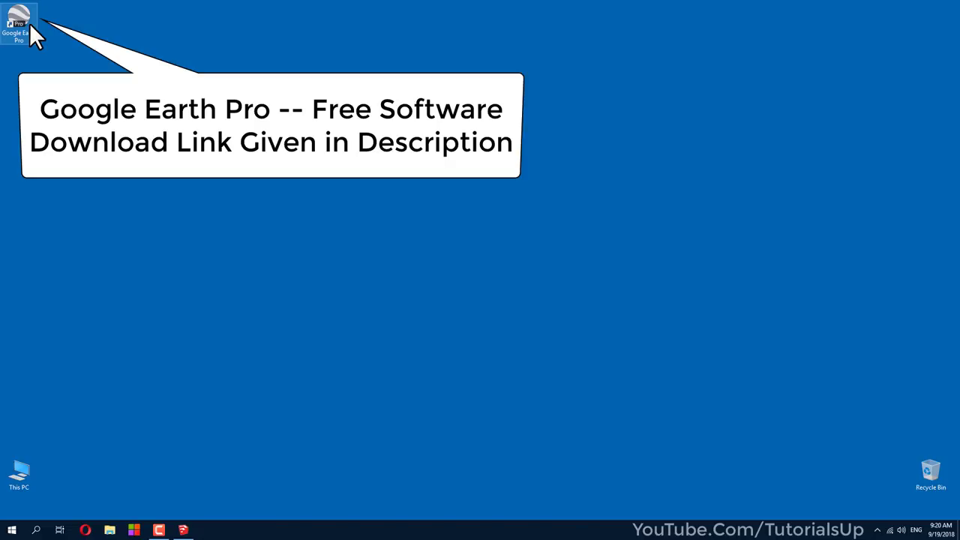
Launch Google Earth Pro from its desktop shortcut
{"action": "double_click", "coordinate": [29, 23]}
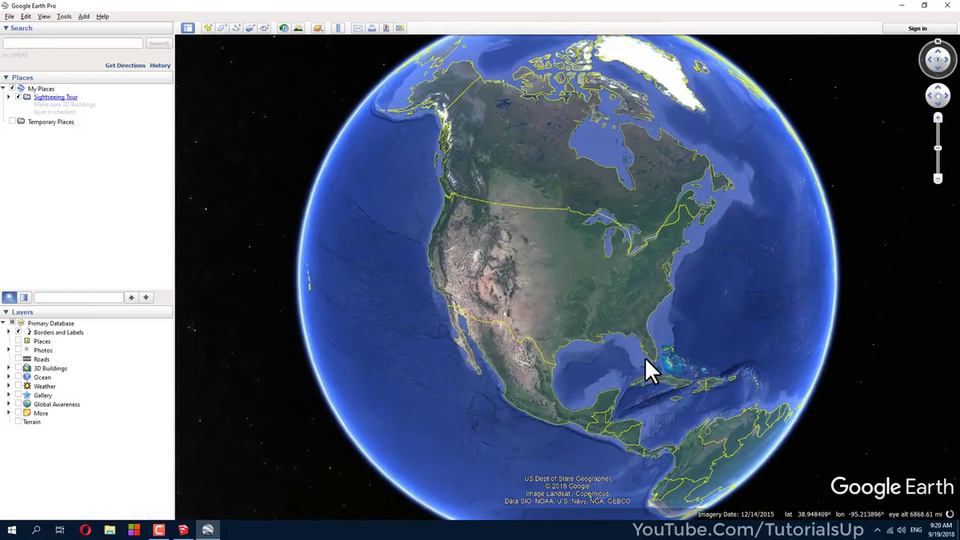
Zoom into Washington DC and centre the large traffic circle in the view
{"action": "scroll", "coordinate": [675, 286], "scroll_direction": "up", "scroll_amount": 5}
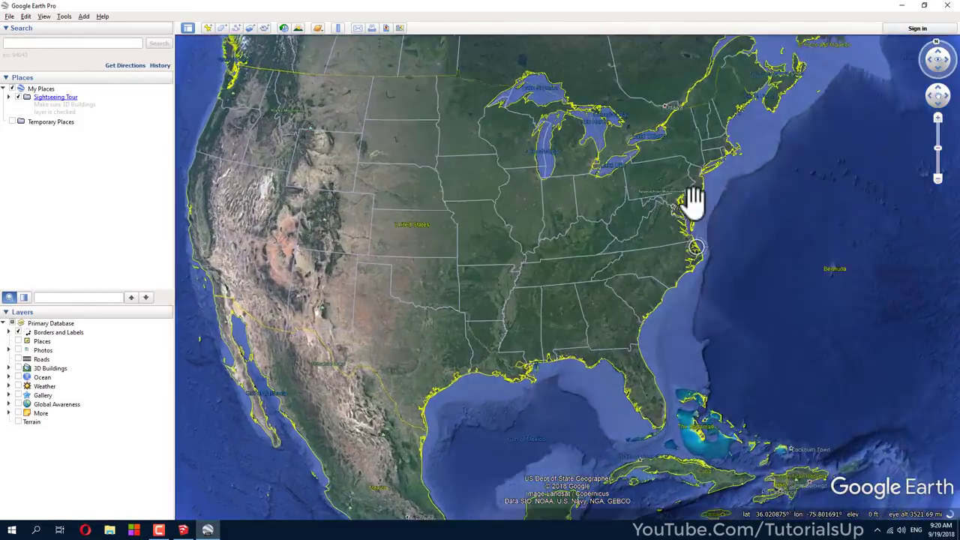
{"action": "scroll", "coordinate": [679, 174], "scroll_direction": "up", "scroll_amount": 5}
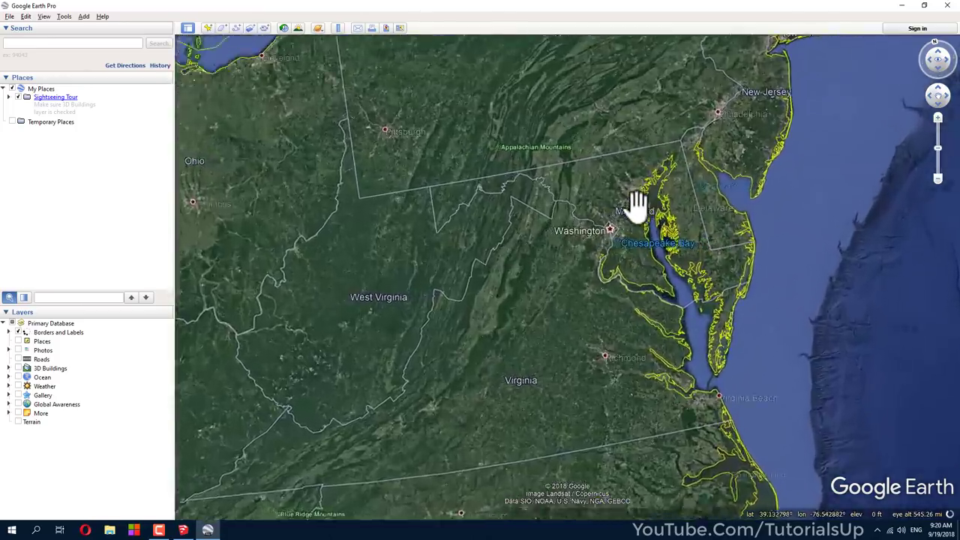
{"action": "scroll", "coordinate": [620, 226], "scroll_direction": "up", "scroll_amount": 3}
{"action": "scroll", "coordinate": [564, 261], "scroll_direction": "up", "scroll_amount": 3}
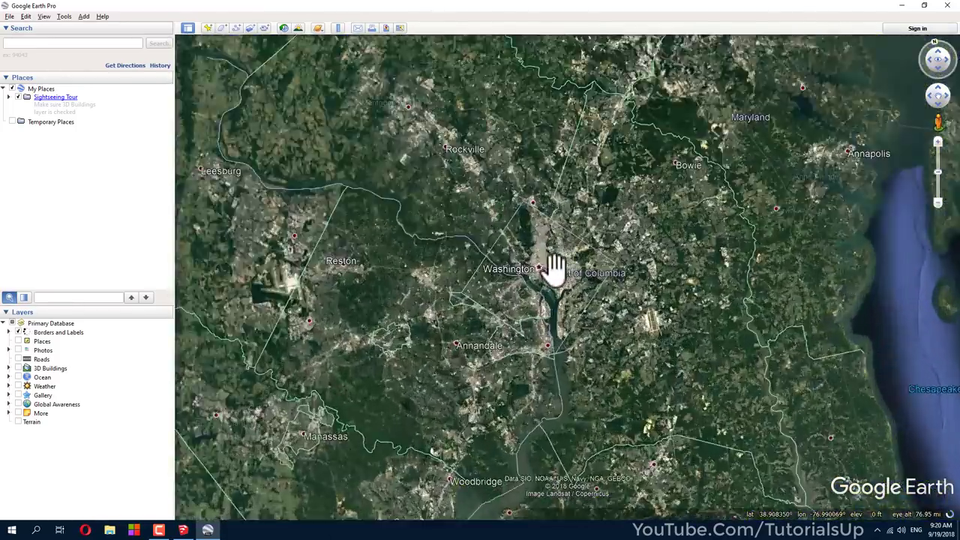
{"action": "scroll", "coordinate": [496, 272], "scroll_direction": "up", "scroll_amount": 3}
{"action": "scroll", "coordinate": [464, 270], "scroll_direction": "up", "scroll_amount": 3}
{"action": "scroll", "coordinate": [463, 274], "scroll_direction": "up", "scroll_amount": 2}
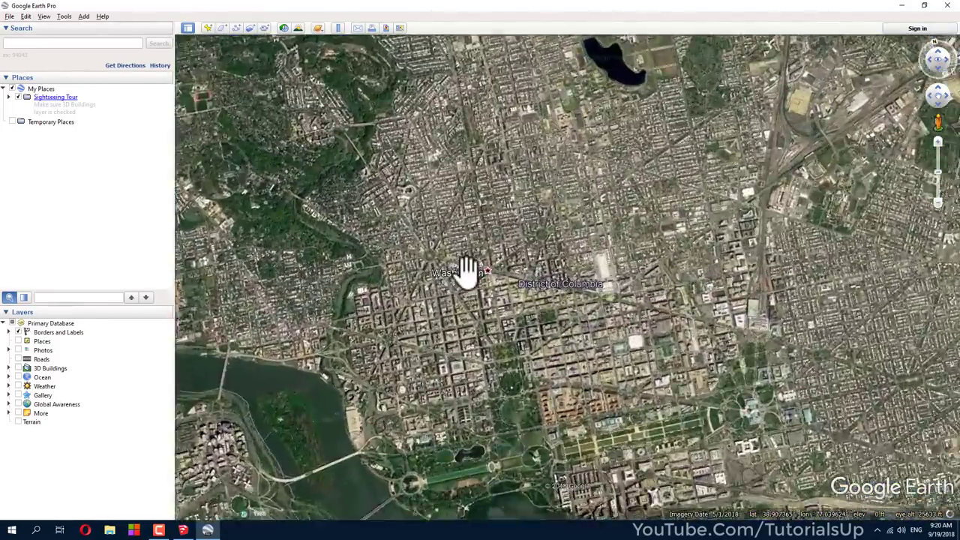
{"action": "scroll", "coordinate": [358, 208], "scroll_direction": "up", "scroll_amount": 2}
{"action": "scroll", "coordinate": [446, 225], "scroll_direction": "up", "scroll_amount": 2}
{"action": "scroll", "coordinate": [648, 300], "scroll_direction": "up", "scroll_amount": 2}
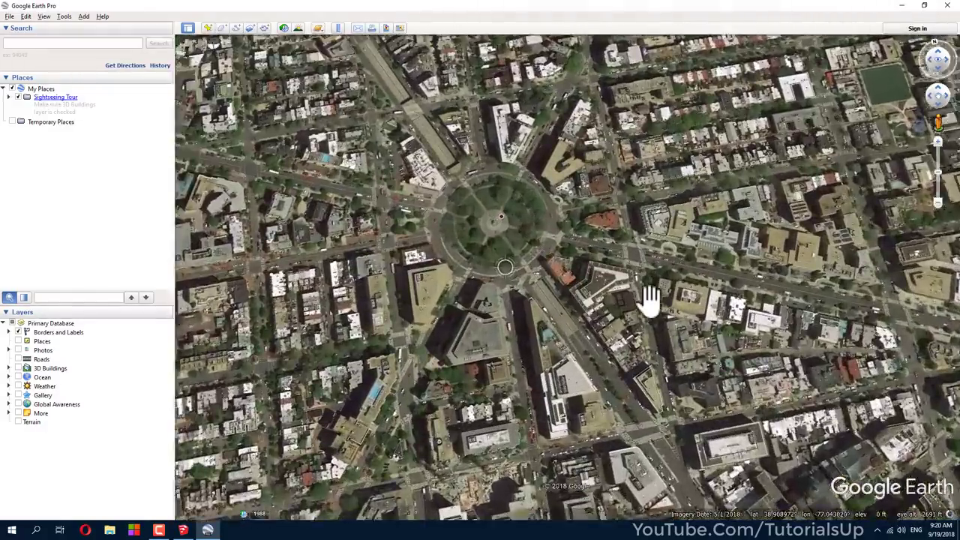
{"action": "scroll", "coordinate": [624, 295], "scroll_direction": "up", "scroll_amount": 2}
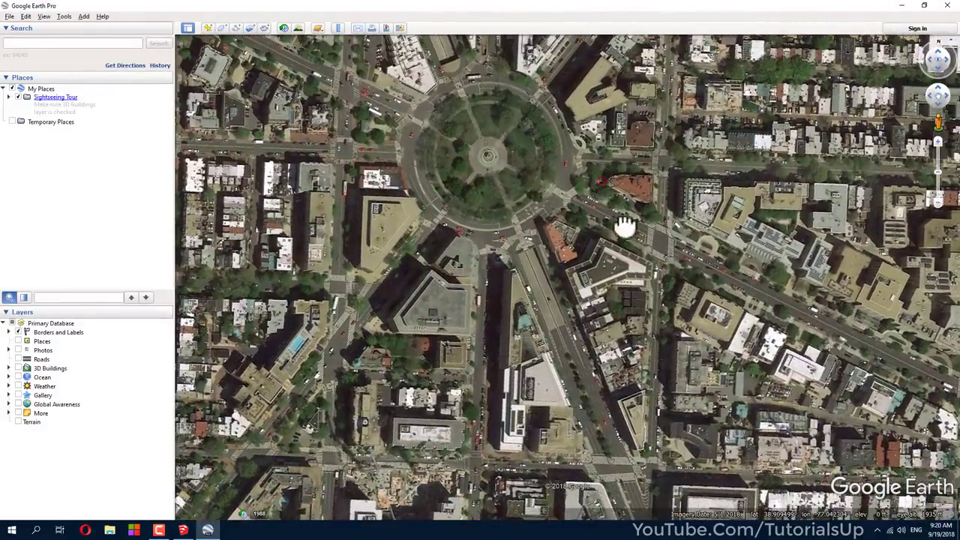
{"action": "left_click_drag", "start_coordinate": [622, 225], "coordinate": [666, 304]}
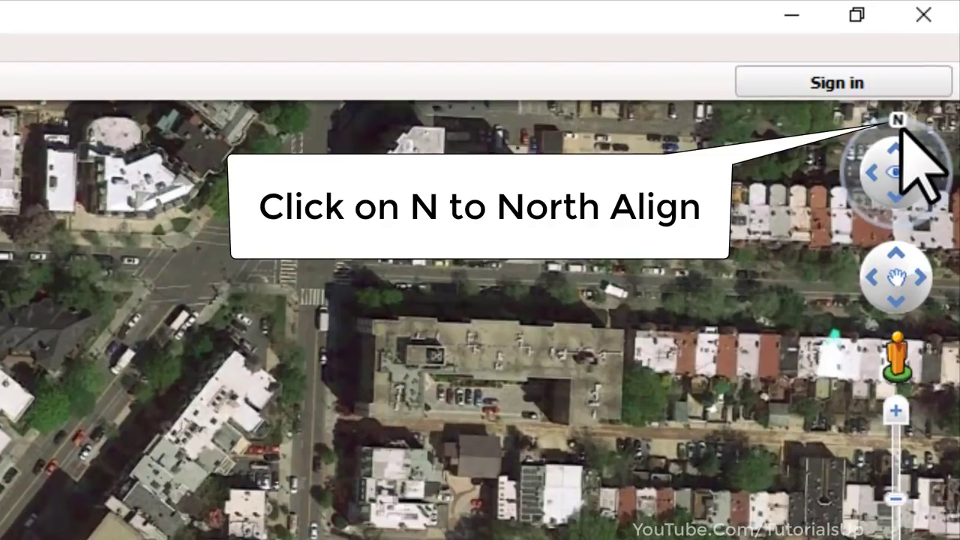
Align the map north-up and fine-tune the traffic circle's framing
{"action": "left_click", "coordinate": [900, 125]}
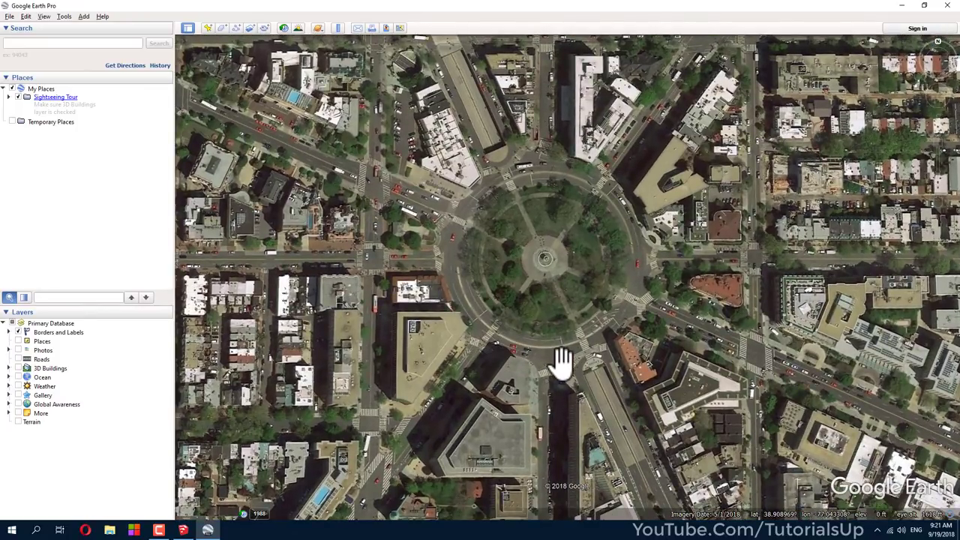
{"action": "scroll", "coordinate": [561, 364], "scroll_direction": "down", "scroll_amount": 2}
{"action": "scroll", "coordinate": [561, 363], "scroll_direction": "up", "scroll_amount": 1}
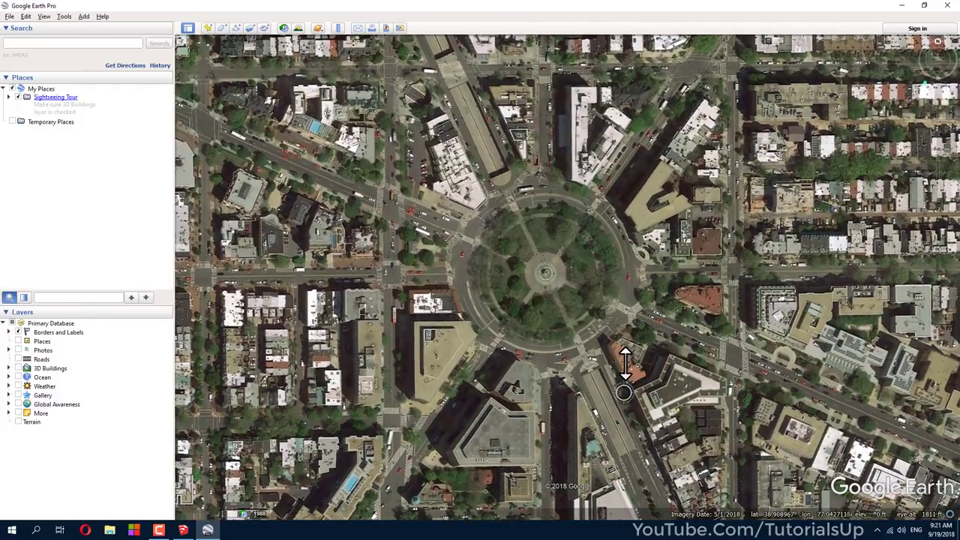
{"action": "left_click_drag", "start_coordinate": [616, 341], "coordinate": [638, 363]}
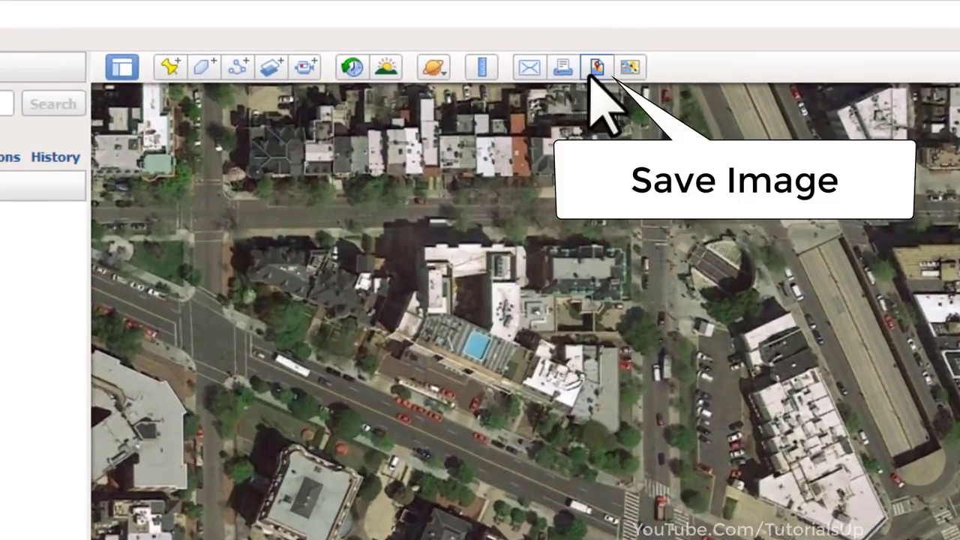
Set the image export resolution to 3840x2160 (4K UHD) and reposition the title and legend boxes
{"action": "left_click", "coordinate": [592, 72]}
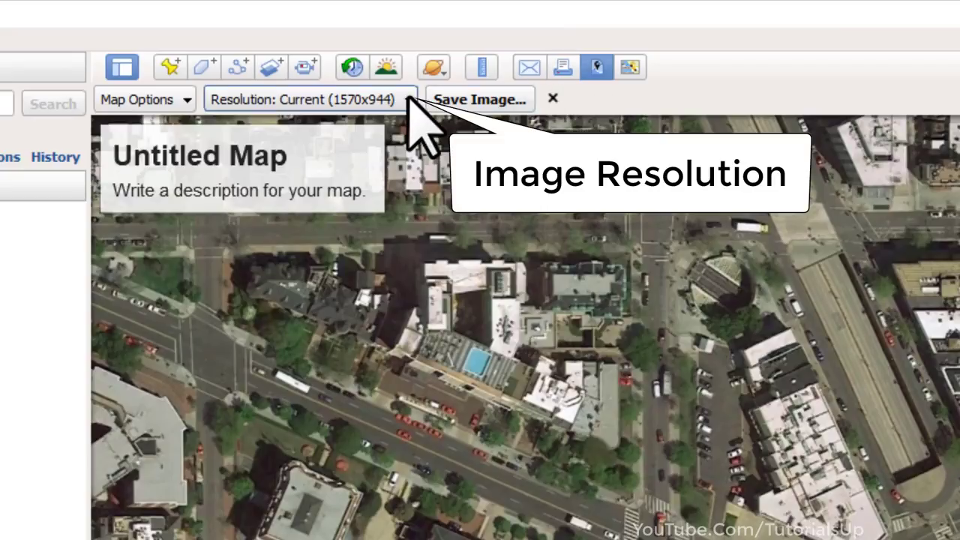
{"action": "left_click", "coordinate": [407, 104]}
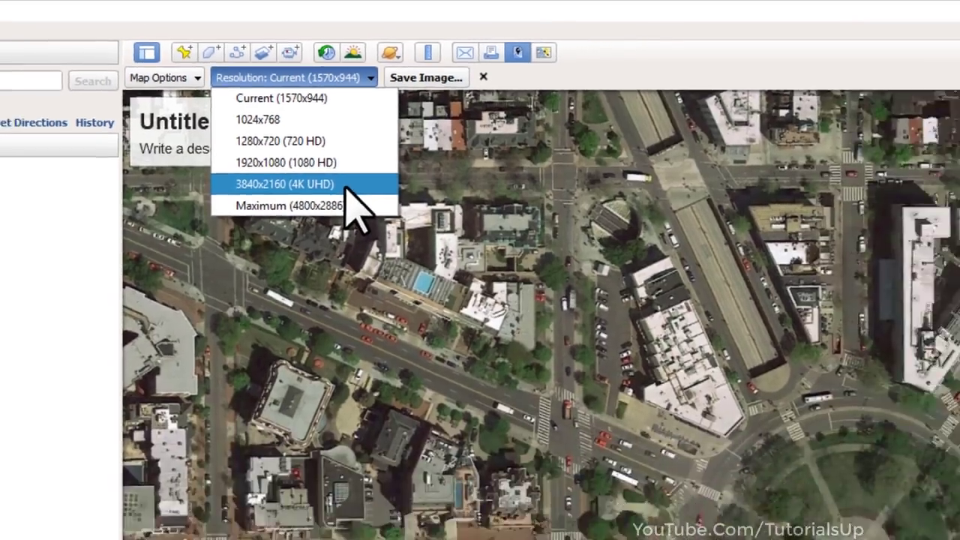
{"action": "left_click", "coordinate": [376, 240]}
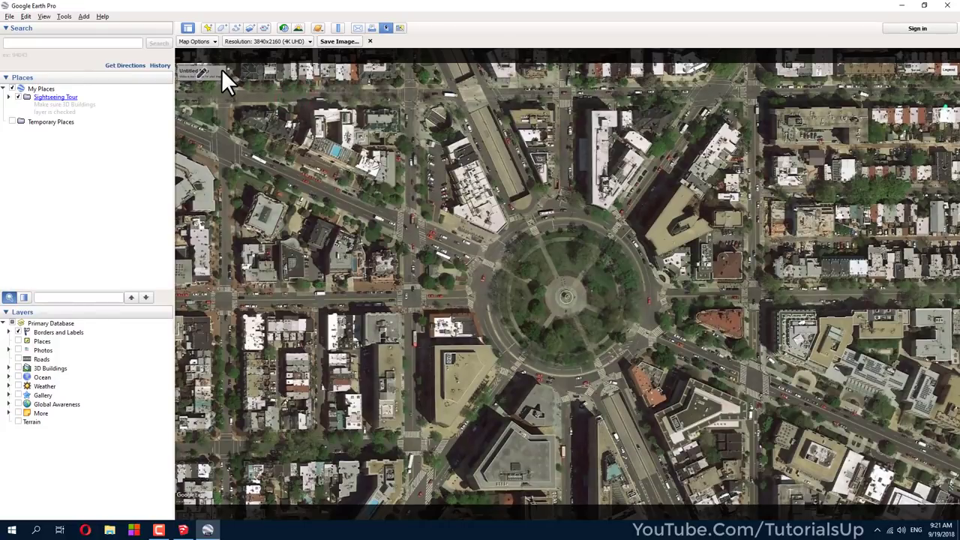
{"action": "left_click_drag", "start_coordinate": [222, 77], "coordinate": [441, 124]}
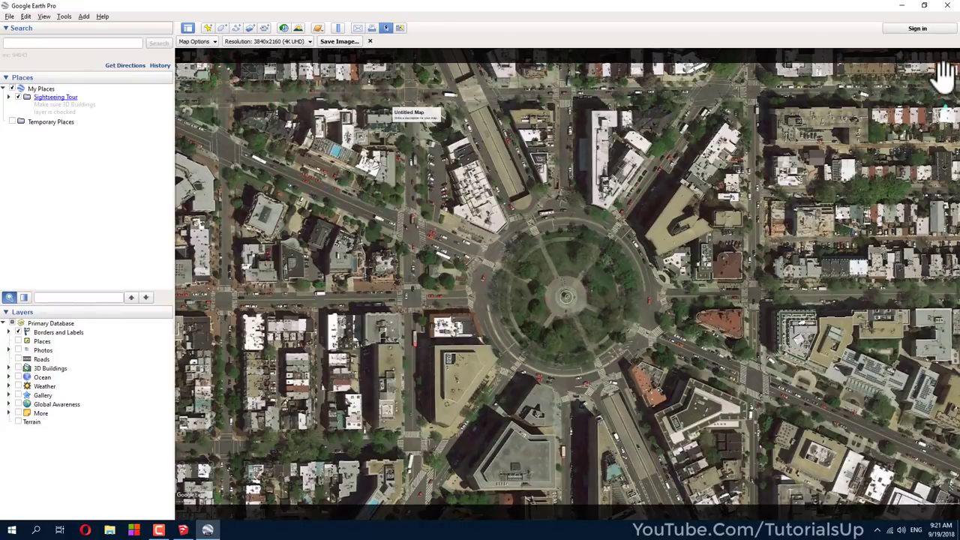
{"action": "left_click_drag", "start_coordinate": [411, 120], "coordinate": [412, 136]}
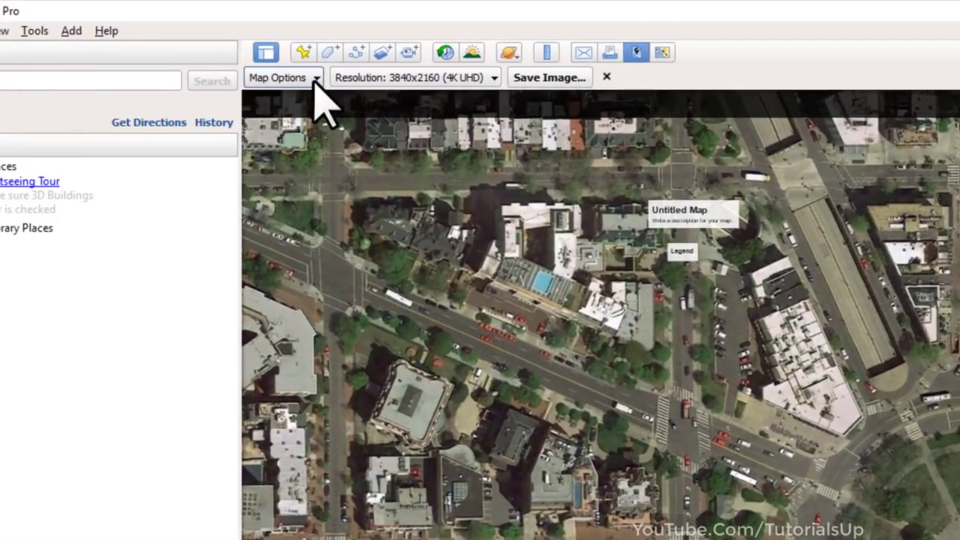
Remove the title, description and legend from the export image overlay
{"action": "left_click", "coordinate": [215, 42]}
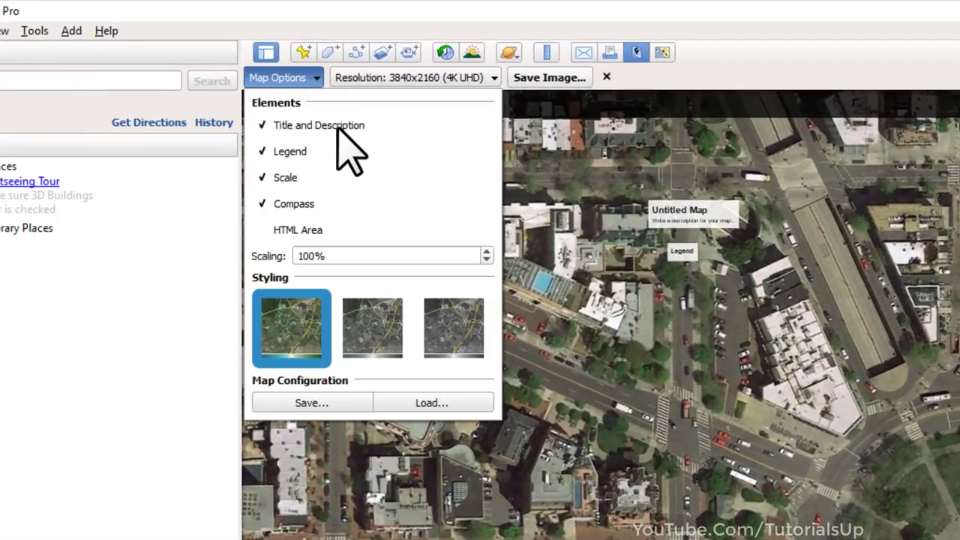
{"action": "left_click", "coordinate": [338, 128]}
{"action": "left_click", "coordinate": [287, 153]}
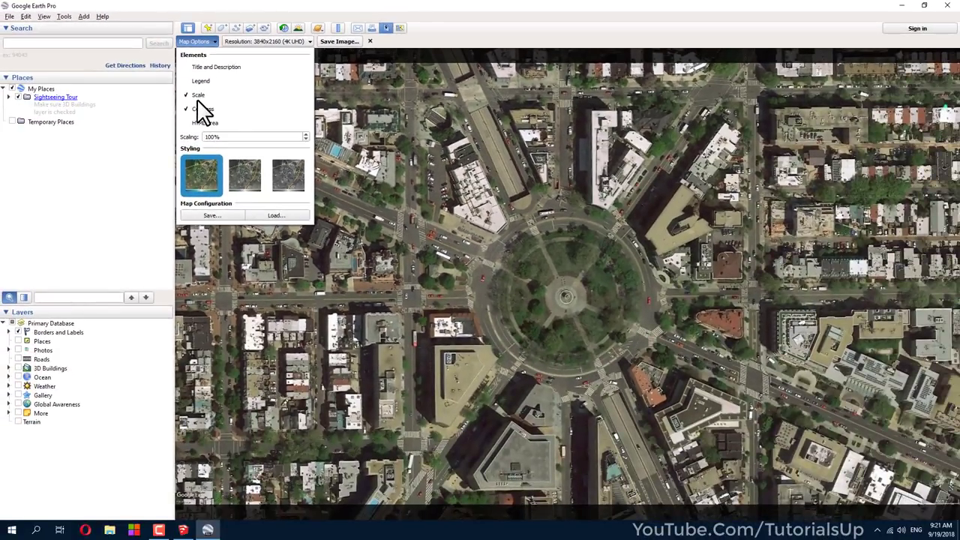
Raise overlay scaling to enlarge the logo, 600 ft scale bar and north compass
{"action": "left_click", "coordinate": [305, 135]}
{"action": "left_click", "coordinate": [304, 135]}
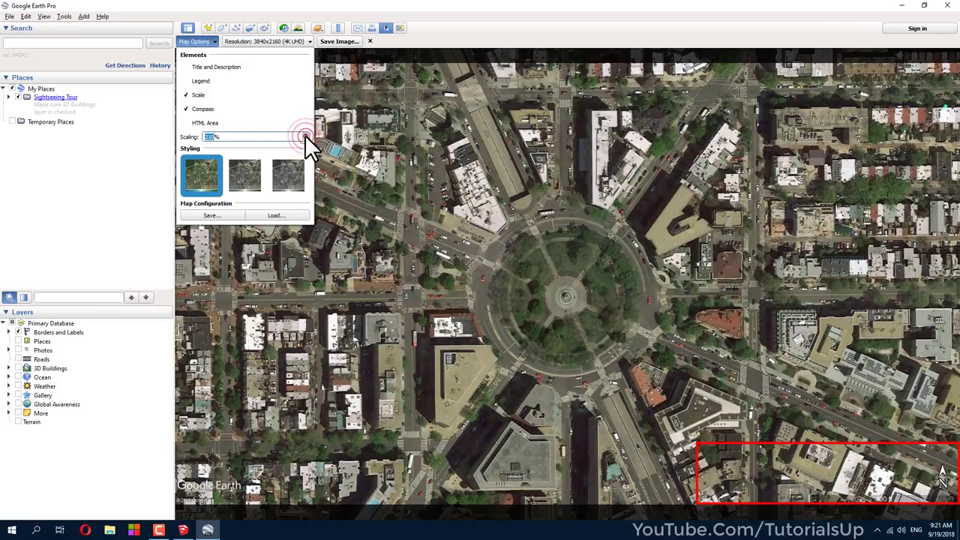
{"action": "left_click", "coordinate": [305, 135]}
{"action": "left_click", "coordinate": [305, 135]}
{"action": "left_click", "coordinate": [304, 135]}
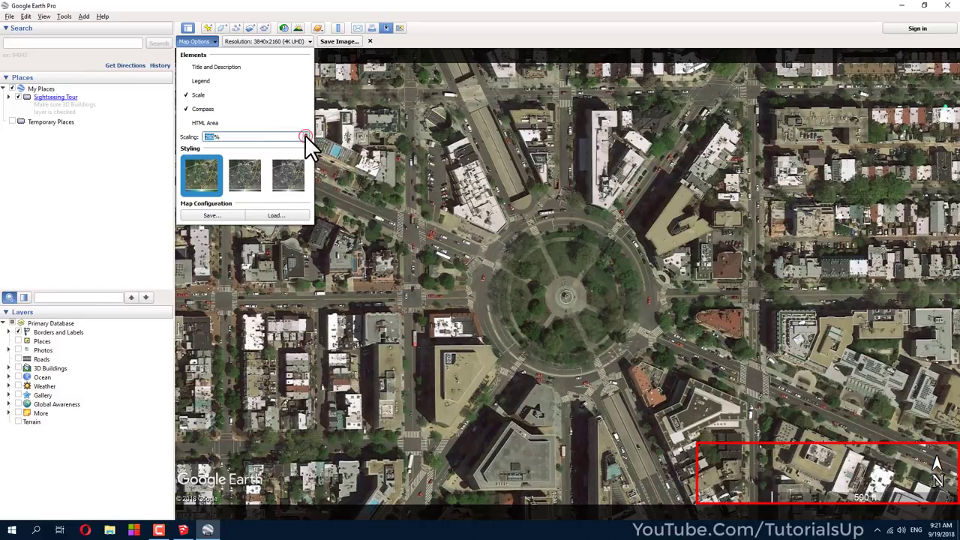
{"action": "left_click", "coordinate": [305, 135]}
{"action": "left_click", "coordinate": [305, 135]}
{"action": "left_click", "coordinate": [305, 135]}
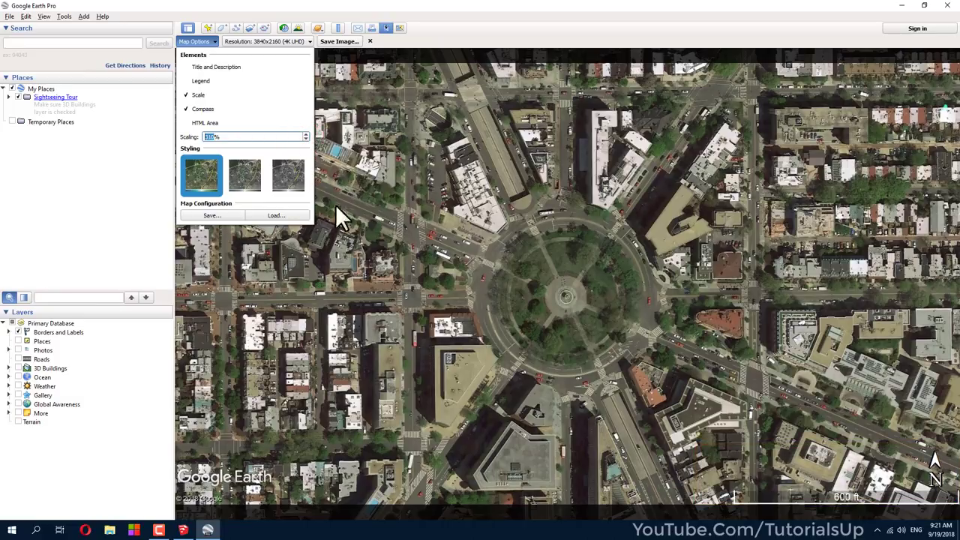
{"action": "left_click", "coordinate": [589, 293]}
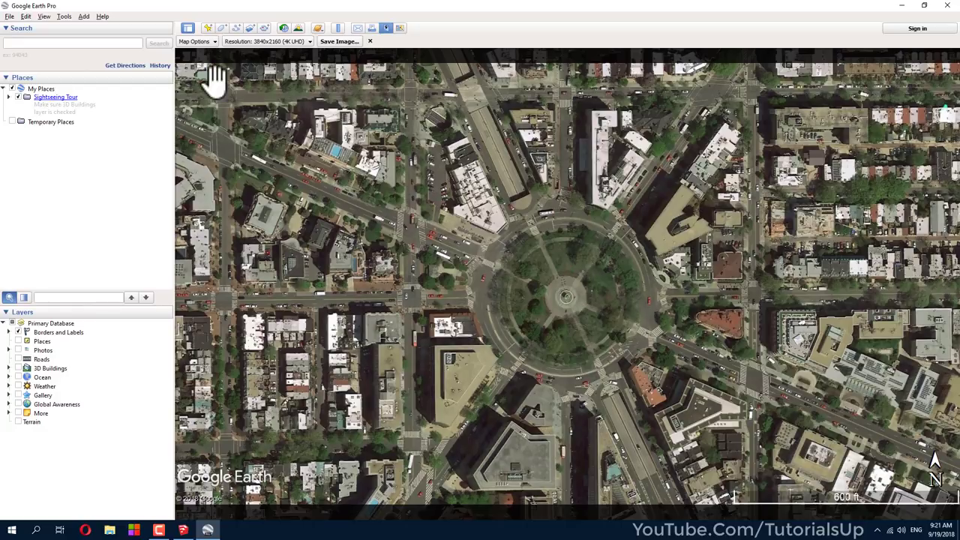
Try the second and third overlay style presets, keeping the full-colour map style
{"action": "left_click", "coordinate": [196, 42]}
{"action": "left_click", "coordinate": [254, 178]}
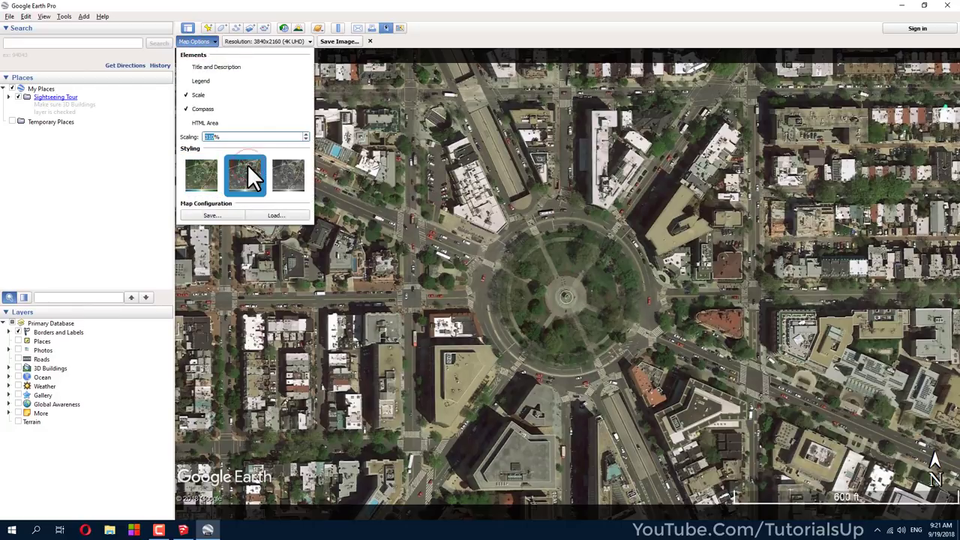
{"action": "left_click", "coordinate": [290, 177]}
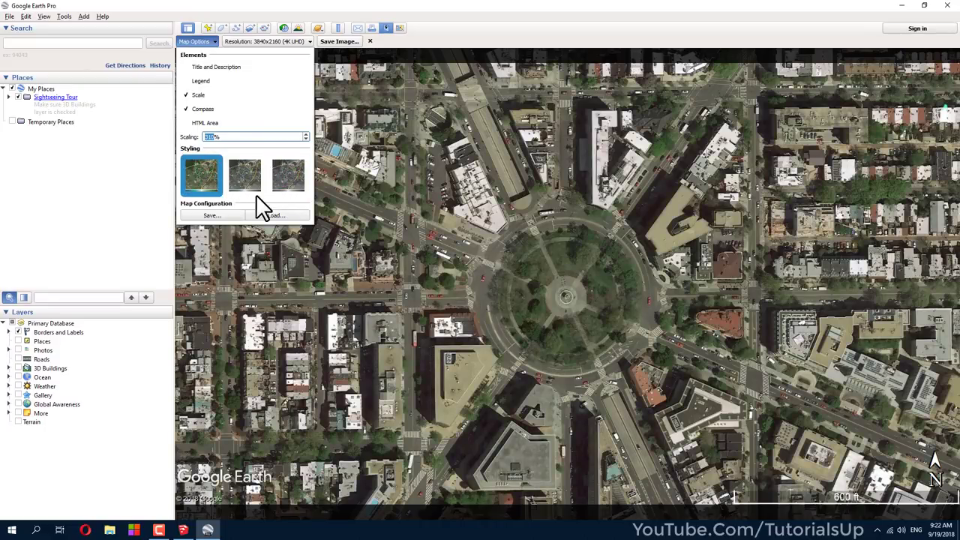
{"action": "left_click", "coordinate": [483, 242]}
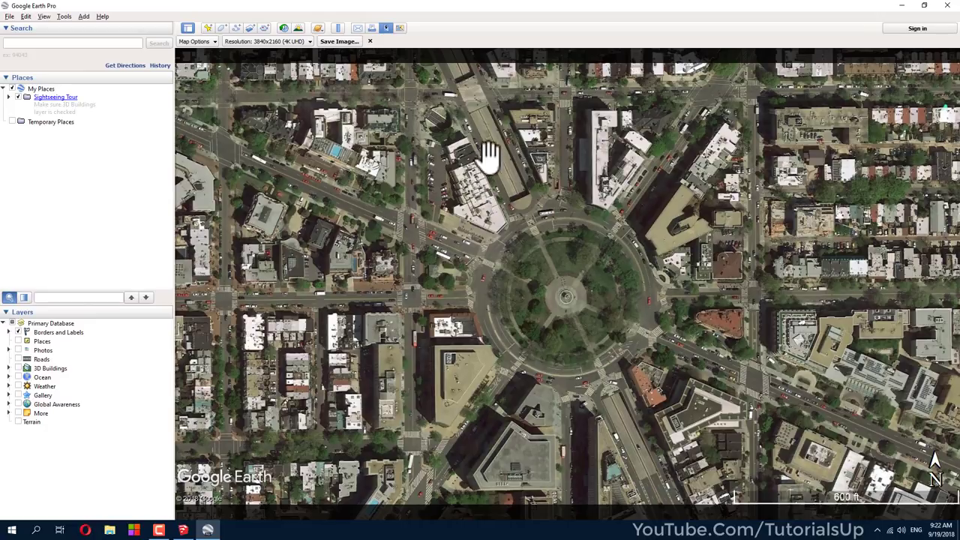
Place a new placemark pin at the centre of Dupont Circle
{"action": "left_click_drag", "start_coordinate": [600, 267], "coordinate": [593, 264]}
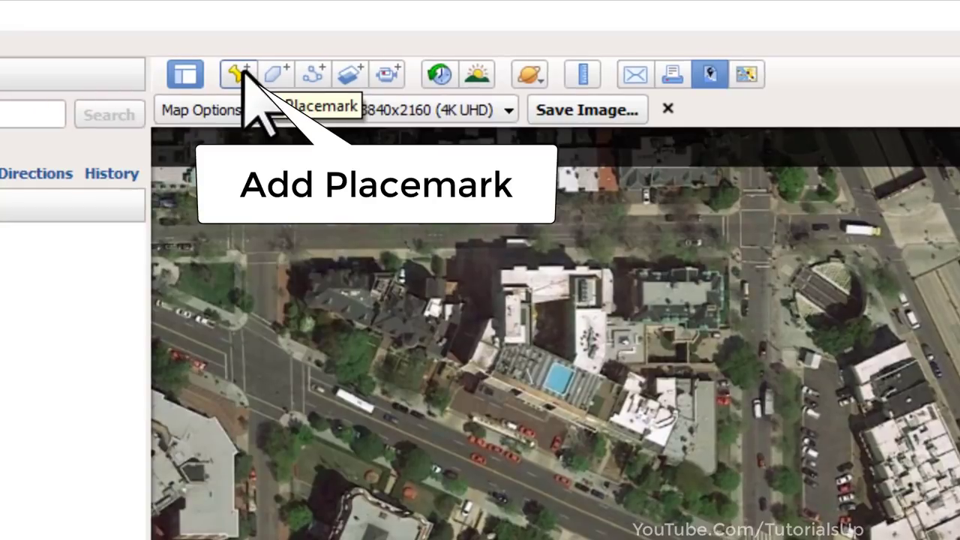
{"action": "left_click", "coordinate": [238, 74]}
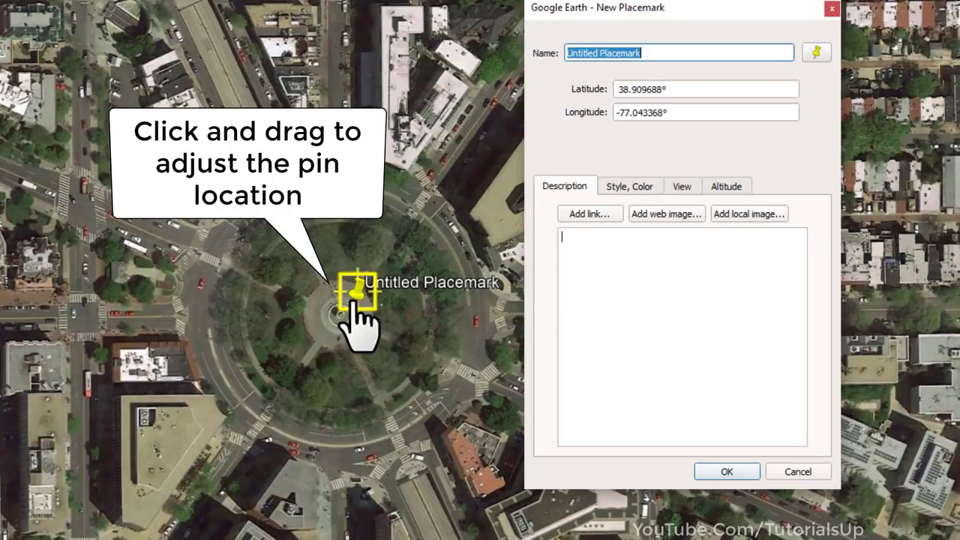
{"action": "left_click_drag", "start_coordinate": [358, 301], "coordinate": [346, 315]}
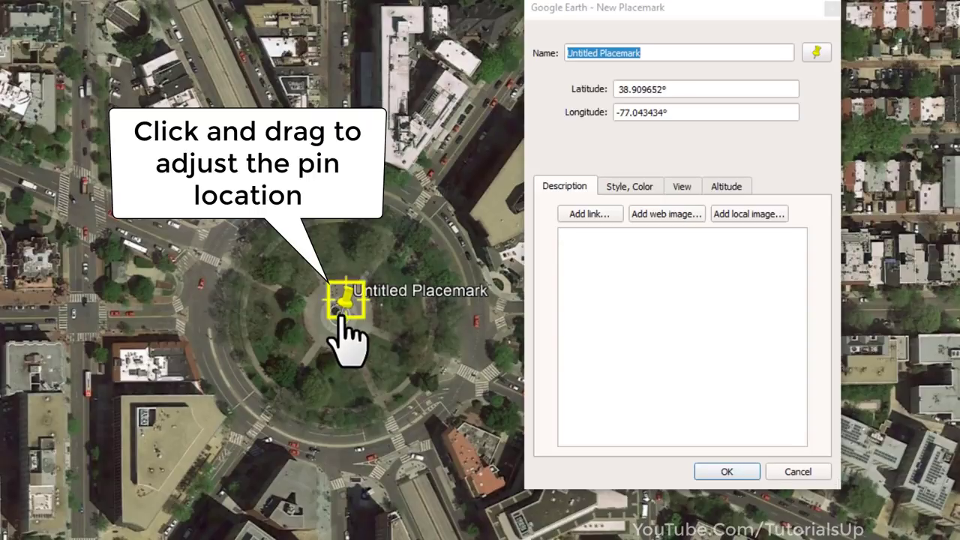
Give the placemark a green paddle icon and an empty name, then save it
{"action": "left_click", "coordinate": [810, 53]}
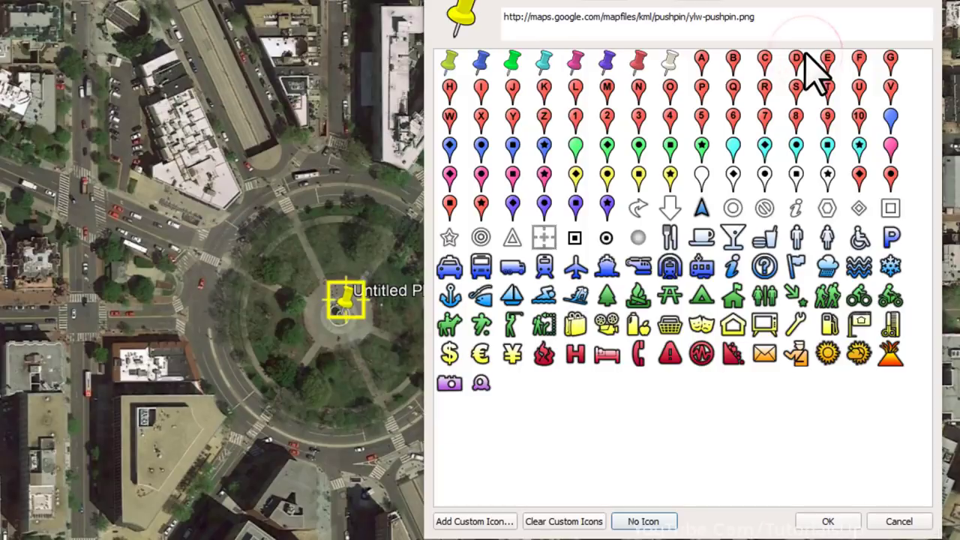
{"action": "left_click", "coordinate": [577, 150]}
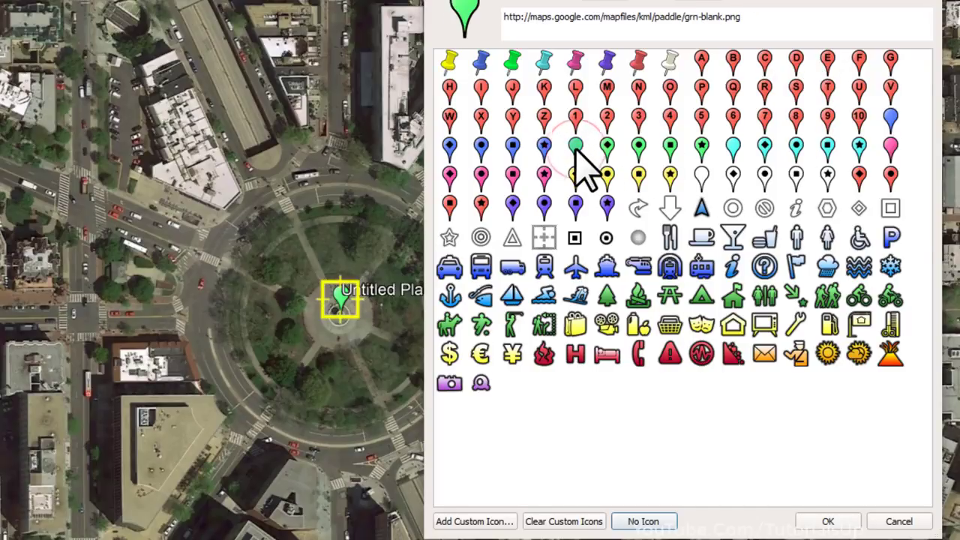
{"action": "left_click", "coordinate": [826, 522]}
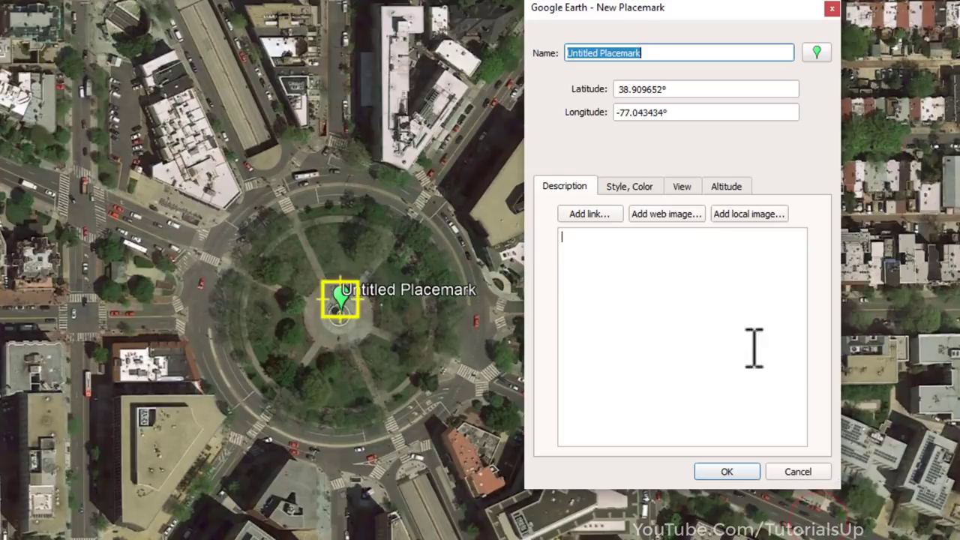
{"action": "triple_click", "coordinate": [661, 51]}
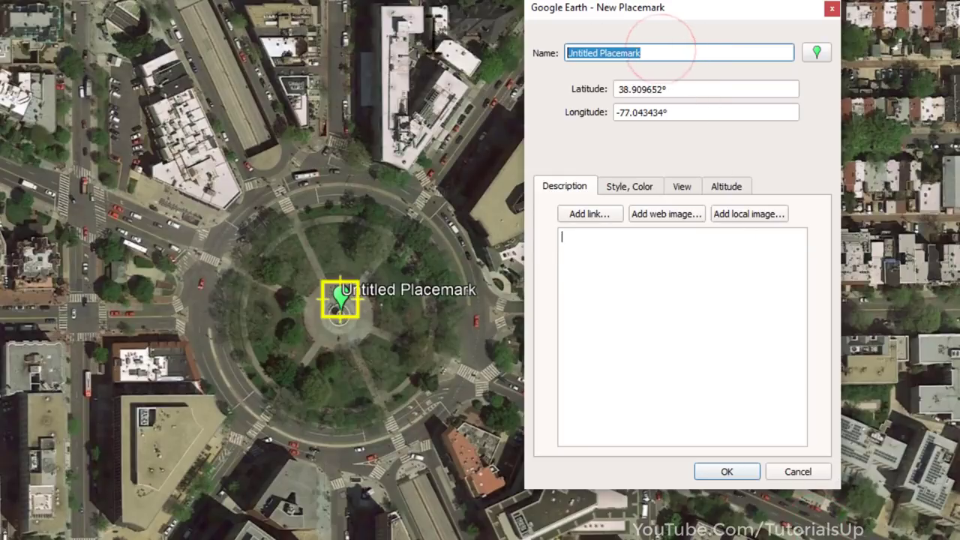
{"action": "key", "text": "BackSpace"}
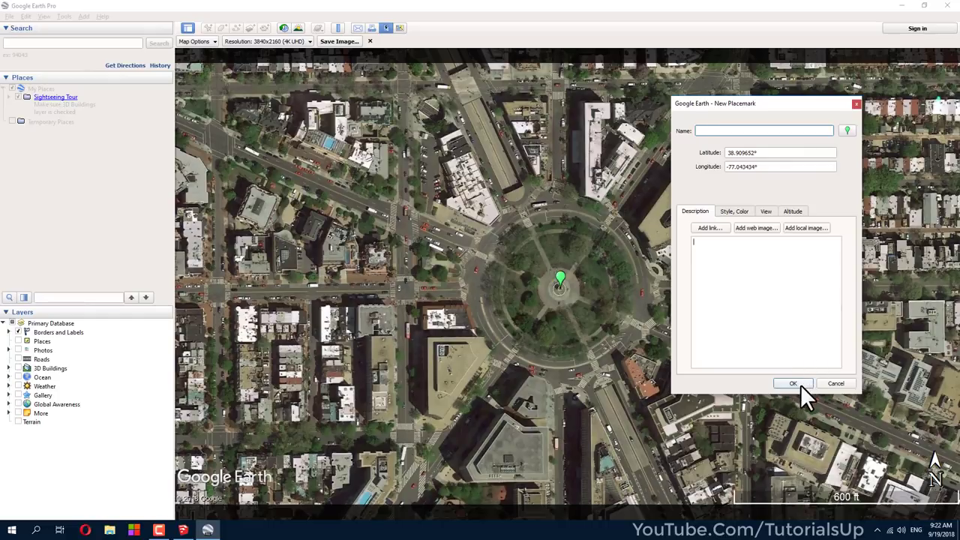
{"action": "left_click", "coordinate": [792, 383]}
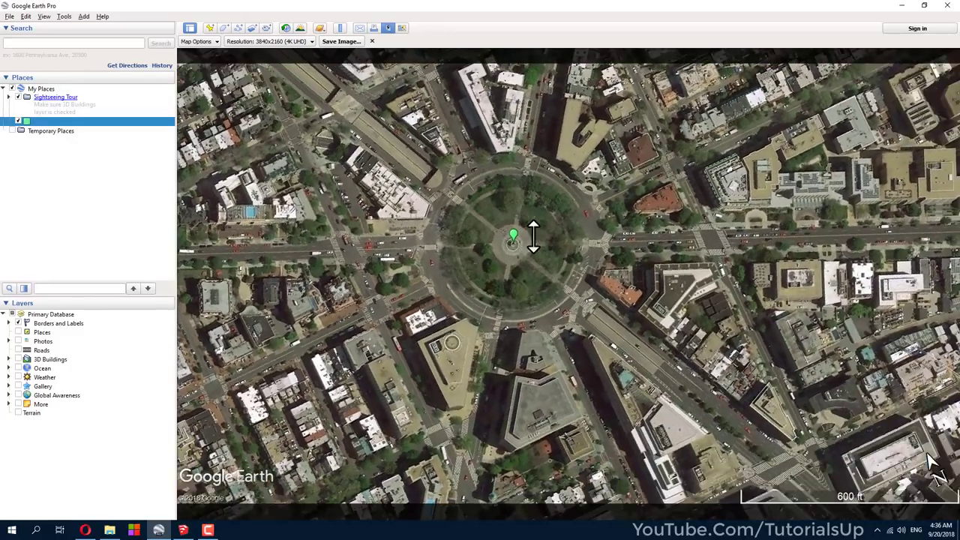
Reset tilt and compass so Dupont Circle is seen straight down, north-up
{"action": "middle_click_drag", "start_coordinate": [532, 237], "coordinate": [519, 317]}
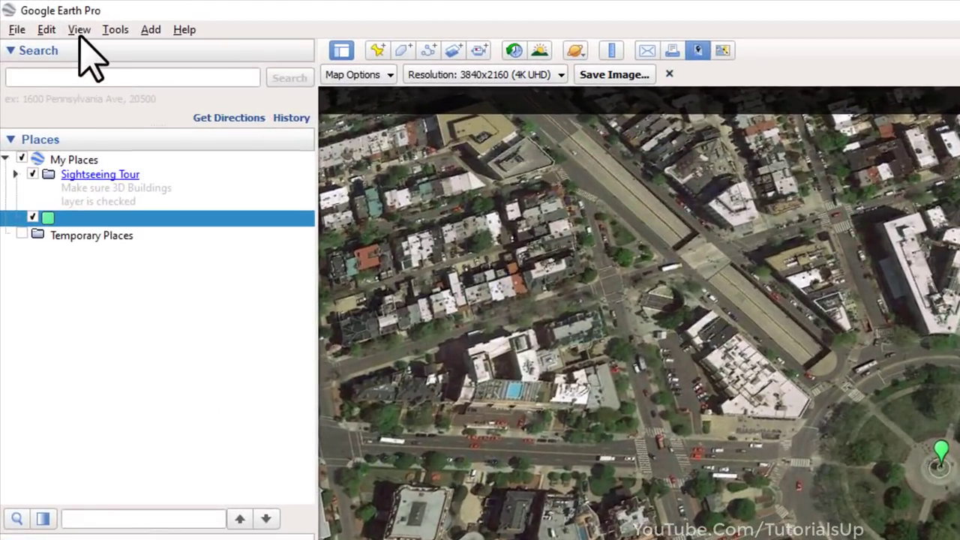
{"action": "left_click", "coordinate": [75, 28]}
{"action": "mouse_move", "coordinate": [101, 368]}
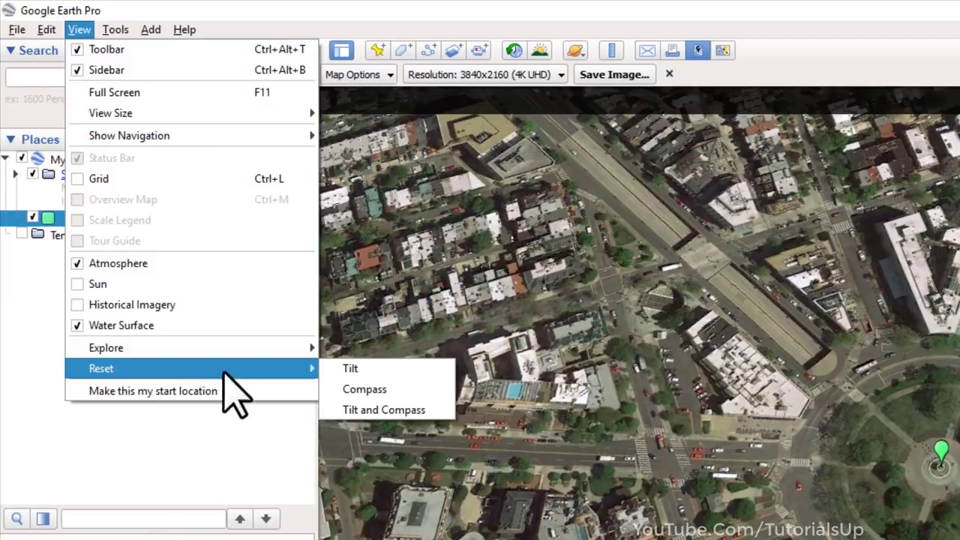
{"action": "left_click", "coordinate": [426, 413]}
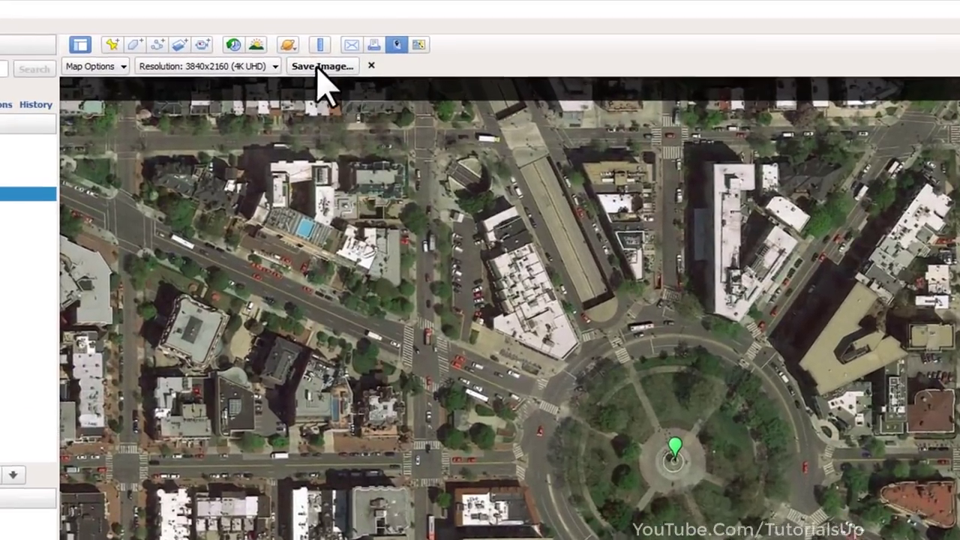
Export the 4K top-down Dupont Circle view to the Desktop as 1.jpg
{"action": "left_click", "coordinate": [321, 67]}
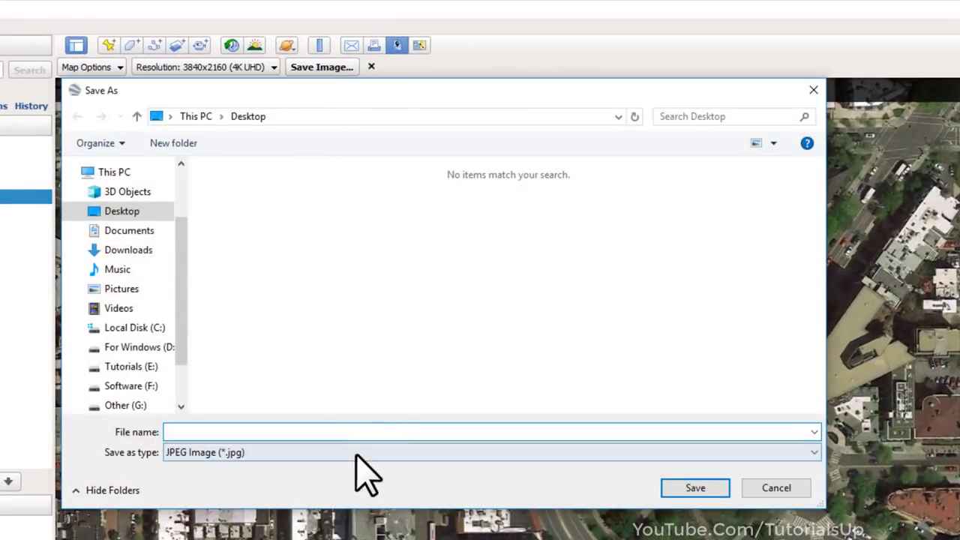
{"action": "left_click", "coordinate": [350, 430]}
{"action": "type", "text": "1"}
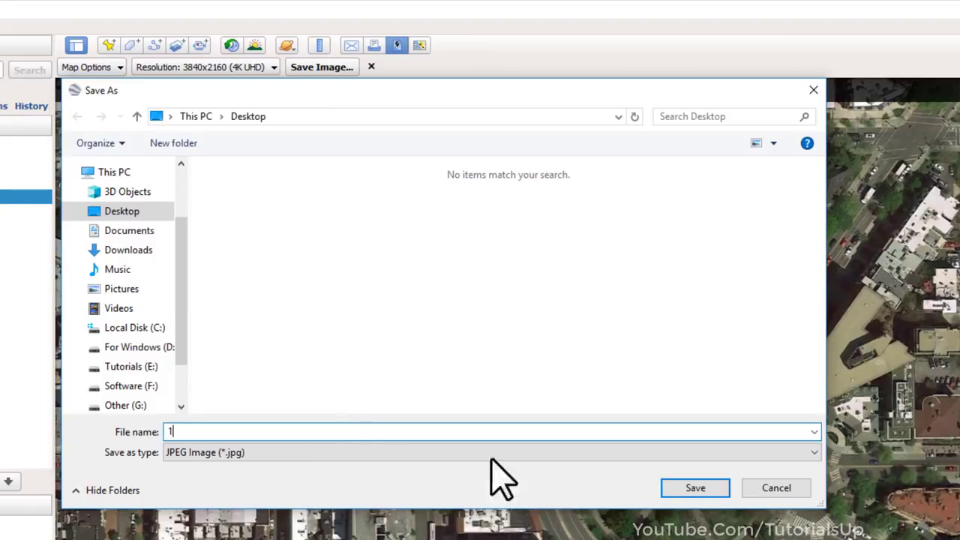
{"action": "left_click", "coordinate": [694, 489]}
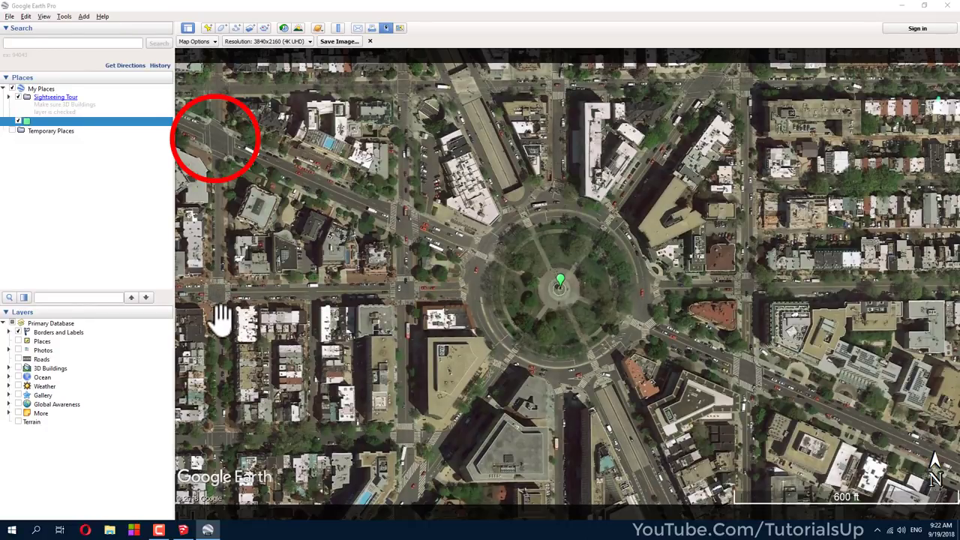
Pan west of Dupont Circle and save that view as 2.jpg
{"action": "mouse_move", "coordinate": [213, 319]}
{"action": "left_mouse_down"}
{"action": "mouse_move", "coordinate": [865, 335]}
{"action": "mouse_move", "coordinate": [905, 322]}
{"action": "left_mouse_up"}
{"action": "left_click_drag", "start_coordinate": [821, 326], "coordinate": [846, 331]}
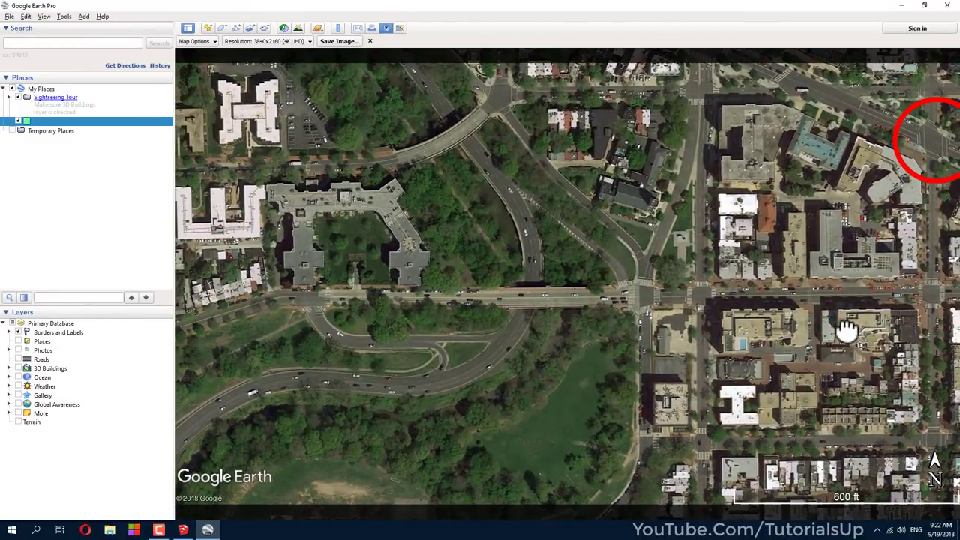
{"action": "left_click", "coordinate": [340, 41]}
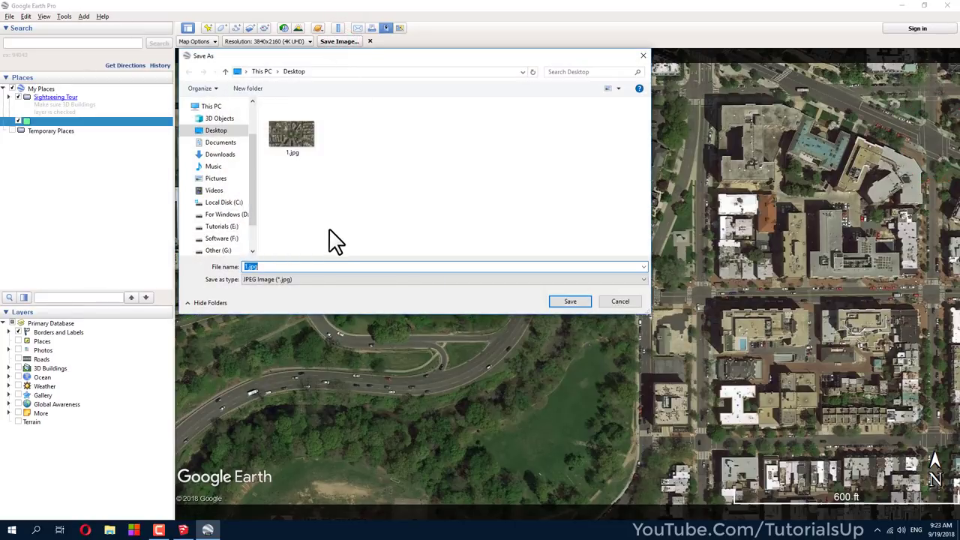
{"action": "left_click", "coordinate": [568, 301]}
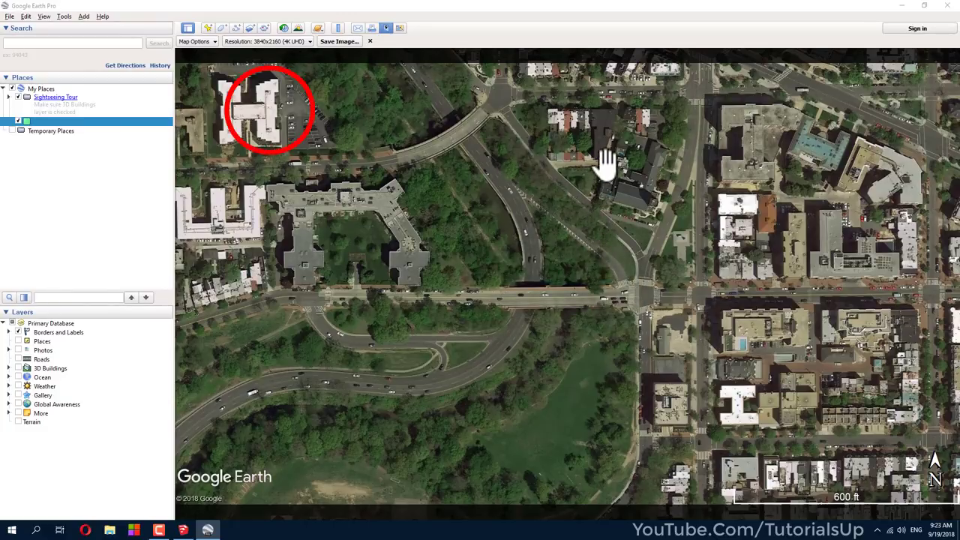
Pan to the area north of the circle and bring up the map overlay options
{"action": "left_click_drag", "start_coordinate": [605, 135], "coordinate": [608, 478]}
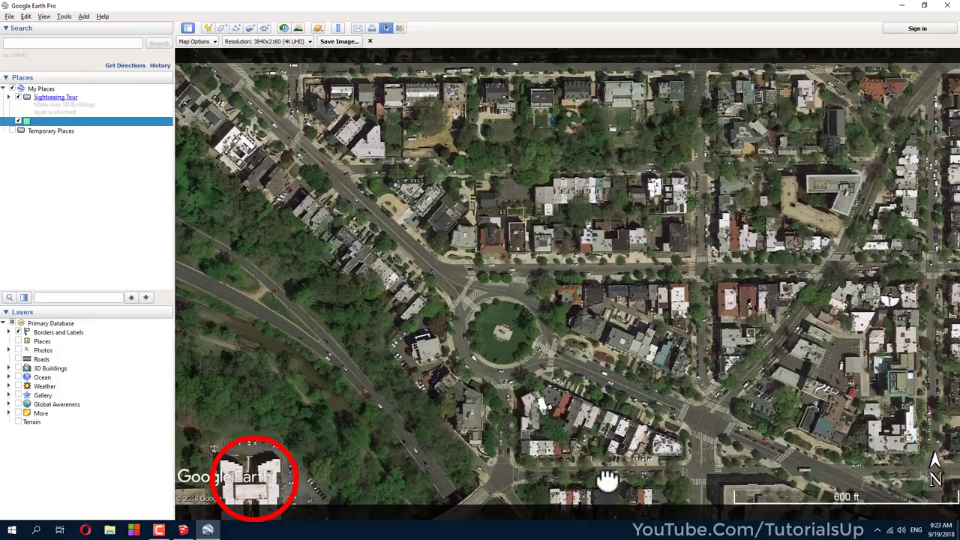
{"action": "left_click_drag", "start_coordinate": [608, 478], "coordinate": [608, 478]}
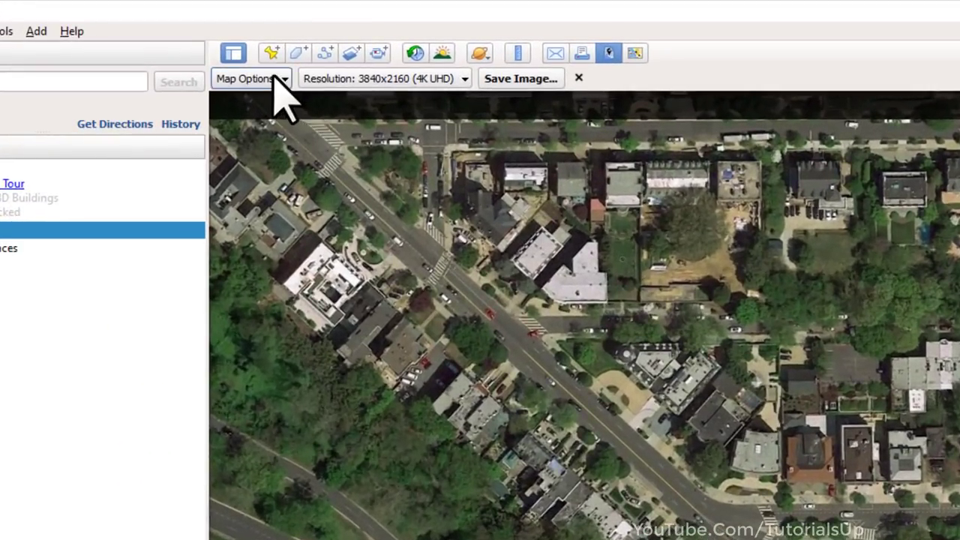
{"action": "left_click", "coordinate": [264, 76]}
{"action": "left_click", "coordinate": [249, 171]}
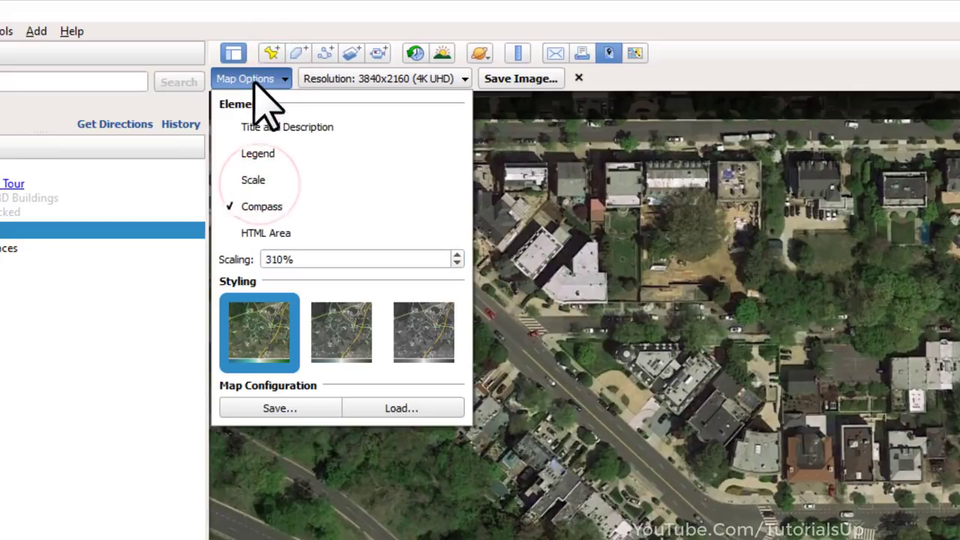
Turn off the compass, set overlay scaling to 50%, and save the northern view as 3.jpg
{"action": "left_click", "coordinate": [256, 205]}
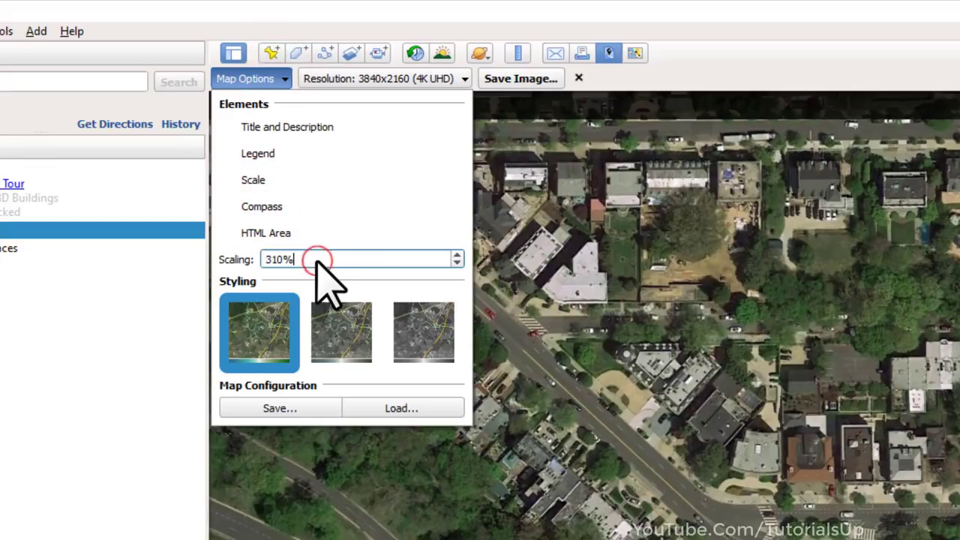
{"action": "left_click_drag", "start_coordinate": [316, 261], "coordinate": [226, 261]}
{"action": "type", "text": "0"}
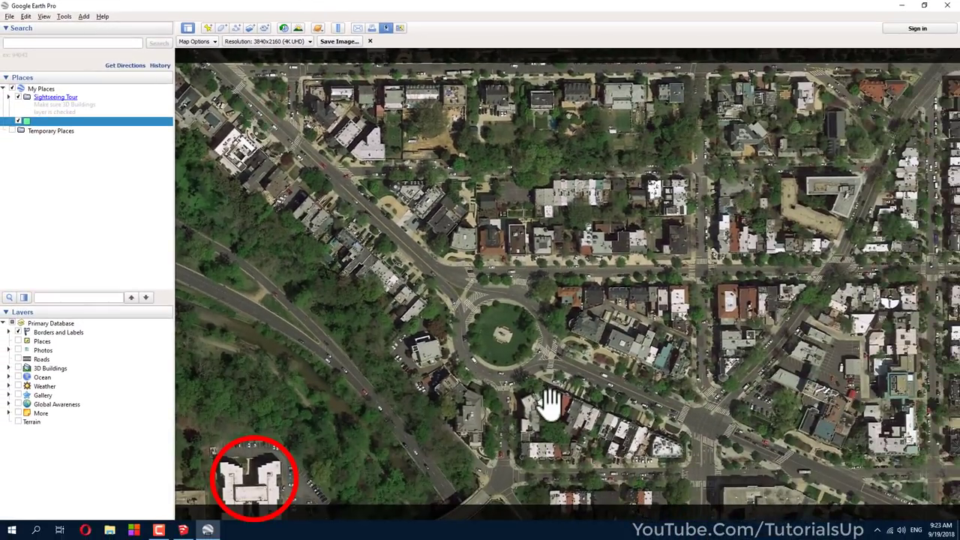
{"action": "left_click", "coordinate": [339, 41]}
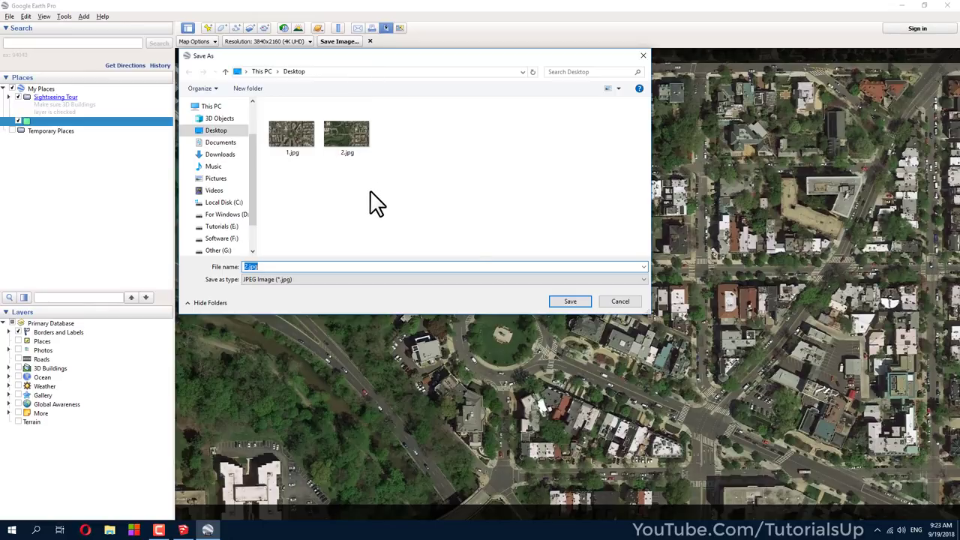
{"action": "left_click", "coordinate": [563, 302]}
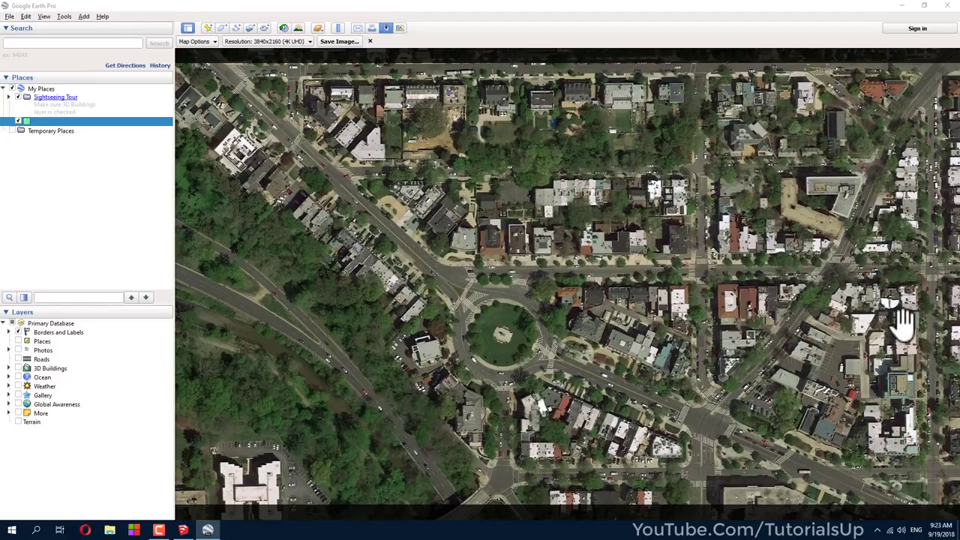
Pan to the adjacent city blocks and save that view as 4.jpg on the Desktop
{"action": "mouse_move", "coordinate": [928, 321]}
{"action": "left_mouse_down"}
{"action": "mouse_move", "coordinate": [224, 324]}
{"action": "mouse_move", "coordinate": [163, 306]}
{"action": "left_mouse_up"}
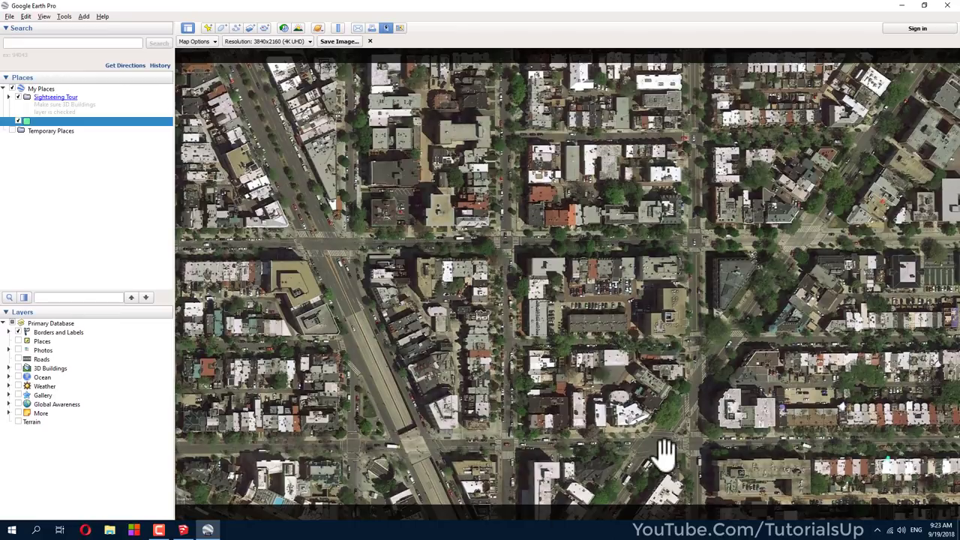
{"action": "mouse_move", "coordinate": [657, 453]}
{"action": "left_mouse_down"}
{"action": "mouse_move", "coordinate": [647, 346]}
{"action": "mouse_move", "coordinate": [650, 483]}
{"action": "mouse_move", "coordinate": [643, 122]}
{"action": "mouse_move", "coordinate": [668, 187]}
{"action": "mouse_move", "coordinate": [663, 477]}
{"action": "mouse_move", "coordinate": [651, 481]}
{"action": "mouse_move", "coordinate": [670, 482]}
{"action": "mouse_move", "coordinate": [661, 471]}
{"action": "left_mouse_up"}
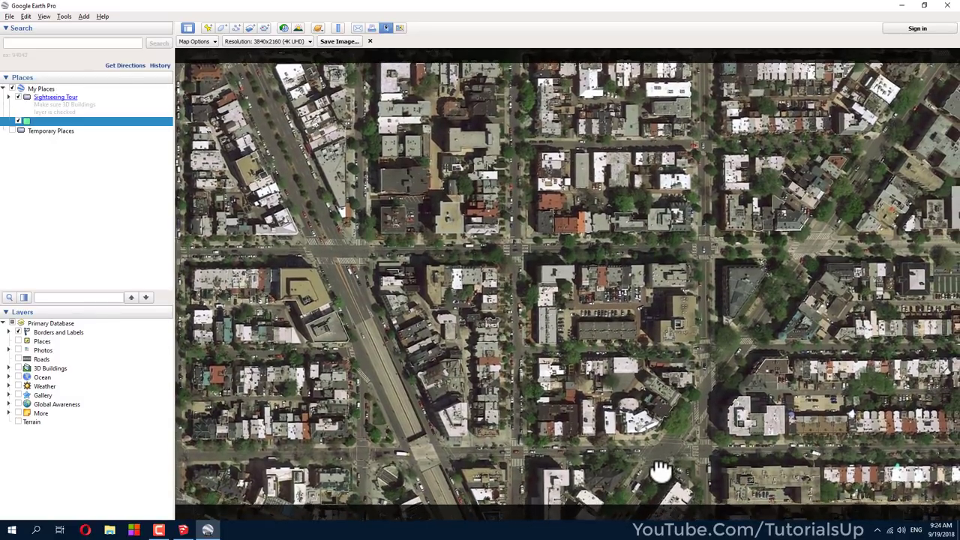
{"action": "left_click", "coordinate": [336, 43]}
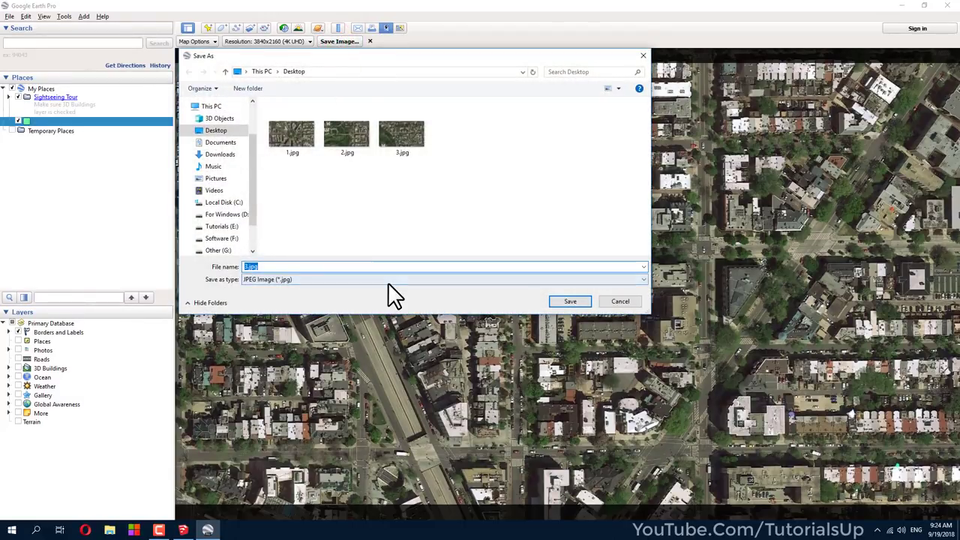
{"action": "type", "text": "4"}
{"action": "left_click", "coordinate": [561, 300]}
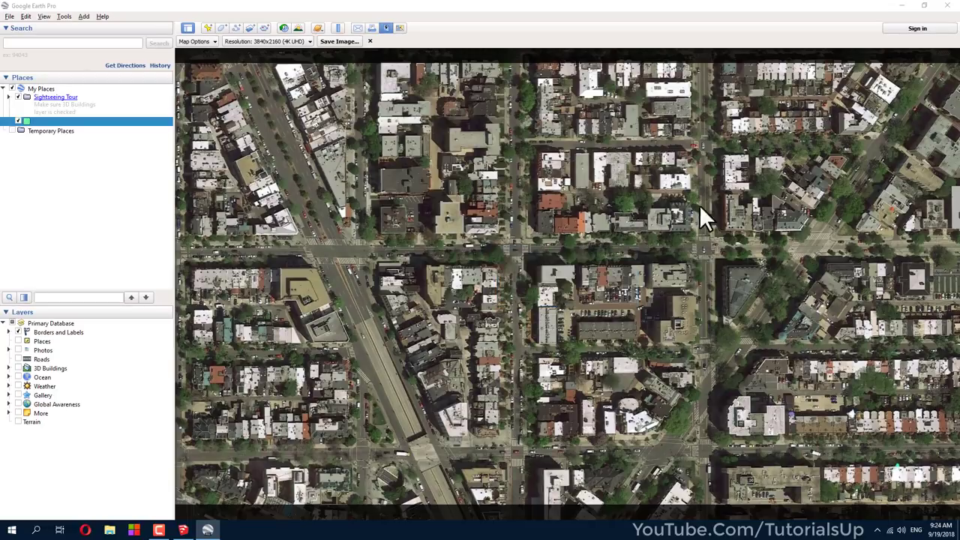
{"action": "left_click", "coordinate": [901, 6]}
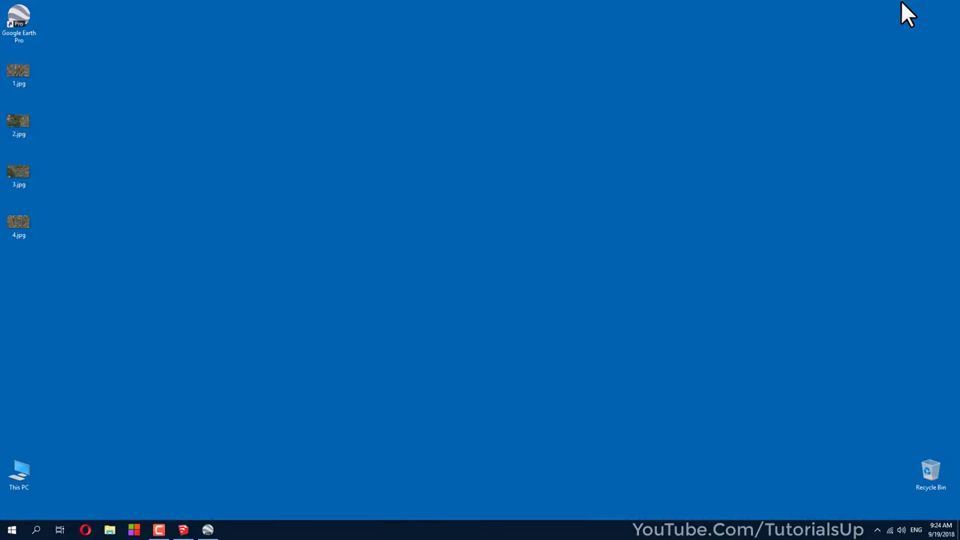
{"action": "double_click", "coordinate": [18, 71]}
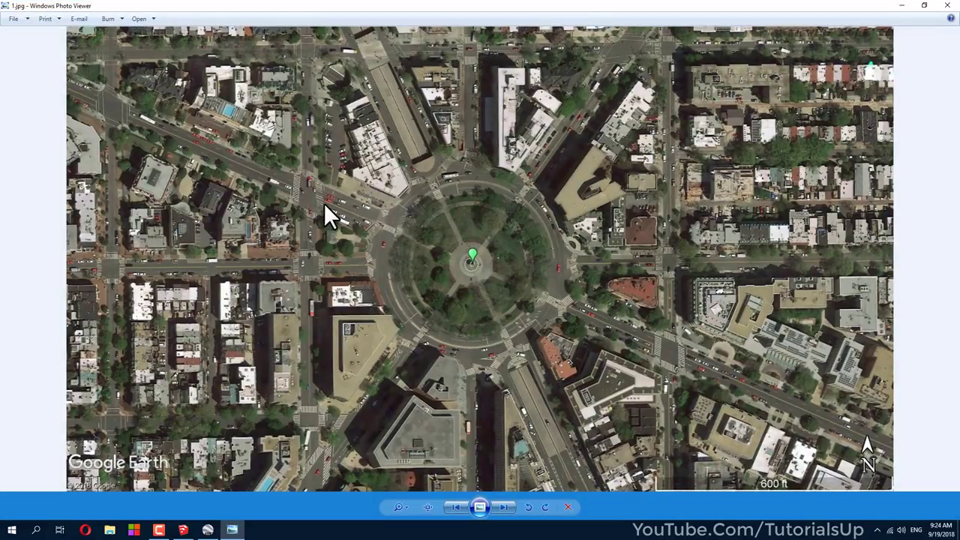
{"action": "scroll", "coordinate": [324, 203], "scroll_direction": "down", "scroll_amount": 1}
{"action": "scroll", "coordinate": [325, 203], "scroll_direction": "down", "scroll_amount": 1}
{"action": "scroll", "coordinate": [324, 203], "scroll_direction": "down", "scroll_amount": 1}
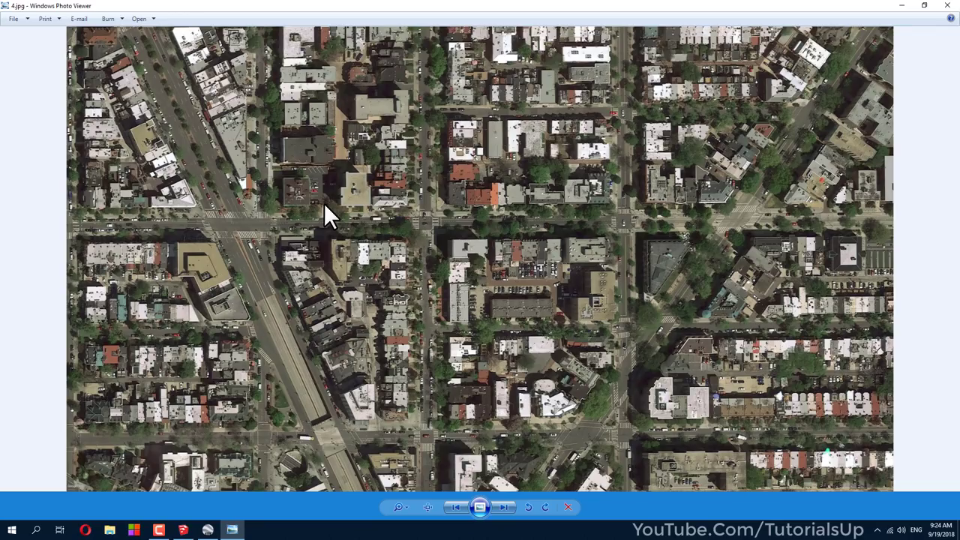
{"action": "scroll", "coordinate": [324, 202], "scroll_direction": "down", "scroll_amount": 1}
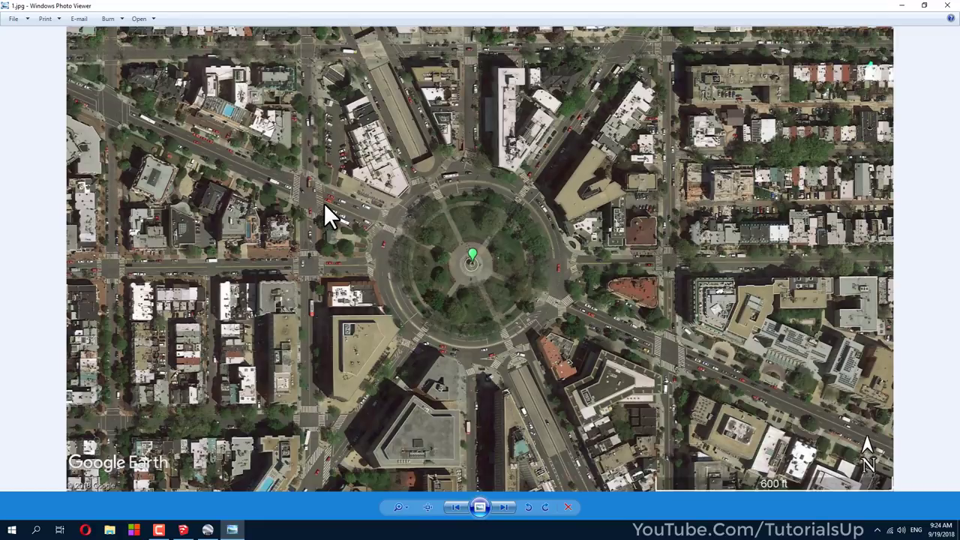
{"action": "scroll", "coordinate": [324, 203], "scroll_direction": "up", "scroll_amount": 1}
{"action": "scroll", "coordinate": [324, 203], "scroll_direction": "down", "scroll_amount": 1}
{"action": "scroll", "coordinate": [324, 203], "scroll_direction": "down", "scroll_amount": 1}
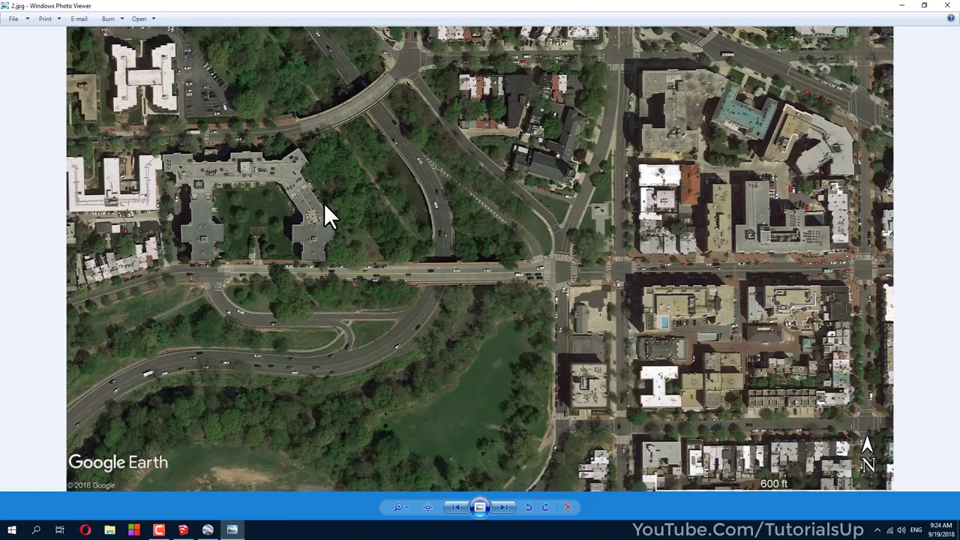
{"action": "left_click", "coordinate": [948, 6]}
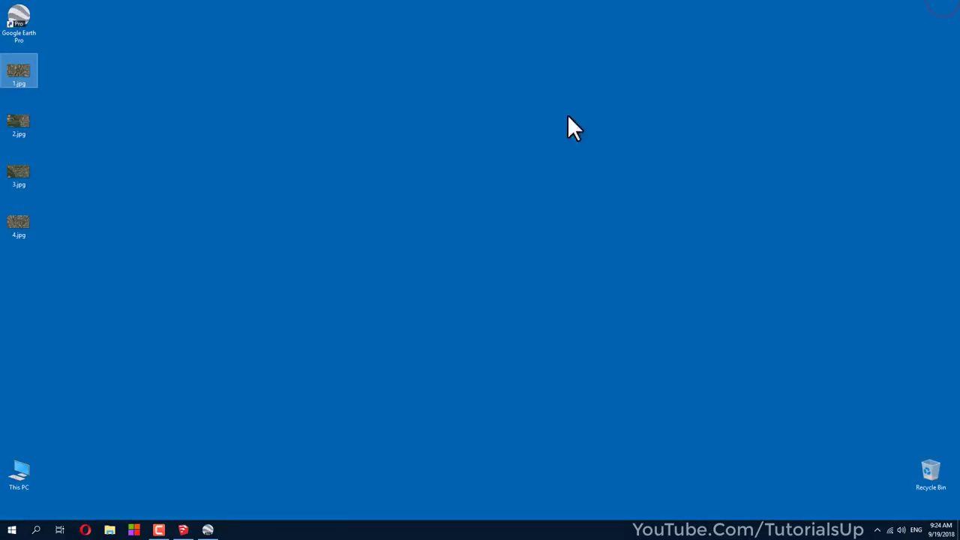
{"action": "right_click", "coordinate": [286, 129]}
{"action": "left_click", "coordinate": [307, 173]}
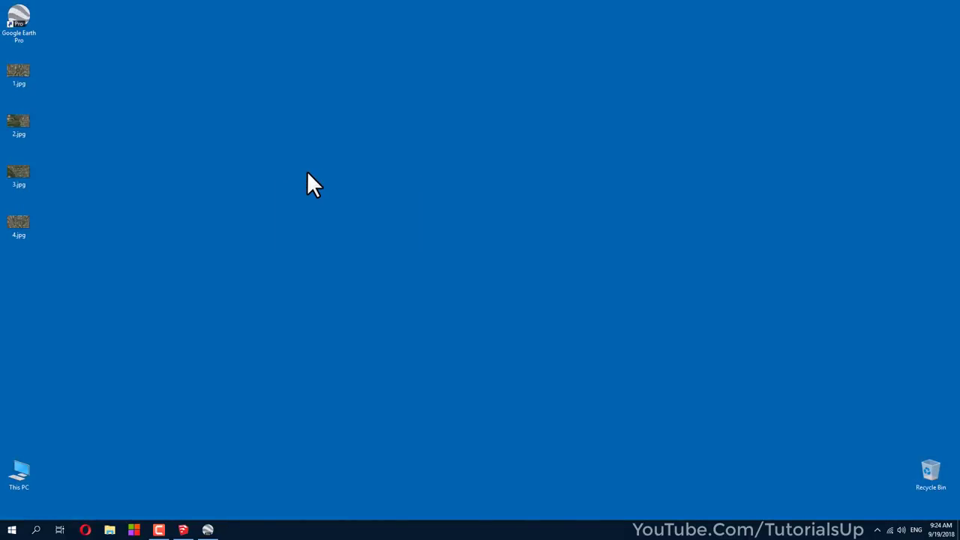
Drag the 1.jpg Dupont Circle aerial image from the desktop into the model, then maximize SketchUp
{"action": "left_click", "coordinate": [180, 533]}
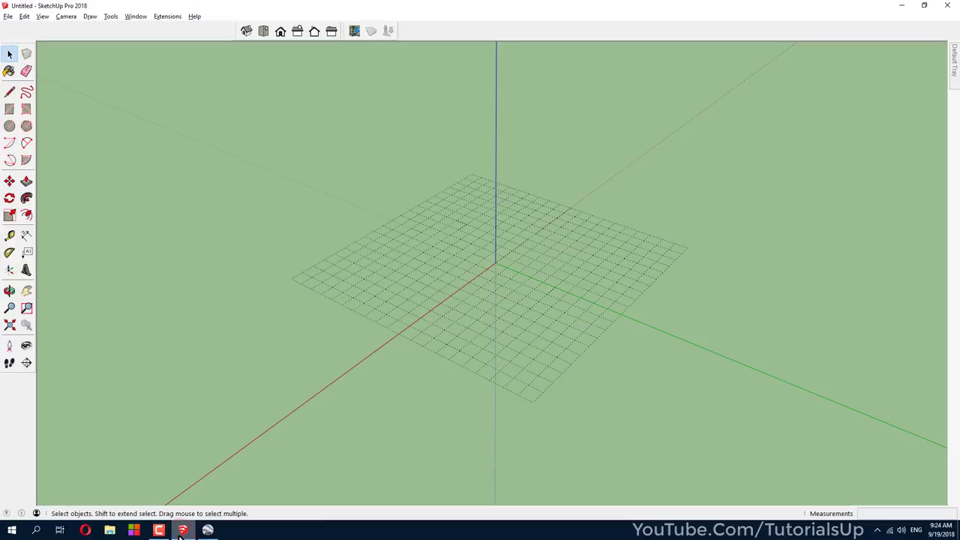
{"action": "mouse_move", "coordinate": [361, 363]}
{"action": "middle_mouse_down"}
{"action": "mouse_move", "coordinate": [472, 332]}
{"action": "mouse_move", "coordinate": [450, 348]}
{"action": "middle_mouse_up"}
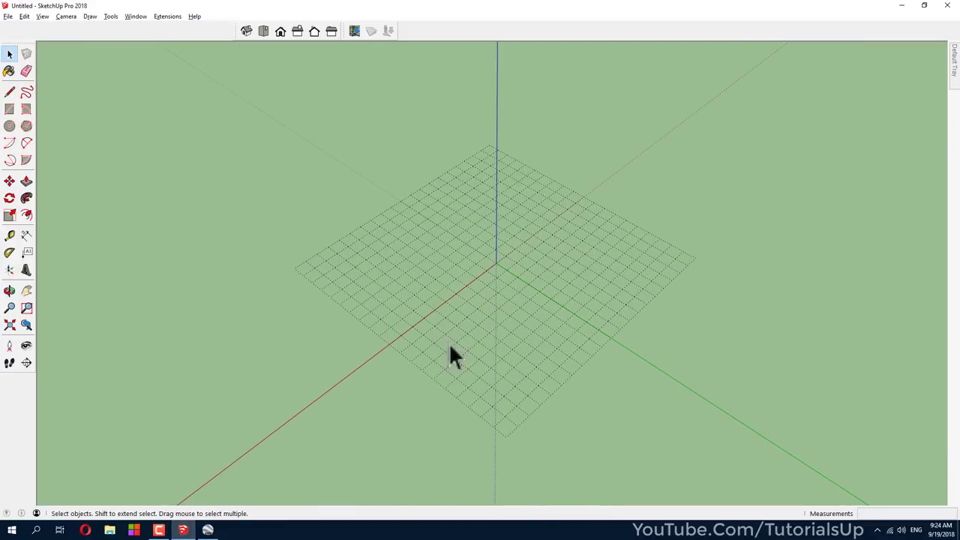
{"action": "key", "text": "super+Down"}
{"action": "key", "text": "super+Right"}
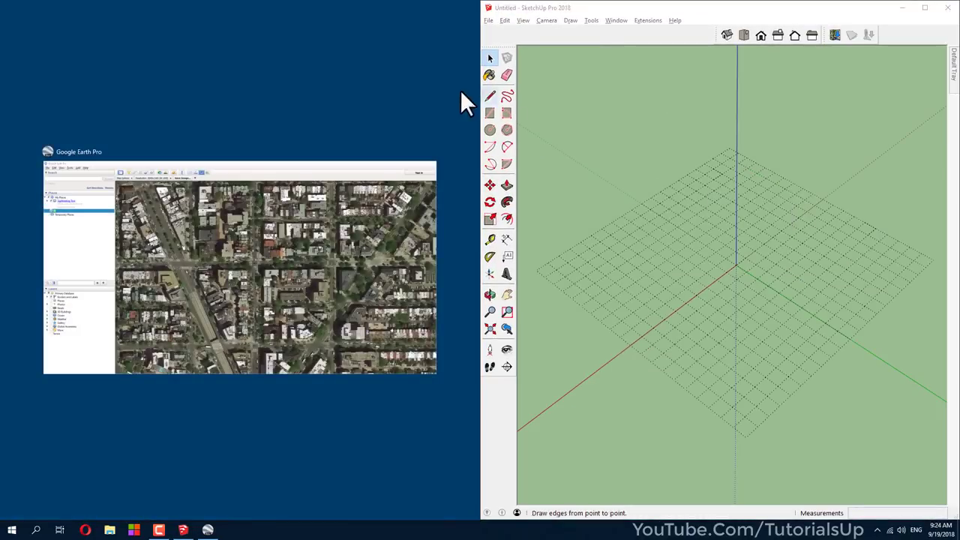
{"action": "left_click", "coordinate": [429, 97]}
{"action": "left_click", "coordinate": [147, 146]}
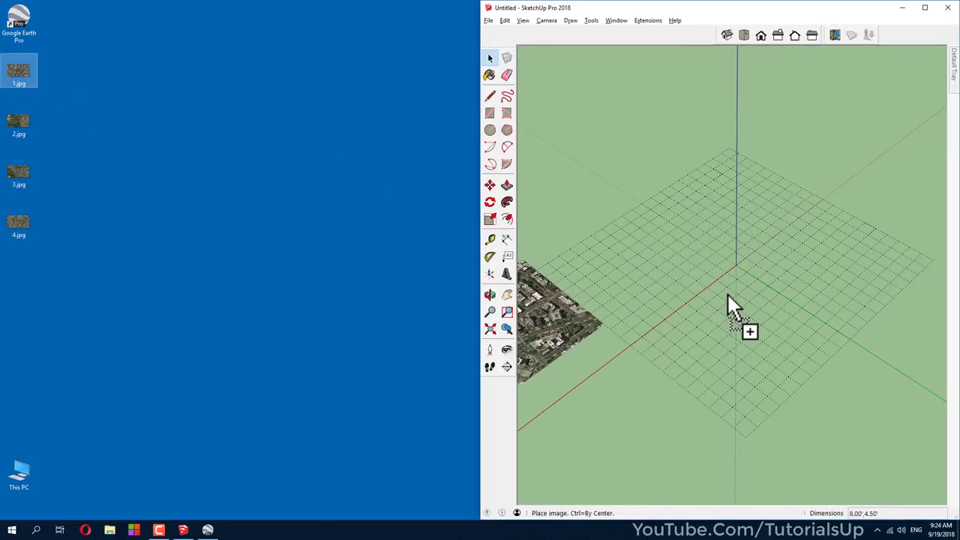
{"action": "left_click_drag", "start_coordinate": [727, 294], "coordinate": [728, 297]}
{"action": "left_click", "coordinate": [925, 8]}
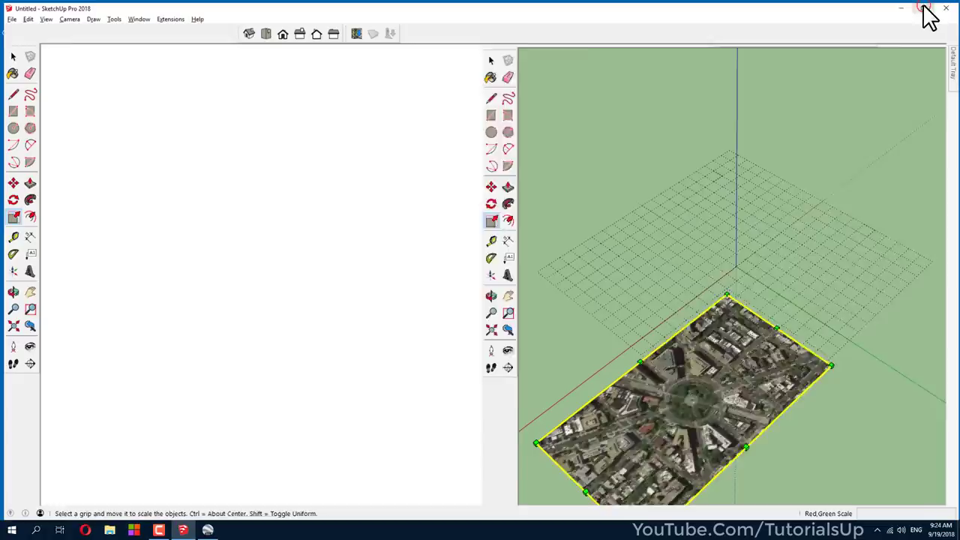
Delete the dotted grid plane lying beside the aerial image
{"action": "middle_click_drag", "start_coordinate": [269, 303], "coordinate": [810, 308]}
{"action": "key", "text": "space"}
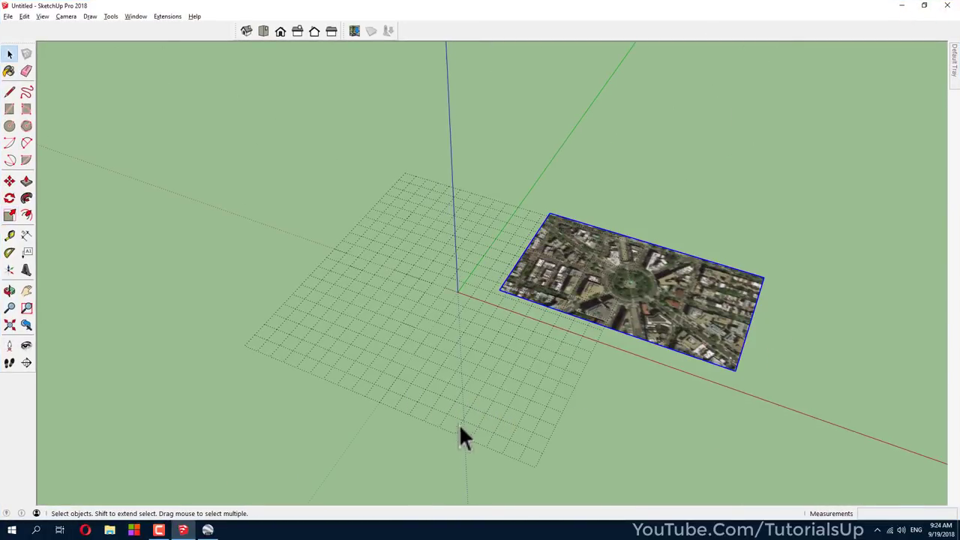
{"action": "left_click", "coordinate": [446, 422]}
{"action": "key", "text": "Delete"}
{"action": "scroll", "coordinate": [742, 320], "scroll_direction": "up", "scroll_amount": 3}
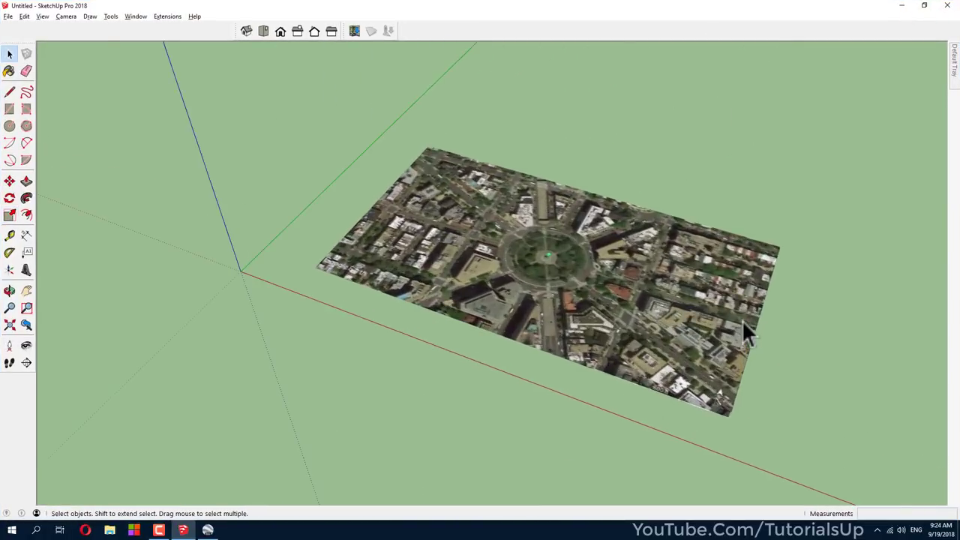
{"action": "scroll", "coordinate": [684, 315], "scroll_direction": "up", "scroll_amount": 3}
{"action": "scroll", "coordinate": [682, 309], "scroll_direction": "up", "scroll_amount": 2}
{"action": "scroll", "coordinate": [439, 454], "scroll_direction": "down", "scroll_amount": 3}
{"action": "scroll", "coordinate": [589, 376], "scroll_direction": "up", "scroll_amount": 3}
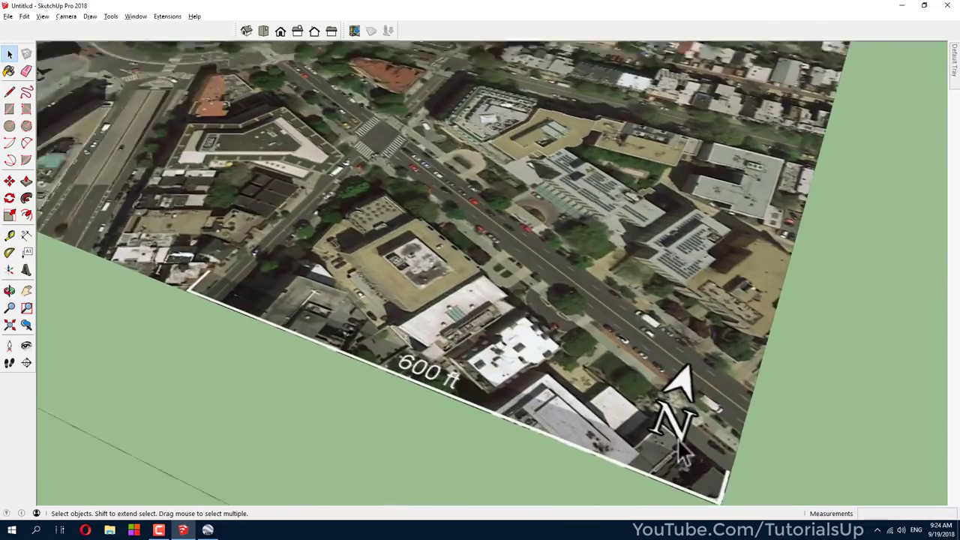
{"action": "scroll", "coordinate": [588, 377], "scroll_direction": "up", "scroll_amount": 2}
{"action": "scroll", "coordinate": [588, 377], "scroll_direction": "down", "scroll_amount": 3}
{"action": "scroll", "coordinate": [556, 198], "scroll_direction": "up", "scroll_amount": 3}
{"action": "scroll", "coordinate": [462, 235], "scroll_direction": "up", "scroll_amount": 2}
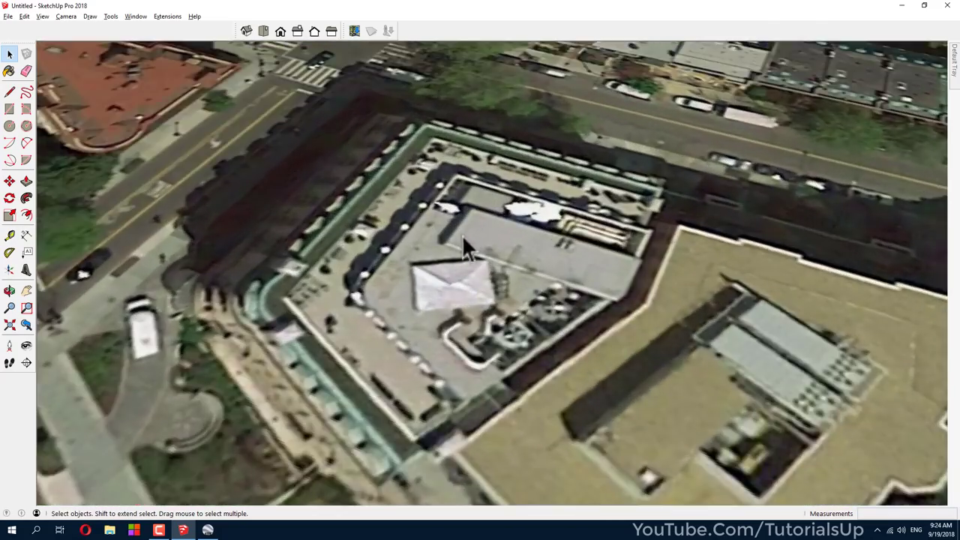
{"action": "scroll", "coordinate": [510, 390], "scroll_direction": "up", "scroll_amount": 2}
{"action": "scroll", "coordinate": [510, 390], "scroll_direction": "down", "scroll_amount": 3}
{"action": "scroll", "coordinate": [375, 275], "scroll_direction": "up", "scroll_amount": 2}
{"action": "scroll", "coordinate": [375, 275], "scroll_direction": "down", "scroll_amount": 2}
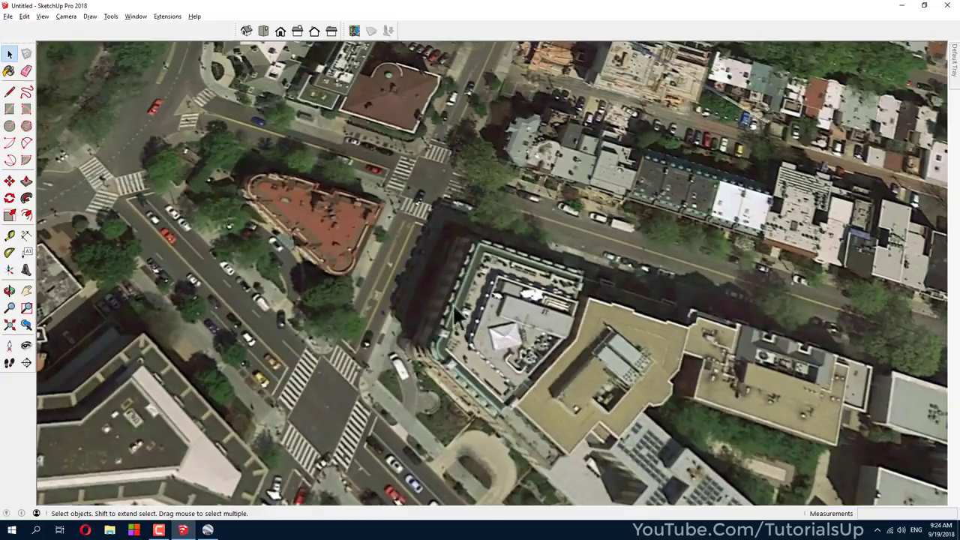
{"action": "scroll", "coordinate": [526, 349], "scroll_direction": "up", "scroll_amount": 2}
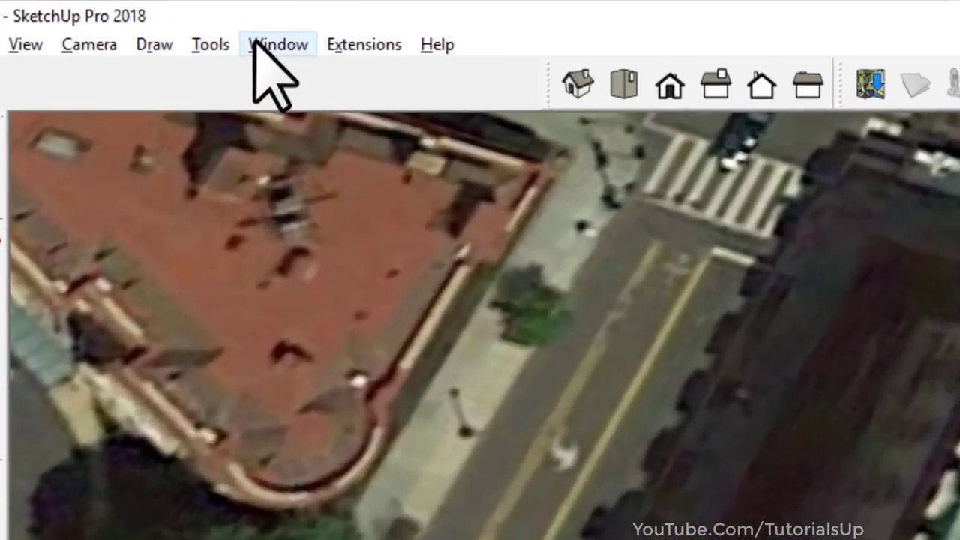
Toggle Use maximum texture size off in the OpenGL preferences and check the aerial image
{"action": "left_click", "coordinate": [130, 16]}
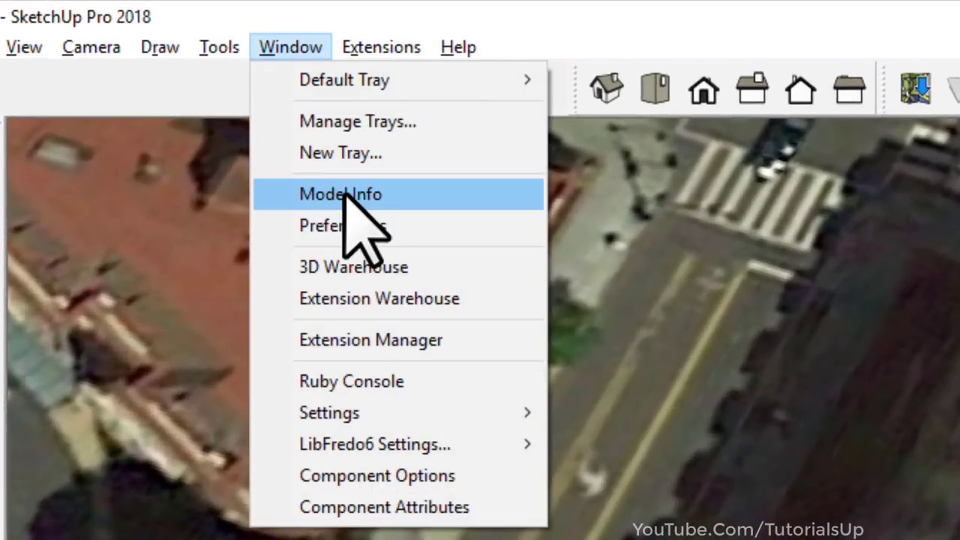
{"action": "left_click", "coordinate": [405, 234]}
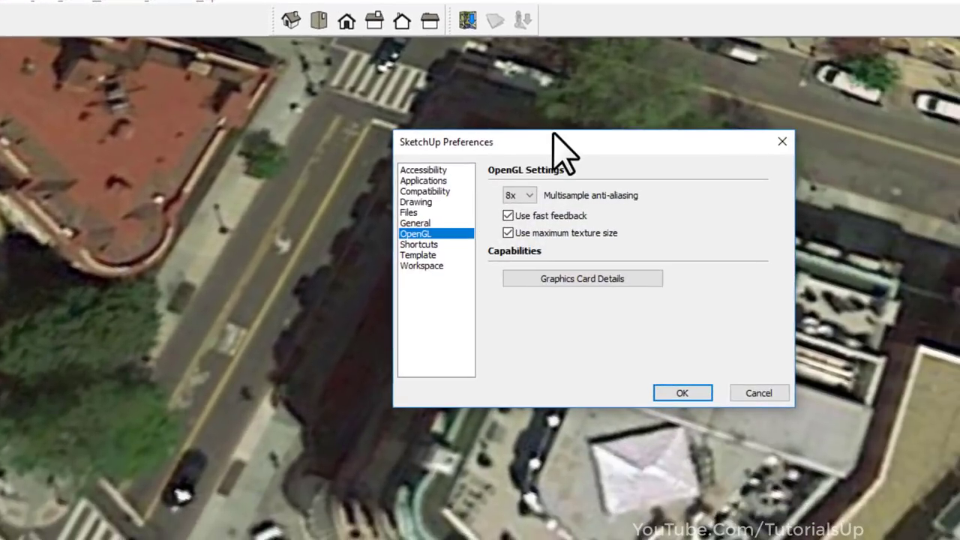
{"action": "left_click_drag", "start_coordinate": [556, 138], "coordinate": [210, 61]}
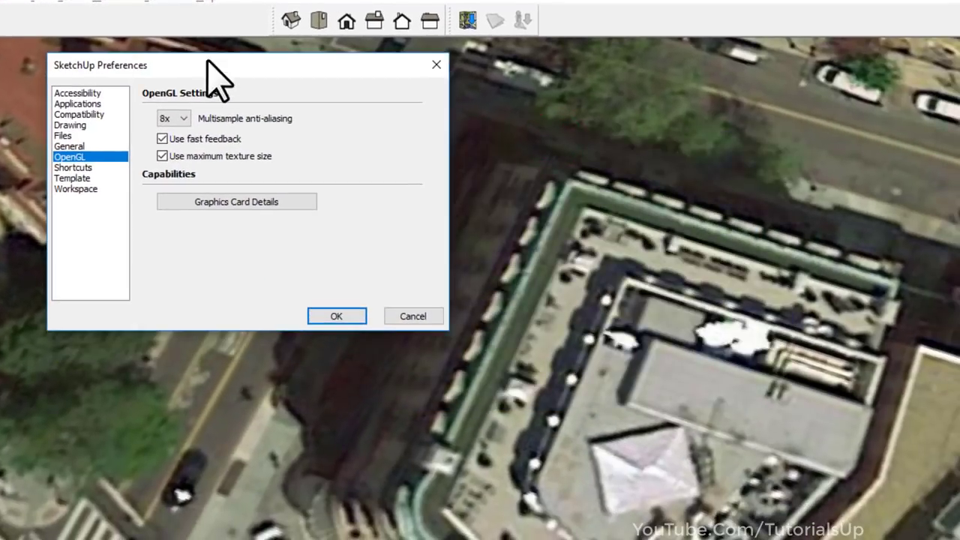
{"action": "left_click", "coordinate": [163, 156]}
{"action": "left_click", "coordinate": [336, 316]}
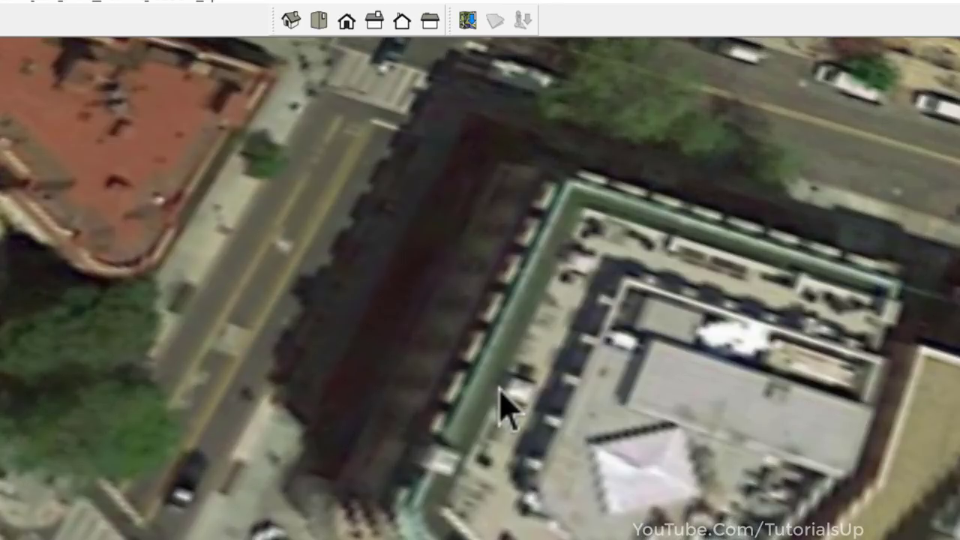
{"action": "mouse_move", "coordinate": [709, 492]}
{"action": "middle_mouse_down"}
{"action": "mouse_move", "coordinate": [720, 381]}
{"action": "mouse_move", "coordinate": [669, 313]}
{"action": "mouse_move", "coordinate": [720, 343]}
{"action": "middle_mouse_up"}
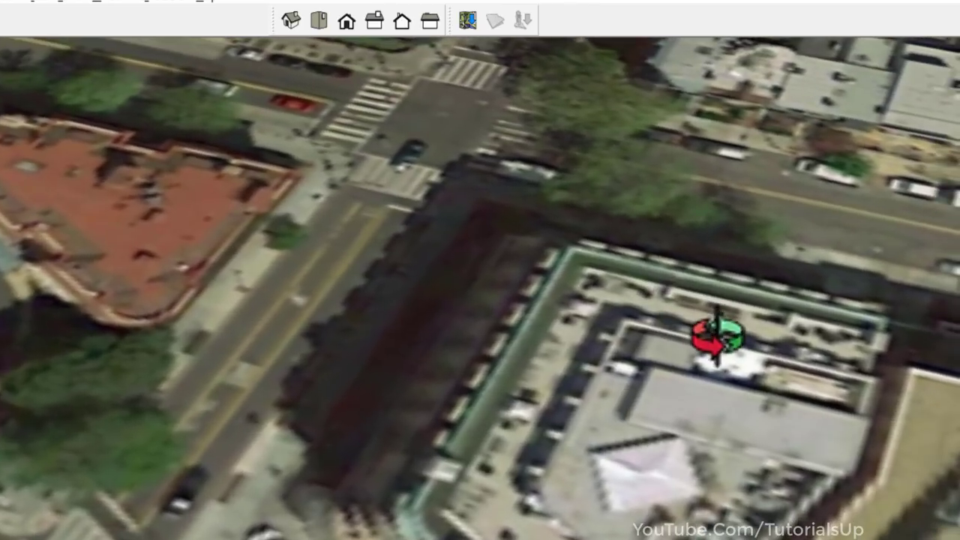
Turn Use maximum texture size back on, accept the slowdown warning, and confirm with OK
{"action": "left_click", "coordinate": [91, 3]}
{"action": "left_click", "coordinate": [160, 103]}
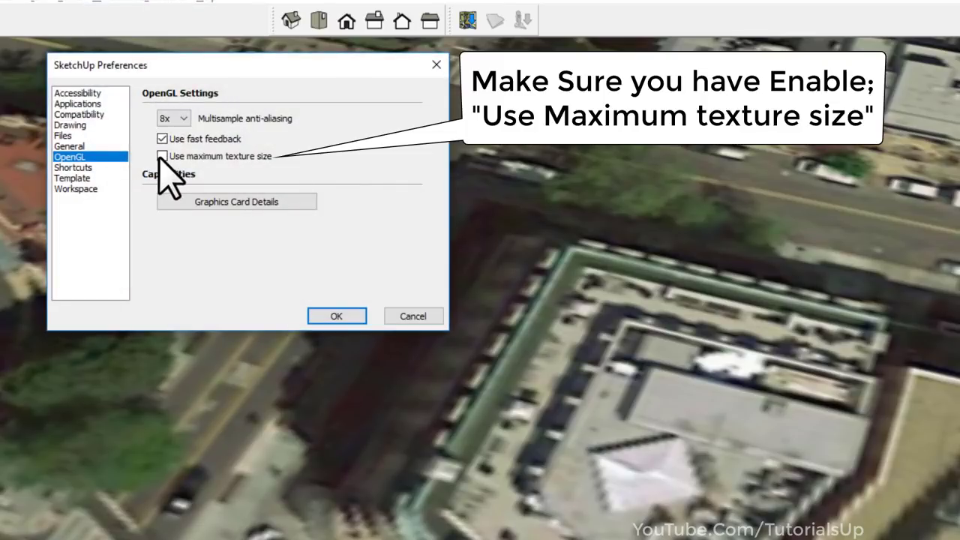
{"action": "left_click", "coordinate": [162, 156]}
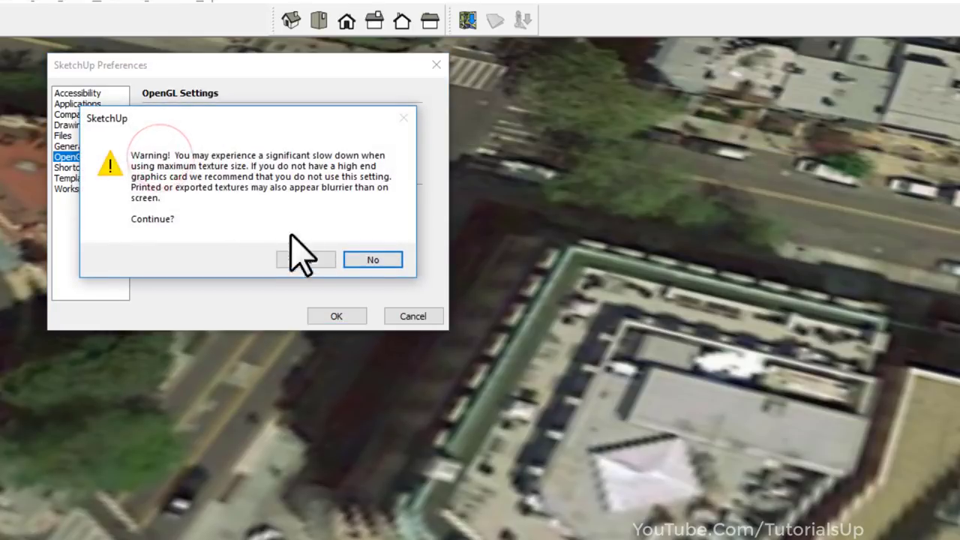
{"action": "left_click", "coordinate": [308, 260]}
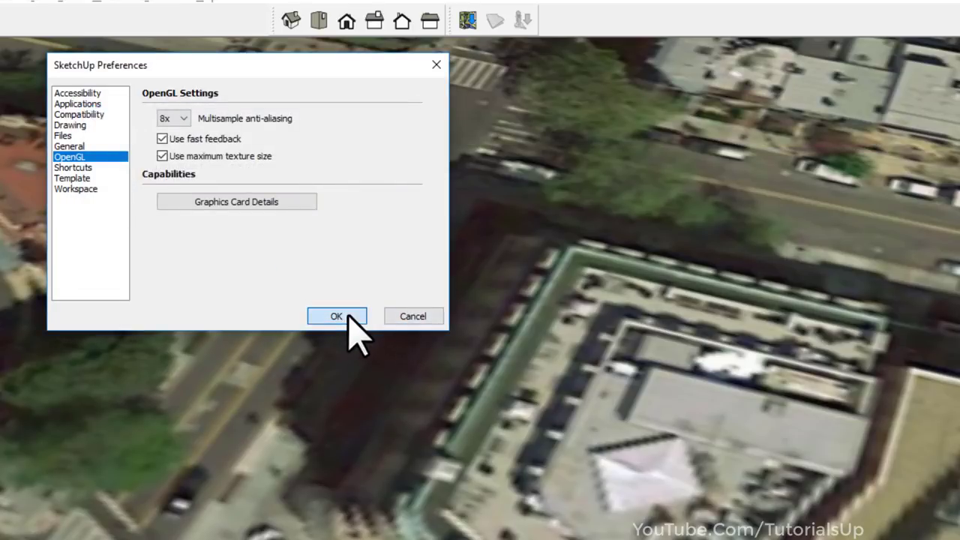
{"action": "left_click", "coordinate": [347, 316]}
{"action": "scroll", "coordinate": [589, 477], "scroll_direction": "down", "scroll_amount": 2}
{"action": "middle_click_drag", "start_coordinate": [589, 510], "coordinate": [559, 236]}
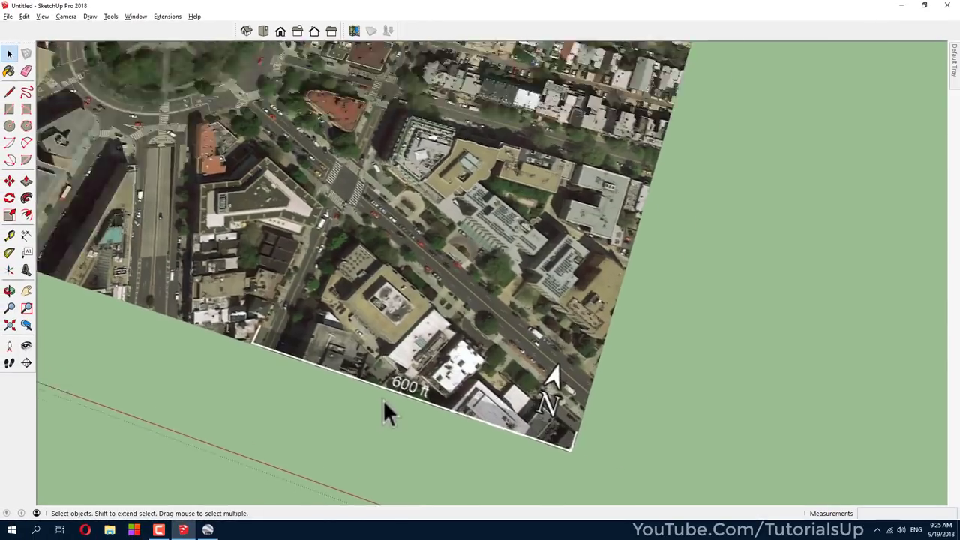
In Model Info Units, choose 0.000000' precision, disable length snapping, and keep Decimal feet
{"action": "scroll", "coordinate": [383, 399], "scroll_direction": "up", "scroll_amount": 2}
{"action": "scroll", "coordinate": [445, 394], "scroll_direction": "up", "scroll_amount": 2}
{"action": "scroll", "coordinate": [357, 359], "scroll_direction": "up", "scroll_amount": 1}
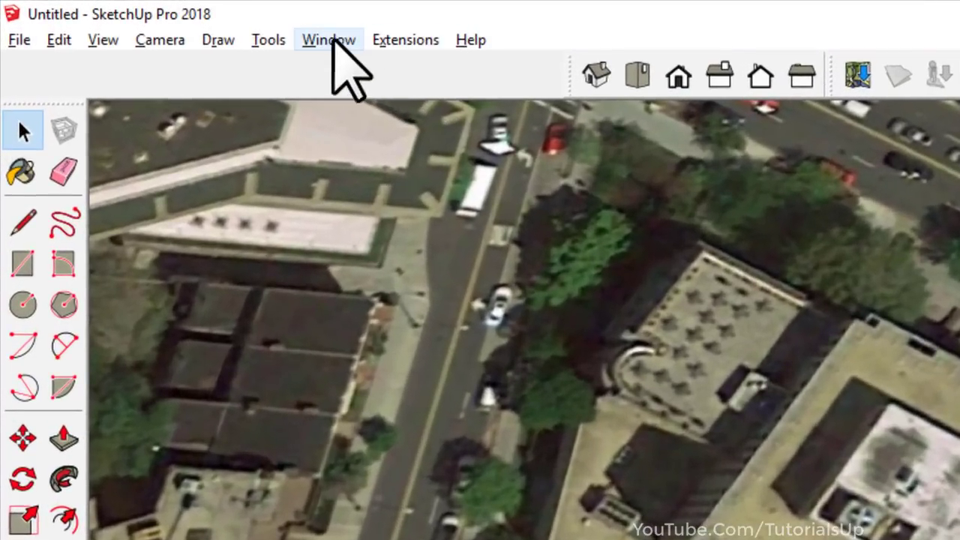
{"action": "left_click", "coordinate": [328, 40]}
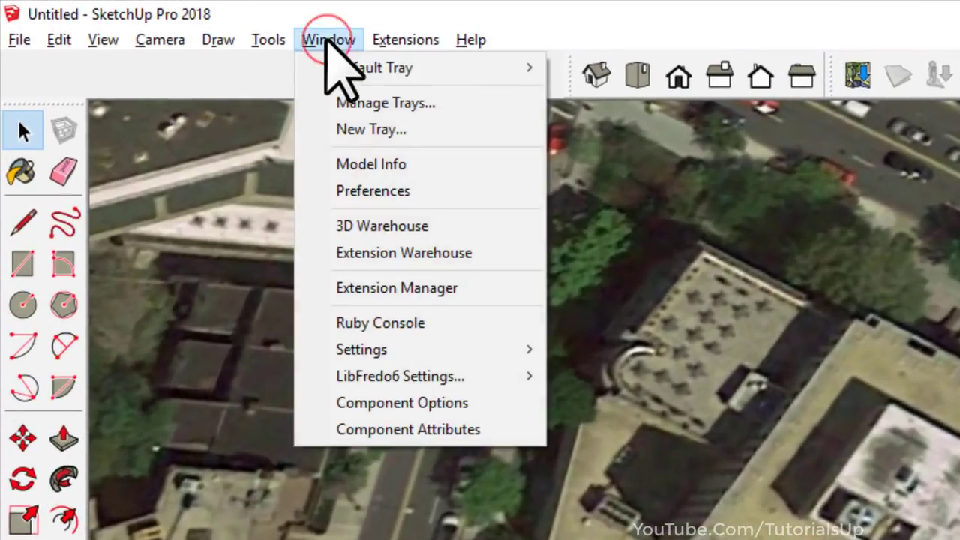
{"action": "left_click", "coordinate": [409, 167]}
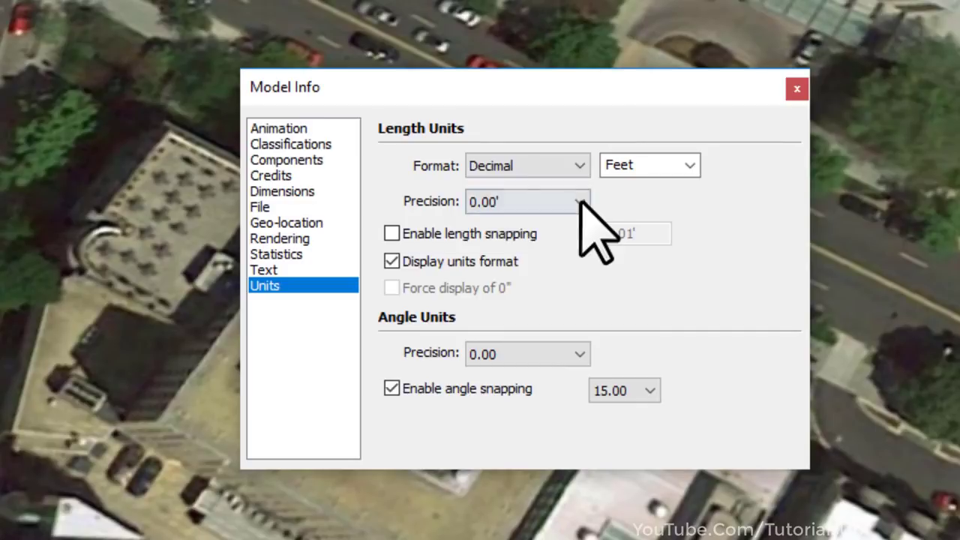
{"action": "left_click", "coordinate": [747, 242]}
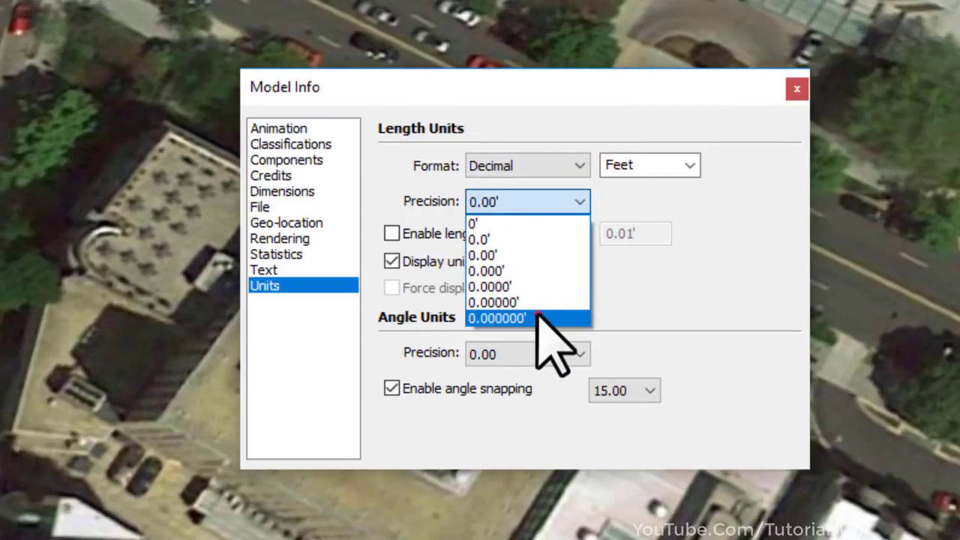
{"action": "left_click", "coordinate": [537, 317]}
{"action": "left_click", "coordinate": [392, 233]}
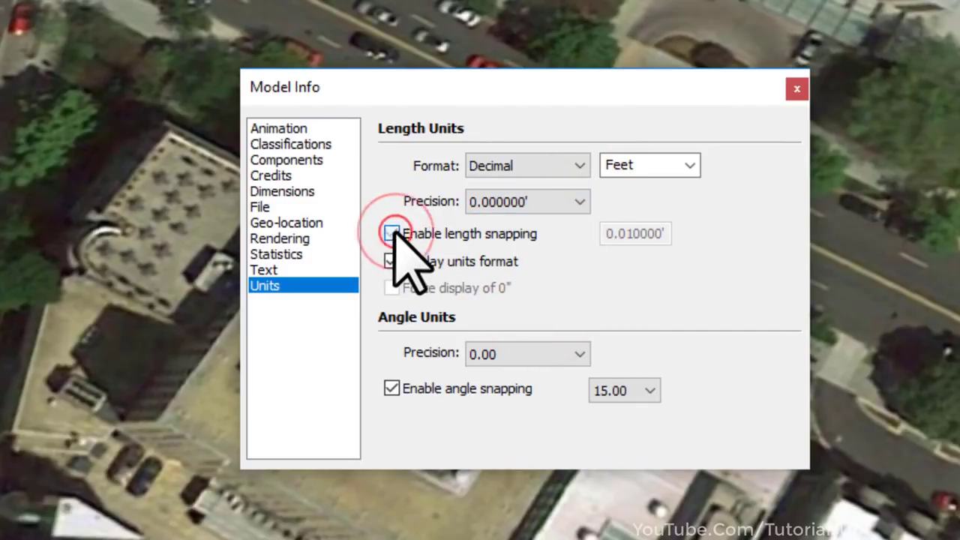
{"action": "left_click", "coordinate": [689, 165]}
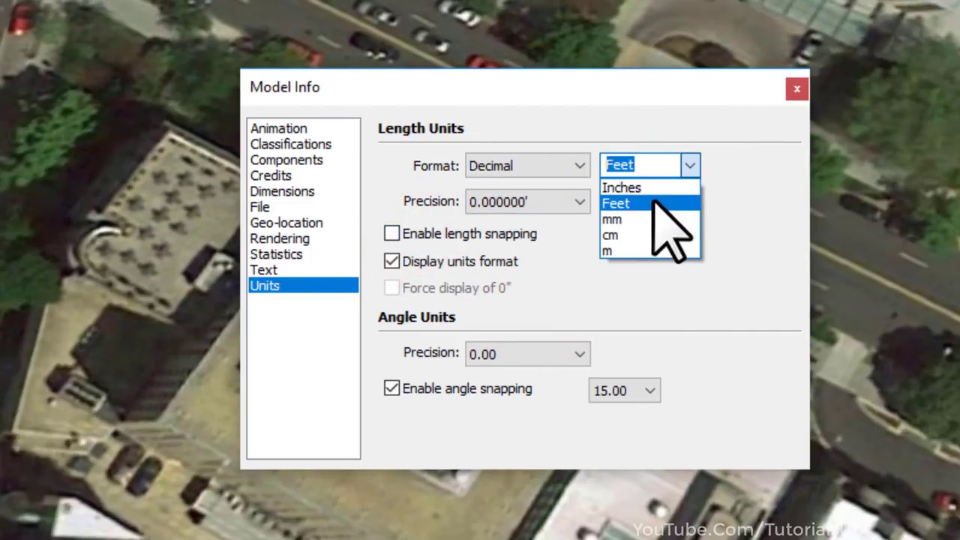
{"action": "left_click", "coordinate": [679, 201]}
{"action": "left_click", "coordinate": [588, 160]}
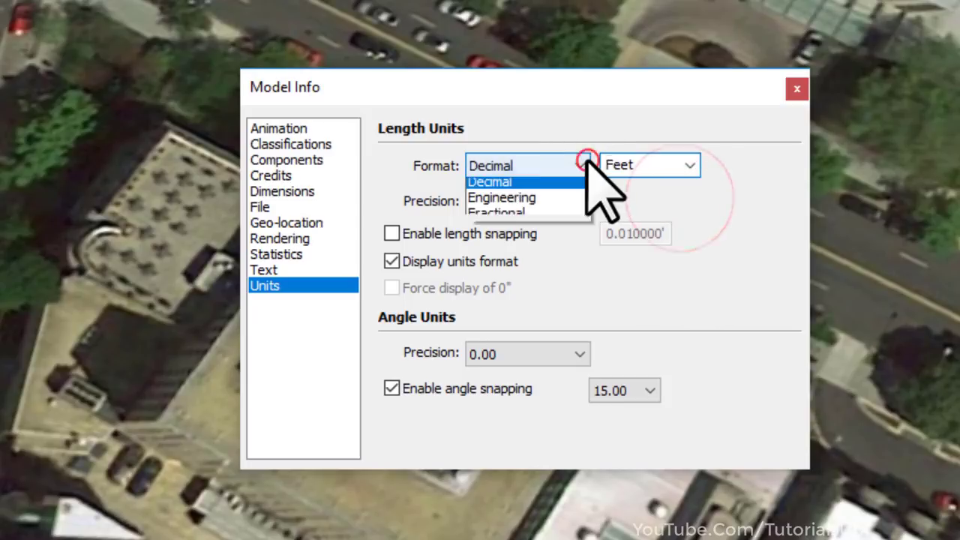
{"action": "left_click", "coordinate": [579, 166]}
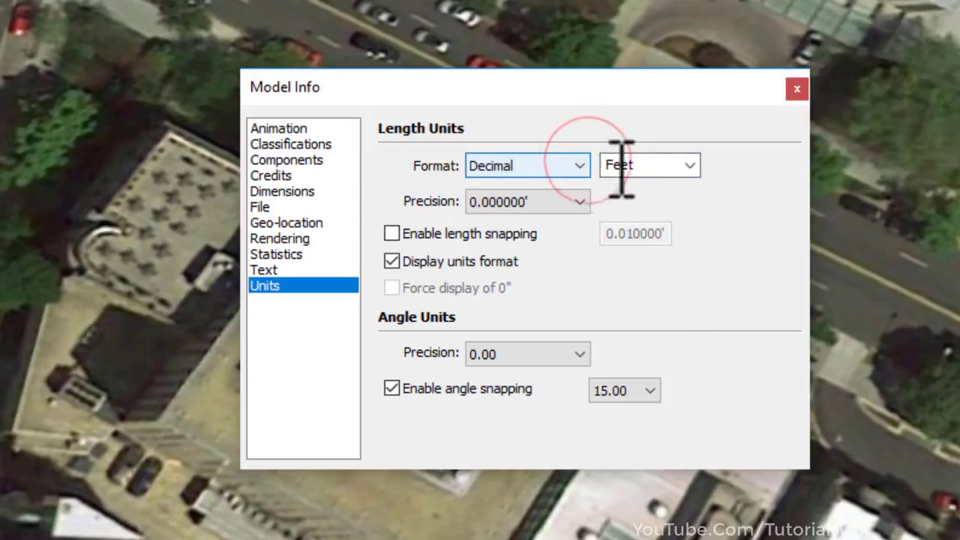
Close Model Info, tape-measure the image's scale bar, and resize the whole model to 600 feet
{"action": "left_click", "coordinate": [798, 89]}
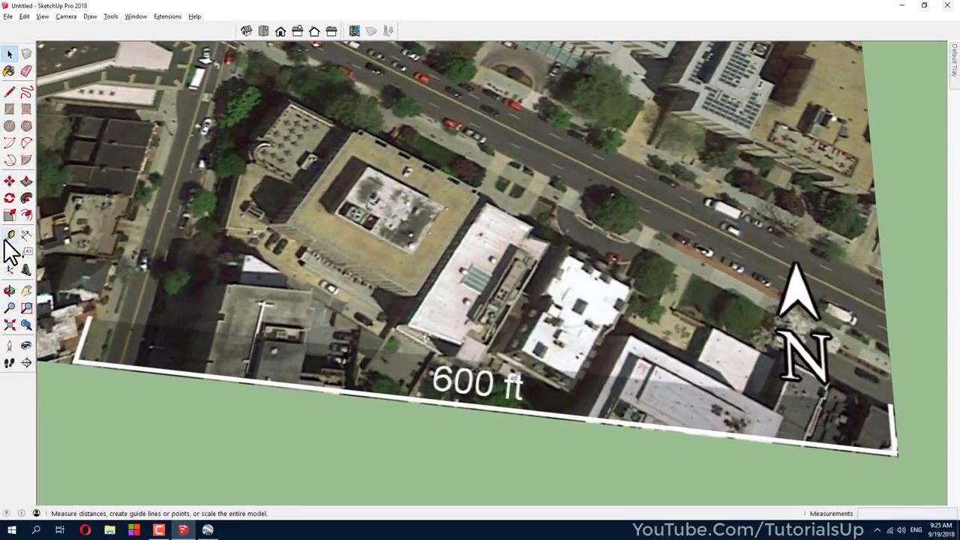
{"action": "left_click", "coordinate": [10, 235]}
{"action": "scroll", "coordinate": [98, 294], "scroll_direction": "up", "scroll_amount": 3}
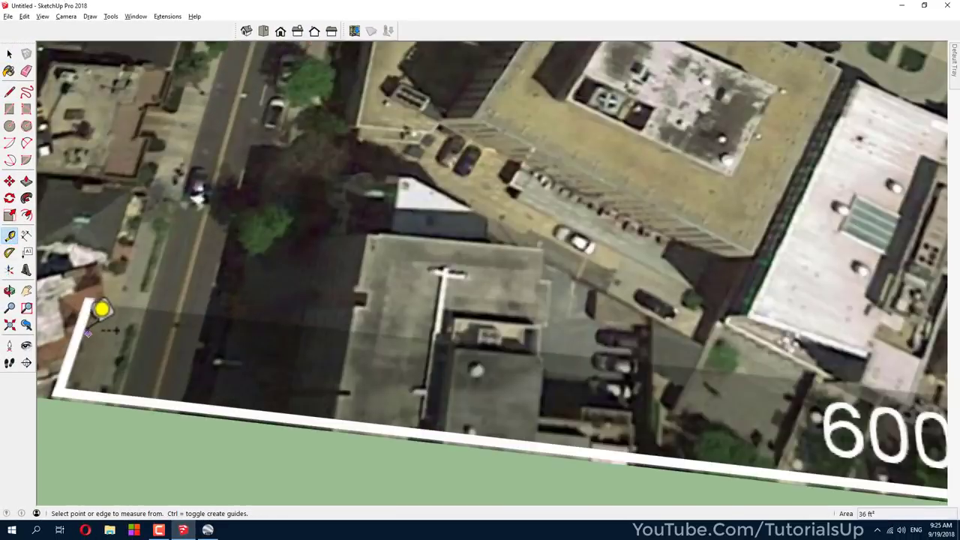
{"action": "scroll", "coordinate": [101, 307], "scroll_direction": "up", "scroll_amount": 3}
{"action": "scroll", "coordinate": [101, 266], "scroll_direction": "up", "scroll_amount": 3}
{"action": "scroll", "coordinate": [122, 229], "scroll_direction": "up", "scroll_amount": 2}
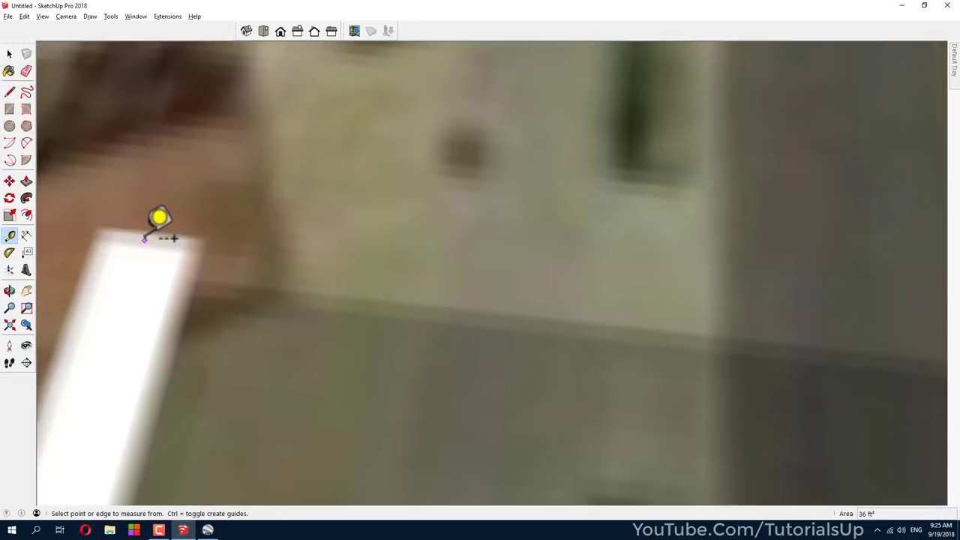
{"action": "left_click", "coordinate": [145, 240]}
{"action": "scroll", "coordinate": [150, 226], "scroll_direction": "down", "scroll_amount": 3}
{"action": "scroll", "coordinate": [126, 211], "scroll_direction": "down", "scroll_amount": 3}
{"action": "scroll", "coordinate": [126, 210], "scroll_direction": "down", "scroll_amount": 2}
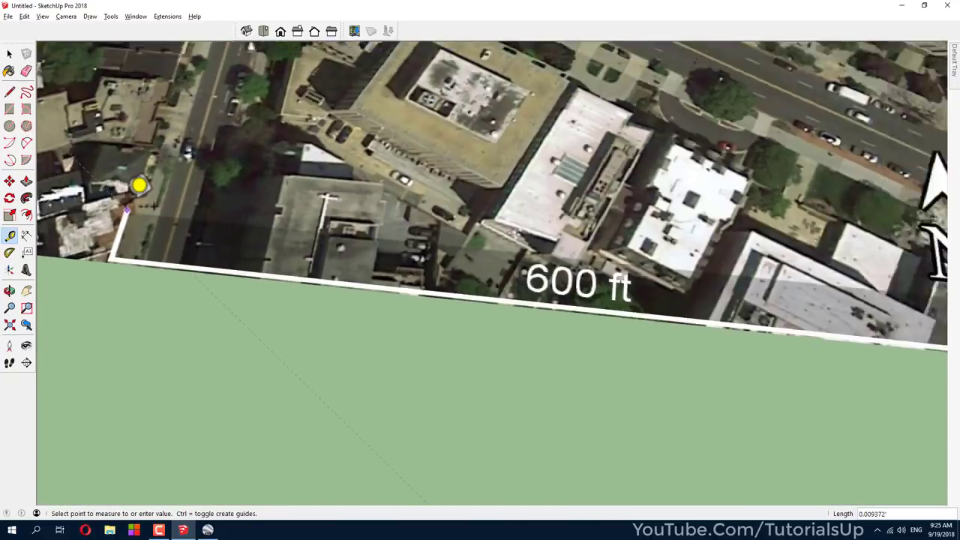
{"action": "scroll", "coordinate": [126, 211], "scroll_direction": "down", "scroll_amount": 2}
{"action": "scroll", "coordinate": [500, 207], "scroll_direction": "up", "scroll_amount": 3}
{"action": "scroll", "coordinate": [525, 193], "scroll_direction": "up", "scroll_amount": 3}
{"action": "scroll", "coordinate": [537, 214], "scroll_direction": "up", "scroll_amount": 2}
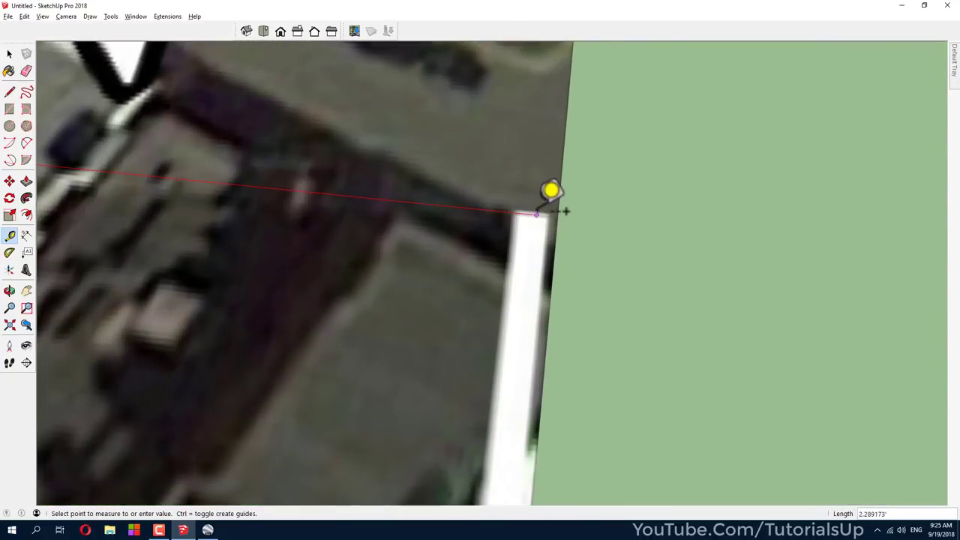
{"action": "scroll", "coordinate": [536, 215], "scroll_direction": "up", "scroll_amount": 2}
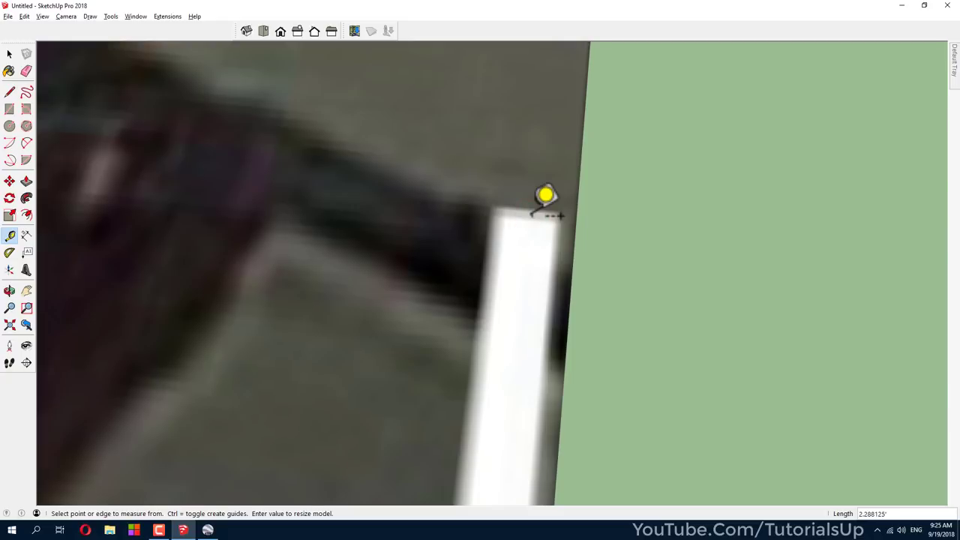
{"action": "type", "text": "6"}
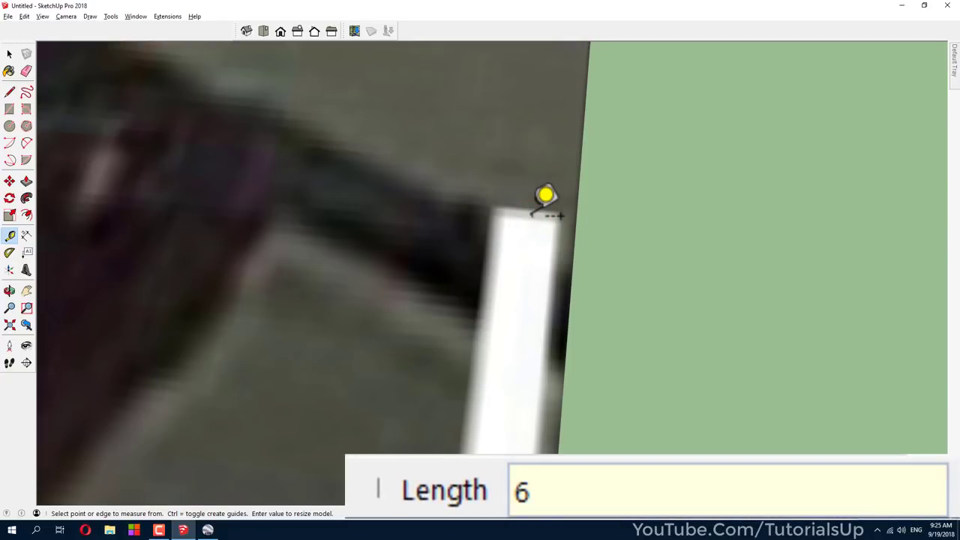
{"action": "type", "text": "00"}
{"action": "key", "text": "Return"}
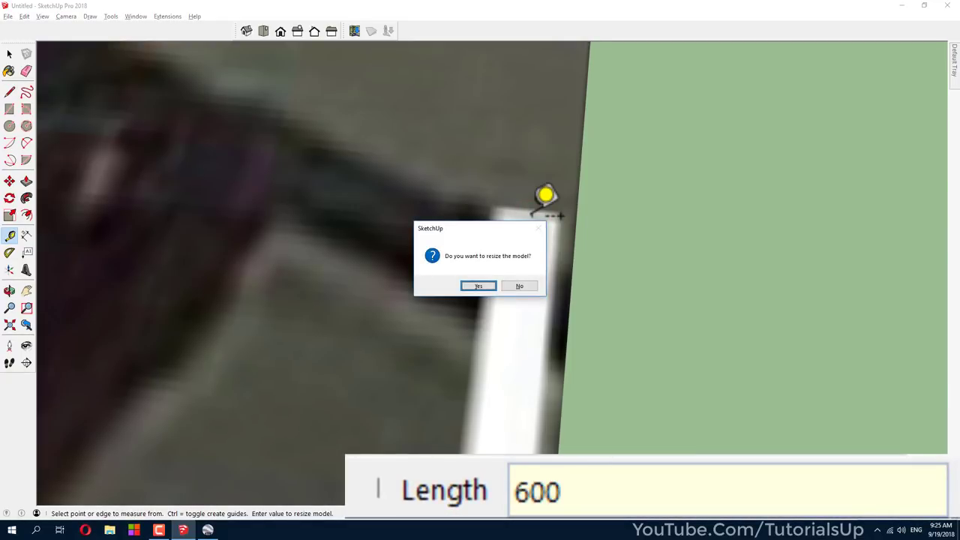
{"action": "key", "text": "Return"}
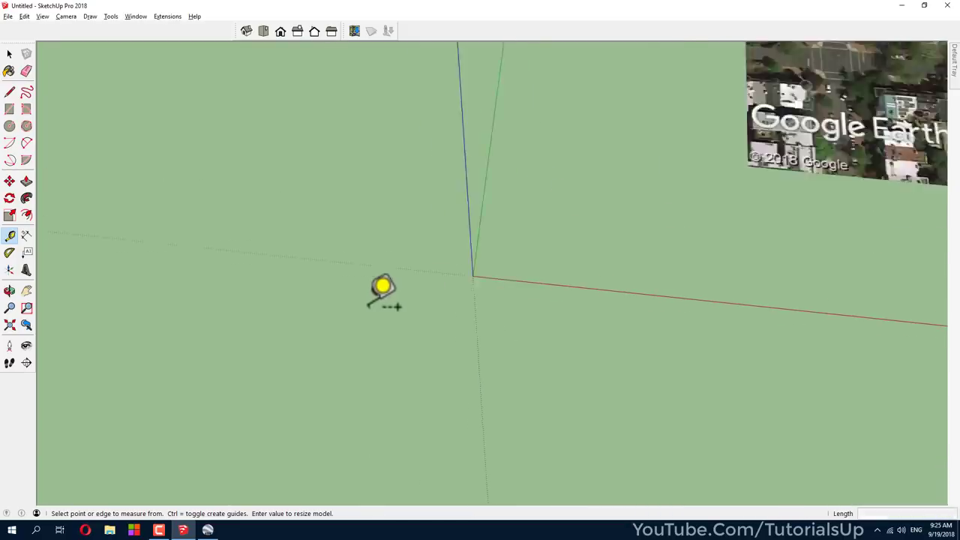
Re-measure the scale bar with the Tape Measure, confirming it reads about 600.05 ft
{"action": "scroll", "coordinate": [900, 347], "scroll_direction": "up", "scroll_amount": 2}
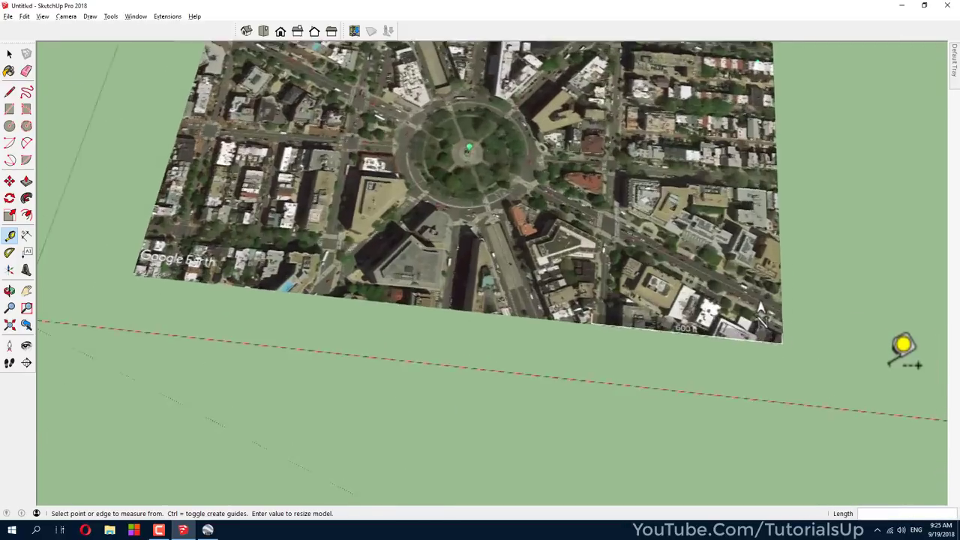
{"action": "scroll", "coordinate": [643, 283], "scroll_direction": "up", "scroll_amount": 2}
{"action": "scroll", "coordinate": [485, 265], "scroll_direction": "up", "scroll_amount": 1}
{"action": "scroll", "coordinate": [459, 246], "scroll_direction": "up", "scroll_amount": 1}
{"action": "scroll", "coordinate": [459, 247], "scroll_direction": "up", "scroll_amount": 1}
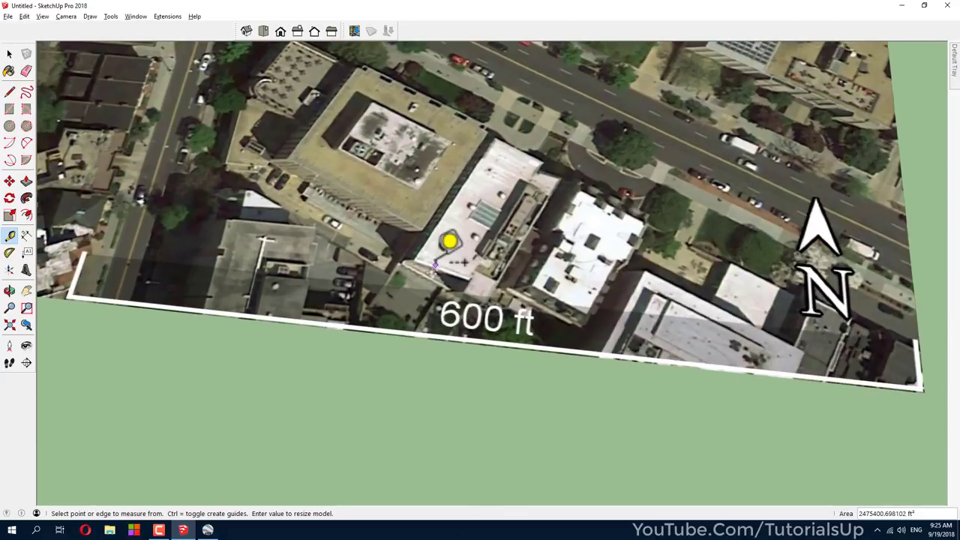
{"action": "scroll", "coordinate": [81, 244], "scroll_direction": "up", "scroll_amount": 2}
{"action": "scroll", "coordinate": [157, 248], "scroll_direction": "up", "scroll_amount": 2}
{"action": "scroll", "coordinate": [137, 241], "scroll_direction": "up", "scroll_amount": 2}
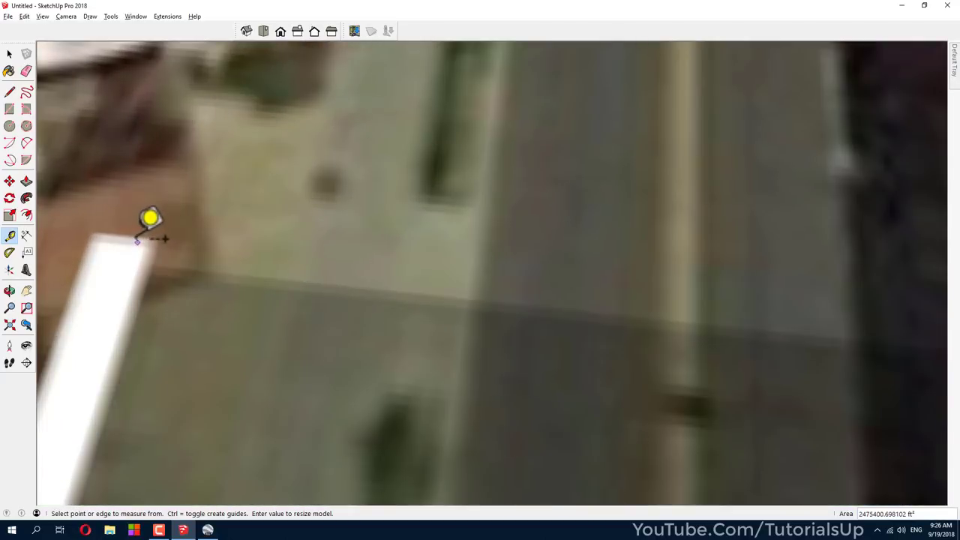
{"action": "left_click", "coordinate": [124, 238]}
{"action": "scroll", "coordinate": [143, 248], "scroll_direction": "down", "scroll_amount": 1}
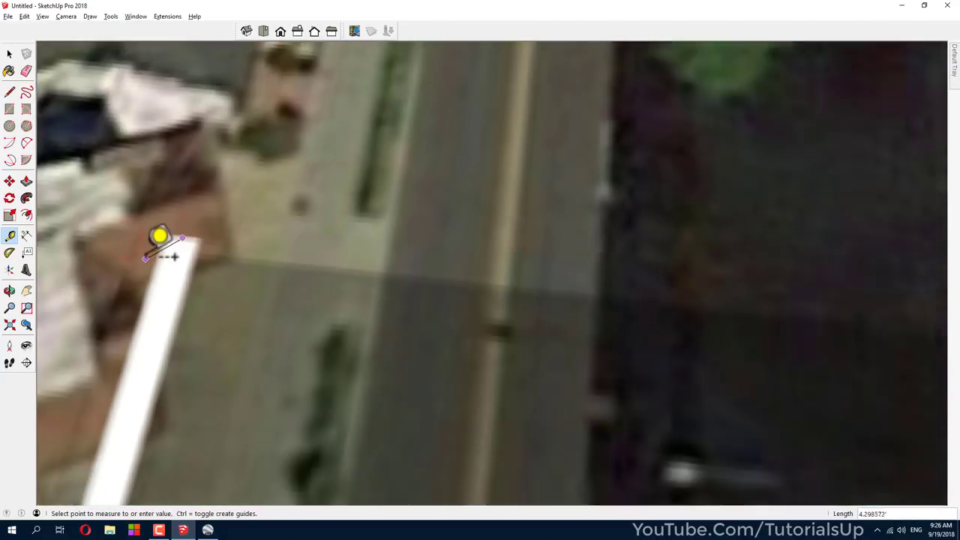
{"action": "scroll", "coordinate": [150, 248], "scroll_direction": "down", "scroll_amount": 2}
{"action": "scroll", "coordinate": [157, 240], "scroll_direction": "down", "scroll_amount": 2}
{"action": "scroll", "coordinate": [600, 280], "scroll_direction": "up", "scroll_amount": 1}
{"action": "scroll", "coordinate": [638, 280], "scroll_direction": "up", "scroll_amount": 2}
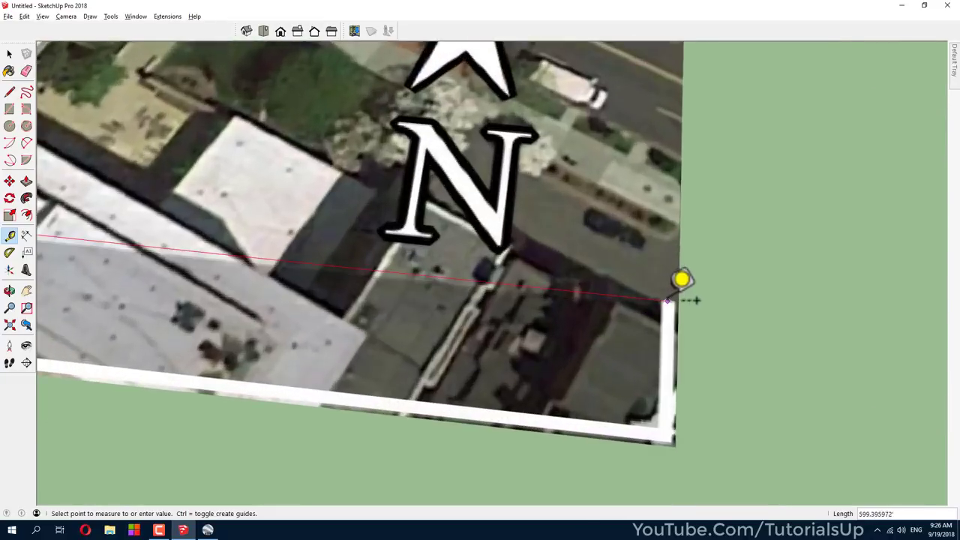
{"action": "scroll", "coordinate": [687, 278], "scroll_direction": "up", "scroll_amount": 2}
{"action": "scroll", "coordinate": [675, 280], "scroll_direction": "up", "scroll_amount": 1}
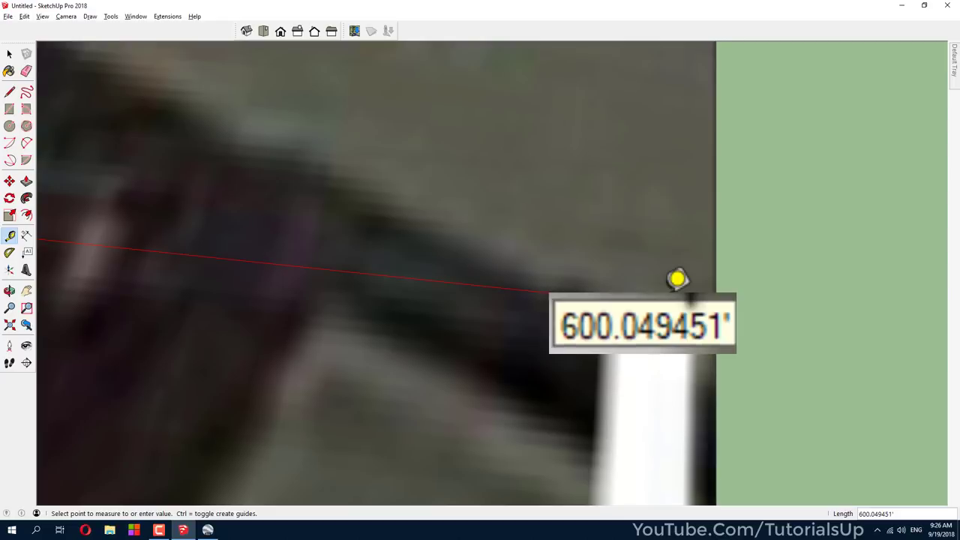
{"action": "scroll", "coordinate": [677, 279], "scroll_direction": "down", "scroll_amount": 3}
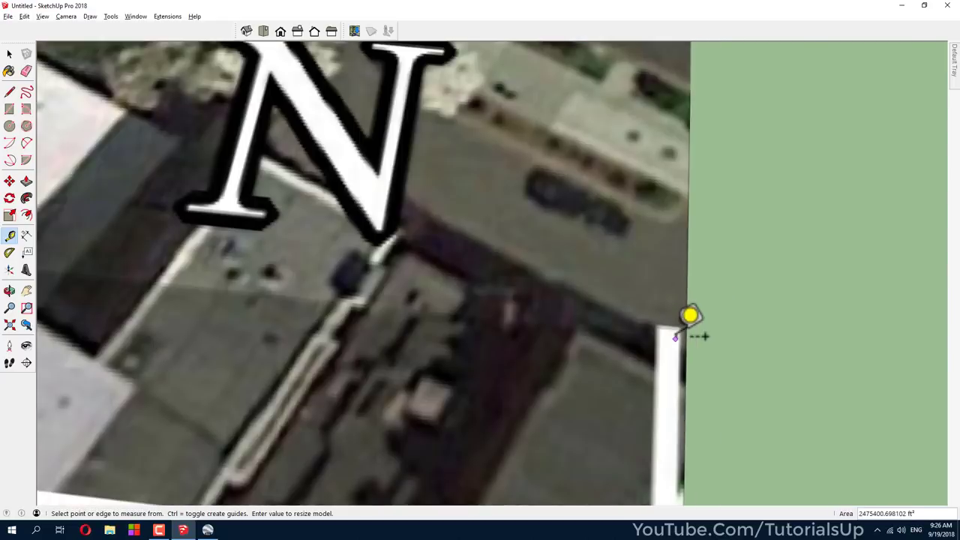
{"action": "scroll", "coordinate": [691, 318], "scroll_direction": "down", "scroll_amount": 2}
{"action": "scroll", "coordinate": [686, 352], "scroll_direction": "down", "scroll_amount": 2}
{"action": "scroll", "coordinate": [685, 375], "scroll_direction": "down", "scroll_amount": 1}
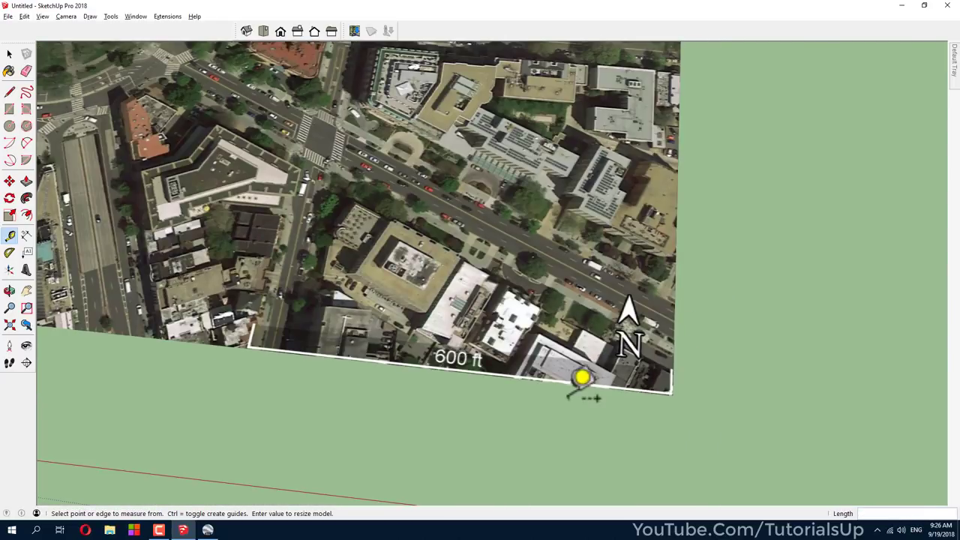
{"action": "scroll", "coordinate": [593, 398], "scroll_direction": "down", "scroll_amount": 3}
{"action": "scroll", "coordinate": [701, 401], "scroll_direction": "down", "scroll_amount": 3}
Orbit to an oblique view and snap SketchUp to the right half of the screen
{"action": "middle_click_drag", "start_coordinate": [697, 403], "coordinate": [583, 370]}
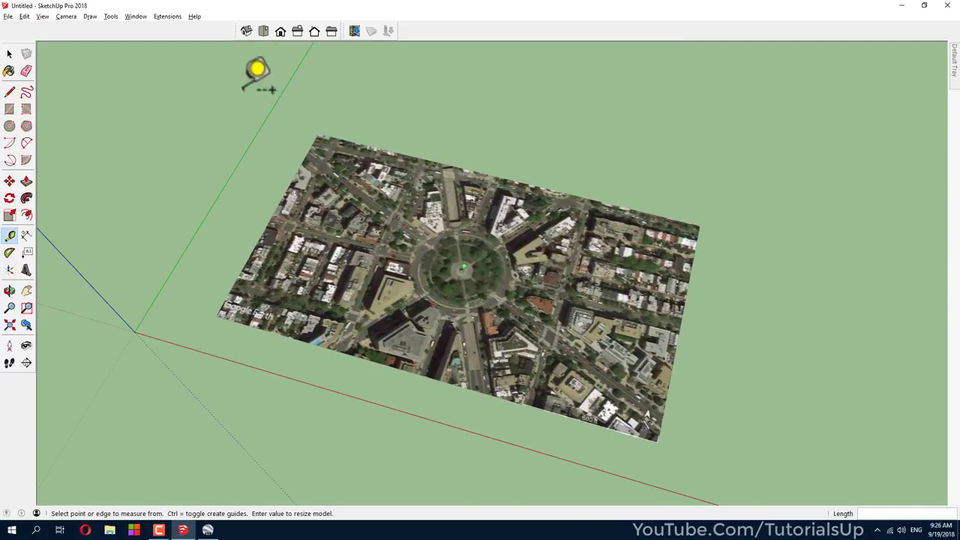
{"action": "key", "text": "super+Down"}
{"action": "key", "text": "super+Right"}
Drag 2.jpg from the desktop into the model, place its corner, and maximize SketchUp
{"action": "left_click", "coordinate": [297, 54]}
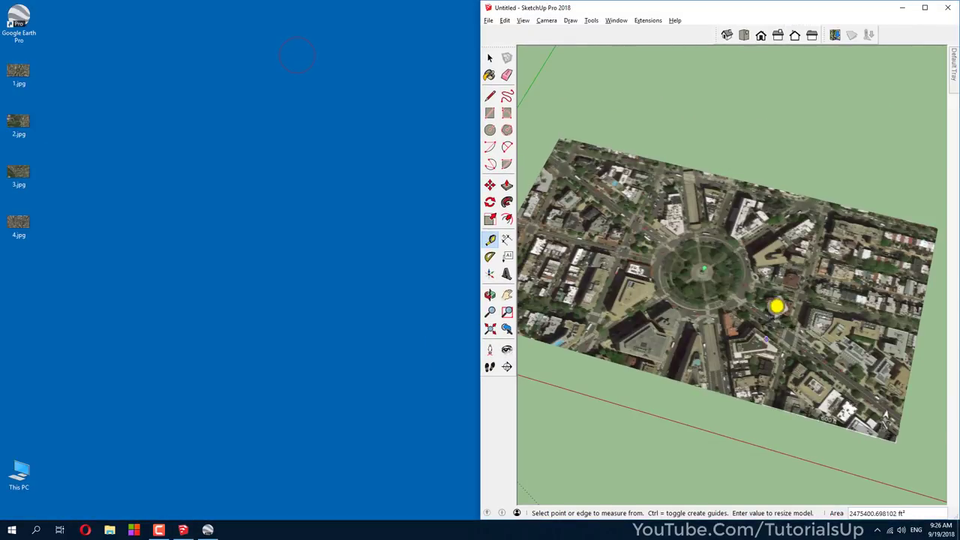
{"action": "scroll", "coordinate": [817, 315], "scroll_direction": "down", "scroll_amount": 4}
{"action": "left_click_drag", "start_coordinate": [11, 129], "coordinate": [662, 295]}
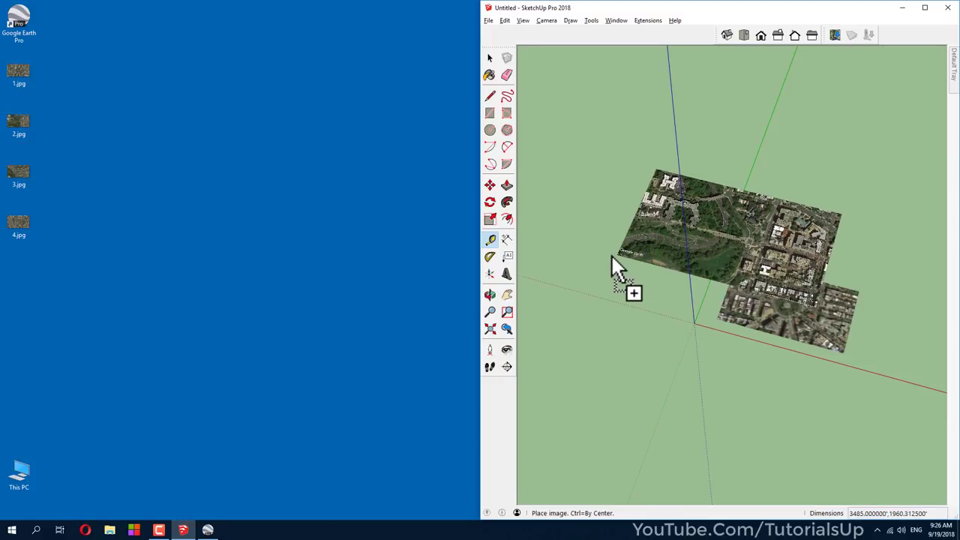
{"action": "left_click", "coordinate": [569, 259]}
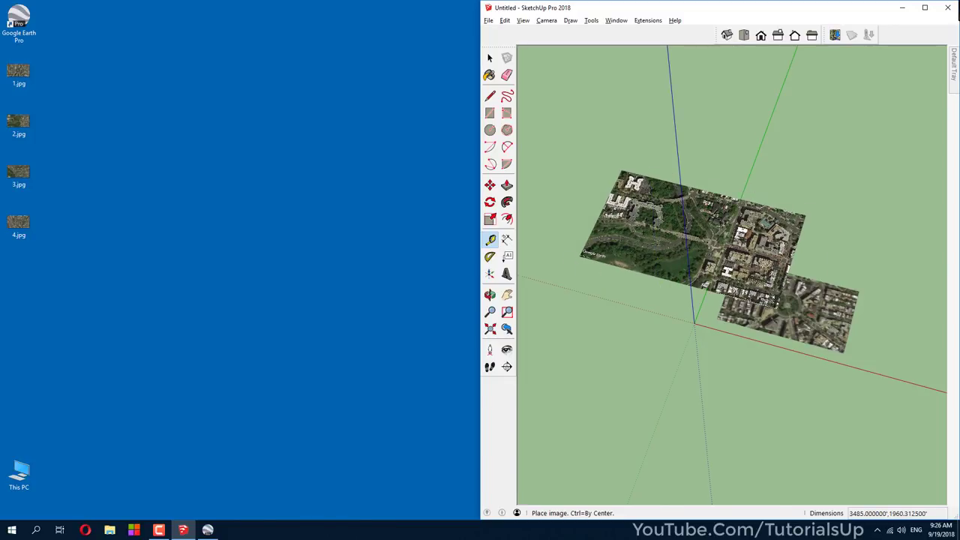
{"action": "left_click", "coordinate": [925, 7]}
Move the 2.jpg image to the left of the Dupont Circle image
{"action": "scroll", "coordinate": [580, 251], "scroll_direction": "up", "scroll_amount": 2}
{"action": "key", "text": "m"}
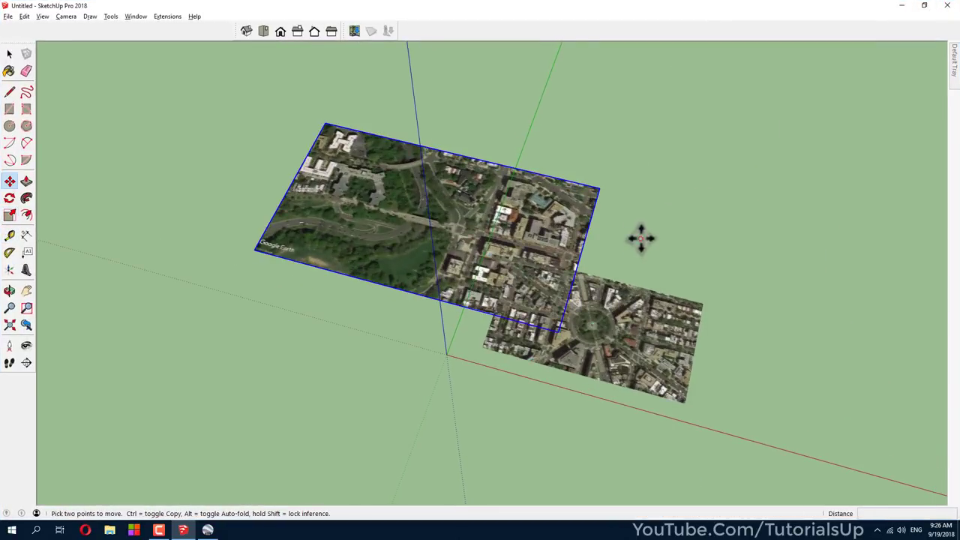
{"action": "left_click", "coordinate": [642, 239]}
{"action": "left_click", "coordinate": [553, 243]}
{"action": "key", "text": "space"}
Explode the 2.jpg image and make the resulting textured face a group
{"action": "scroll", "coordinate": [336, 300], "scroll_direction": "up", "scroll_amount": 4}
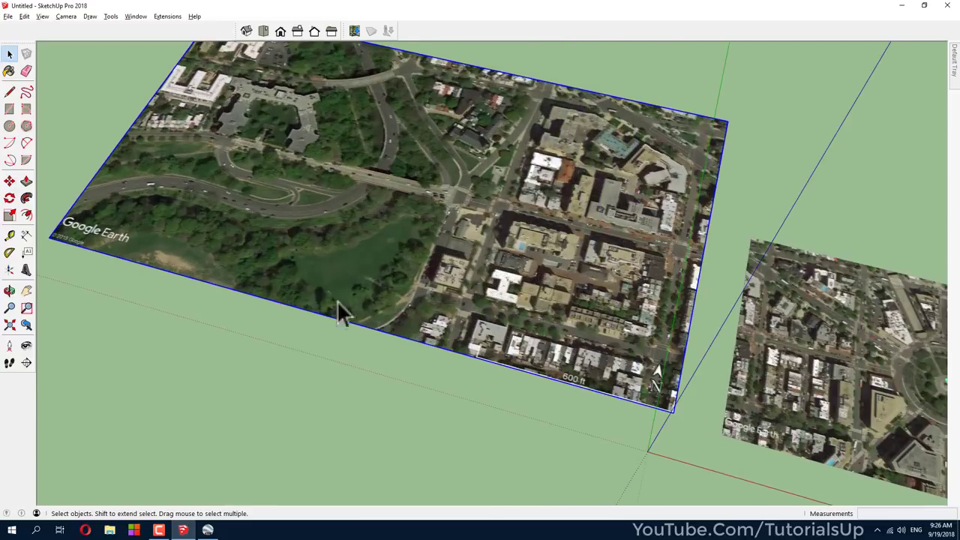
{"action": "right_click", "coordinate": [428, 254]}
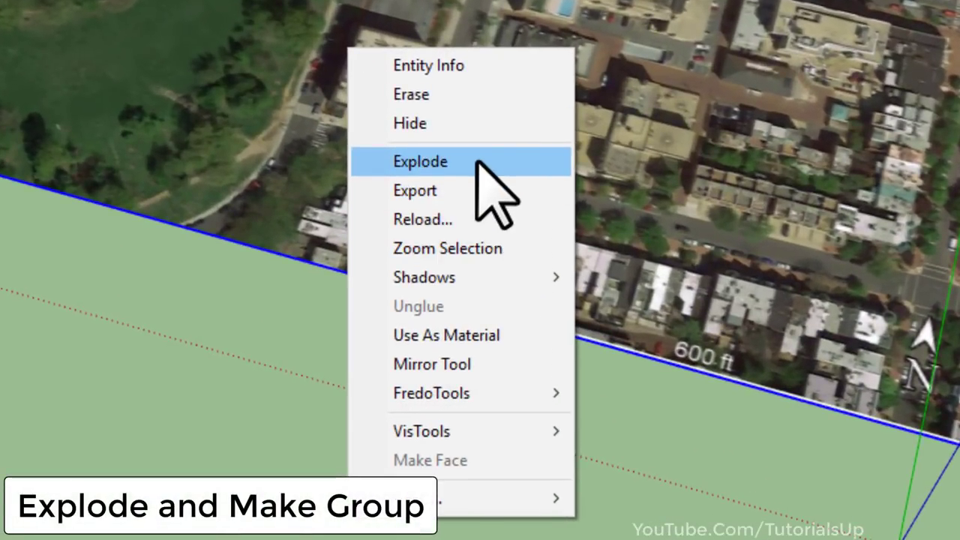
{"action": "left_click", "coordinate": [477, 160]}
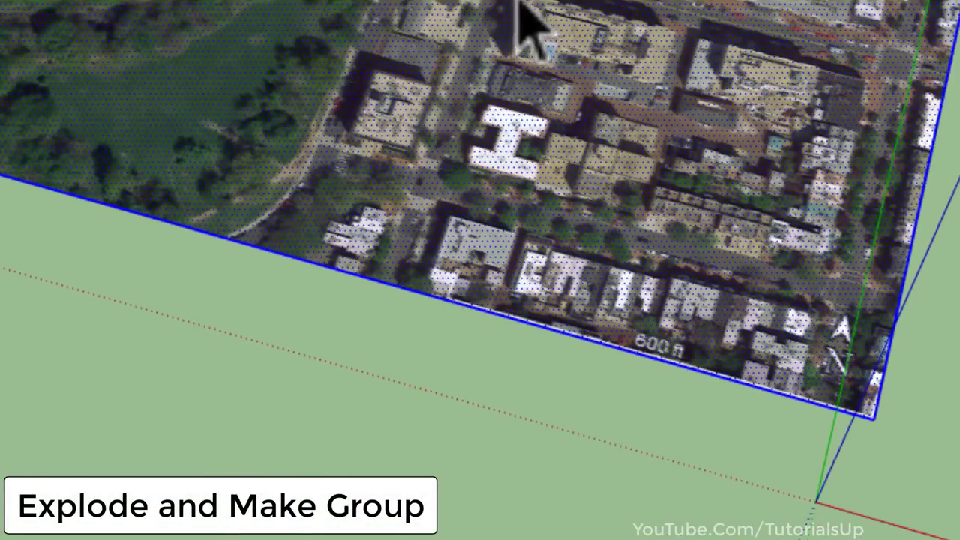
{"action": "right_click", "coordinate": [519, 6]}
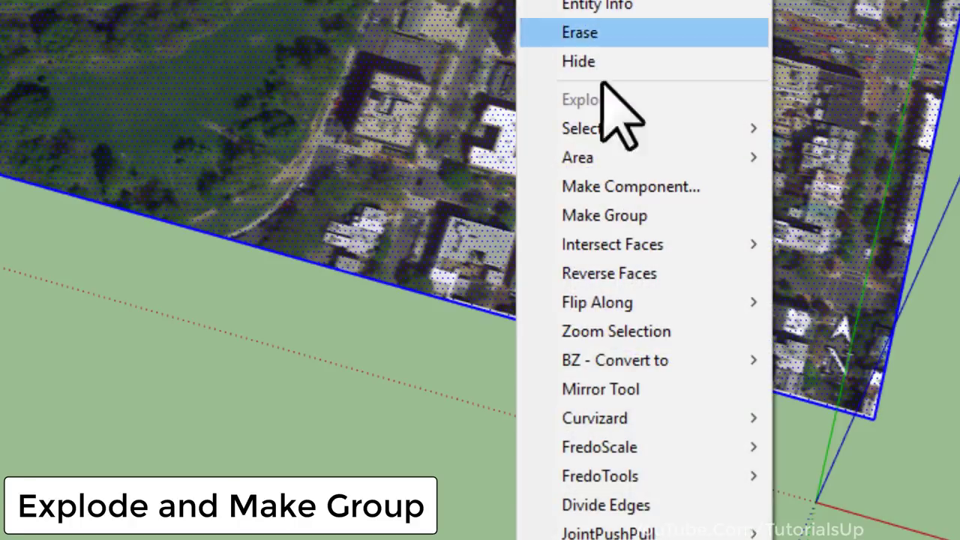
{"action": "left_click", "coordinate": [701, 216]}
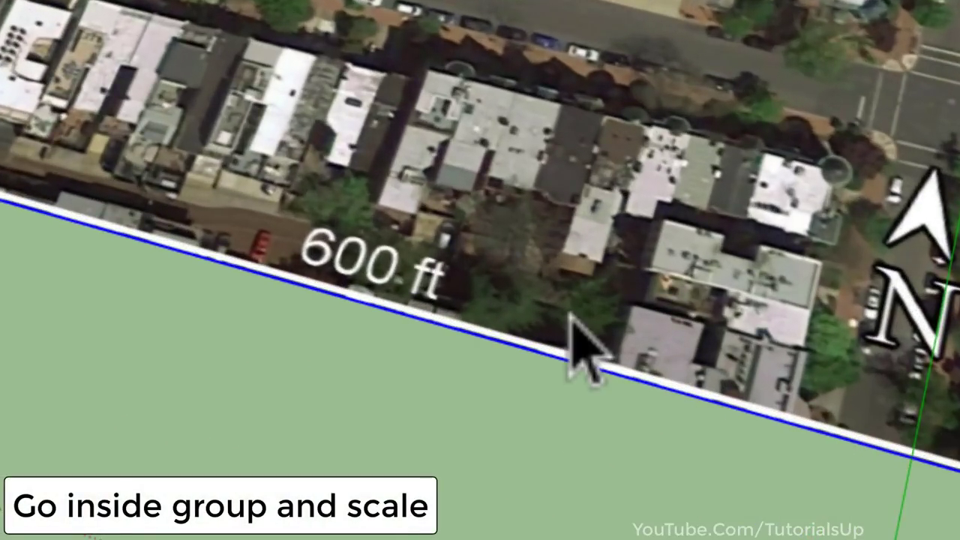
Inside the group, tape-measure the scale bar end to end and rescale it to 600 feet
{"action": "double_click", "coordinate": [596, 359]}
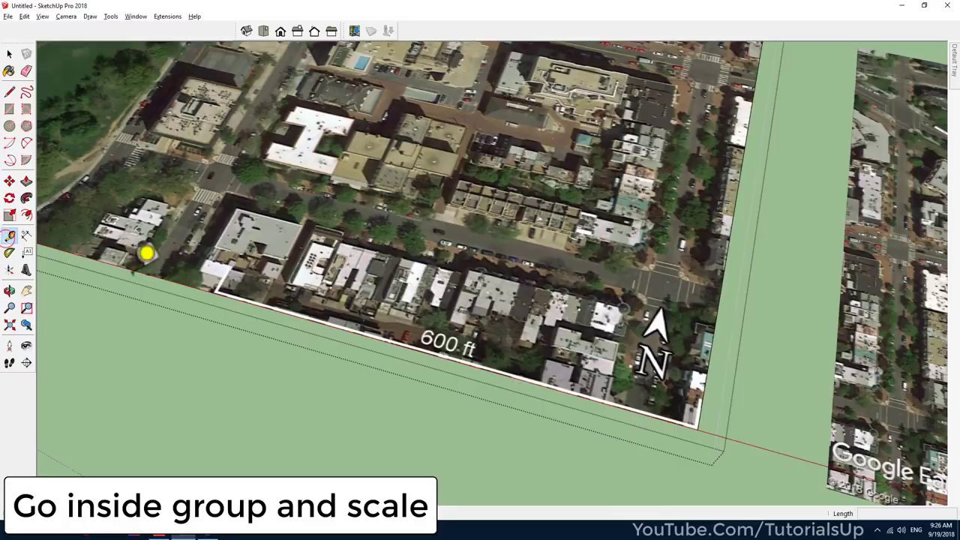
{"action": "scroll", "coordinate": [321, 230], "scroll_direction": "up", "scroll_amount": 5}
{"action": "scroll", "coordinate": [311, 236], "scroll_direction": "up", "scroll_amount": 4}
{"action": "scroll", "coordinate": [300, 240], "scroll_direction": "up", "scroll_amount": 2}
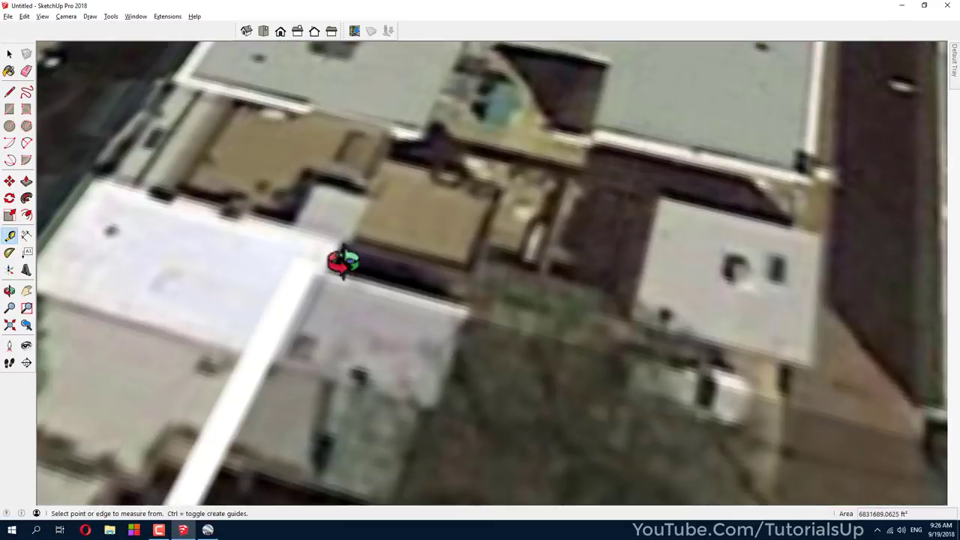
{"action": "scroll", "coordinate": [343, 262], "scroll_direction": "up", "scroll_amount": 3}
{"action": "scroll", "coordinate": [311, 265], "scroll_direction": "up", "scroll_amount": 3}
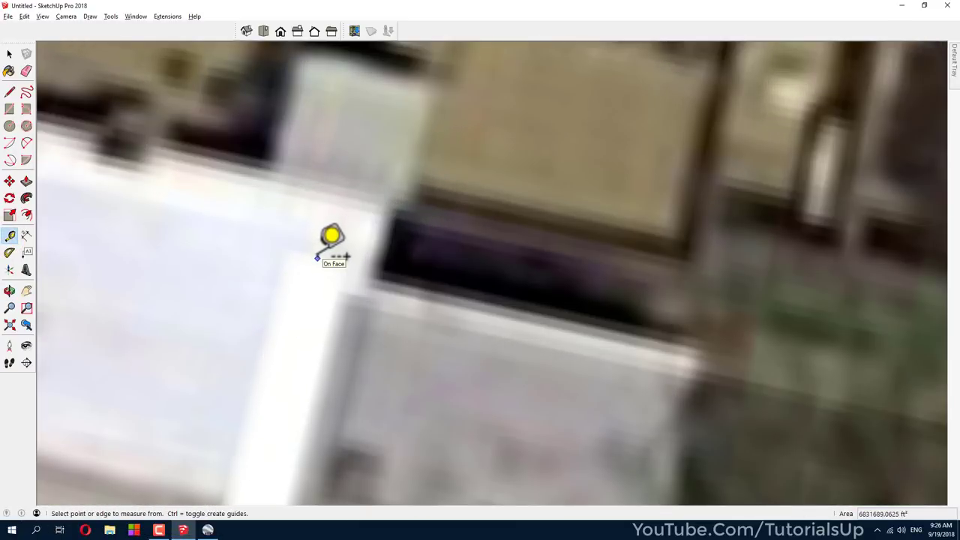
{"action": "left_click", "coordinate": [317, 257]}
{"action": "scroll", "coordinate": [285, 195], "scroll_direction": "down", "scroll_amount": 3}
{"action": "scroll", "coordinate": [240, 150], "scroll_direction": "down", "scroll_amount": 4}
{"action": "scroll", "coordinate": [161, 160], "scroll_direction": "down", "scroll_amount": 3}
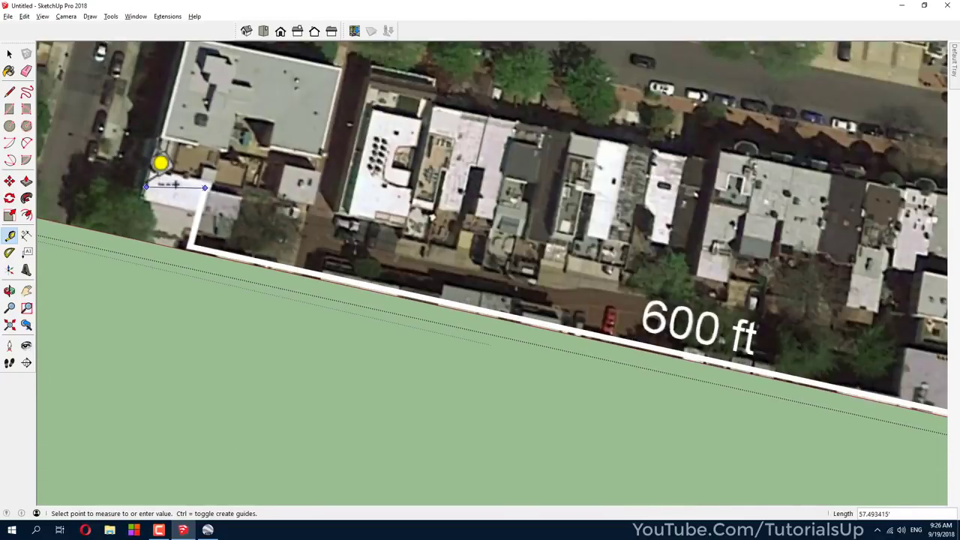
{"action": "scroll", "coordinate": [450, 225], "scroll_direction": "down", "scroll_amount": 2}
{"action": "scroll", "coordinate": [564, 256], "scroll_direction": "up", "scroll_amount": 4}
{"action": "scroll", "coordinate": [645, 242], "scroll_direction": "up", "scroll_amount": 4}
{"action": "scroll", "coordinate": [668, 268], "scroll_direction": "up", "scroll_amount": 3}
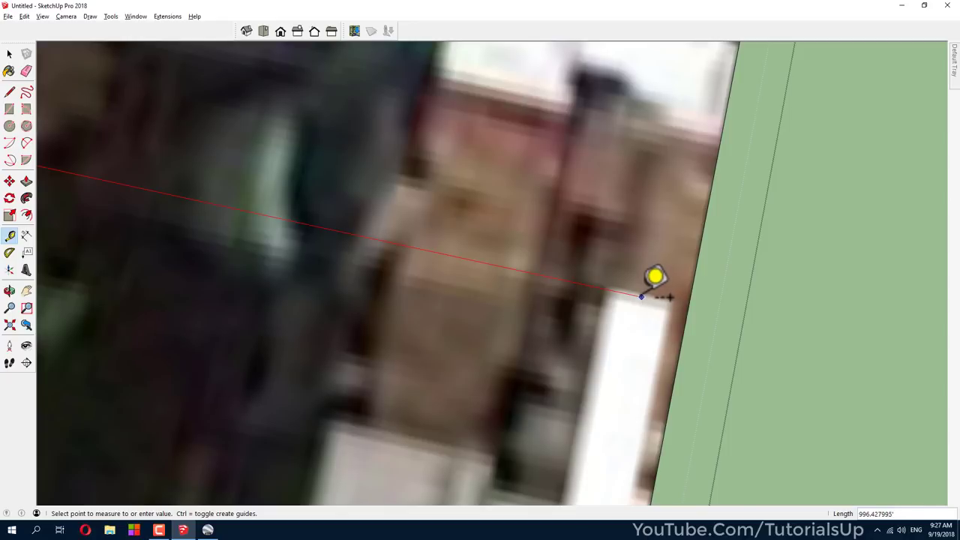
{"action": "left_click", "coordinate": [642, 297]}
{"action": "type", "text": "600"}
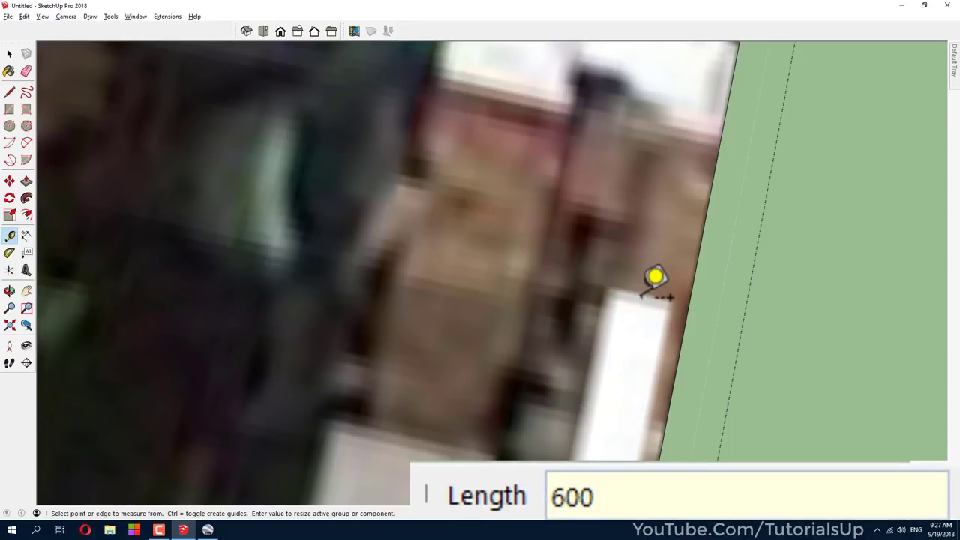
{"action": "key", "text": "Return"}
{"action": "key", "text": "Return"}
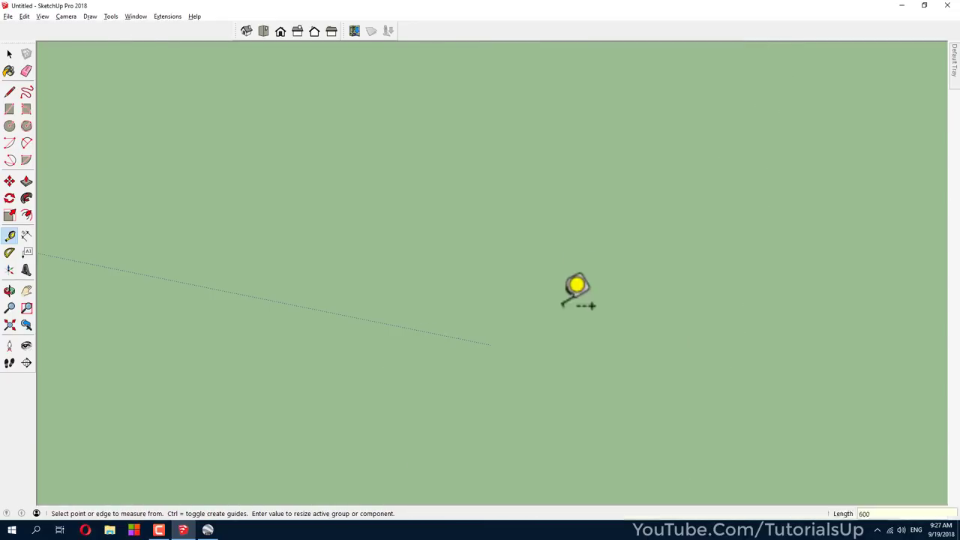
{"action": "scroll", "coordinate": [440, 337], "scroll_direction": "down", "scroll_amount": 3}
{"action": "scroll", "coordinate": [337, 292], "scroll_direction": "down", "scroll_amount": 3}
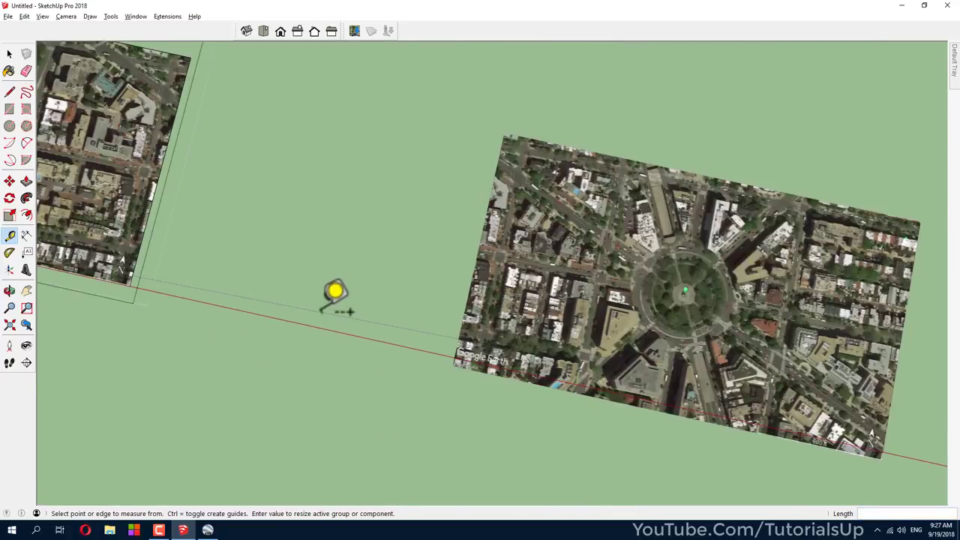
{"action": "scroll", "coordinate": [526, 315], "scroll_direction": "down", "scroll_amount": 3}
{"action": "scroll", "coordinate": [268, 262], "scroll_direction": "up", "scroll_amount": 5}
Measure the left image's 600 ft scale bar with the Tape Measure, reading about 600 ft
{"action": "key", "text": "space"}
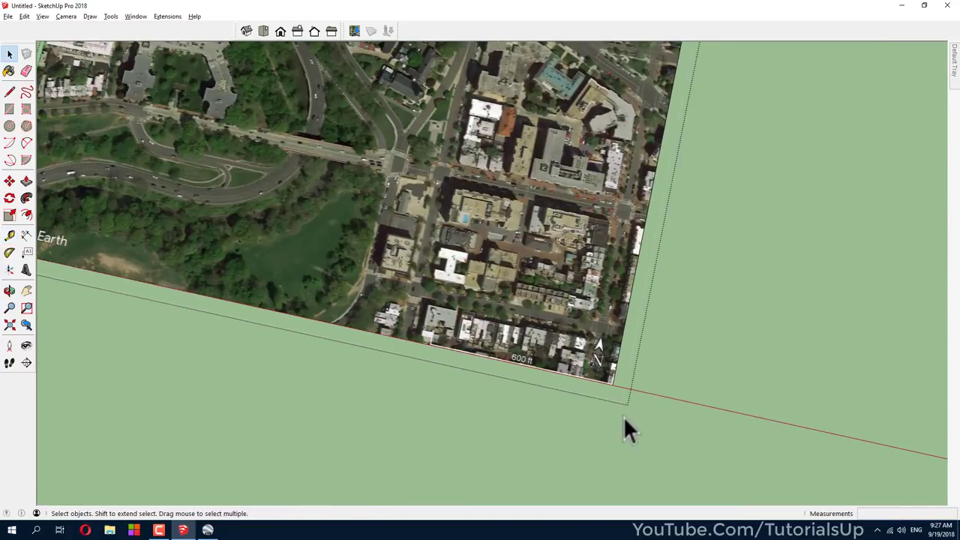
{"action": "left_click", "coordinate": [9, 235]}
{"action": "scroll", "coordinate": [460, 322], "scroll_direction": "up", "scroll_amount": 2}
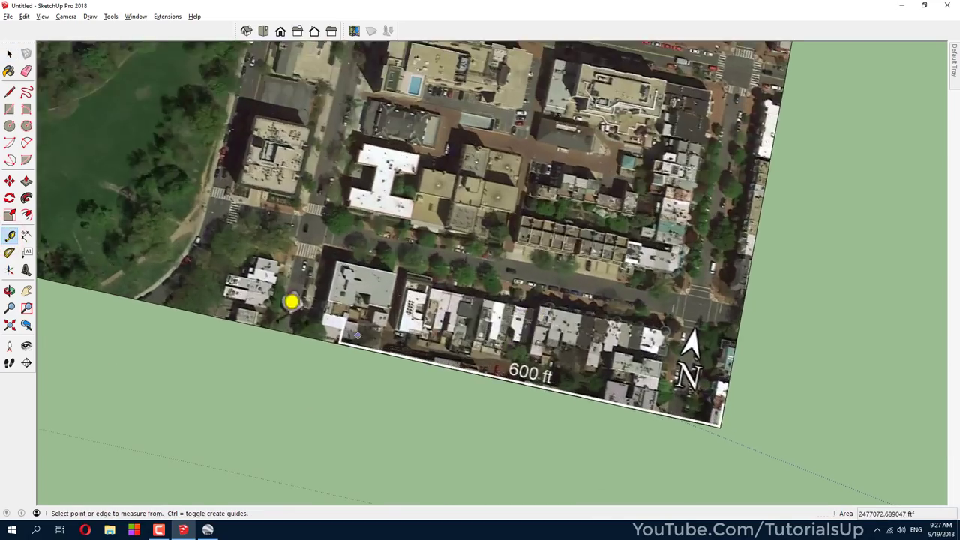
{"action": "scroll", "coordinate": [293, 300], "scroll_direction": "up", "scroll_amount": 3}
{"action": "scroll", "coordinate": [454, 283], "scroll_direction": "up", "scroll_amount": 3}
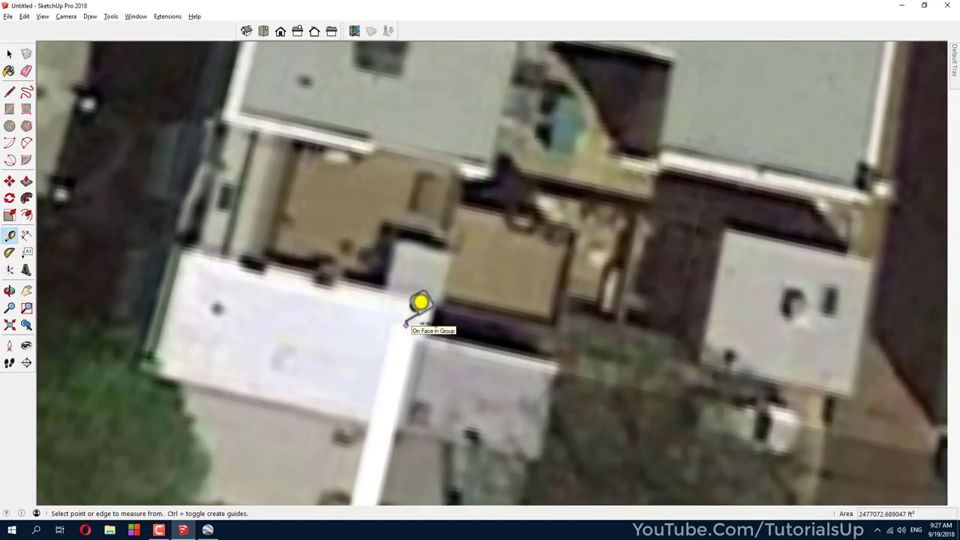
{"action": "left_click", "coordinate": [406, 325]}
{"action": "scroll", "coordinate": [193, 225], "scroll_direction": "down", "scroll_amount": 3}
{"action": "scroll", "coordinate": [633, 307], "scroll_direction": "down", "scroll_amount": 2}
{"action": "scroll", "coordinate": [660, 365], "scroll_direction": "up", "scroll_amount": 3}
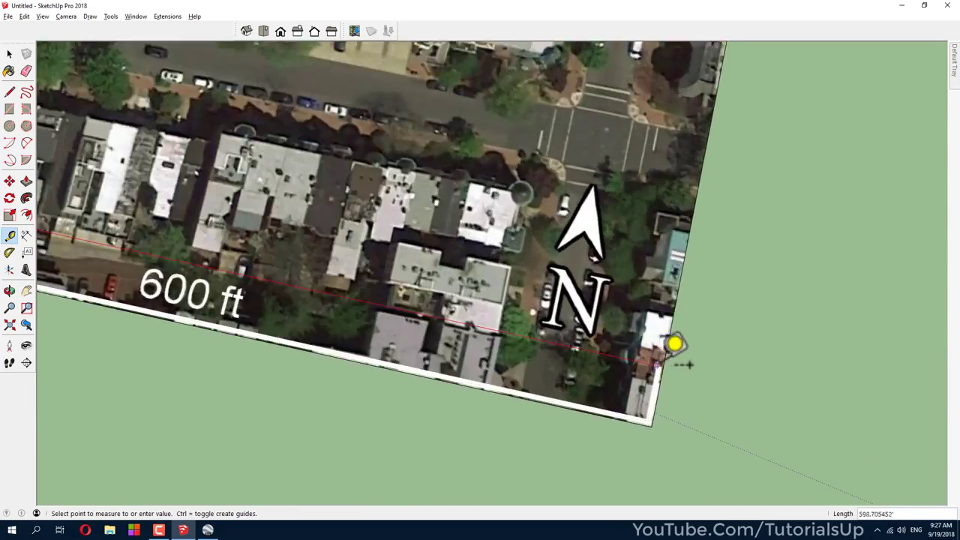
{"action": "scroll", "coordinate": [658, 362], "scroll_direction": "up", "scroll_amount": 3}
{"action": "scroll", "coordinate": [653, 358], "scroll_direction": "up", "scroll_amount": 2}
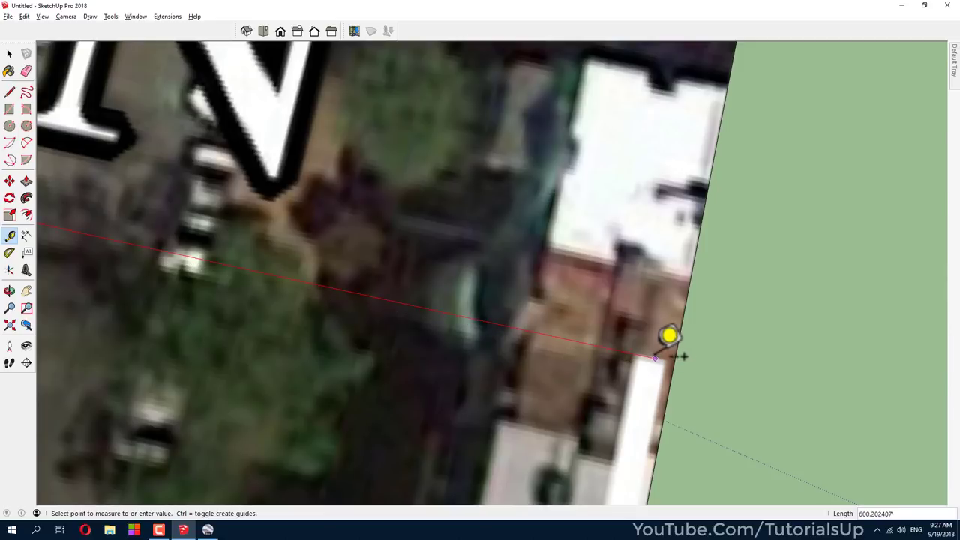
Zoom out and select the left aerial image group
{"action": "key", "text": "space"}
{"action": "scroll", "coordinate": [655, 359], "scroll_direction": "down", "scroll_amount": 5}
{"action": "scroll", "coordinate": [622, 385], "scroll_direction": "down", "scroll_amount": 3}
{"action": "scroll", "coordinate": [440, 315], "scroll_direction": "down", "scroll_amount": 2}
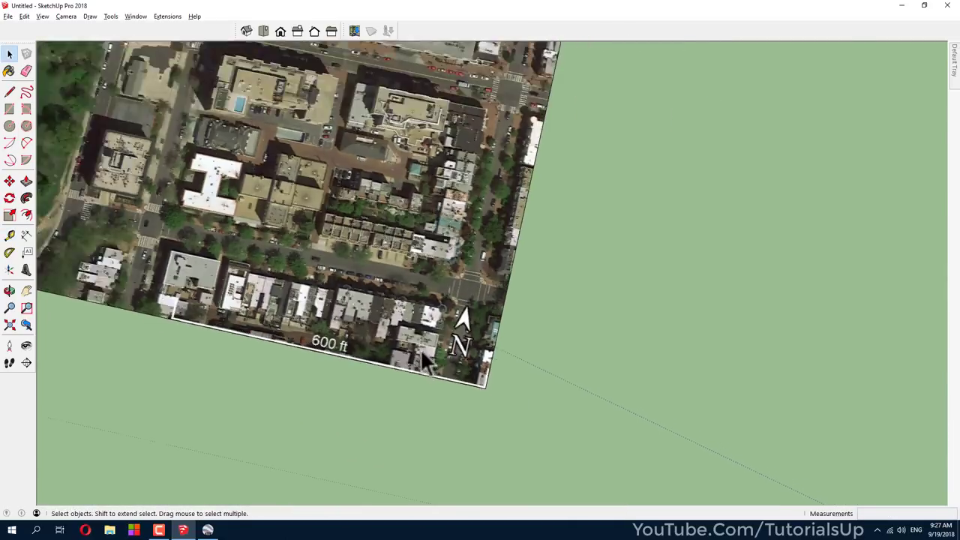
{"action": "scroll", "coordinate": [421, 360], "scroll_direction": "down", "scroll_amount": 2}
{"action": "scroll", "coordinate": [422, 345], "scroll_direction": "down", "scroll_amount": 2}
{"action": "left_click", "coordinate": [423, 337]}
{"action": "scroll", "coordinate": [457, 390], "scroll_direction": "up", "scroll_amount": 2}
Move the left aerial image by its corner so it sits against the right image
{"action": "middle_click_drag", "start_coordinate": [471, 423], "coordinate": [430, 297]}
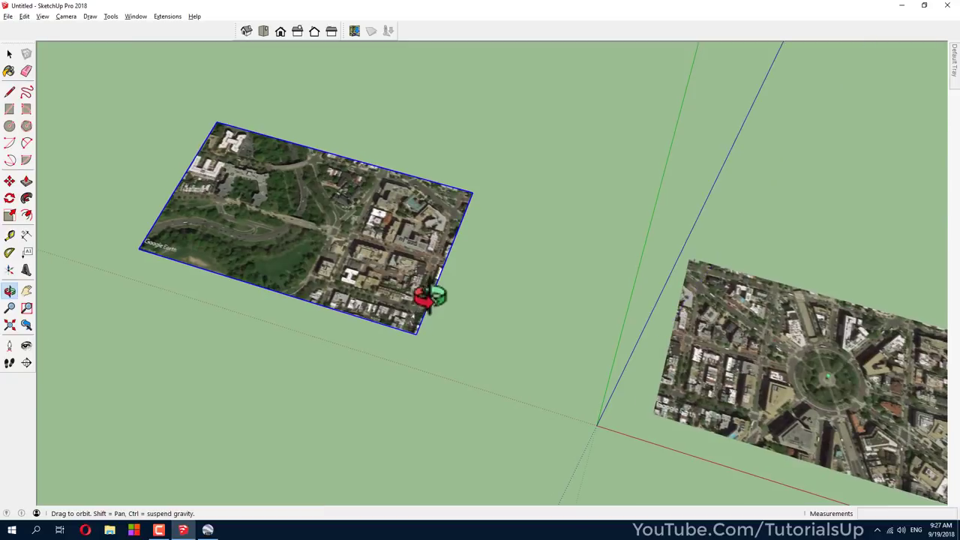
{"action": "key", "text": "m"}
{"action": "left_click", "coordinate": [337, 416]}
{"action": "left_click", "coordinate": [579, 502]}
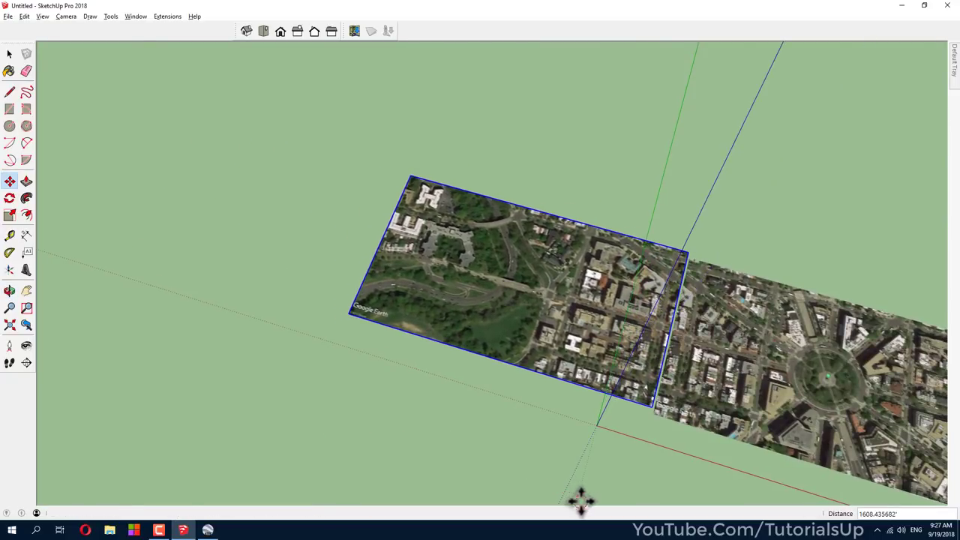
{"action": "scroll", "coordinate": [683, 412], "scroll_direction": "up", "scroll_amount": 3}
{"action": "scroll", "coordinate": [608, 366], "scroll_direction": "down", "scroll_amount": 2}
{"action": "scroll", "coordinate": [450, 300], "scroll_direction": "up", "scroll_amount": 3}
{"action": "scroll", "coordinate": [390, 263], "scroll_direction": "up", "scroll_amount": 3}
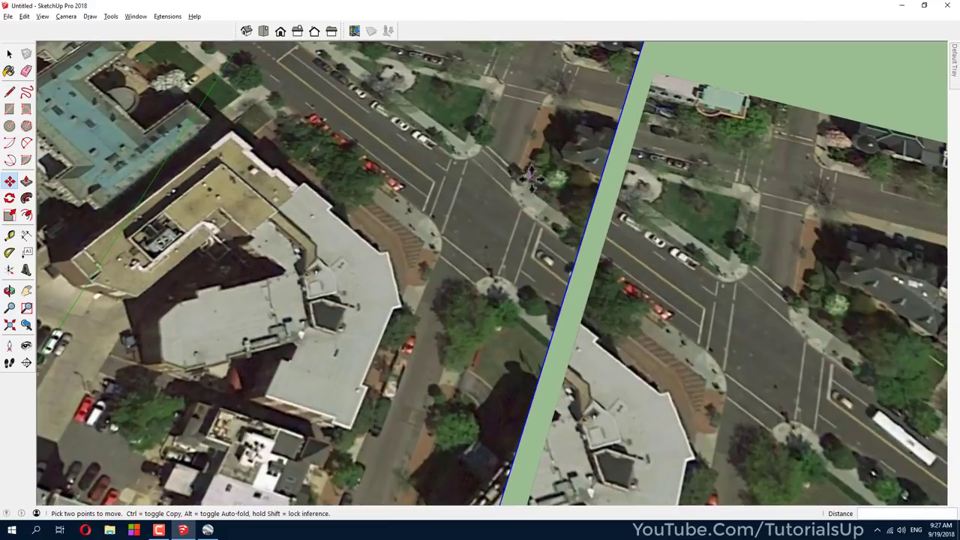
{"action": "scroll", "coordinate": [353, 235], "scroll_direction": "up", "scroll_amount": 2}
{"action": "scroll", "coordinate": [617, 245], "scroll_direction": "down", "scroll_amount": 2}
{"action": "scroll", "coordinate": [375, 443], "scroll_direction": "up", "scroll_amount": 3}
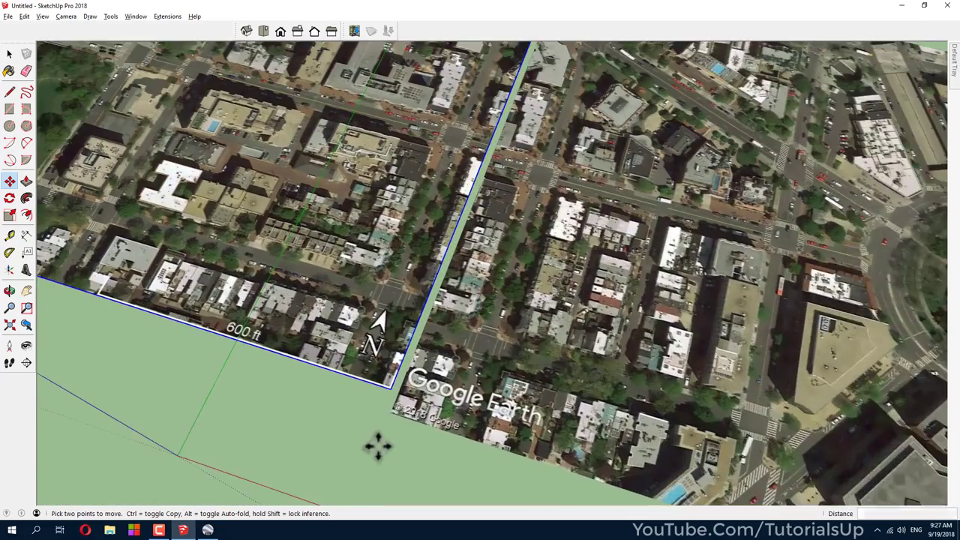
{"action": "scroll", "coordinate": [401, 378], "scroll_direction": "up", "scroll_amount": 2}
{"action": "scroll", "coordinate": [402, 379], "scroll_direction": "down", "scroll_amount": 1}
{"action": "scroll", "coordinate": [360, 408], "scroll_direction": "down", "scroll_amount": 3}
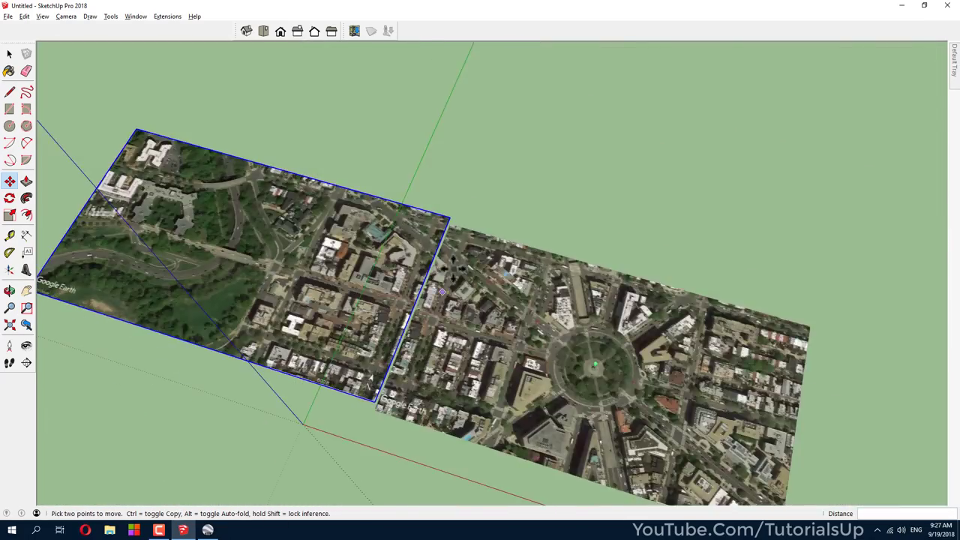
{"action": "scroll", "coordinate": [435, 210], "scroll_direction": "up", "scroll_amount": 3}
{"action": "scroll", "coordinate": [451, 284], "scroll_direction": "up", "scroll_amount": 2}
{"action": "scroll", "coordinate": [536, 318], "scroll_direction": "up", "scroll_amount": 2}
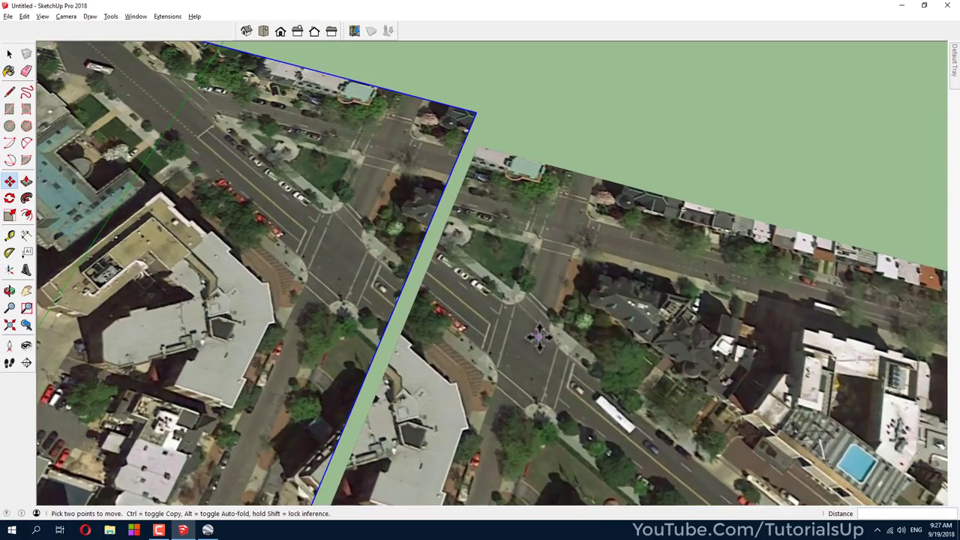
Draw a short reference line along a curb on the right image, starting at the curb corner
{"action": "key", "text": "l"}
{"action": "scroll", "coordinate": [539, 338], "scroll_direction": "up", "scroll_amount": 2}
{"action": "scroll", "coordinate": [521, 293], "scroll_direction": "up", "scroll_amount": 3}
{"action": "scroll", "coordinate": [529, 315], "scroll_direction": "up", "scroll_amount": 2}
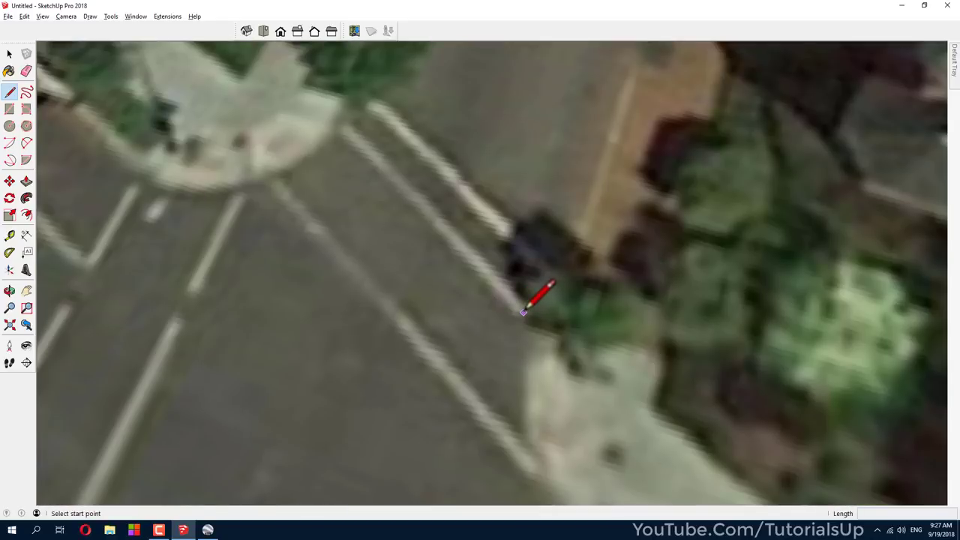
{"action": "middle_click_drag", "start_coordinate": [523, 313], "coordinate": [614, 338], "text": "shift"}
{"action": "left_click", "coordinate": [615, 339]}
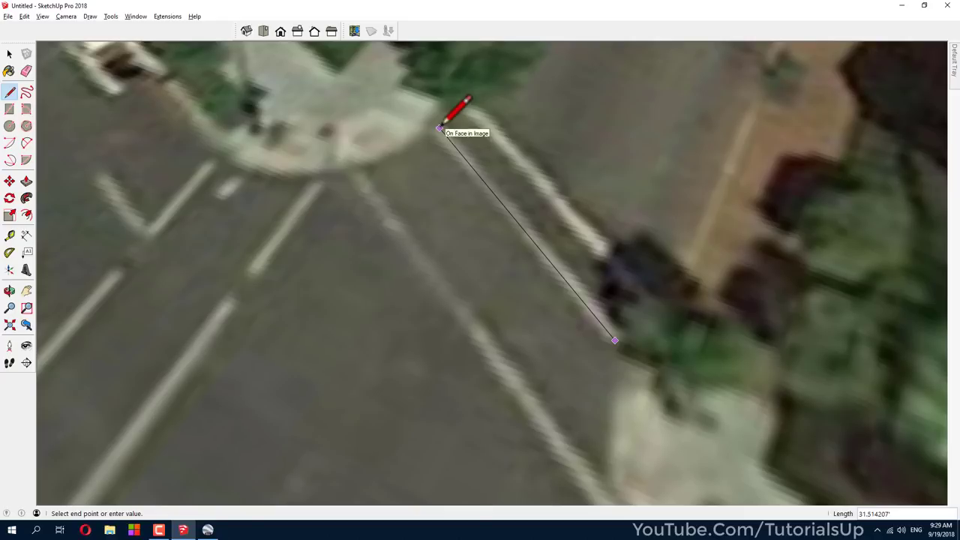
{"action": "left_click", "coordinate": [439, 129]}
{"action": "scroll", "coordinate": [493, 232], "scroll_direction": "down", "scroll_amount": 3}
{"action": "key", "text": "space"}
{"action": "scroll", "coordinate": [517, 274], "scroll_direction": "down", "scroll_amount": 5}
Move the left image from its curb corner onto the reference line's end so streets continue across the seam
{"action": "scroll", "coordinate": [565, 344], "scroll_direction": "down", "scroll_amount": 2}
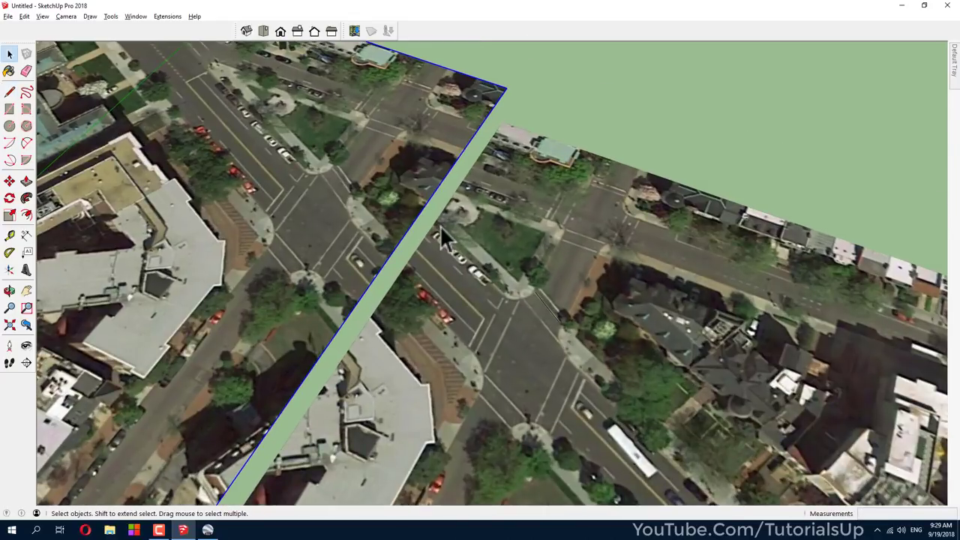
{"action": "scroll", "coordinate": [338, 208], "scroll_direction": "up", "scroll_amount": 5}
{"action": "scroll", "coordinate": [385, 216], "scroll_direction": "up", "scroll_amount": 4}
{"action": "scroll", "coordinate": [384, 219], "scroll_direction": "up", "scroll_amount": 1}
{"action": "scroll", "coordinate": [390, 225], "scroll_direction": "up", "scroll_amount": 2}
{"action": "key", "text": "m"}
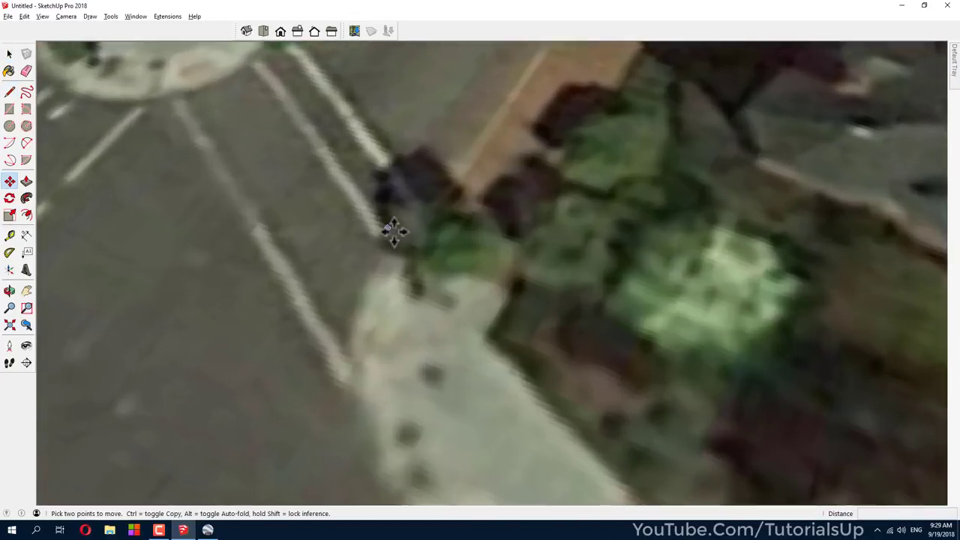
{"action": "scroll", "coordinate": [391, 233], "scroll_direction": "up", "scroll_amount": 2}
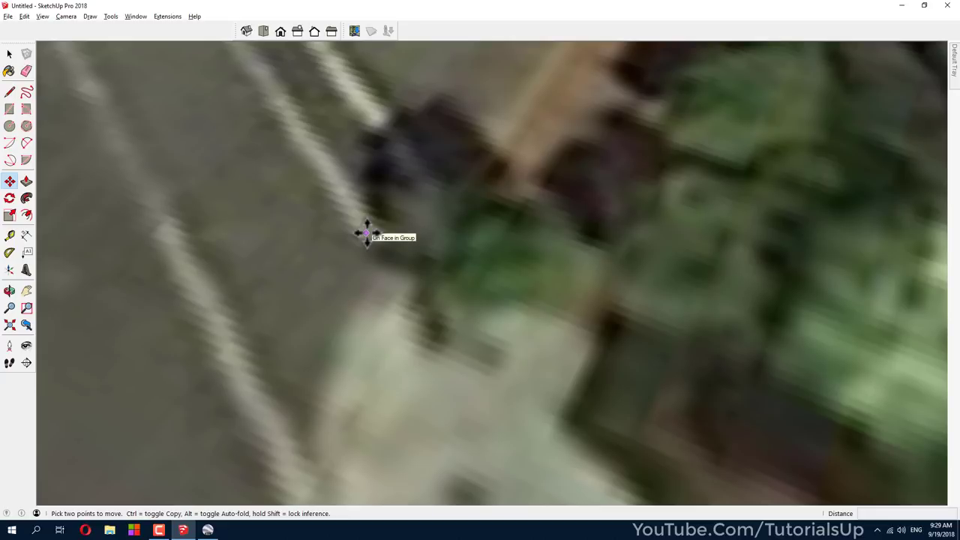
{"action": "left_click", "coordinate": [368, 233]}
{"action": "scroll", "coordinate": [275, 218], "scroll_direction": "down", "scroll_amount": 3}
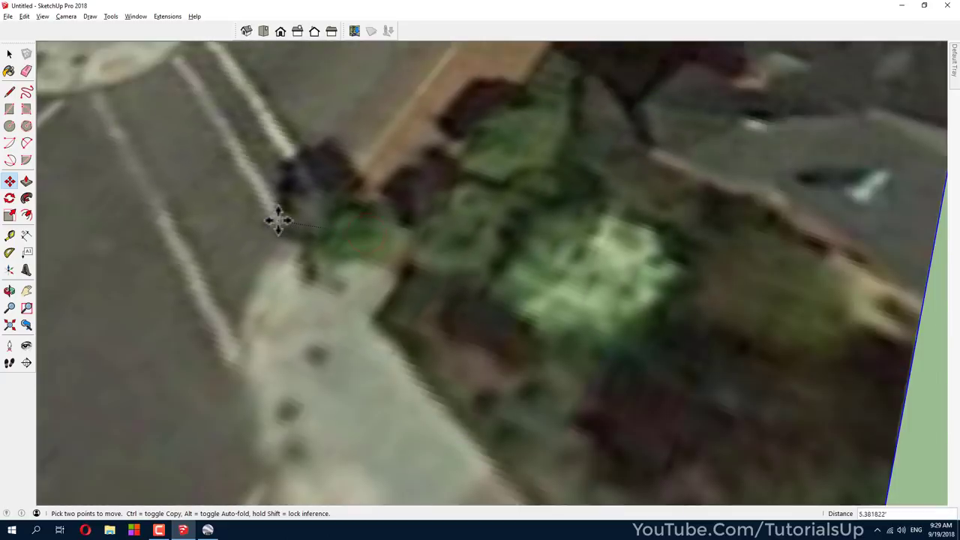
{"action": "scroll", "coordinate": [274, 219], "scroll_direction": "down", "scroll_amount": 3}
{"action": "scroll", "coordinate": [300, 218], "scroll_direction": "down", "scroll_amount": 2}
{"action": "scroll", "coordinate": [461, 351], "scroll_direction": "up", "scroll_amount": 3}
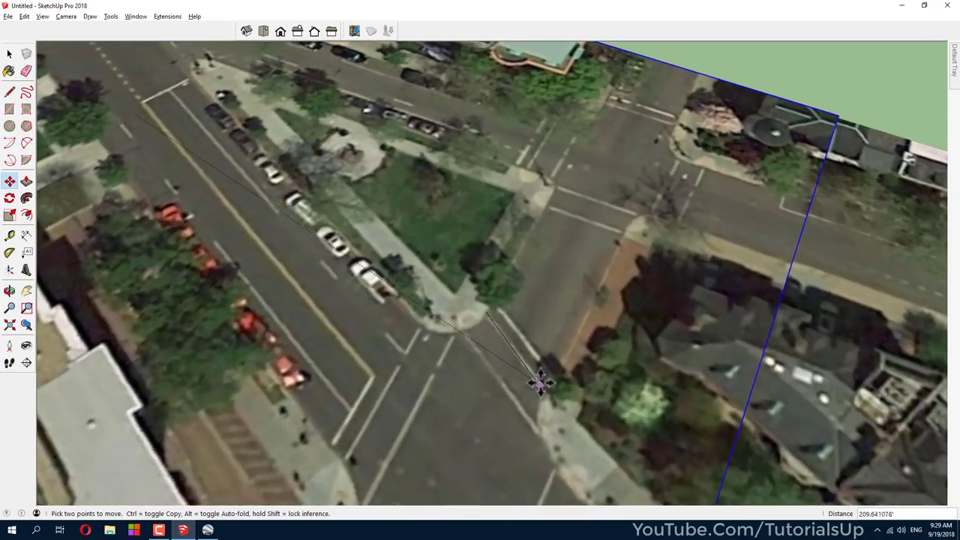
{"action": "scroll", "coordinate": [496, 217], "scroll_direction": "down", "scroll_amount": 3}
{"action": "scroll", "coordinate": [496, 217], "scroll_direction": "down", "scroll_amount": 2}
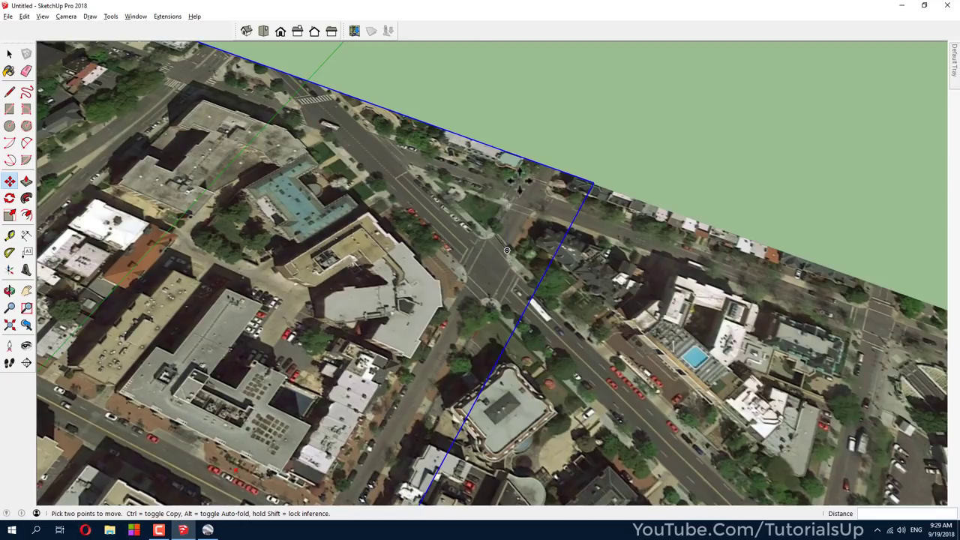
{"action": "scroll", "coordinate": [496, 217], "scroll_direction": "down", "scroll_amount": 2}
{"action": "key", "text": "space"}
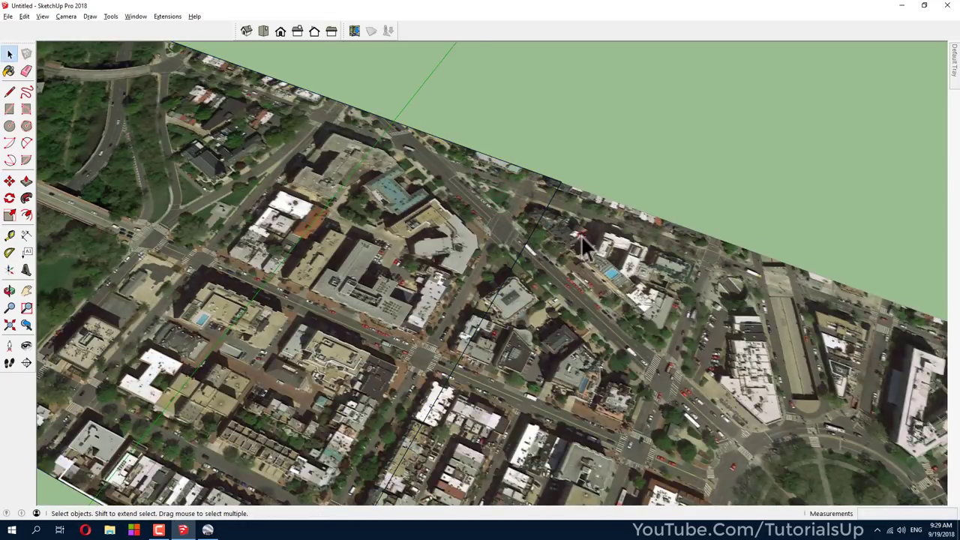
Select both aerial image groups and explode them
{"action": "left_click", "coordinate": [581, 235]}
{"action": "left_click", "coordinate": [498, 182], "text": "shift"}
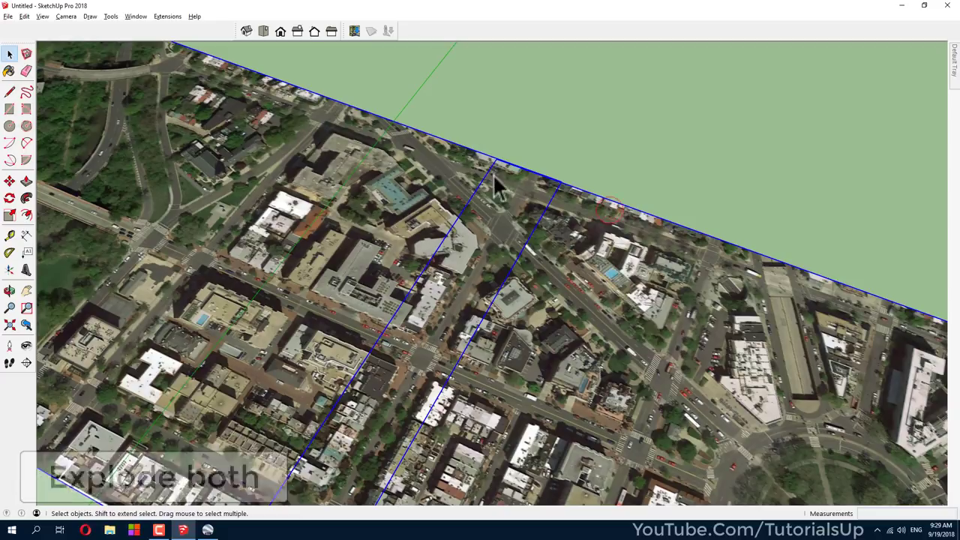
{"action": "right_click", "coordinate": [493, 180]}
{"action": "left_click", "coordinate": [530, 236]}
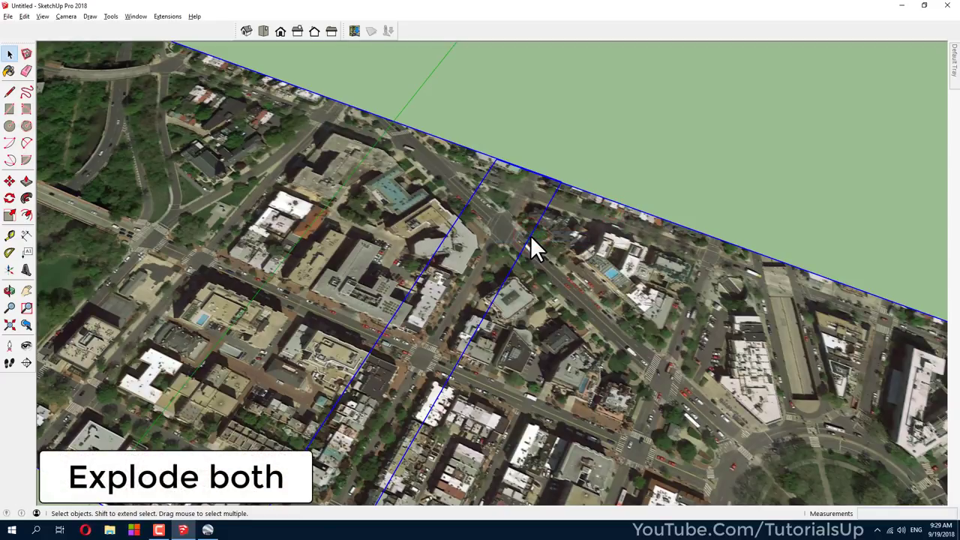
{"action": "scroll", "coordinate": [531, 236], "scroll_direction": "down", "scroll_amount": 5}
{"action": "scroll", "coordinate": [405, 390], "scroll_direction": "up", "scroll_amount": 4}
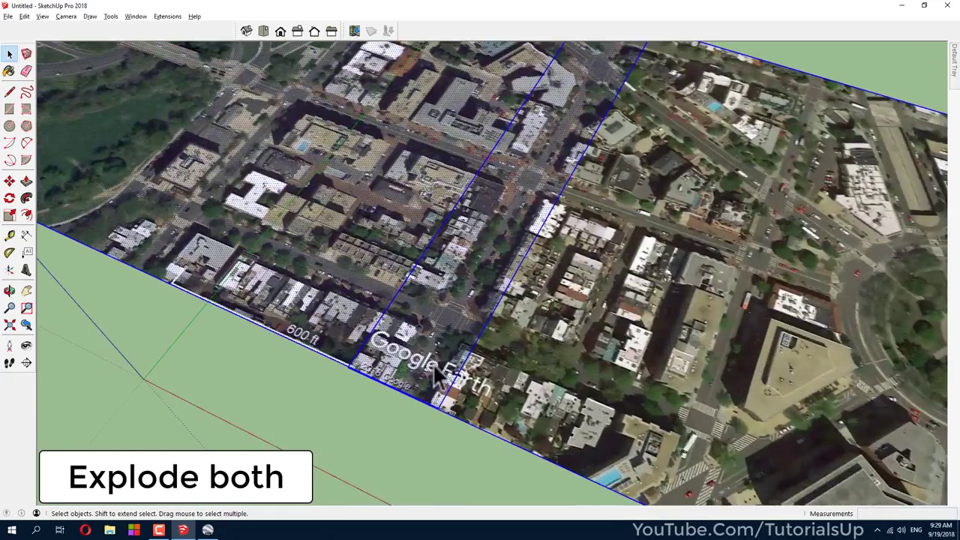
{"action": "scroll", "coordinate": [405, 390], "scroll_direction": "up", "scroll_amount": 3}
Erase the boundary edge between the two aerial images
{"action": "key", "text": "e"}
{"action": "scroll", "coordinate": [409, 392], "scroll_direction": "up", "scroll_amount": 2}
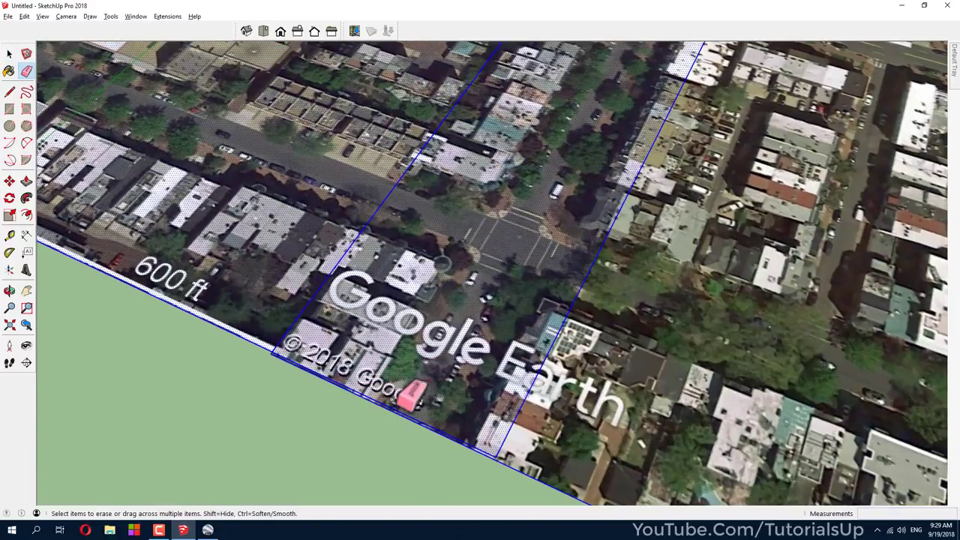
{"action": "scroll", "coordinate": [447, 399], "scroll_direction": "up", "scroll_amount": 1}
{"action": "scroll", "coordinate": [407, 392], "scroll_direction": "up", "scroll_amount": 1}
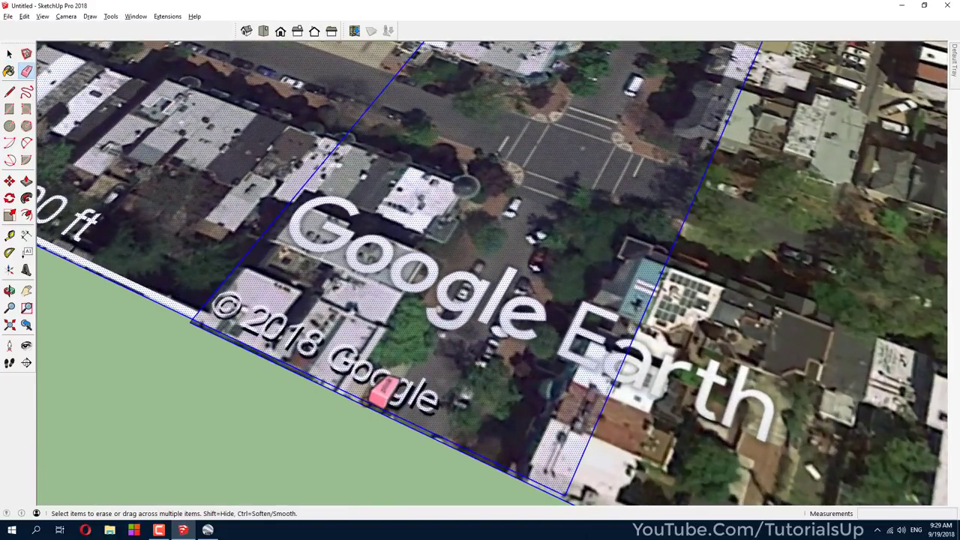
{"action": "scroll", "coordinate": [381, 392], "scroll_direction": "down", "scroll_amount": 1}
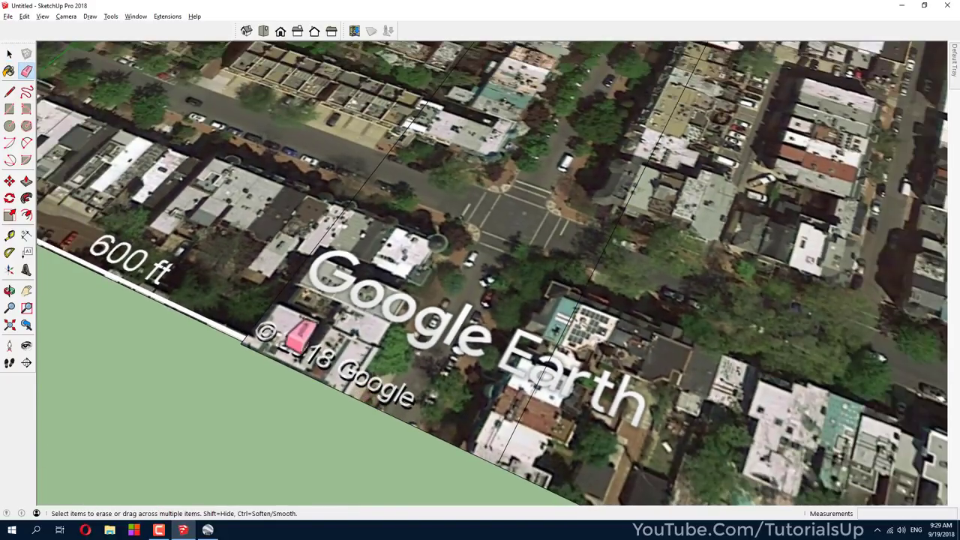
{"action": "scroll", "coordinate": [293, 367], "scroll_direction": "down", "scroll_amount": 2}
{"action": "scroll", "coordinate": [390, 300], "scroll_direction": "down", "scroll_amount": 3}
{"action": "scroll", "coordinate": [442, 255], "scroll_direction": "up", "scroll_amount": 3}
{"action": "scroll", "coordinate": [444, 249], "scroll_direction": "up", "scroll_amount": 2}
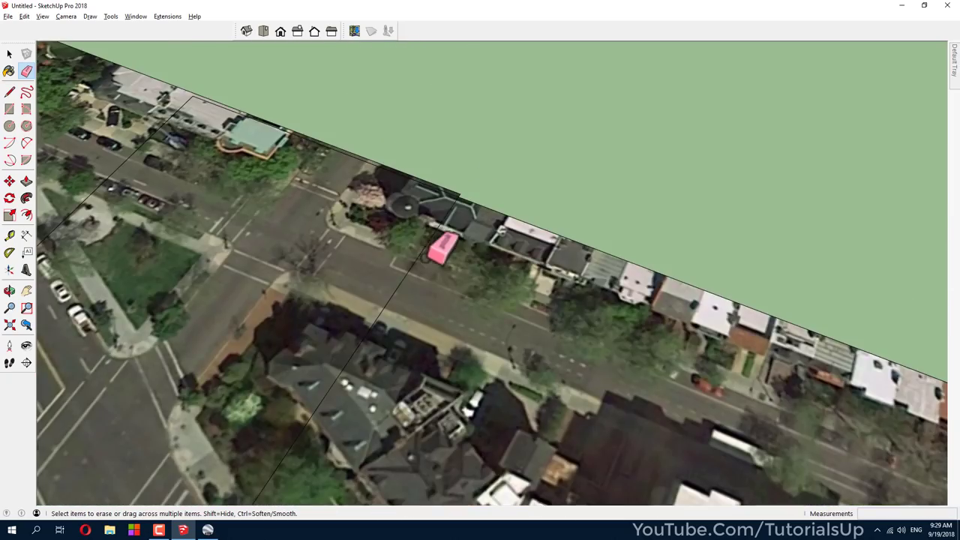
{"action": "scroll", "coordinate": [458, 225], "scroll_direction": "down", "scroll_amount": 2}
{"action": "scroll", "coordinate": [451, 225], "scroll_direction": "up", "scroll_amount": 2}
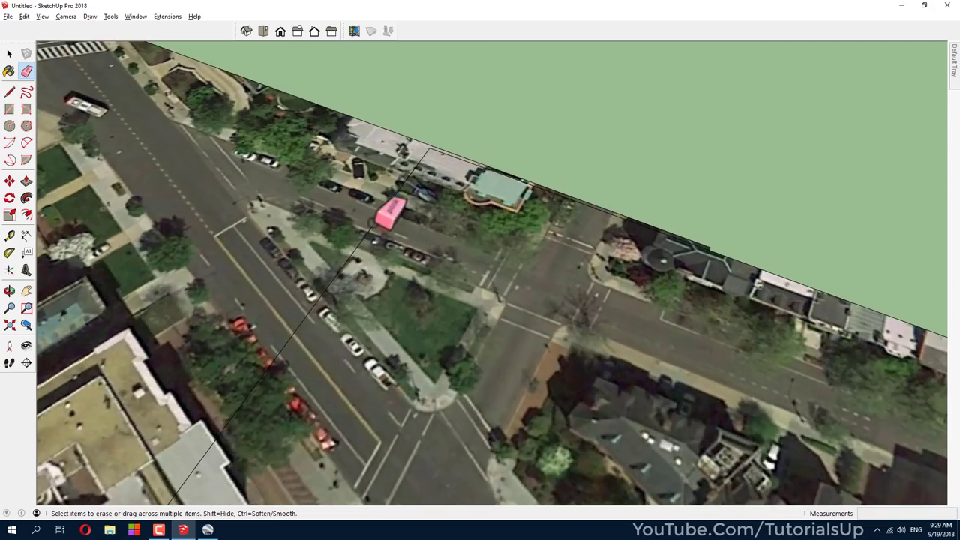
{"action": "left_click", "coordinate": [378, 223]}
{"action": "scroll", "coordinate": [450, 248], "scroll_direction": "down", "scroll_amount": 2}
{"action": "scroll", "coordinate": [525, 323], "scroll_direction": "down", "scroll_amount": 1}
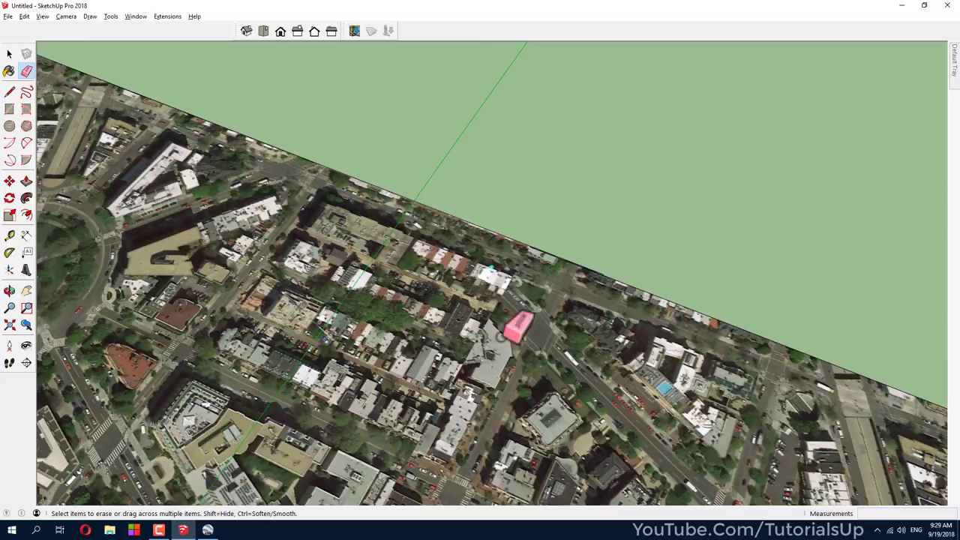
{"action": "scroll", "coordinate": [420, 225], "scroll_direction": "up", "scroll_amount": 1}
Hide the remaining seam and curb lines with Shift-erase, then orbit out to the whole map
{"action": "left_click", "coordinate": [43, 16]}
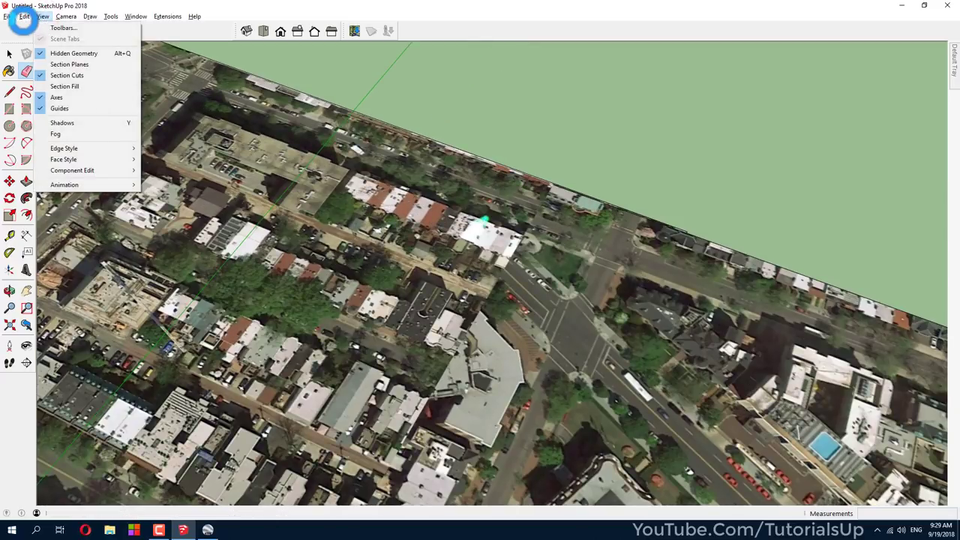
{"action": "left_click", "coordinate": [24, 17]}
{"action": "left_click", "coordinate": [185, 109]}
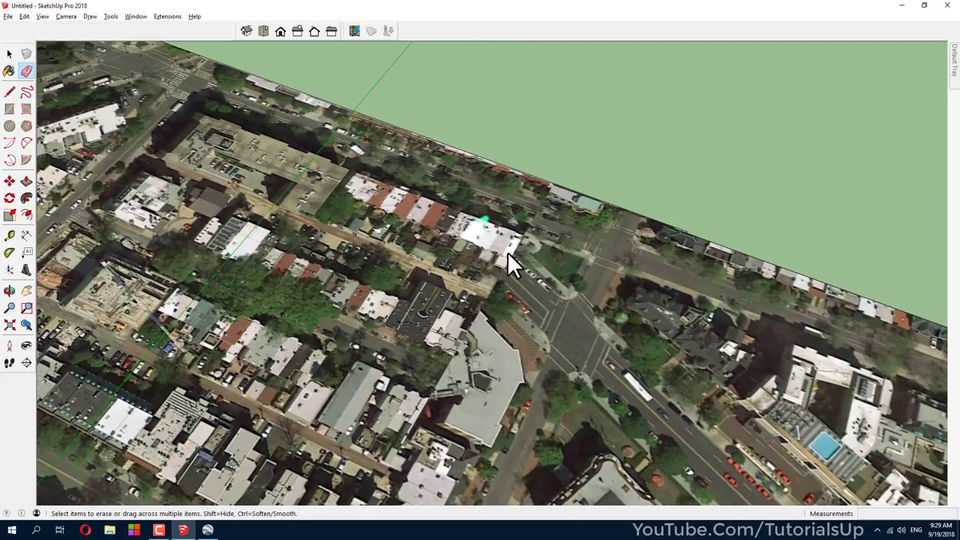
{"action": "scroll", "coordinate": [507, 252], "scroll_direction": "up", "scroll_amount": 2}
{"action": "scroll", "coordinate": [518, 255], "scroll_direction": "up", "scroll_amount": 2}
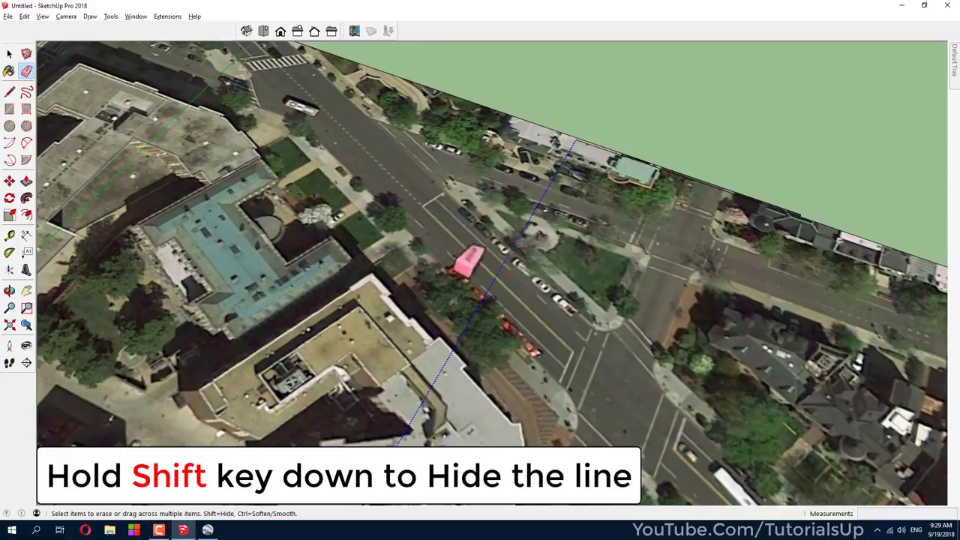
{"action": "scroll", "coordinate": [468, 258], "scroll_direction": "down", "scroll_amount": 3}
{"action": "scroll", "coordinate": [501, 212], "scroll_direction": "up", "scroll_amount": 4}
{"action": "key", "text": "shift"}
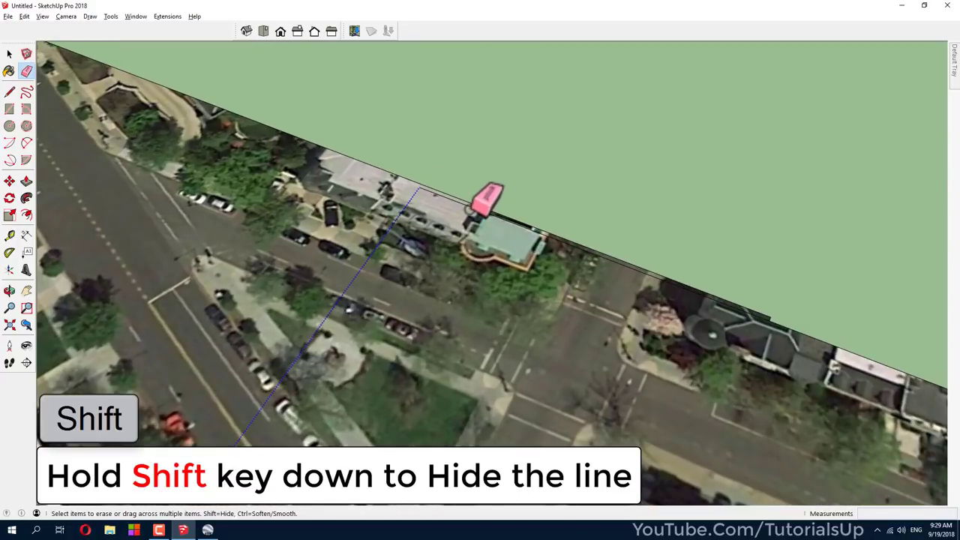
{"action": "scroll", "coordinate": [495, 192], "scroll_direction": "down", "scroll_amount": 2}
{"action": "scroll", "coordinate": [540, 157], "scroll_direction": "down", "scroll_amount": 2}
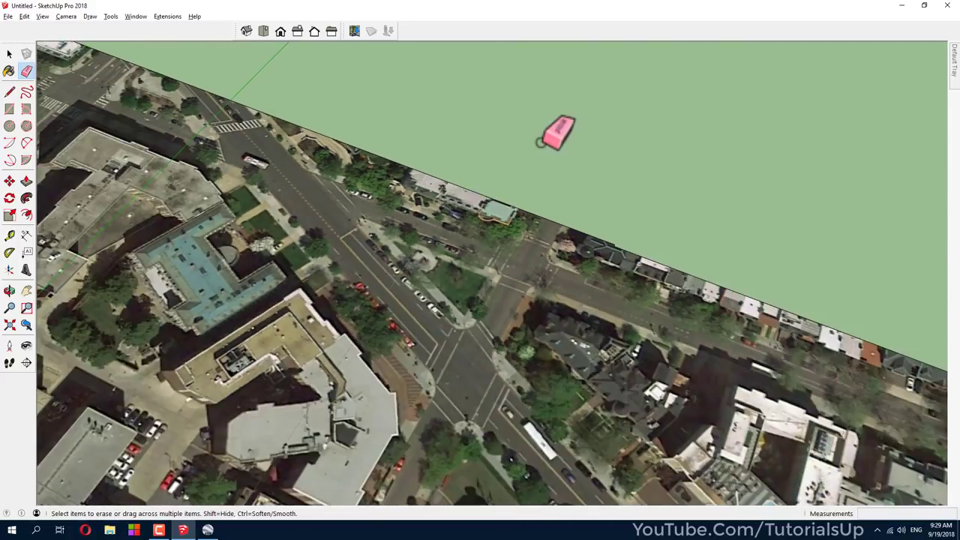
{"action": "scroll", "coordinate": [525, 161], "scroll_direction": "down", "scroll_amount": 3}
{"action": "scroll", "coordinate": [488, 195], "scroll_direction": "down", "scroll_amount": 3}
{"action": "mouse_move", "coordinate": [514, 215]}
{"action": "middle_mouse_down"}
{"action": "mouse_move", "coordinate": [471, 204]}
{"action": "mouse_move", "coordinate": [483, 218]}
{"action": "middle_mouse_up"}
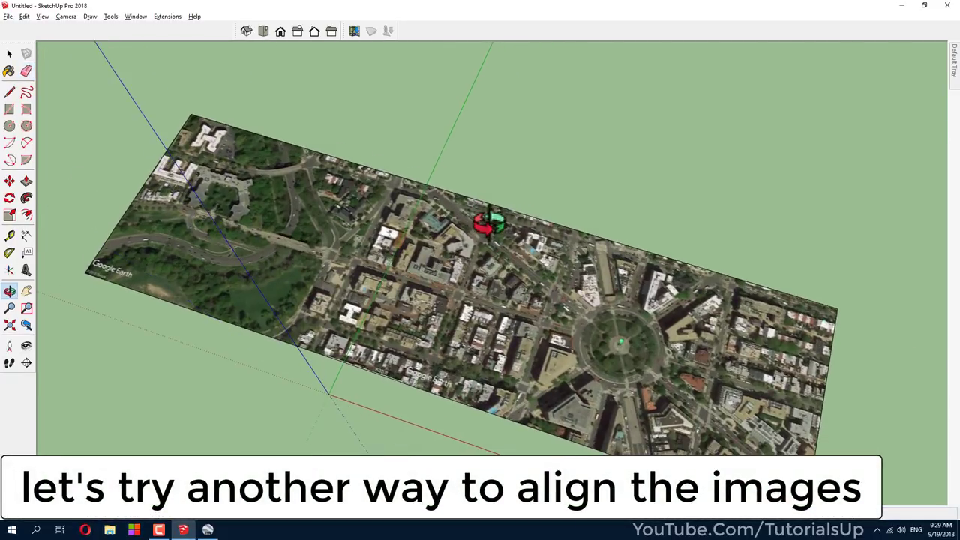
Drag 3.jpg from the desktop into the model, place it beside the merged map, and re-maximize the window
{"action": "double_click", "coordinate": [448, 15]}
{"action": "key", "text": "super+Right"}
{"action": "left_click", "coordinate": [353, 109]}
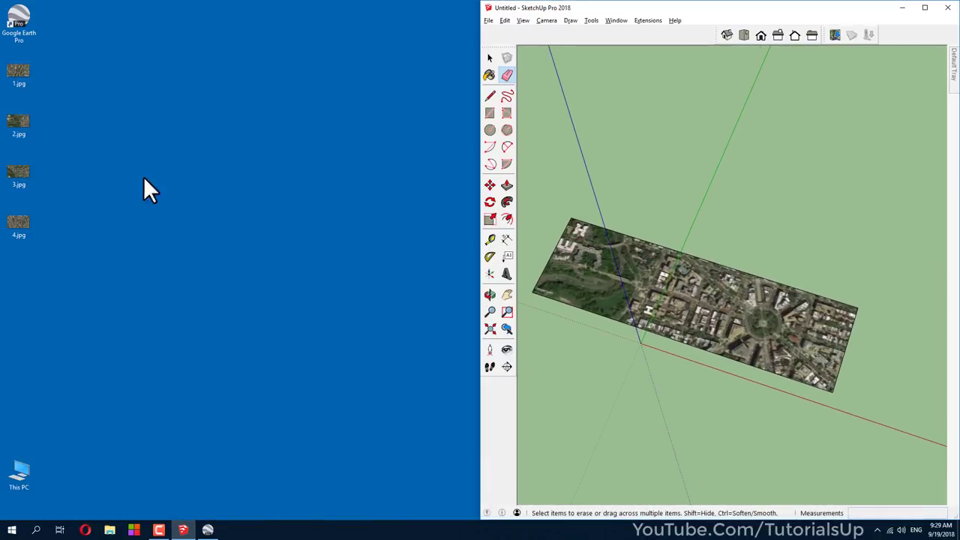
{"action": "left_click_drag", "start_coordinate": [18, 177], "coordinate": [616, 209]}
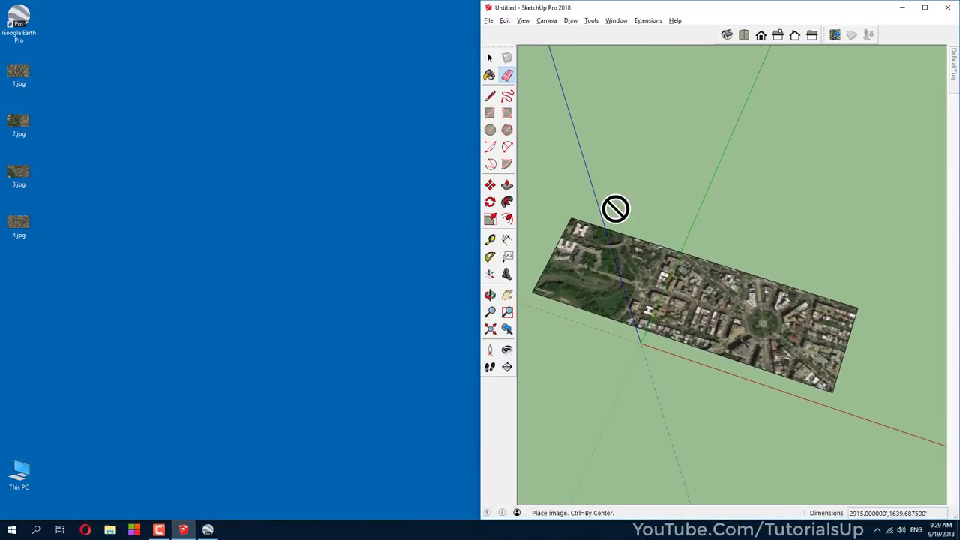
{"action": "left_click", "coordinate": [615, 208]}
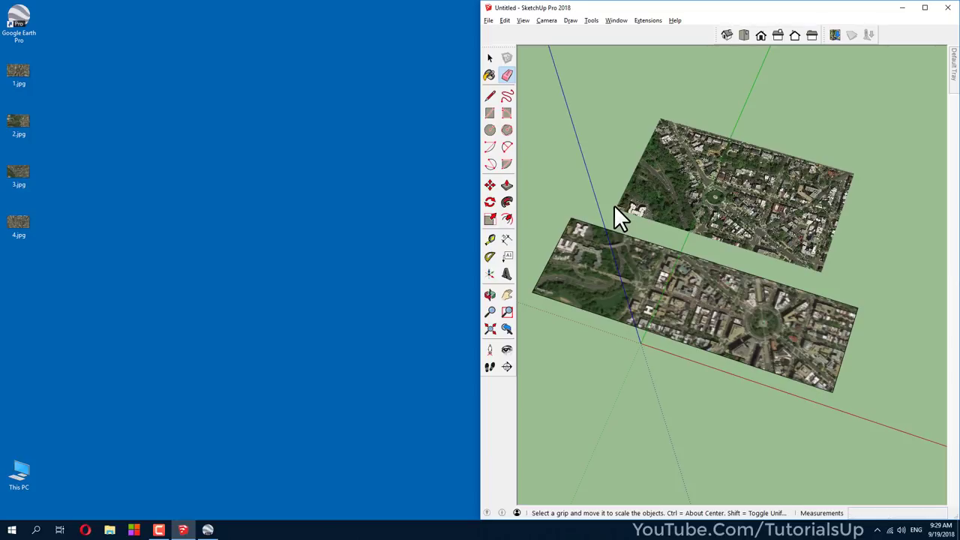
{"action": "left_click", "coordinate": [925, 7]}
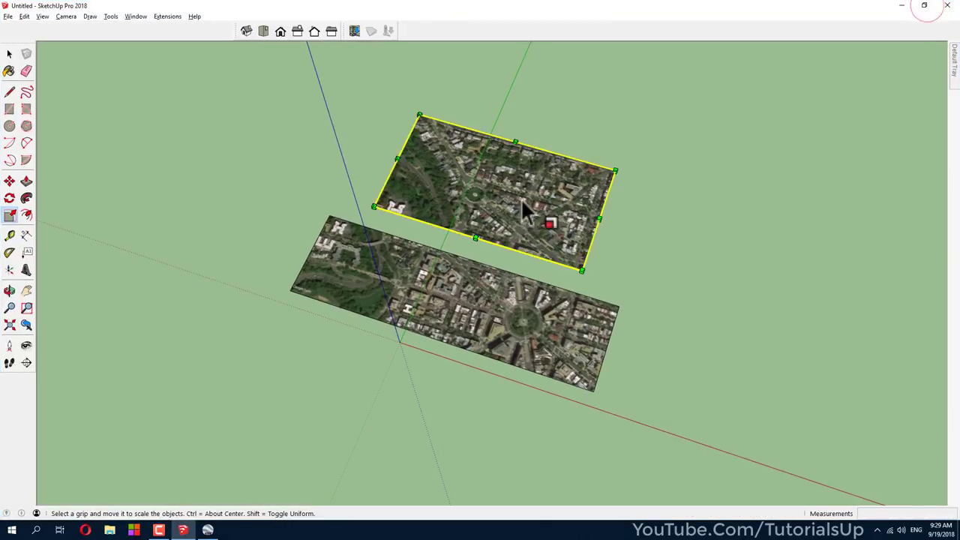
{"action": "key", "text": "space"}
{"action": "scroll", "coordinate": [450, 206], "scroll_direction": "up", "scroll_amount": 3}
{"action": "scroll", "coordinate": [360, 240], "scroll_direction": "up", "scroll_amount": 3}
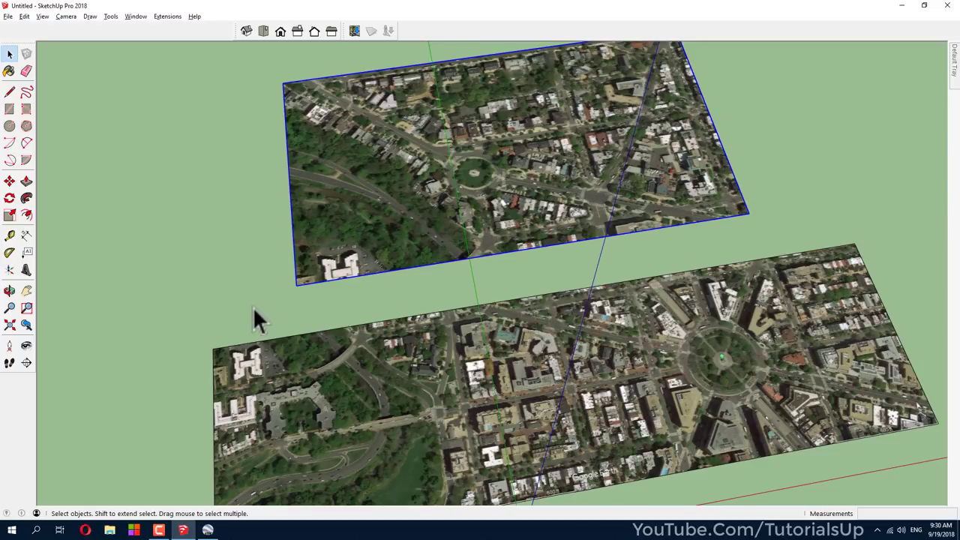
Move the 3.jpg image down-left toward the merged map
{"action": "scroll", "coordinate": [252, 301], "scroll_direction": "up", "scroll_amount": 2}
{"action": "scroll", "coordinate": [225, 349], "scroll_direction": "up", "scroll_amount": 2}
{"action": "scroll", "coordinate": [572, 262], "scroll_direction": "down", "scroll_amount": 2}
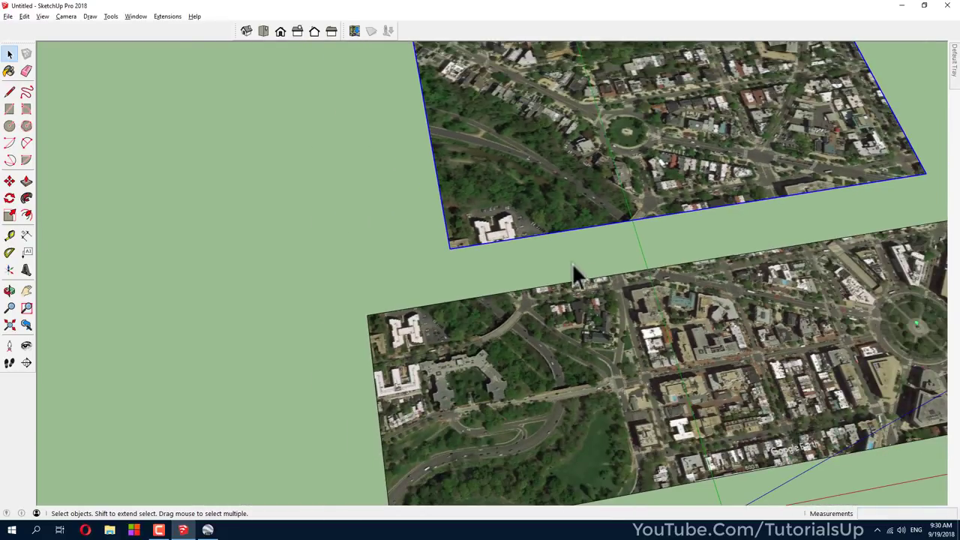
{"action": "key", "text": "m"}
{"action": "left_click_drag", "start_coordinate": [495, 226], "coordinate": [361, 278]}
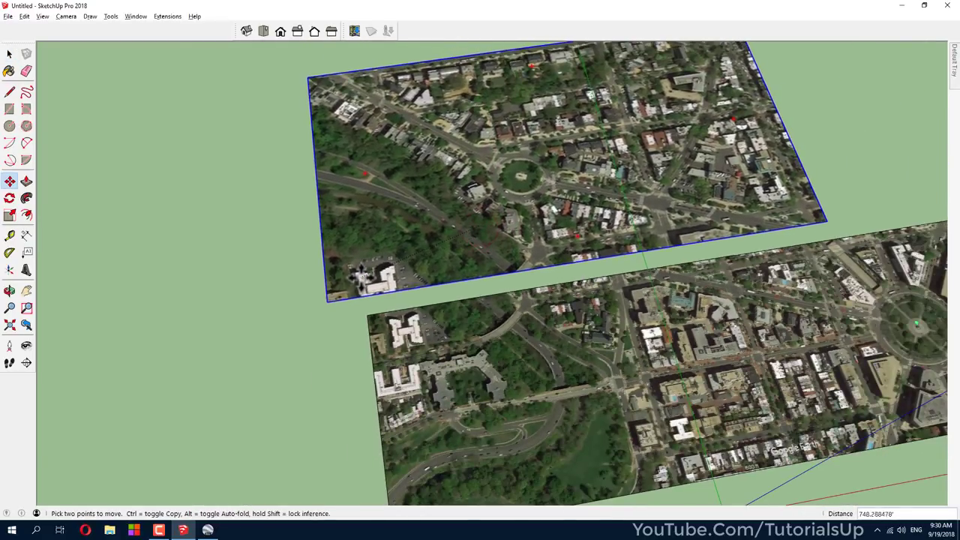
{"action": "key", "text": "space"}
Zoom in on the H-shaped building's roof corner with the Line tool ready for a reference line
{"action": "scroll", "coordinate": [365, 296], "scroll_direction": "up", "scroll_amount": 3}
{"action": "scroll", "coordinate": [332, 414], "scroll_direction": "down", "scroll_amount": 1}
{"action": "scroll", "coordinate": [250, 414], "scroll_direction": "down", "scroll_amount": 1}
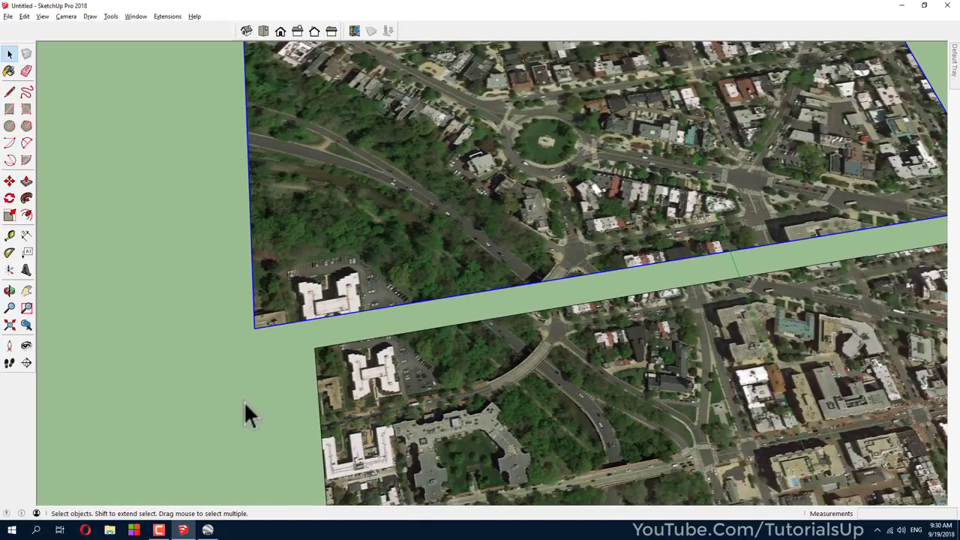
{"action": "scroll", "coordinate": [325, 368], "scroll_direction": "up", "scroll_amount": 1}
{"action": "scroll", "coordinate": [314, 365], "scroll_direction": "down", "scroll_amount": 1}
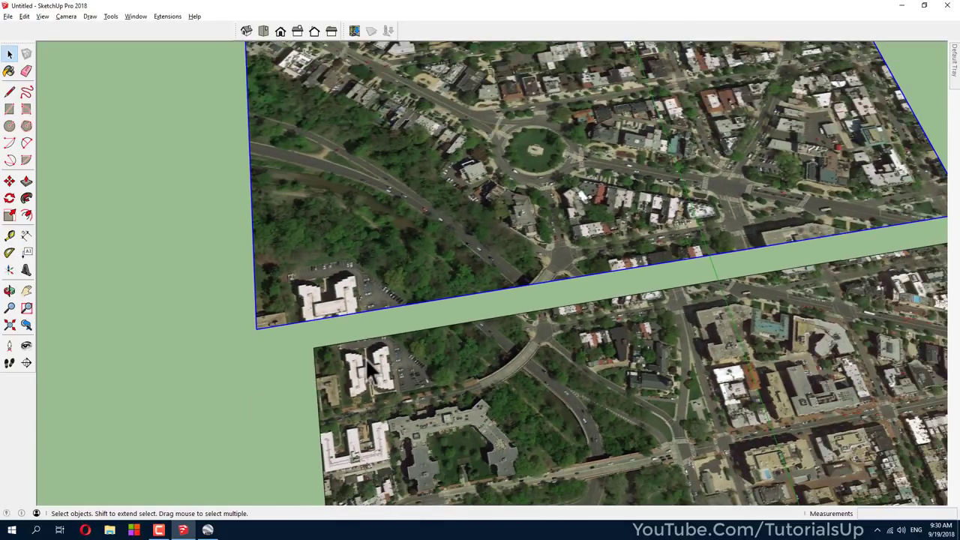
{"action": "scroll", "coordinate": [378, 365], "scroll_direction": "up", "scroll_amount": 2}
{"action": "scroll", "coordinate": [378, 360], "scroll_direction": "up", "scroll_amount": 3}
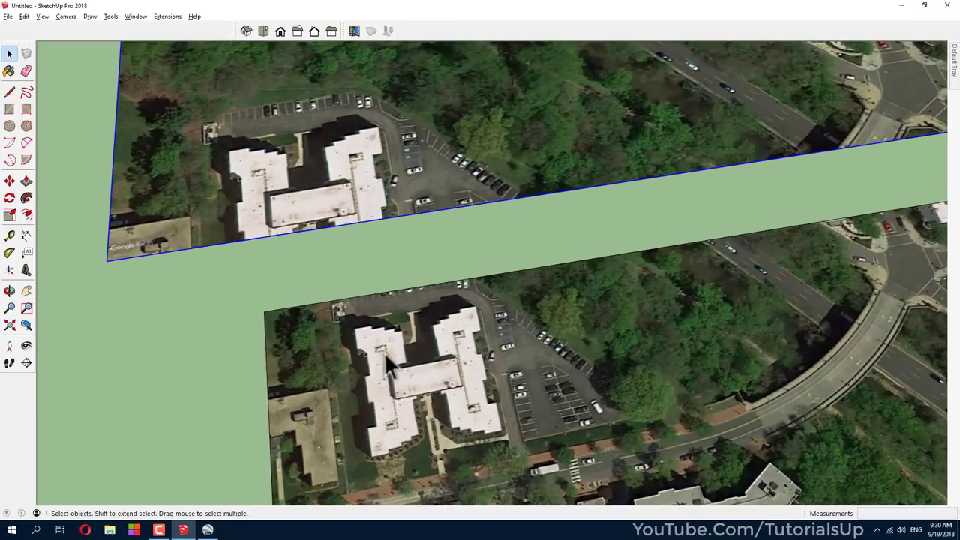
{"action": "scroll", "coordinate": [377, 351], "scroll_direction": "up", "scroll_amount": 3}
{"action": "key", "text": "l"}
{"action": "scroll", "coordinate": [365, 330], "scroll_direction": "up", "scroll_amount": 2}
{"action": "scroll", "coordinate": [351, 319], "scroll_direction": "up", "scroll_amount": 3}
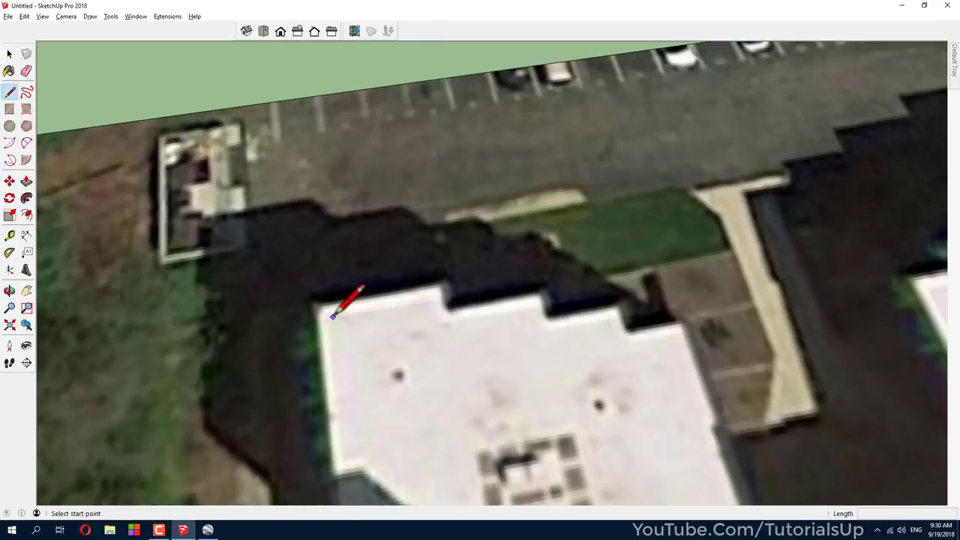
{"action": "scroll", "coordinate": [334, 312], "scroll_direction": "up", "scroll_amount": 2}
{"action": "scroll", "coordinate": [307, 302], "scroll_direction": "down", "scroll_amount": 4}
{"action": "scroll", "coordinate": [405, 297], "scroll_direction": "up", "scroll_amount": 5}
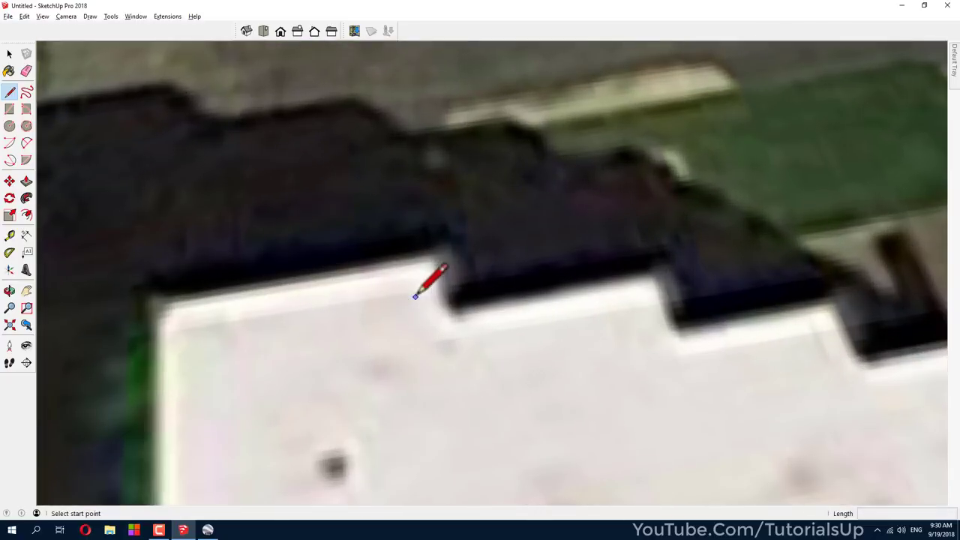
{"action": "scroll", "coordinate": [437, 270], "scroll_direction": "down", "scroll_amount": 4}
{"action": "scroll", "coordinate": [440, 273], "scroll_direction": "up", "scroll_amount": 1}
{"action": "scroll", "coordinate": [328, 304], "scroll_direction": "up", "scroll_amount": 4}
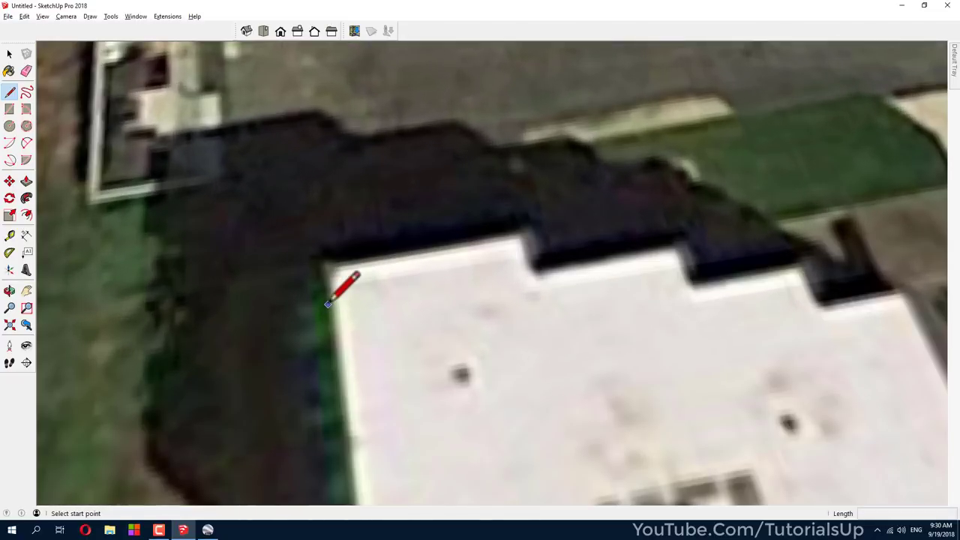
{"action": "scroll", "coordinate": [331, 294], "scroll_direction": "up", "scroll_amount": 2}
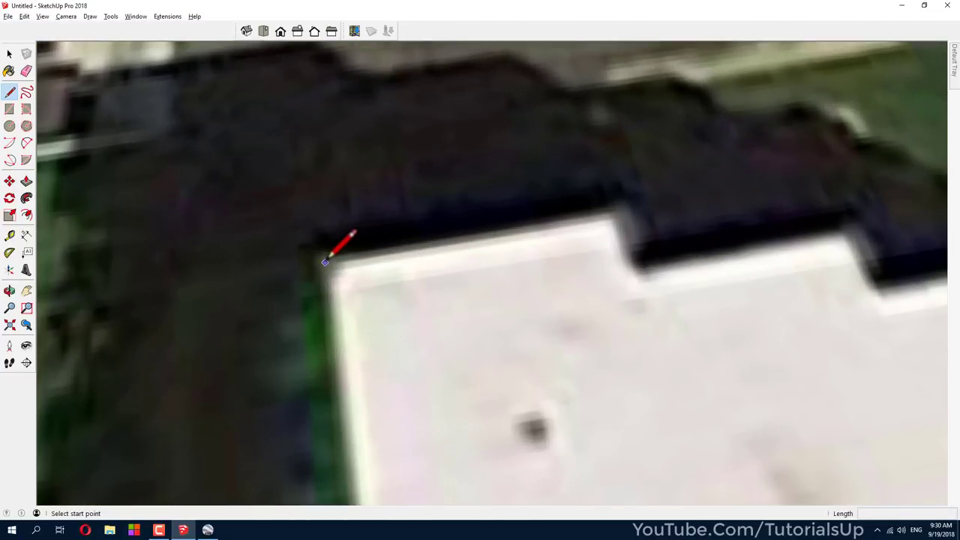
{"action": "scroll", "coordinate": [387, 358], "scroll_direction": "down", "scroll_amount": 2}
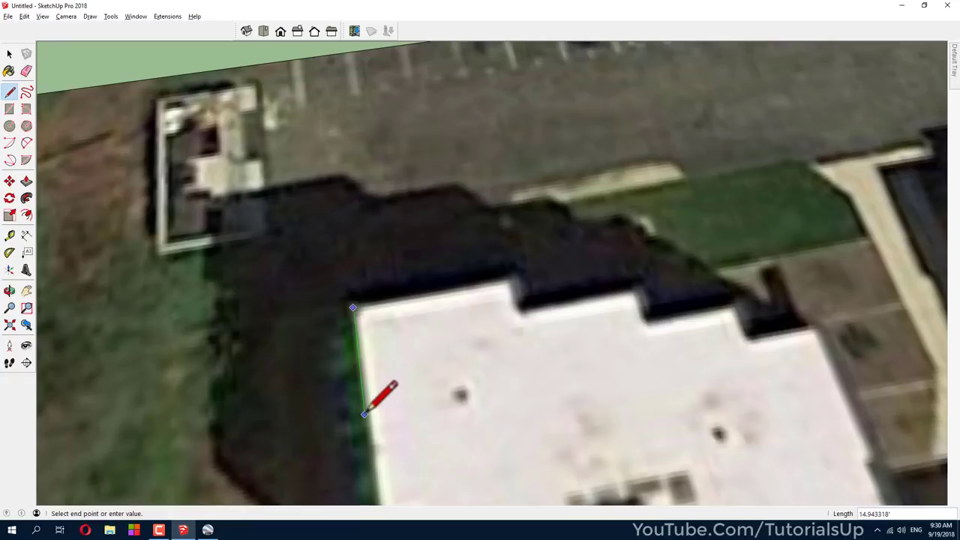
{"action": "key", "text": "space"}
{"action": "scroll", "coordinate": [383, 375], "scroll_direction": "down", "scroll_amount": 2}
{"action": "scroll", "coordinate": [433, 394], "scroll_direction": "down", "scroll_amount": 3}
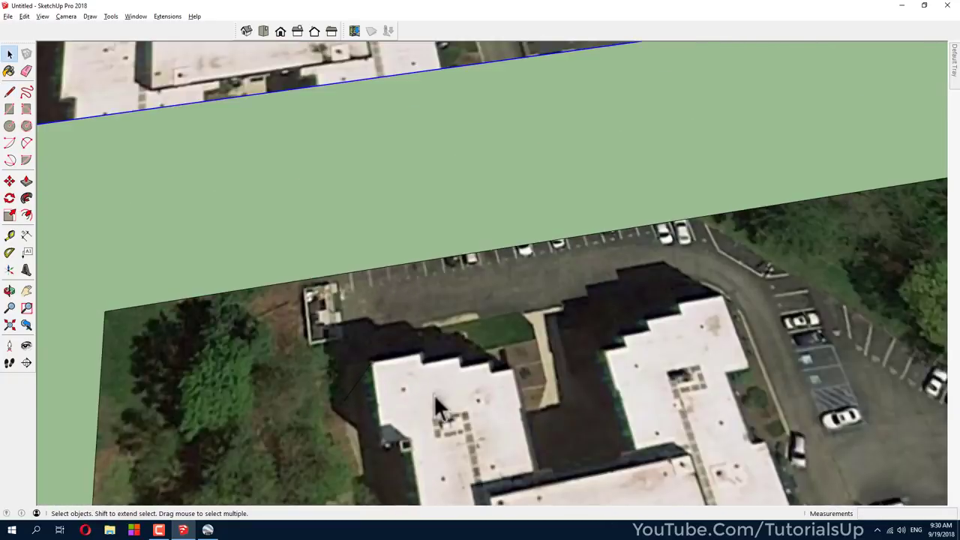
{"action": "scroll", "coordinate": [456, 392], "scroll_direction": "down", "scroll_amount": 3}
{"action": "scroll", "coordinate": [280, 214], "scroll_direction": "up", "scroll_amount": 3}
{"action": "scroll", "coordinate": [281, 213], "scroll_direction": "up", "scroll_amount": 3}
{"action": "scroll", "coordinate": [317, 231], "scroll_direction": "up", "scroll_amount": 3}
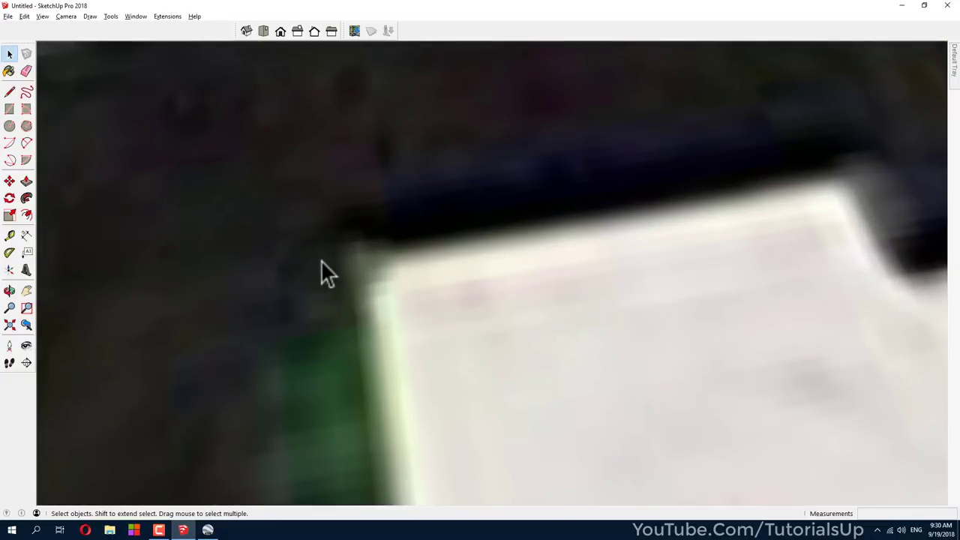
{"action": "scroll", "coordinate": [321, 260], "scroll_direction": "down", "scroll_amount": 1}
Move the new aerial image so its roof corner lands on the matching H-shaped building corner
{"action": "key", "text": "m"}
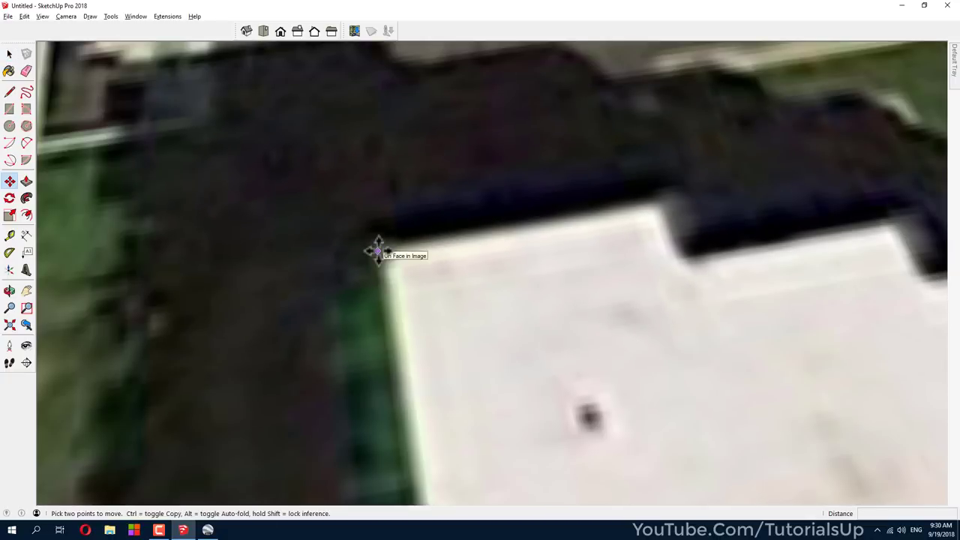
{"action": "left_click", "coordinate": [378, 247]}
{"action": "scroll", "coordinate": [360, 225], "scroll_direction": "down", "scroll_amount": 2}
{"action": "scroll", "coordinate": [347, 208], "scroll_direction": "down", "scroll_amount": 3}
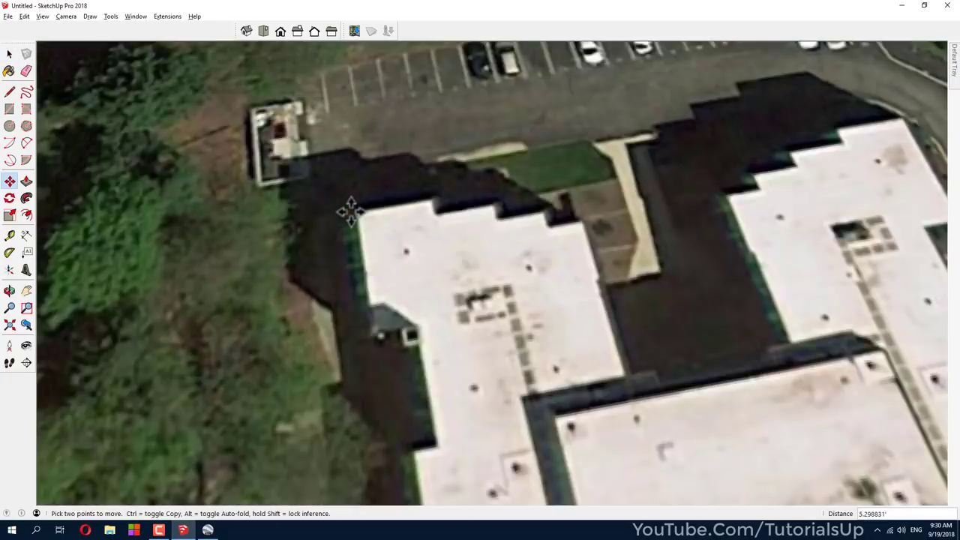
{"action": "scroll", "coordinate": [376, 225], "scroll_direction": "down", "scroll_amount": 3}
{"action": "scroll", "coordinate": [415, 236], "scroll_direction": "down", "scroll_amount": 2}
{"action": "scroll", "coordinate": [416, 236], "scroll_direction": "up", "scroll_amount": 2}
{"action": "scroll", "coordinate": [443, 330], "scroll_direction": "up", "scroll_amount": 2}
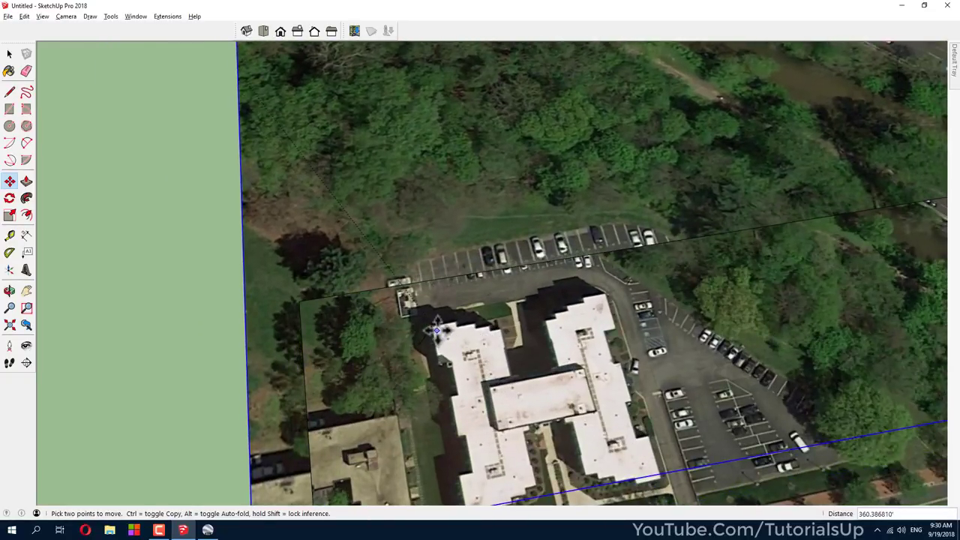
{"action": "scroll", "coordinate": [282, 321], "scroll_direction": "down", "scroll_amount": 3}
{"action": "scroll", "coordinate": [291, 316], "scroll_direction": "down", "scroll_amount": 3}
{"action": "left_click", "coordinate": [293, 314]}
{"action": "key", "text": "space"}
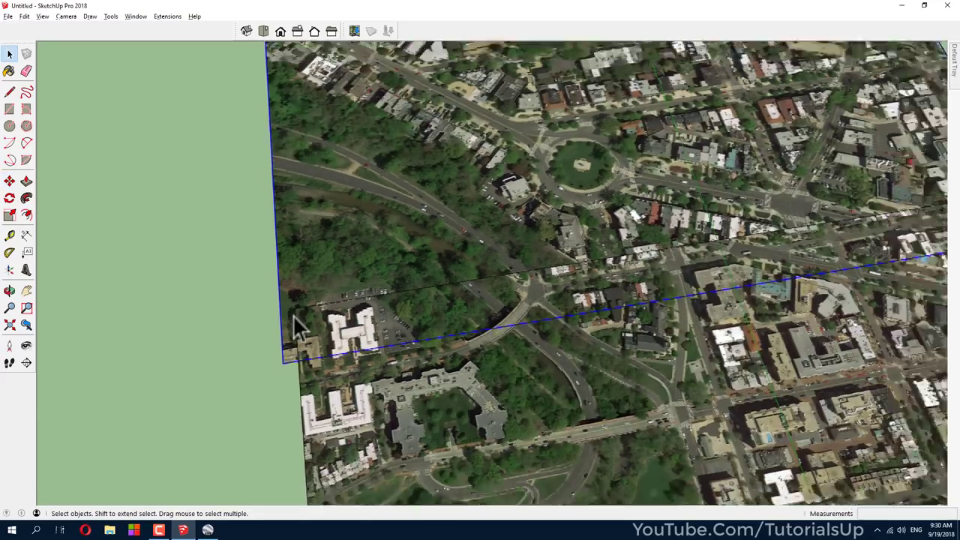
{"action": "scroll", "coordinate": [285, 318], "scroll_direction": "down", "scroll_amount": 3}
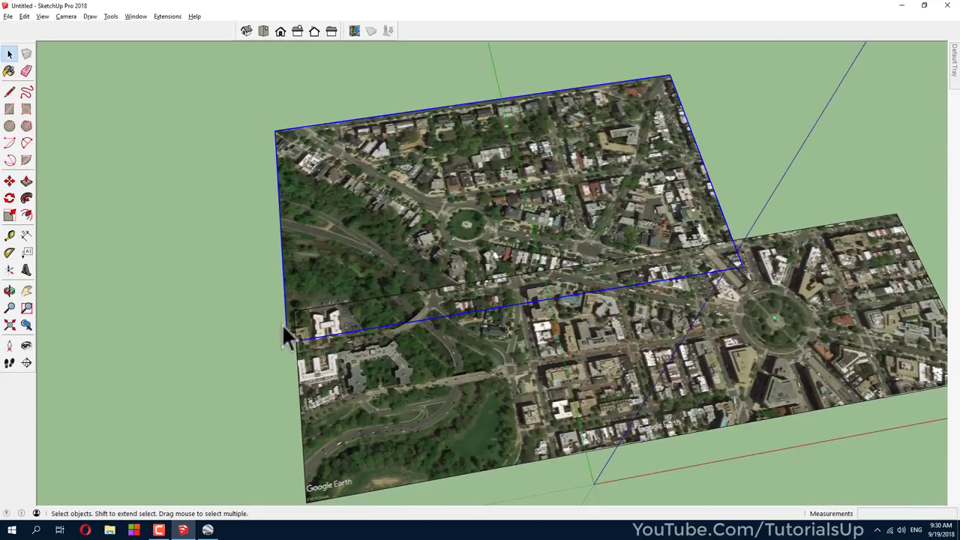
Rotate the image about the H-shaped building's corner by about 18.76° to line up with the map
{"action": "left_click", "coordinate": [10, 197]}
{"action": "scroll", "coordinate": [331, 304], "scroll_direction": "up", "scroll_amount": 3}
{"action": "scroll", "coordinate": [331, 300], "scroll_direction": "up", "scroll_amount": 3}
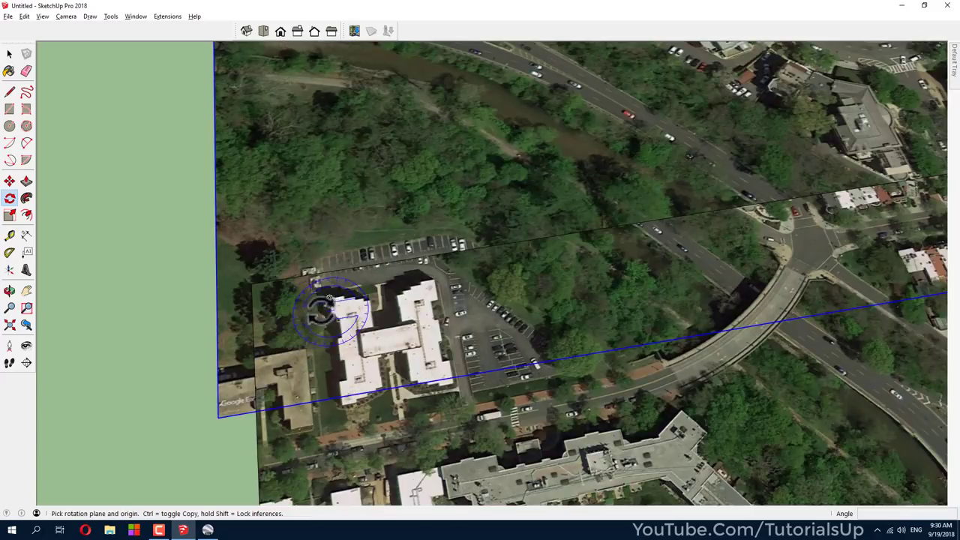
{"action": "scroll", "coordinate": [330, 300], "scroll_direction": "down", "scroll_amount": 3}
{"action": "scroll", "coordinate": [300, 315], "scroll_direction": "down", "scroll_amount": 3}
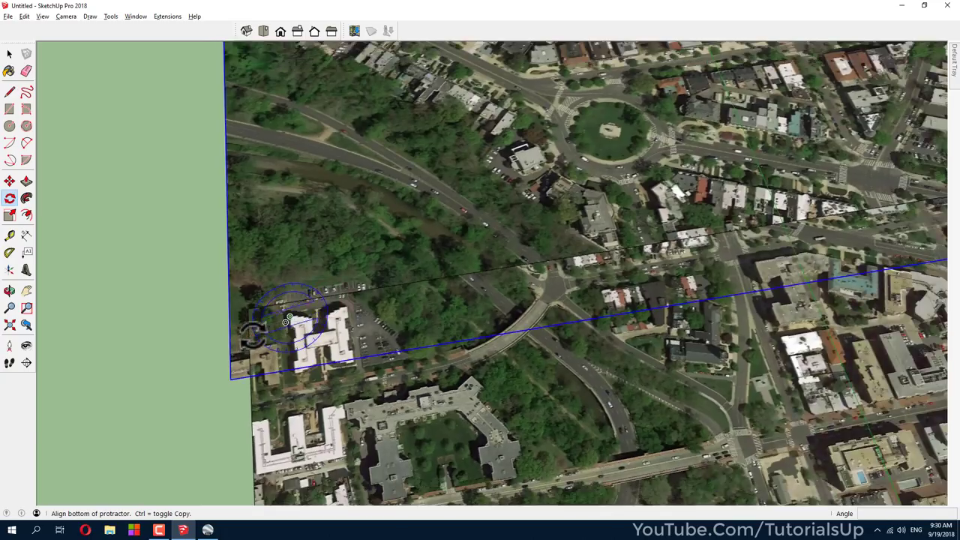
{"action": "left_click", "coordinate": [277, 324]}
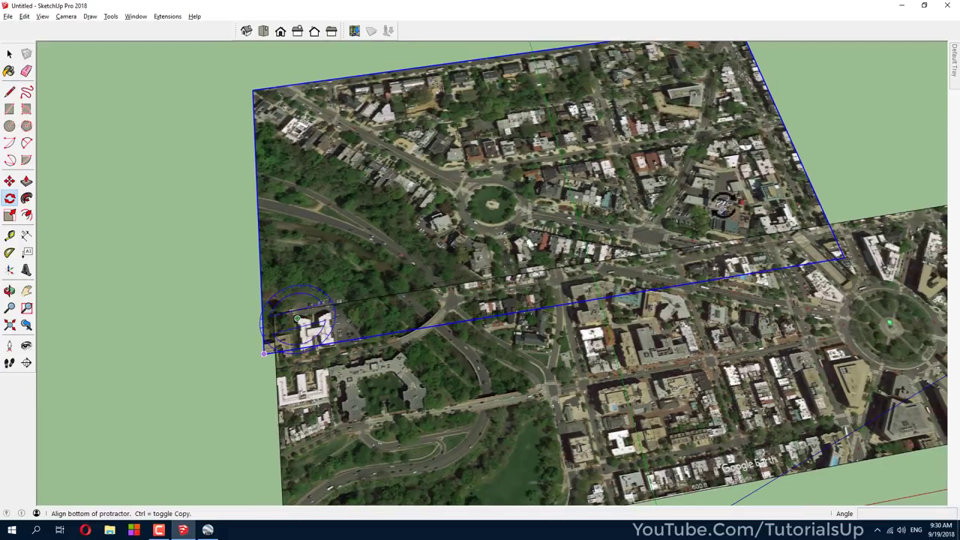
{"action": "left_click", "coordinate": [722, 204]}
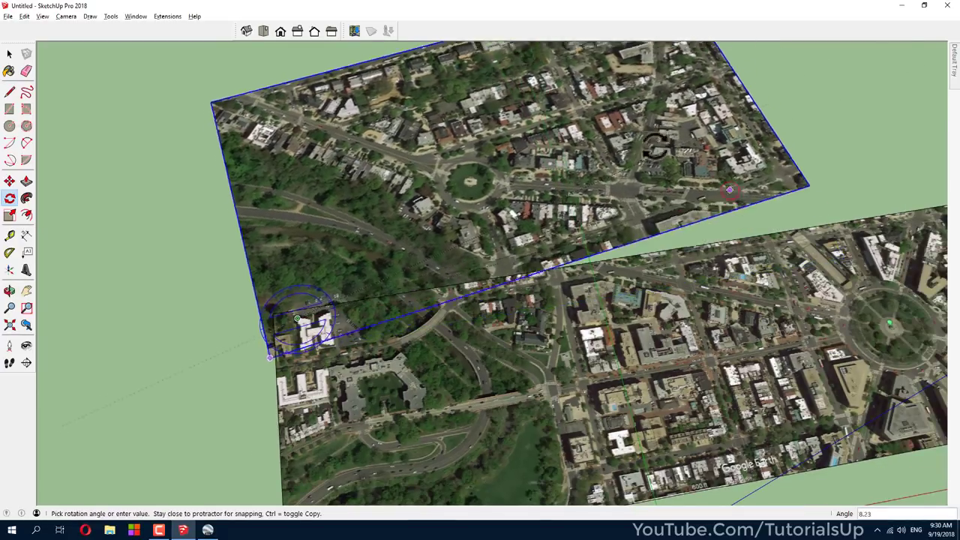
{"action": "left_click", "coordinate": [594, 147]}
{"action": "key", "text": "space"}
Orbit to view both images at an angle and select the upper aerial image
{"action": "mouse_move", "coordinate": [638, 223]}
{"action": "middle_mouse_down"}
{"action": "mouse_move", "coordinate": [153, 357]}
{"action": "mouse_move", "coordinate": [412, 258]}
{"action": "mouse_move", "coordinate": [250, 190]}
{"action": "middle_mouse_up"}
{"action": "left_click", "coordinate": [247, 228]}
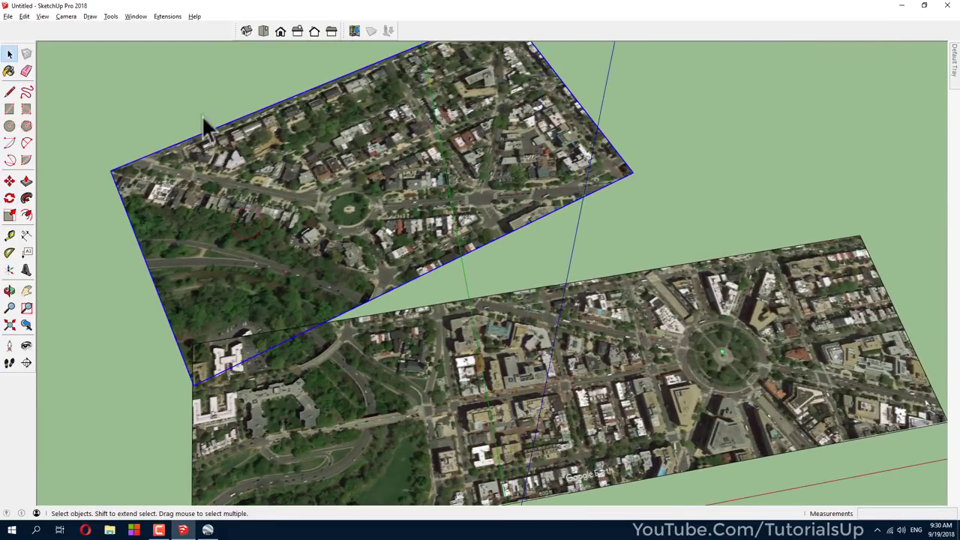
{"action": "left_click", "coordinate": [113, 16]}
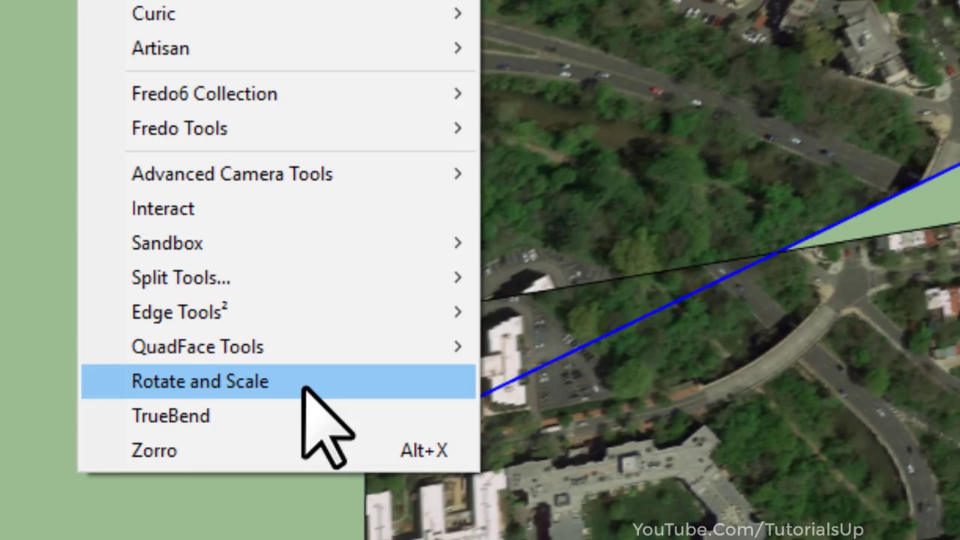
Use Rotate and Scale to match the upper image to the lower one by roof-corner reference points
{"action": "left_click", "coordinate": [304, 388]}
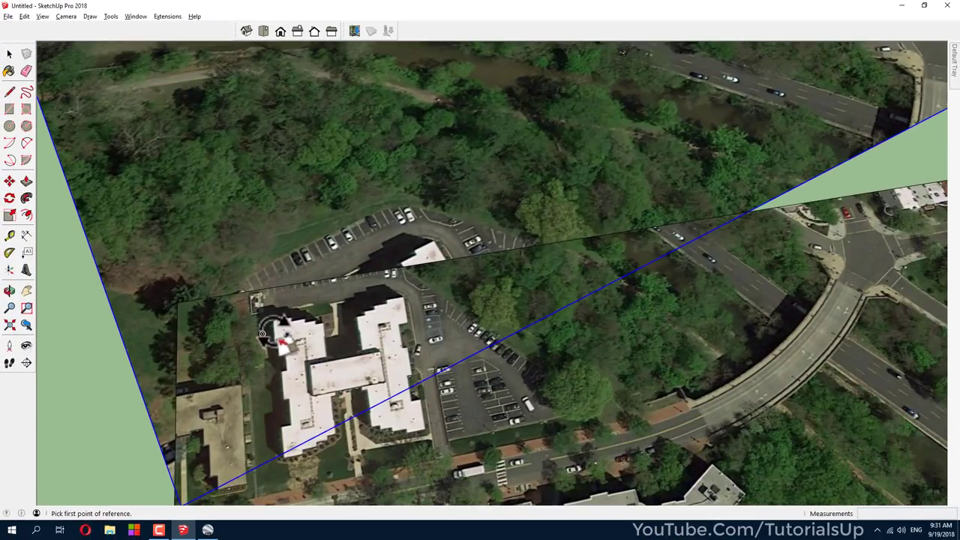
{"action": "scroll", "coordinate": [309, 300], "scroll_direction": "up", "scroll_amount": 3}
{"action": "scroll", "coordinate": [257, 333], "scroll_direction": "up", "scroll_amount": 2}
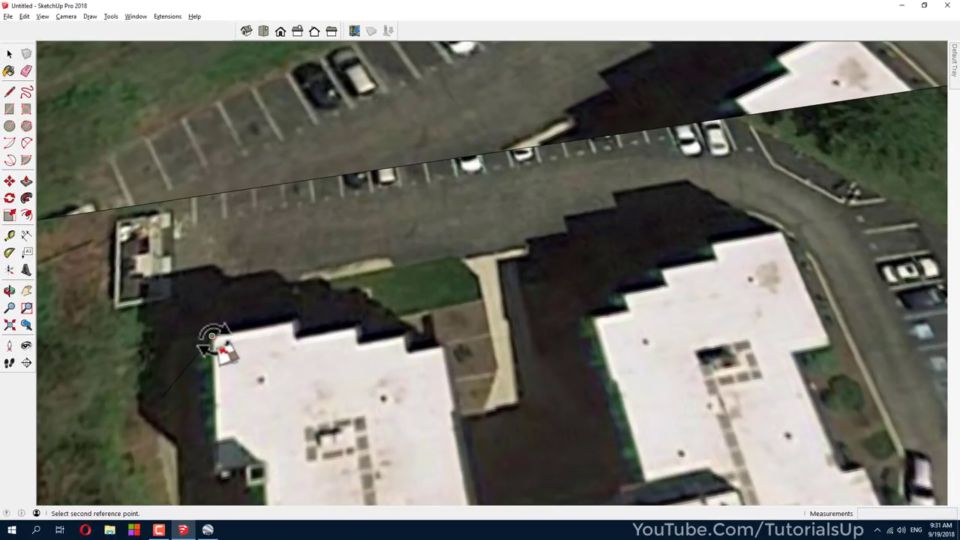
{"action": "scroll", "coordinate": [214, 337], "scroll_direction": "down", "scroll_amount": 5}
{"action": "scroll", "coordinate": [267, 389], "scroll_direction": "down", "scroll_amount": 5}
{"action": "scroll", "coordinate": [285, 420], "scroll_direction": "down", "scroll_amount": 4}
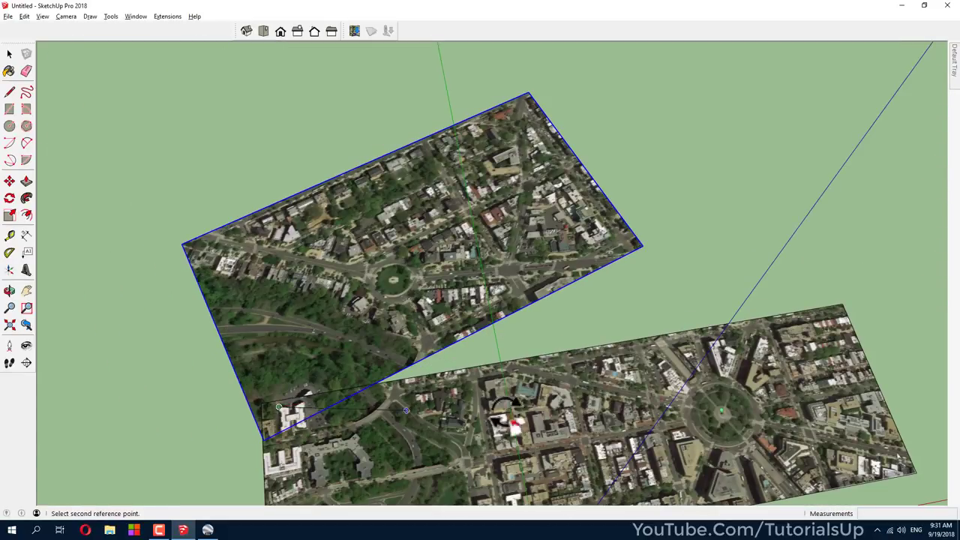
{"action": "scroll", "coordinate": [504, 406], "scroll_direction": "up", "scroll_amount": 2}
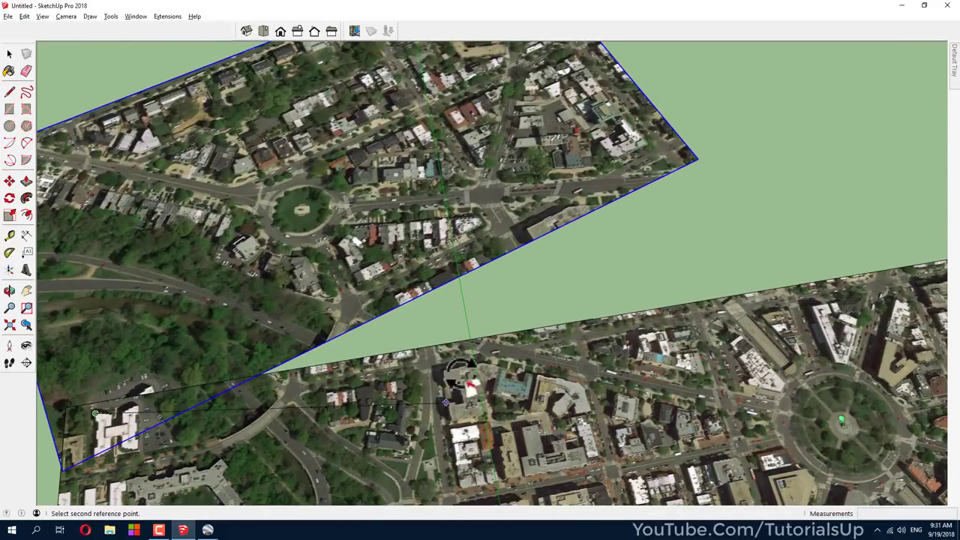
{"action": "scroll", "coordinate": [514, 225], "scroll_direction": "up", "scroll_amount": 3}
{"action": "scroll", "coordinate": [567, 243], "scroll_direction": "up", "scroll_amount": 2}
{"action": "scroll", "coordinate": [592, 259], "scroll_direction": "up", "scroll_amount": 2}
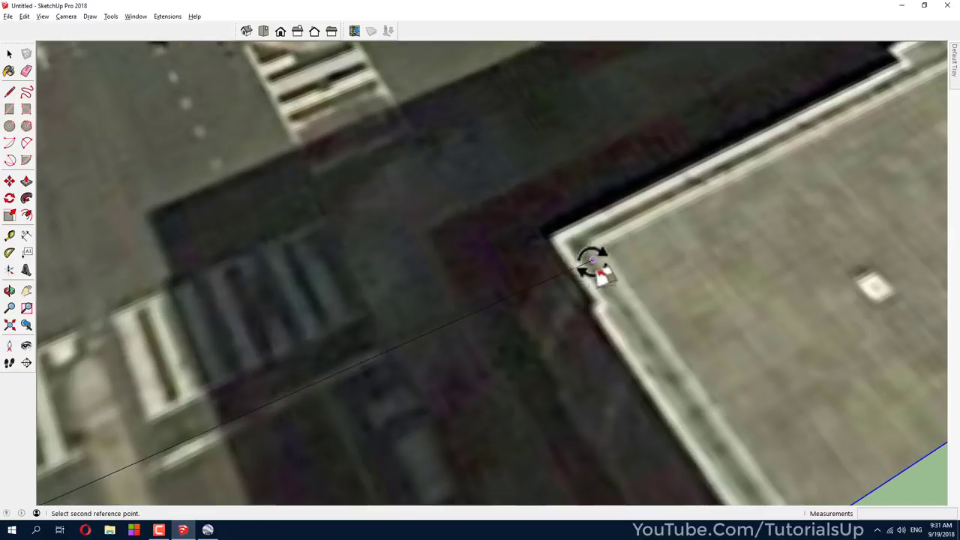
{"action": "left_click", "coordinate": [551, 239]}
{"action": "scroll", "coordinate": [518, 196], "scroll_direction": "down", "scroll_amount": 3}
{"action": "scroll", "coordinate": [526, 191], "scroll_direction": "down", "scroll_amount": 3}
{"action": "scroll", "coordinate": [525, 187], "scroll_direction": "down", "scroll_amount": 2}
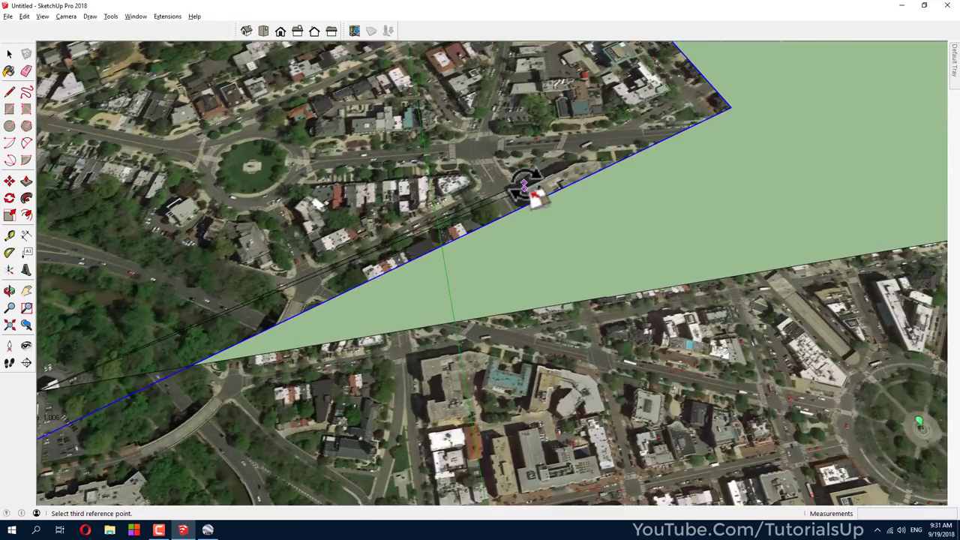
{"action": "scroll", "coordinate": [409, 383], "scroll_direction": "up", "scroll_amount": 3}
{"action": "scroll", "coordinate": [458, 330], "scroll_direction": "up", "scroll_amount": 3}
{"action": "scroll", "coordinate": [511, 304], "scroll_direction": "up", "scroll_amount": 3}
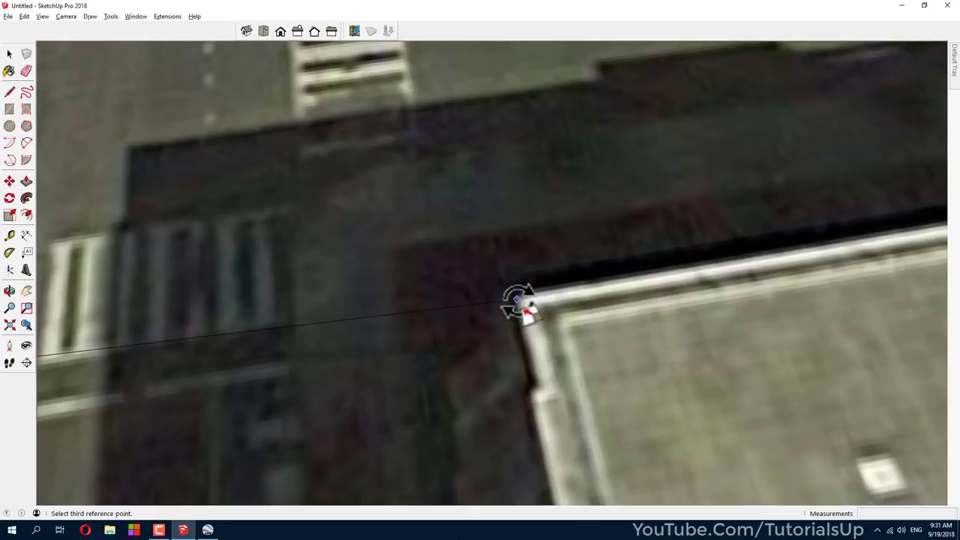
{"action": "scroll", "coordinate": [570, 345], "scroll_direction": "down", "scroll_amount": 3}
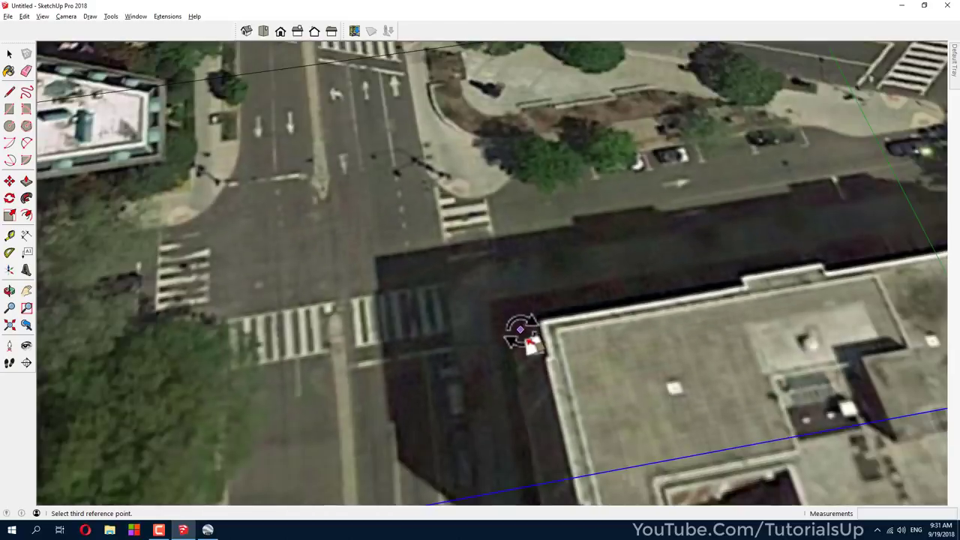
{"action": "scroll", "coordinate": [542, 322], "scroll_direction": "down", "scroll_amount": 3}
{"action": "scroll", "coordinate": [553, 322], "scroll_direction": "down", "scroll_amount": 3}
{"action": "scroll", "coordinate": [563, 293], "scroll_direction": "down", "scroll_amount": 2}
Finish the alignment and explode the aligned aerial image into plain geometry
{"action": "scroll", "coordinate": [563, 278], "scroll_direction": "down", "scroll_amount": 2}
{"action": "key", "text": "space"}
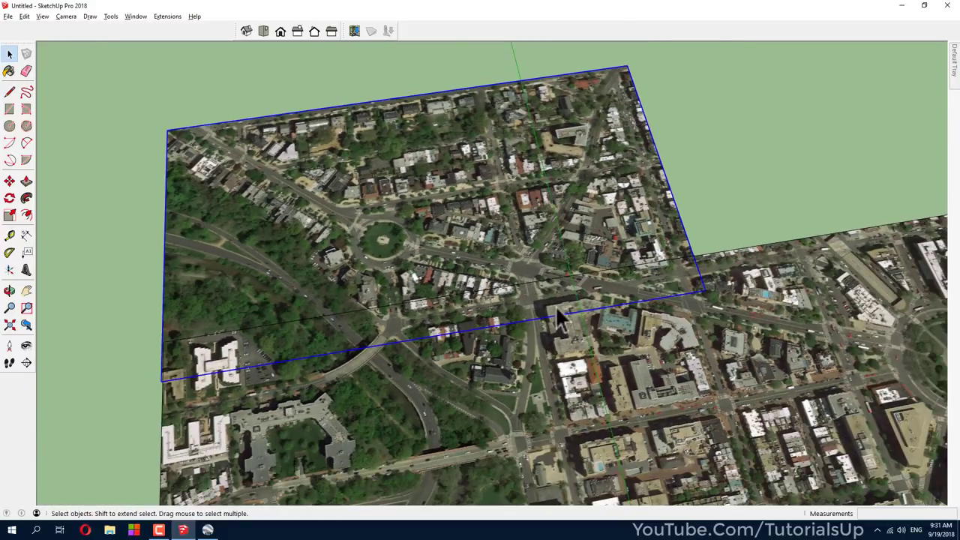
{"action": "right_click", "coordinate": [530, 203]}
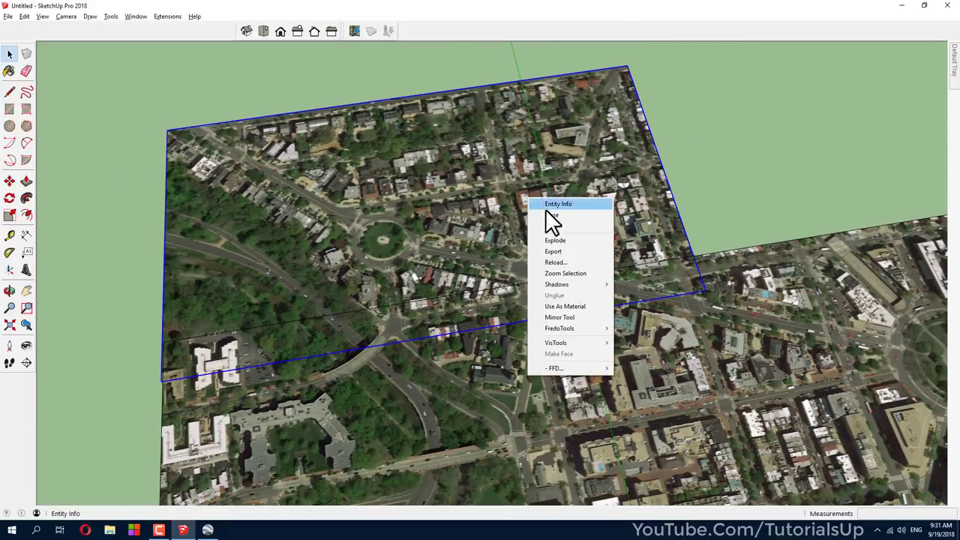
{"action": "left_click", "coordinate": [568, 242]}
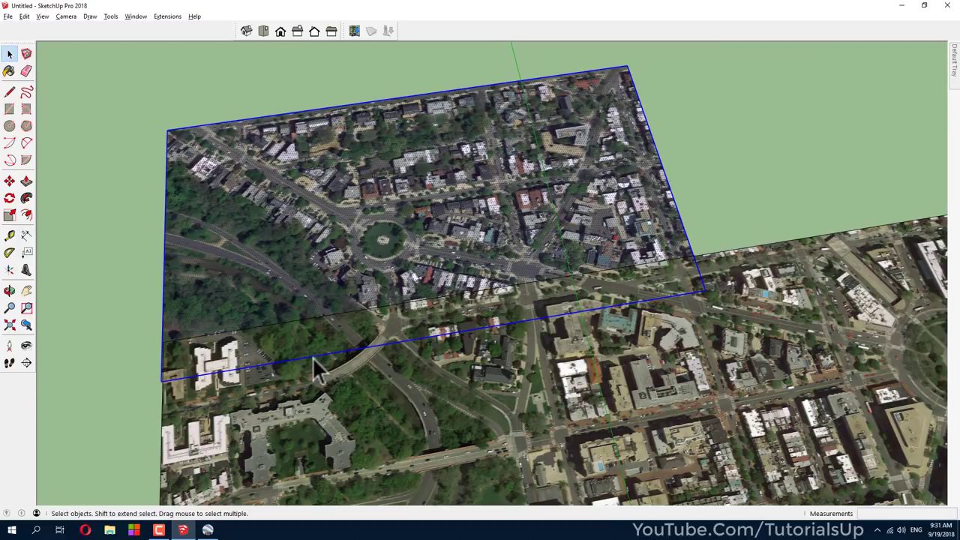
Orbit over the merged L-shaped ground to check that no seam remains between the tiles
{"action": "scroll", "coordinate": [661, 300], "scroll_direction": "up", "scroll_amount": 2}
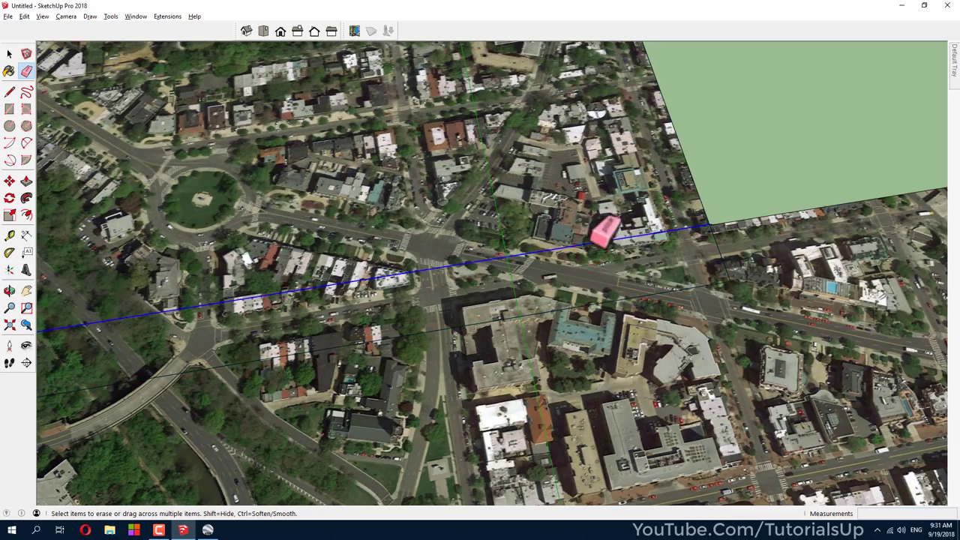
{"action": "scroll", "coordinate": [720, 236], "scroll_direction": "up", "scroll_amount": 1}
{"action": "scroll", "coordinate": [747, 202], "scroll_direction": "up", "scroll_amount": 2}
{"action": "scroll", "coordinate": [658, 187], "scroll_direction": "down", "scroll_amount": 1}
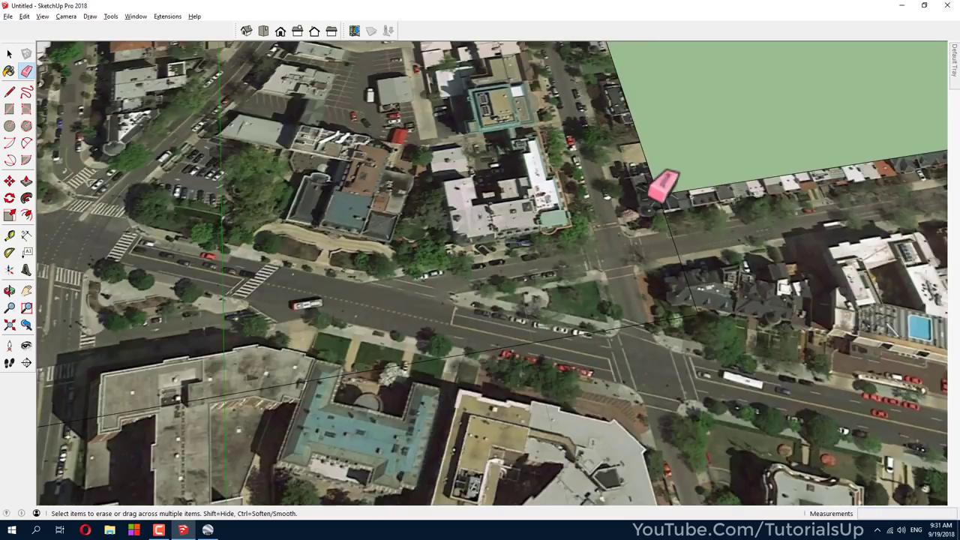
{"action": "scroll", "coordinate": [774, 219], "scroll_direction": "down", "scroll_amount": 1}
{"action": "scroll", "coordinate": [666, 258], "scroll_direction": "down", "scroll_amount": 4}
{"action": "scroll", "coordinate": [188, 334], "scroll_direction": "up", "scroll_amount": 3}
{"action": "scroll", "coordinate": [248, 303], "scroll_direction": "up", "scroll_amount": 2}
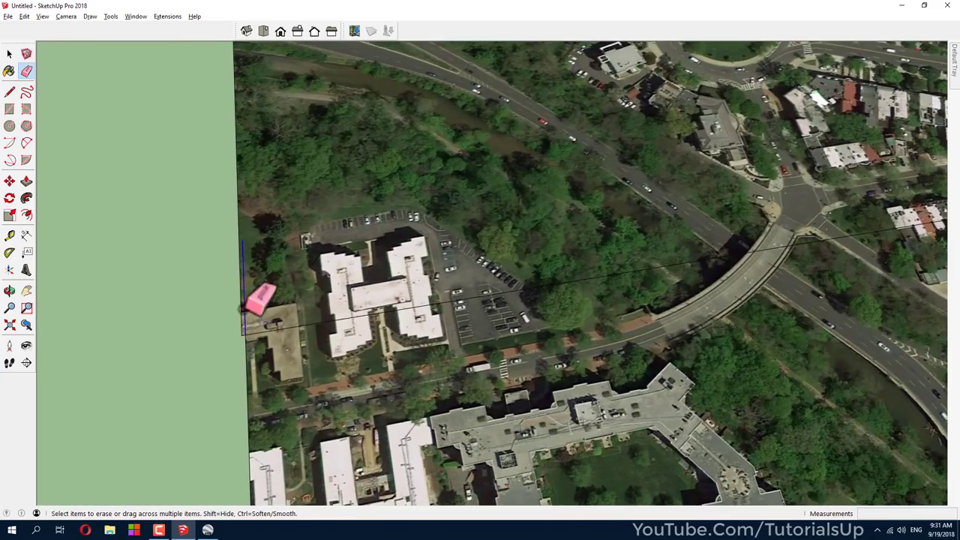
{"action": "scroll", "coordinate": [247, 307], "scroll_direction": "down", "scroll_amount": 2}
{"action": "scroll", "coordinate": [225, 339], "scroll_direction": "down", "scroll_amount": 3}
{"action": "scroll", "coordinate": [708, 278], "scroll_direction": "up", "scroll_amount": 3}
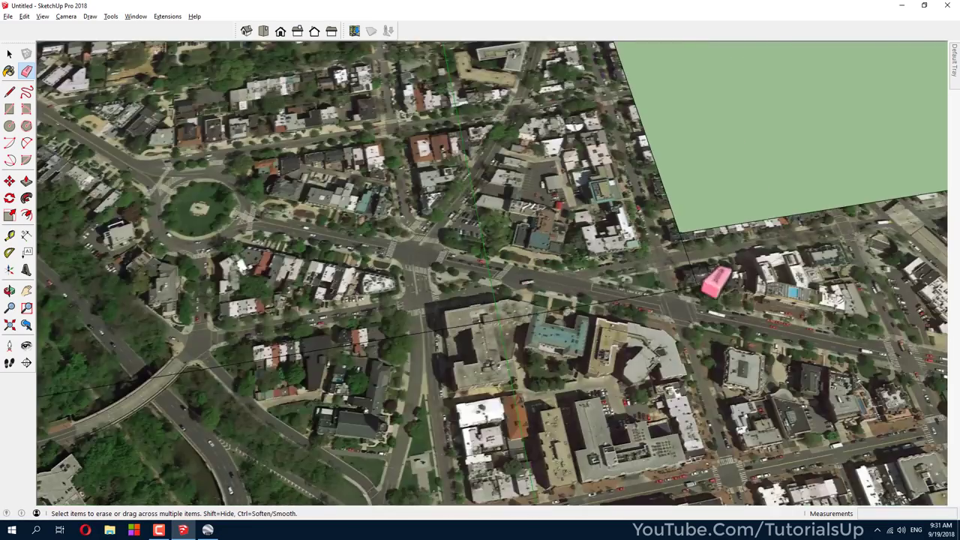
{"action": "scroll", "coordinate": [720, 259], "scroll_direction": "up", "scroll_amount": 2}
{"action": "middle_click_drag", "start_coordinate": [728, 254], "coordinate": [510, 210]}
{"action": "scroll", "coordinate": [517, 225], "scroll_direction": "down", "scroll_amount": 2}
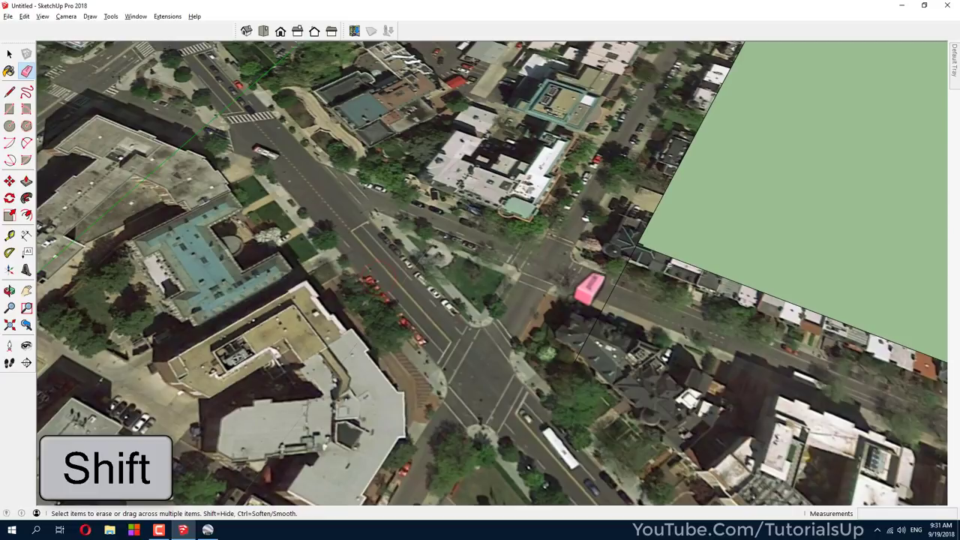
{"action": "scroll", "coordinate": [390, 300], "scroll_direction": "down", "scroll_amount": 3}
{"action": "scroll", "coordinate": [391, 300], "scroll_direction": "down", "scroll_amount": 3}
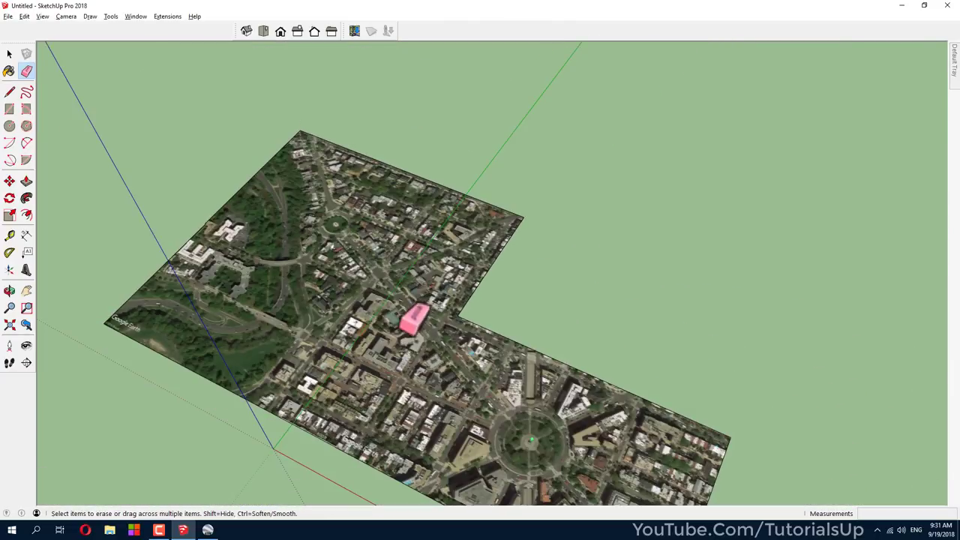
{"action": "middle_click_drag", "start_coordinate": [413, 319], "coordinate": [476, 337]}
{"action": "scroll", "coordinate": [421, 330], "scroll_direction": "up", "scroll_amount": 2}
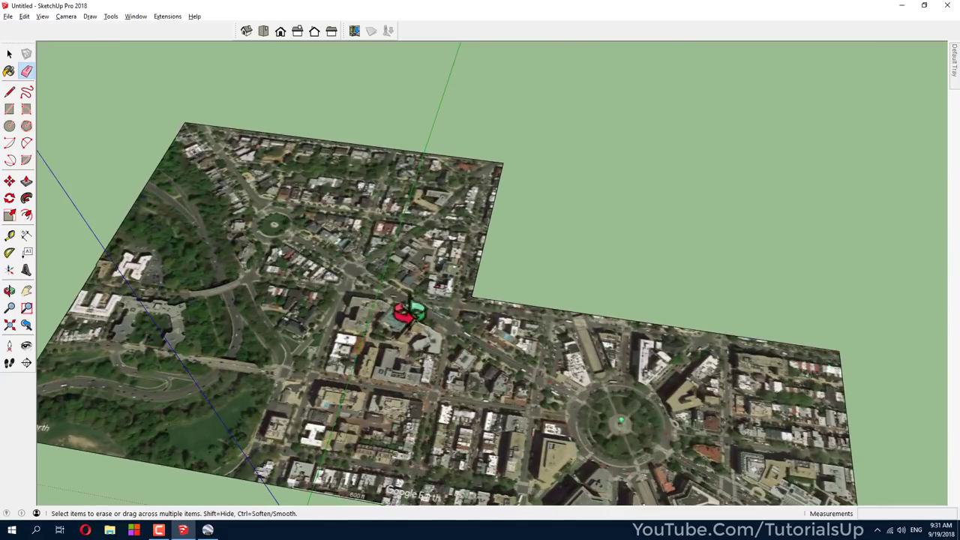
{"action": "middle_click_drag", "start_coordinate": [405, 314], "coordinate": [416, 401]}
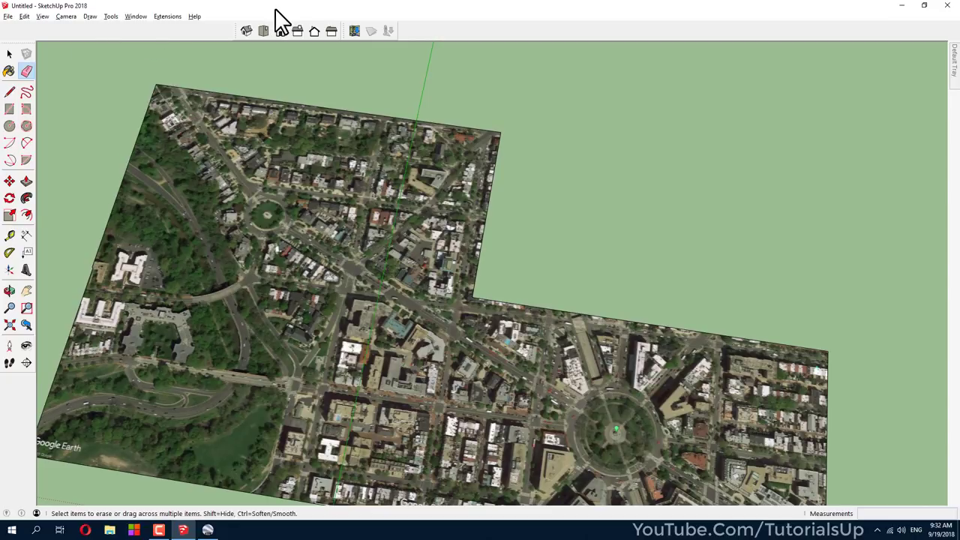
{"action": "key", "text": "super+Right"}
Import 4.jpg from the desktop into the model and return SketchUp to full screen
{"action": "key", "text": "Escape"}
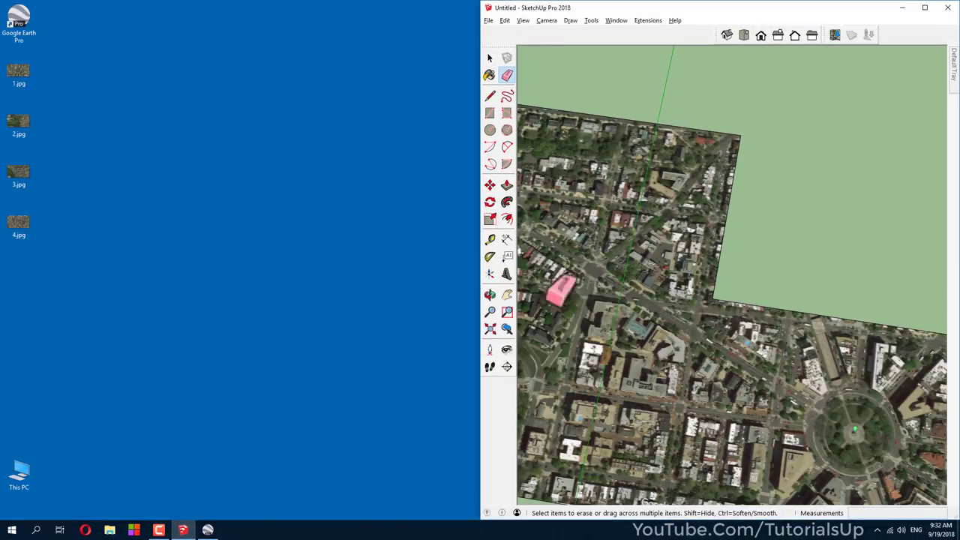
{"action": "scroll", "coordinate": [732, 274], "scroll_direction": "down", "scroll_amount": 3}
{"action": "mouse_move", "coordinate": [21, 225]}
{"action": "left_mouse_down"}
{"action": "mouse_move", "coordinate": [732, 254]}
{"action": "mouse_move", "coordinate": [717, 258]}
{"action": "left_mouse_up"}
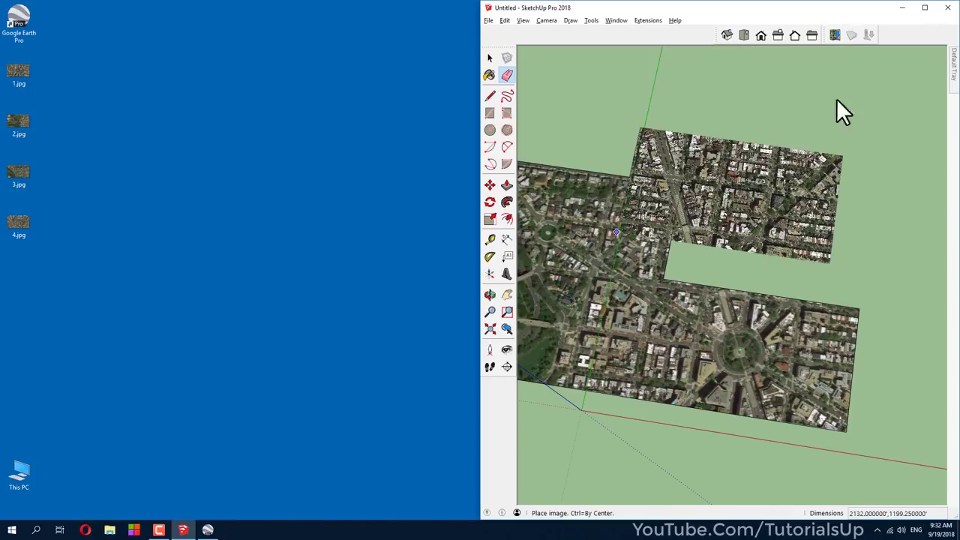
{"action": "left_click", "coordinate": [923, 8]}
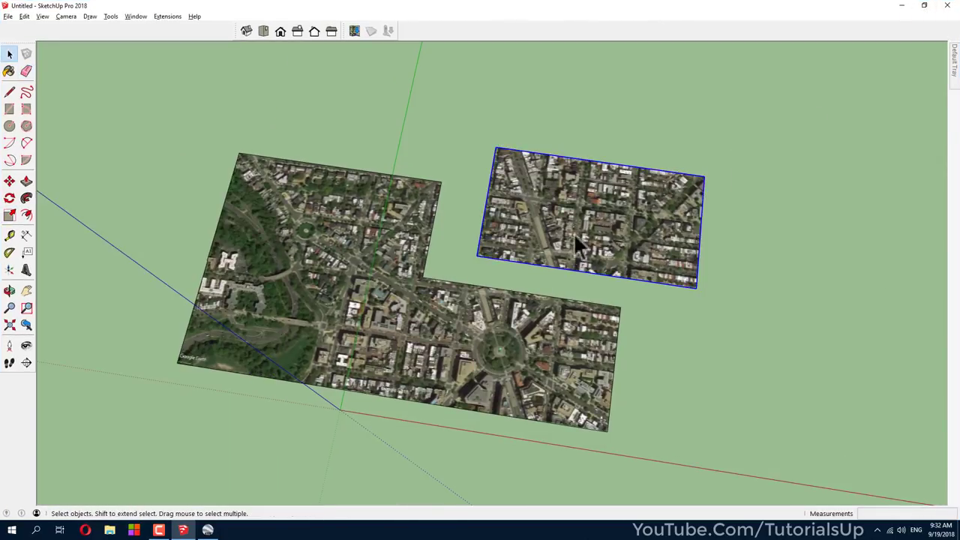
{"action": "scroll", "coordinate": [489, 232], "scroll_direction": "up", "scroll_amount": 3}
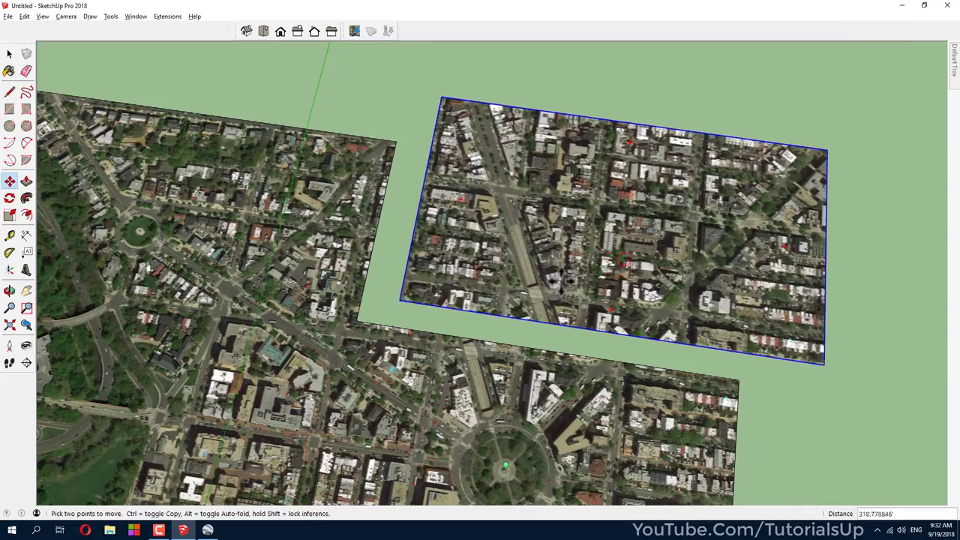
Place the 4.jpg image beside the merged map and orbit so the map edges look level
{"action": "left_click_drag", "start_coordinate": [461, 279], "coordinate": [365, 307]}
{"action": "scroll", "coordinate": [321, 361], "scroll_direction": "up", "scroll_amount": 3}
{"action": "key", "text": "space"}
{"action": "scroll", "coordinate": [523, 375], "scroll_direction": "down", "scroll_amount": 3}
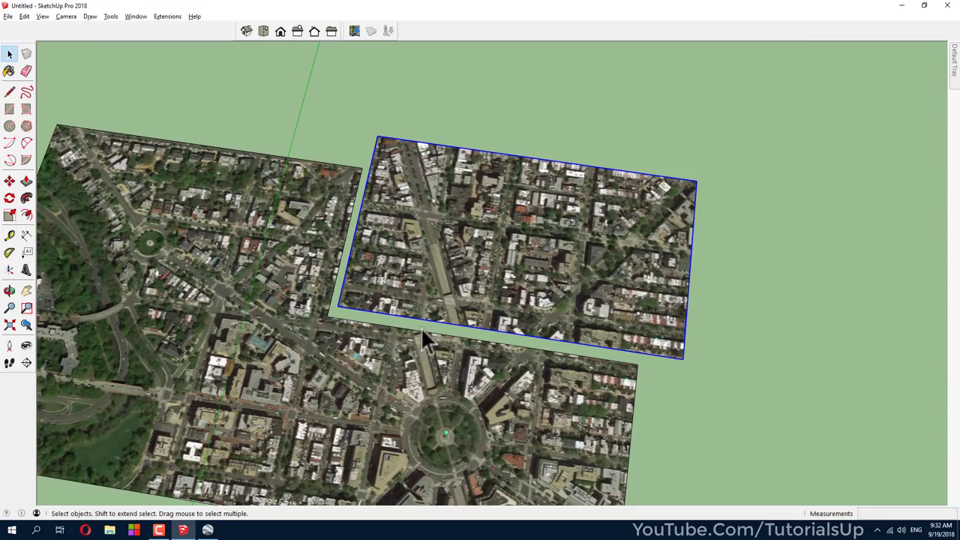
{"action": "scroll", "coordinate": [421, 327], "scroll_direction": "up", "scroll_amount": 2}
{"action": "scroll", "coordinate": [312, 343], "scroll_direction": "up", "scroll_amount": 2}
{"action": "mouse_move", "coordinate": [313, 343]}
{"action": "middle_mouse_down"}
{"action": "mouse_move", "coordinate": [349, 339]}
{"action": "mouse_move", "coordinate": [316, 409]}
{"action": "middle_mouse_up"}
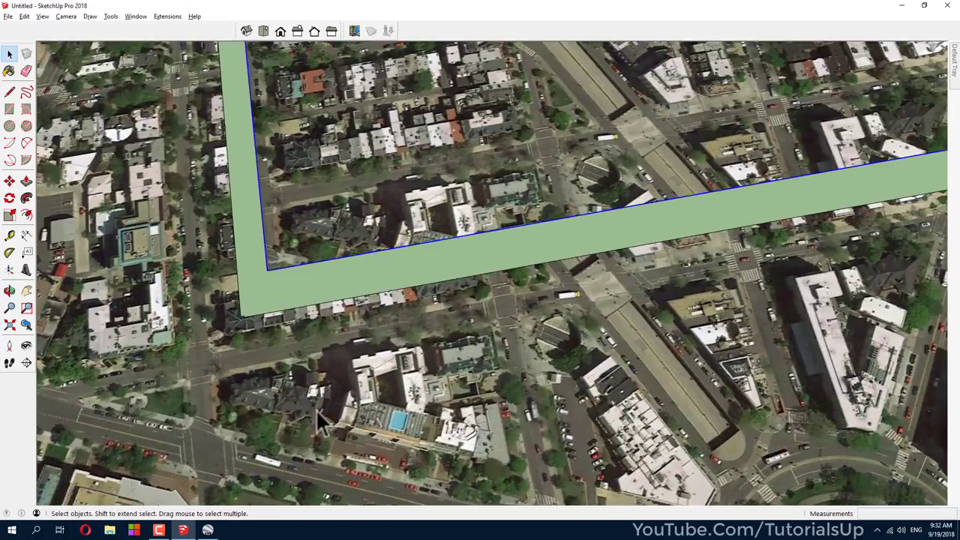
{"action": "scroll", "coordinate": [417, 349], "scroll_direction": "up", "scroll_amount": 5}
{"action": "scroll", "coordinate": [451, 308], "scroll_direction": "up", "scroll_amount": 2}
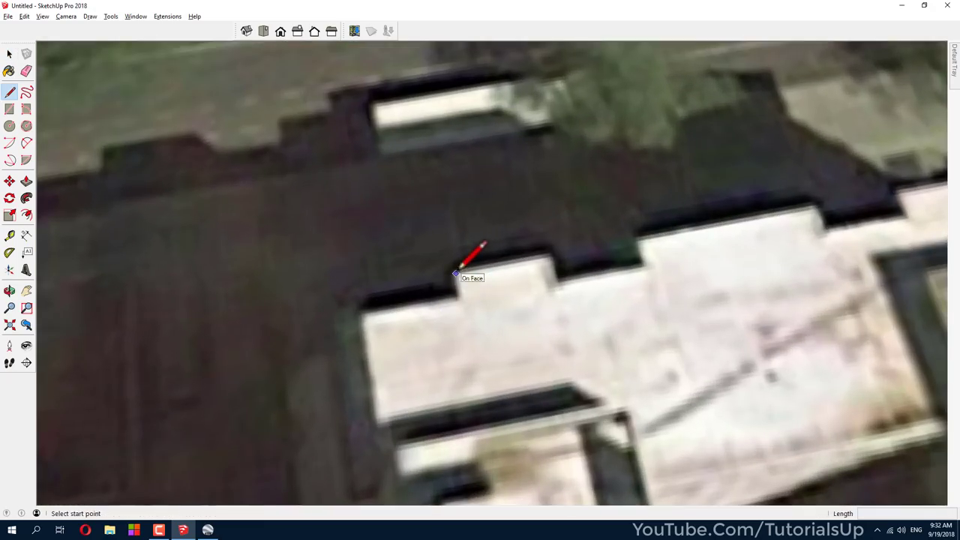
{"action": "left_click", "coordinate": [467, 270]}
{"action": "scroll", "coordinate": [253, 458], "scroll_direction": "down", "scroll_amount": 2}
{"action": "key", "text": "space"}
{"action": "scroll", "coordinate": [375, 301], "scroll_direction": "down", "scroll_amount": 4}
{"action": "scroll", "coordinate": [497, 79], "scroll_direction": "up", "scroll_amount": 3}
{"action": "scroll", "coordinate": [497, 81], "scroll_direction": "up", "scroll_amount": 3}
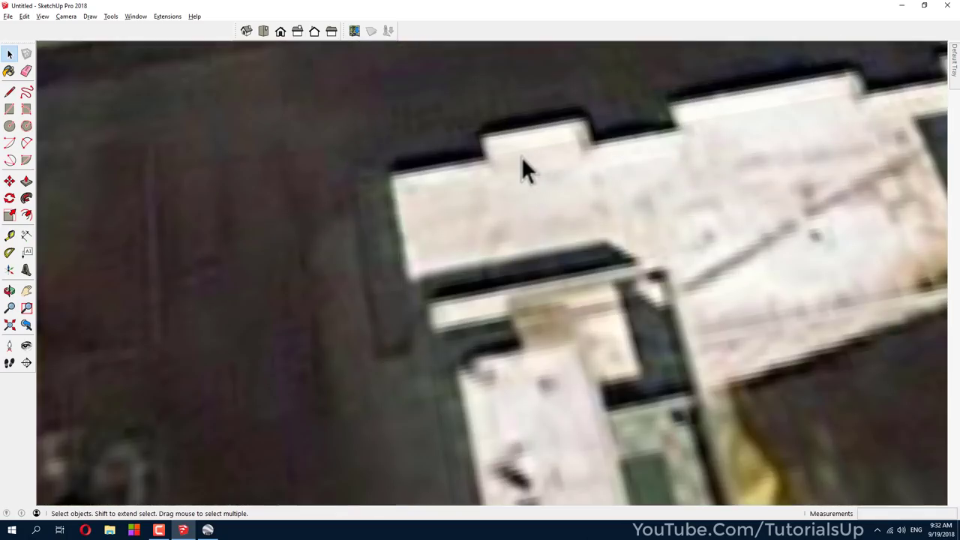
{"action": "scroll", "coordinate": [510, 225], "scroll_direction": "down", "scroll_amount": 1}
Move the 4.jpg image by its roof corner onto the matching corner of the ground image
{"action": "key", "text": "m"}
{"action": "scroll", "coordinate": [490, 262], "scroll_direction": "up", "scroll_amount": 3}
{"action": "left_click", "coordinate": [488, 264]}
{"action": "scroll", "coordinate": [517, 165], "scroll_direction": "down", "scroll_amount": 3}
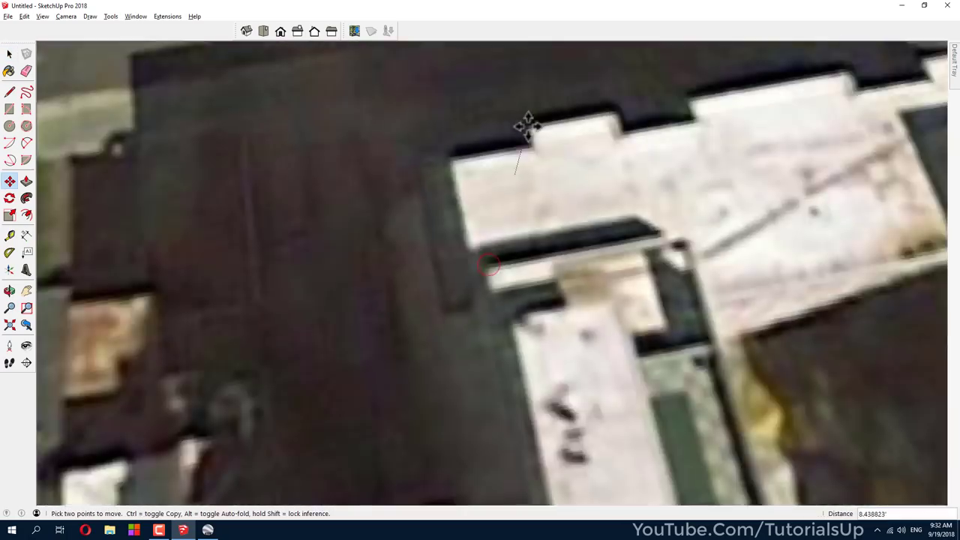
{"action": "scroll", "coordinate": [510, 195], "scroll_direction": "down", "scroll_amount": 3}
{"action": "scroll", "coordinate": [475, 286], "scroll_direction": "up", "scroll_amount": 3}
{"action": "scroll", "coordinate": [475, 285], "scroll_direction": "down", "scroll_amount": 3}
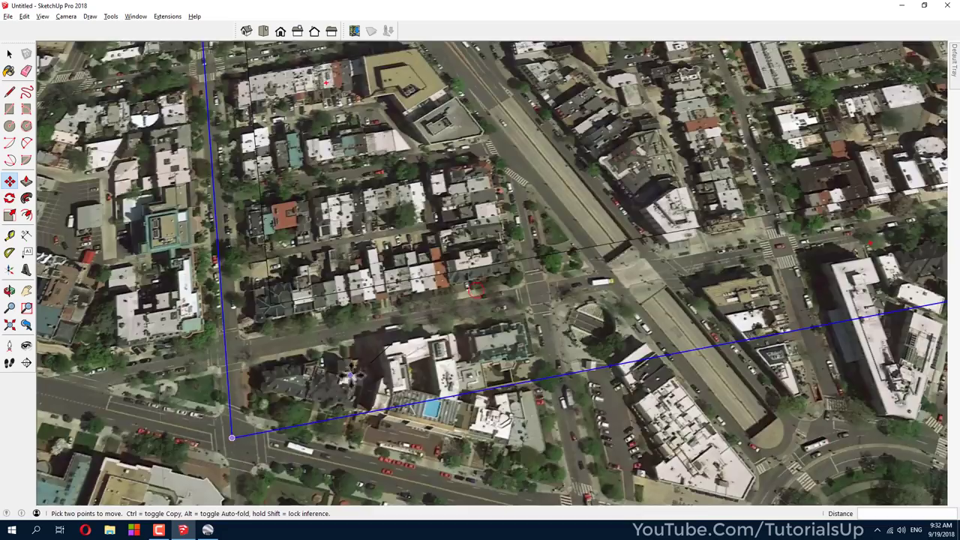
{"action": "scroll", "coordinate": [526, 240], "scroll_direction": "down", "scroll_amount": 3}
{"action": "key", "text": "space"}
{"action": "scroll", "coordinate": [539, 235], "scroll_direction": "up", "scroll_amount": 2}
{"action": "scroll", "coordinate": [417, 396], "scroll_direction": "up", "scroll_amount": 2}
Rotate the fourth aerial image about its corner to roughly follow the map's streets
{"action": "key", "text": "q"}
{"action": "scroll", "coordinate": [365, 341], "scroll_direction": "down", "scroll_amount": 3}
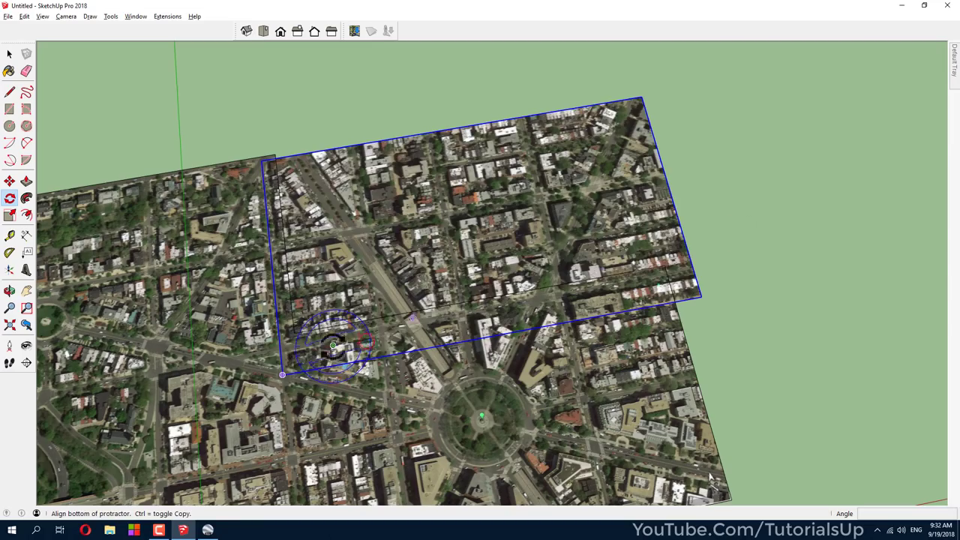
{"action": "left_click", "coordinate": [697, 255]}
{"action": "left_click", "coordinate": [841, 221]}
{"action": "left_click", "coordinate": [669, 138]}
{"action": "key", "text": "space"}
{"action": "scroll", "coordinate": [616, 225], "scroll_direction": "up", "scroll_amount": 3}
{"action": "scroll", "coordinate": [615, 225], "scroll_direction": "down", "scroll_amount": 1}
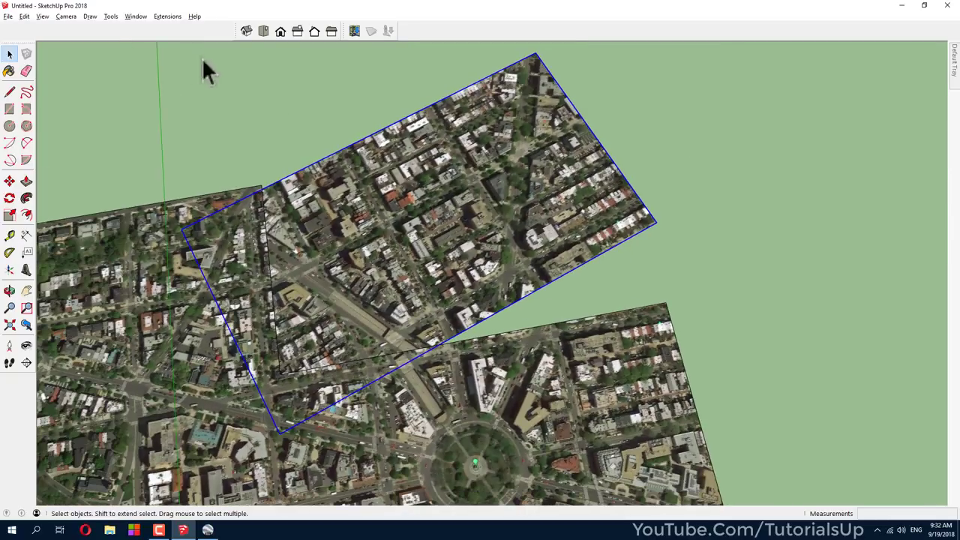
Align the image with Tools > Rotate and Scale using three matching reference points
{"action": "left_click", "coordinate": [110, 16]}
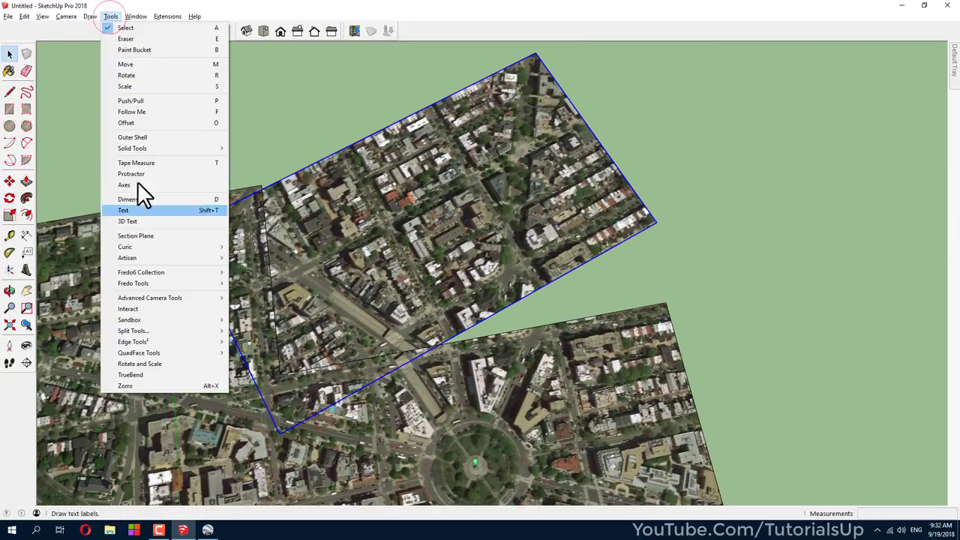
{"action": "left_click", "coordinate": [151, 362]}
{"action": "left_click", "coordinate": [337, 367]}
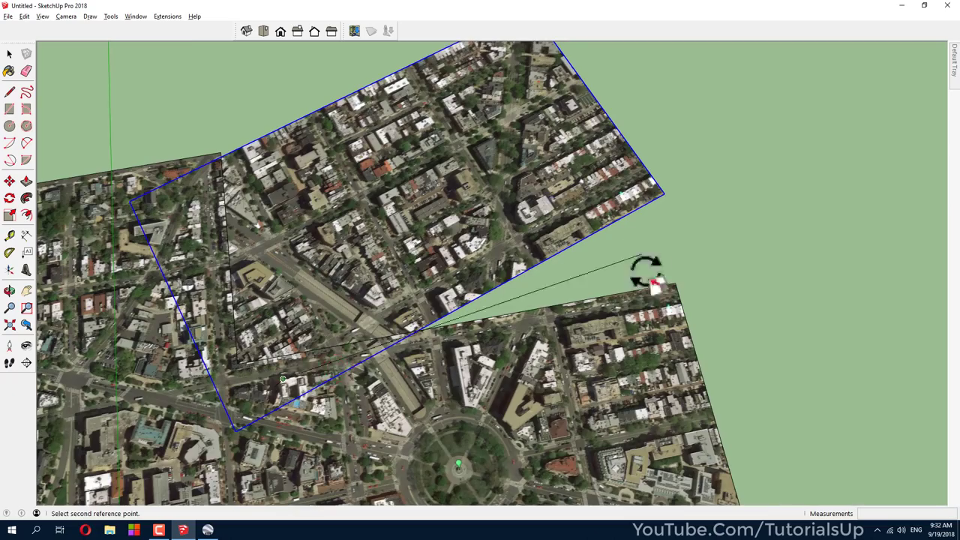
{"action": "scroll", "coordinate": [578, 202], "scroll_direction": "up", "scroll_amount": 3}
{"action": "scroll", "coordinate": [550, 238], "scroll_direction": "up", "scroll_amount": 3}
{"action": "scroll", "coordinate": [547, 208], "scroll_direction": "up", "scroll_amount": 3}
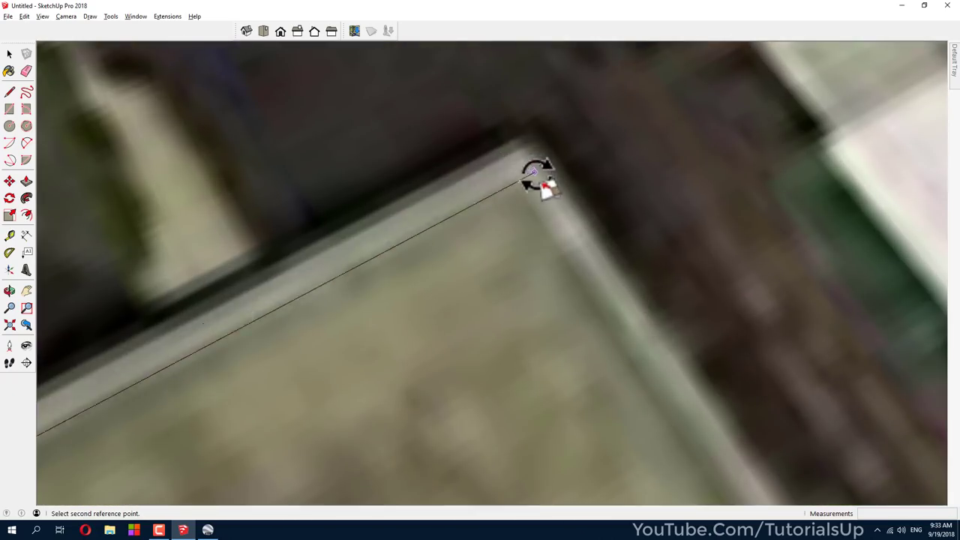
{"action": "left_click", "coordinate": [523, 142]}
{"action": "scroll", "coordinate": [450, 150], "scroll_direction": "down", "scroll_amount": 3}
{"action": "scroll", "coordinate": [432, 188], "scroll_direction": "down", "scroll_amount": 3}
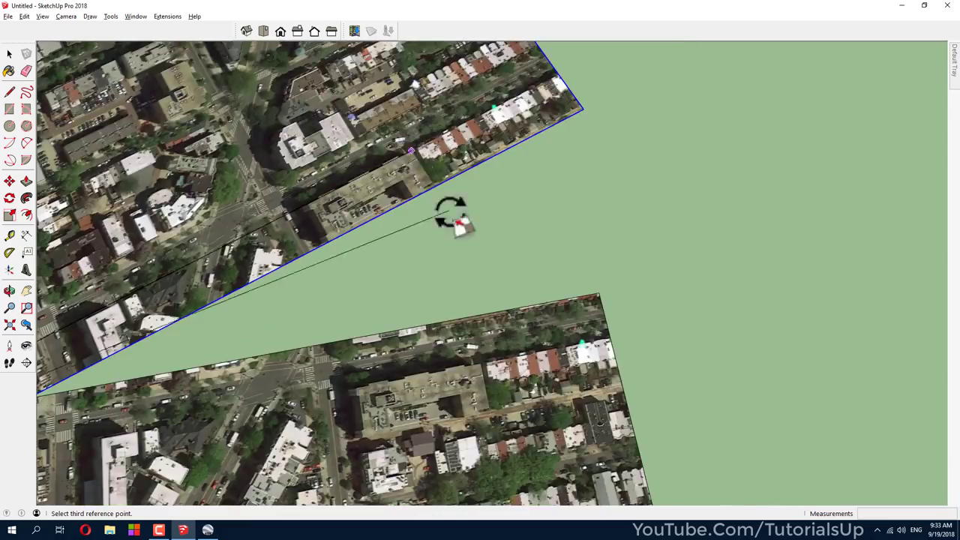
{"action": "scroll", "coordinate": [481, 293], "scroll_direction": "up", "scroll_amount": 3}
{"action": "scroll", "coordinate": [517, 345], "scroll_direction": "up", "scroll_amount": 3}
{"action": "scroll", "coordinate": [571, 330], "scroll_direction": "down", "scroll_amount": 3}
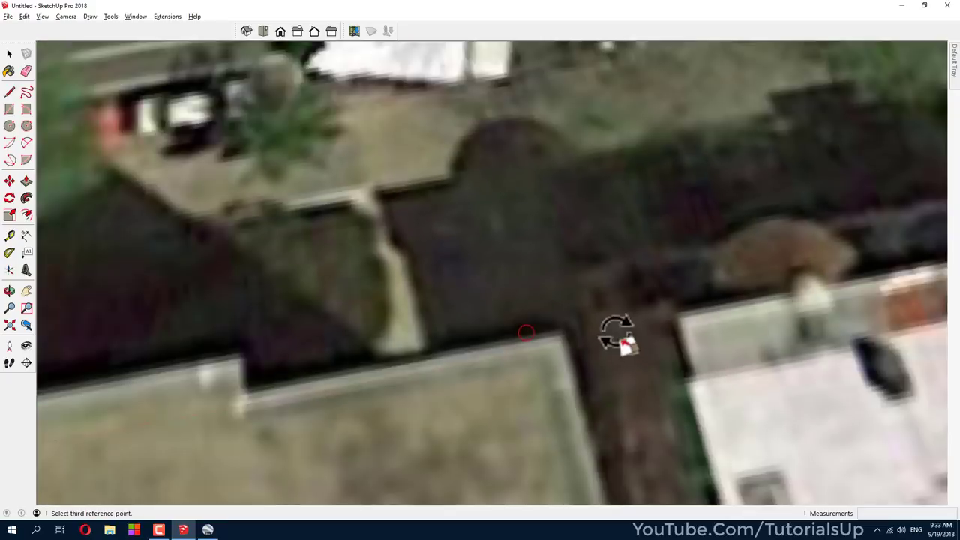
{"action": "scroll", "coordinate": [622, 278], "scroll_direction": "down", "scroll_amount": 5}
{"action": "left_click", "coordinate": [622, 278]}
{"action": "right_click", "coordinate": [536, 222]}
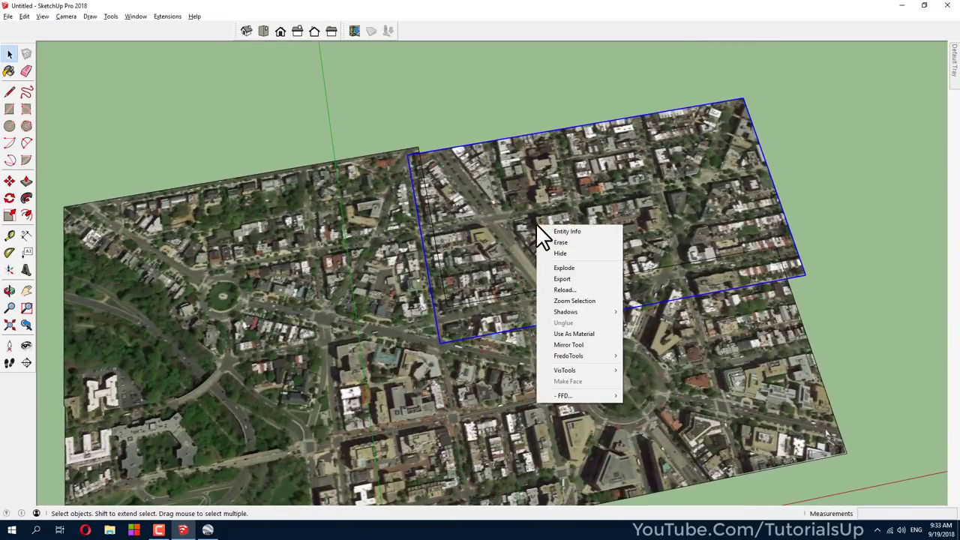
Explode the aligned fourth image so it merges into the ground map
{"action": "left_click", "coordinate": [574, 268]}
{"action": "middle_click_drag", "start_coordinate": [577, 271], "coordinate": [450, 318]}
{"action": "key", "text": "e"}
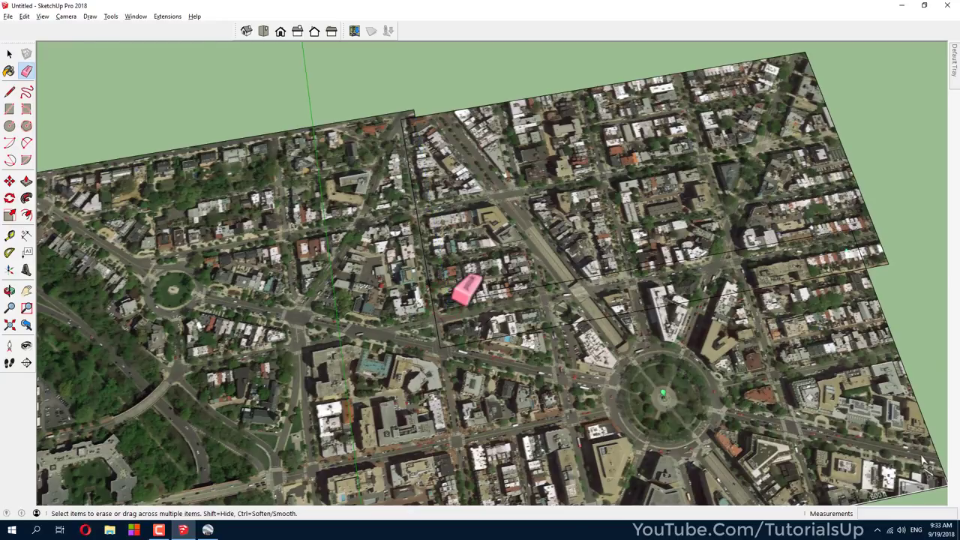
{"action": "scroll", "coordinate": [863, 240], "scroll_direction": "down", "scroll_amount": 3}
{"action": "scroll", "coordinate": [530, 270], "scroll_direction": "up", "scroll_amount": 3}
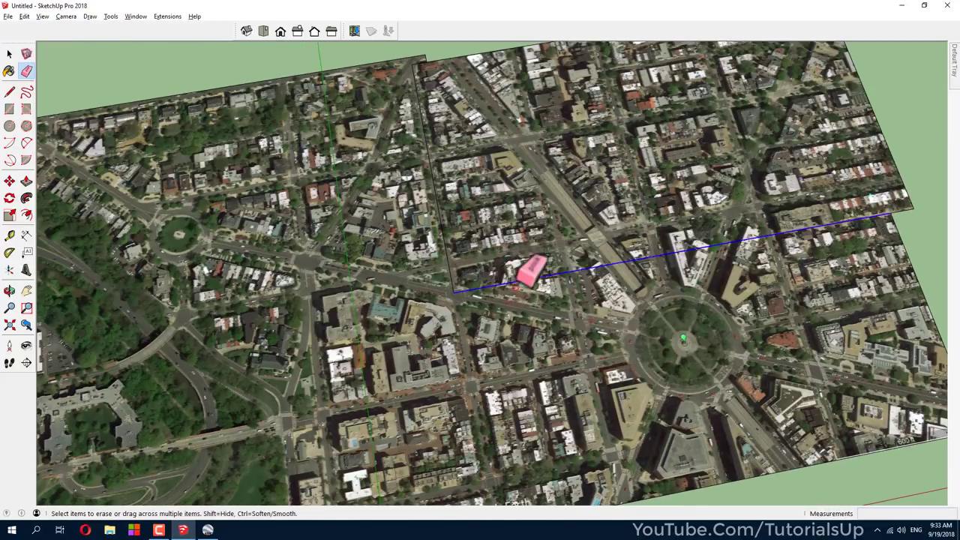
{"action": "scroll", "coordinate": [462, 225], "scroll_direction": "down", "scroll_amount": 3}
{"action": "scroll", "coordinate": [461, 225], "scroll_direction": "up", "scroll_amount": 2}
{"action": "scroll", "coordinate": [461, 225], "scroll_direction": "up", "scroll_amount": 3}
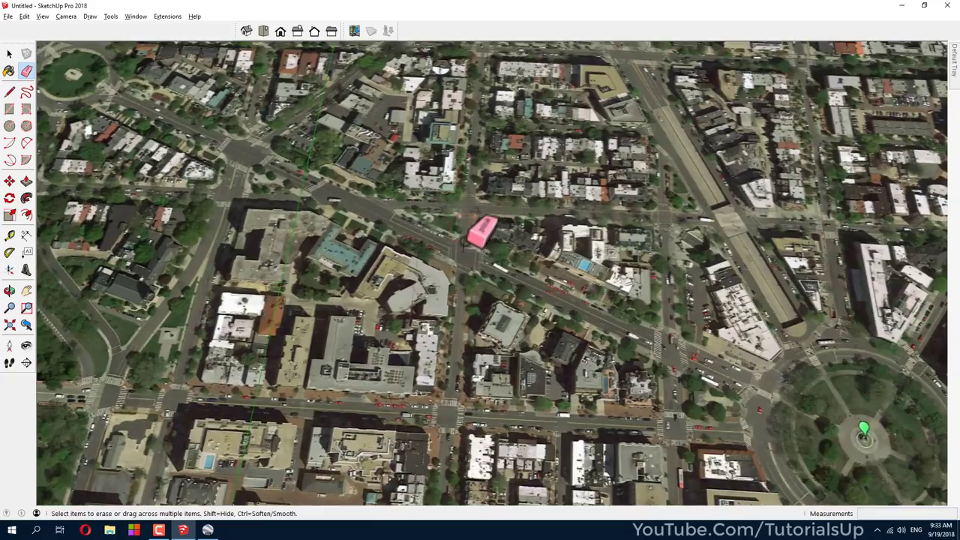
{"action": "scroll", "coordinate": [460, 237], "scroll_direction": "down", "scroll_amount": 3}
{"action": "scroll", "coordinate": [459, 237], "scroll_direction": "down", "scroll_amount": 3}
Orbit and zoom around the roundabout to check that the tile seams are gone
{"action": "middle_click_drag", "start_coordinate": [460, 237], "coordinate": [337, 225]}
{"action": "scroll", "coordinate": [315, 221], "scroll_direction": "up", "scroll_amount": 3}
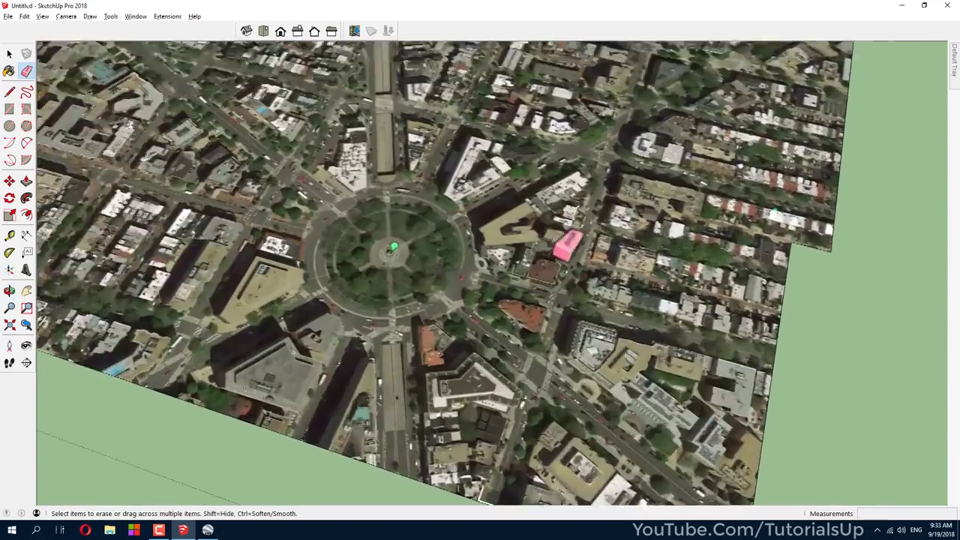
{"action": "scroll", "coordinate": [285, 216], "scroll_direction": "up", "scroll_amount": 3}
{"action": "scroll", "coordinate": [506, 215], "scroll_direction": "up", "scroll_amount": 3}
{"action": "scroll", "coordinate": [578, 225], "scroll_direction": "up", "scroll_amount": 2}
{"action": "scroll", "coordinate": [517, 229], "scroll_direction": "up", "scroll_amount": 1}
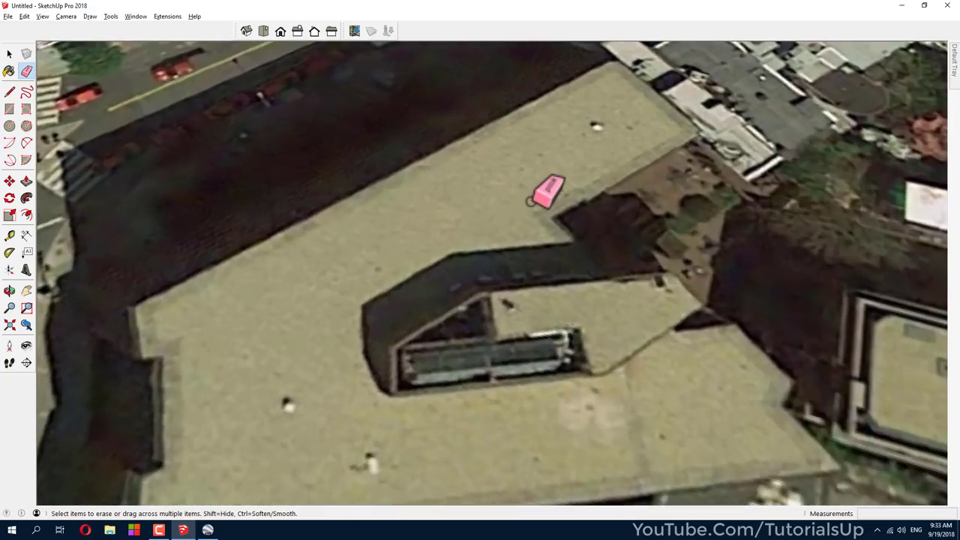
{"action": "scroll", "coordinate": [533, 204], "scroll_direction": "down", "scroll_amount": 1}
{"action": "scroll", "coordinate": [615, 330], "scroll_direction": "down", "scroll_amount": 3}
{"action": "scroll", "coordinate": [624, 336], "scroll_direction": "down", "scroll_amount": 3}
{"action": "scroll", "coordinate": [654, 345], "scroll_direction": "down", "scroll_amount": 2}
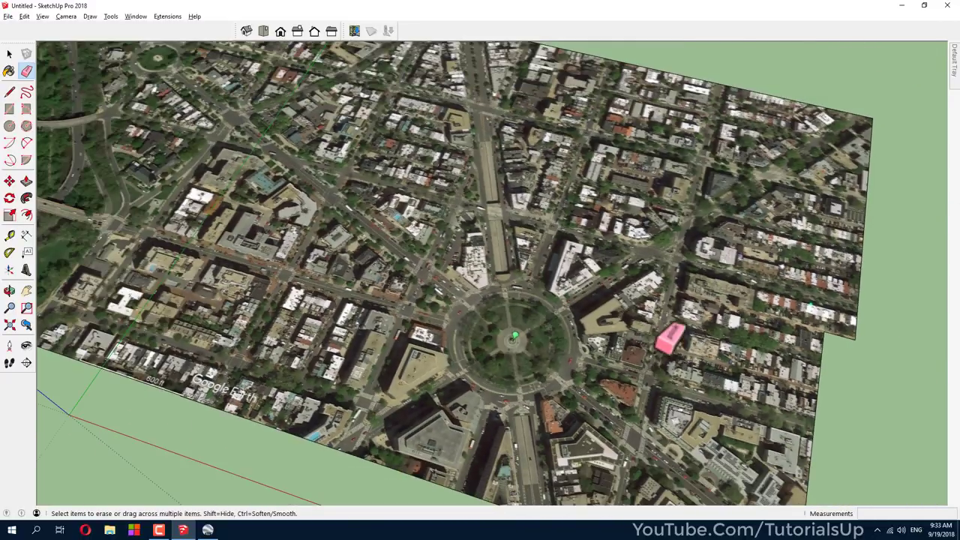
{"action": "scroll", "coordinate": [665, 358], "scroll_direction": "down", "scroll_amount": 1}
{"action": "scroll", "coordinate": [668, 359], "scroll_direction": "down", "scroll_amount": 1}
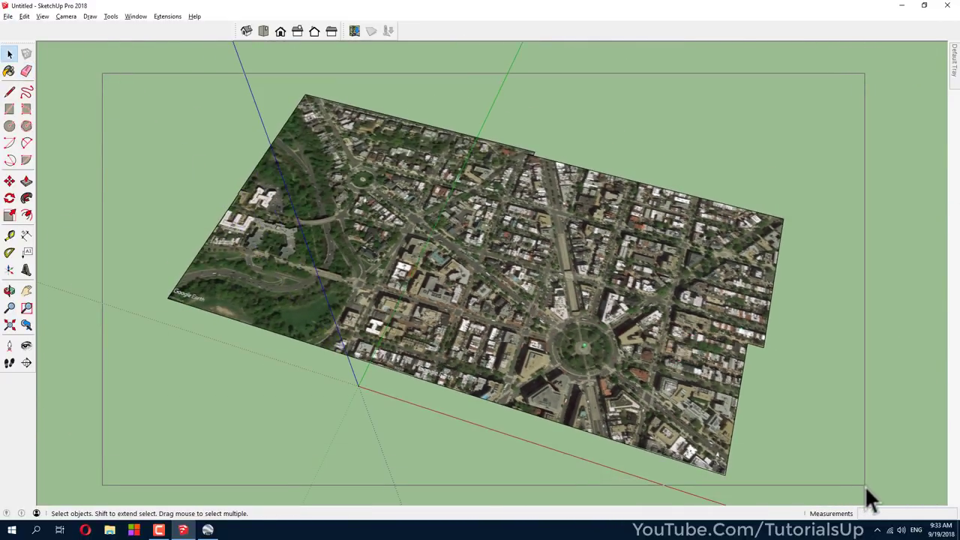
Select the entire merged aerial map and make it a group
{"action": "left_click_drag", "start_coordinate": [865, 485], "coordinate": [866, 486]}
{"action": "right_click", "coordinate": [421, 220]}
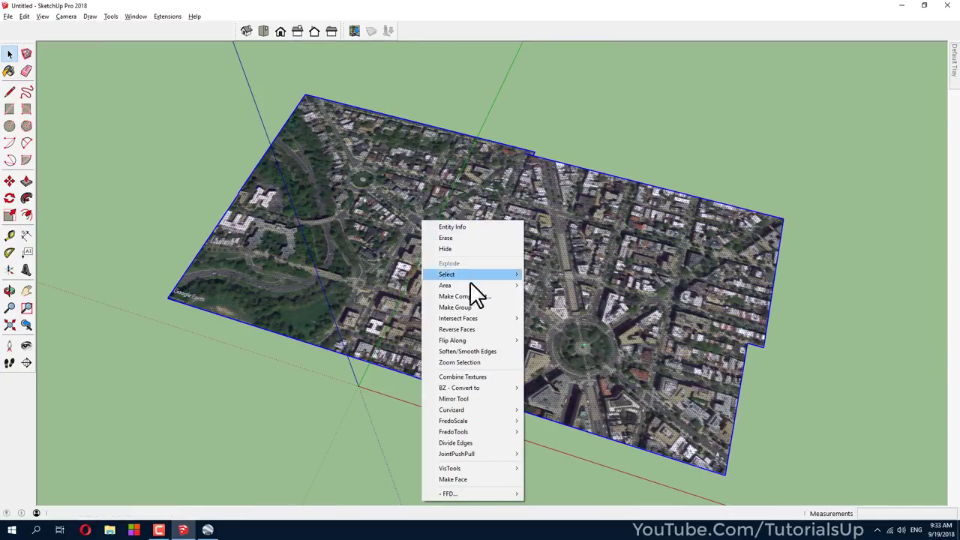
{"action": "left_click", "coordinate": [491, 307]}
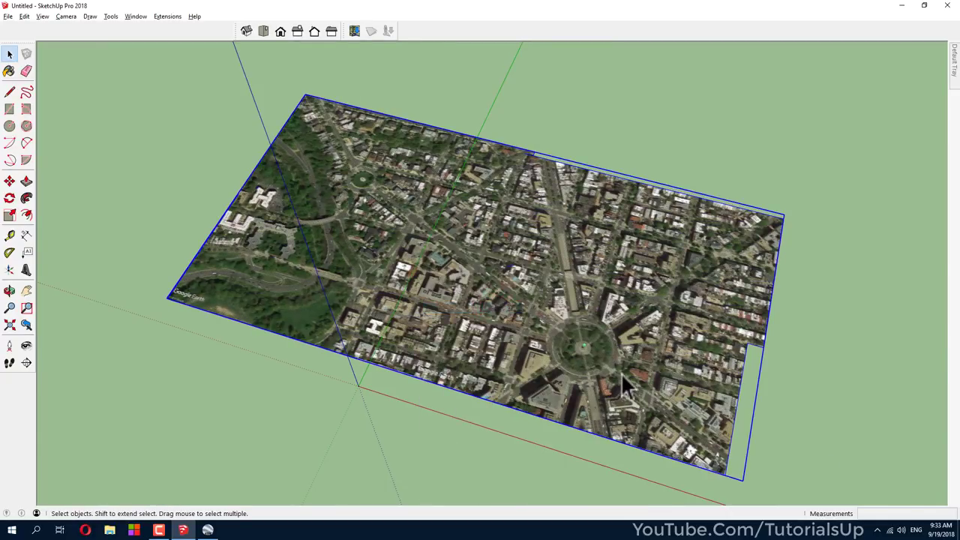
{"action": "scroll", "coordinate": [574, 358], "scroll_direction": "up", "scroll_amount": 3}
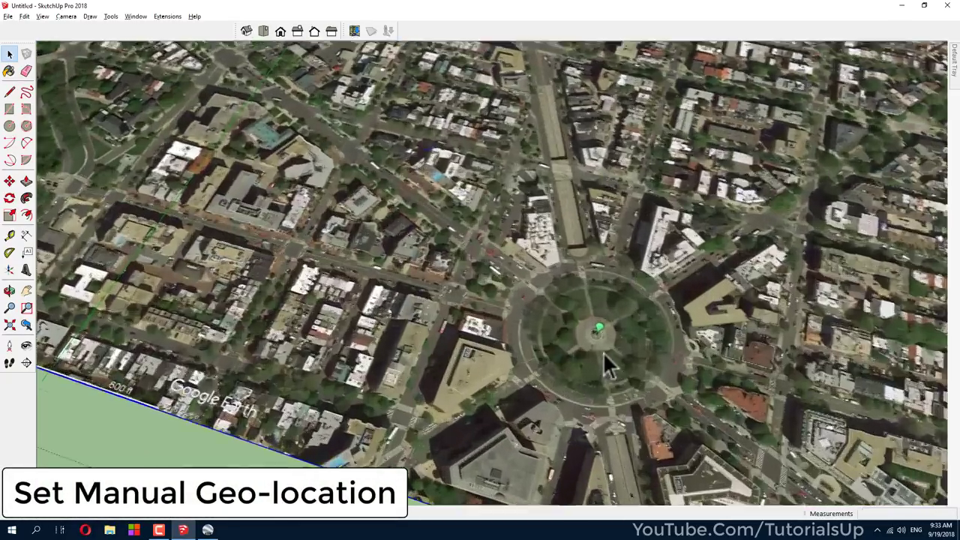
{"action": "scroll", "coordinate": [603, 352], "scroll_direction": "up", "scroll_amount": 2}
{"action": "scroll", "coordinate": [609, 344], "scroll_direction": "up", "scroll_amount": 3}
{"action": "scroll", "coordinate": [626, 329], "scroll_direction": "up", "scroll_amount": 3}
{"action": "scroll", "coordinate": [606, 345], "scroll_direction": "up", "scroll_amount": 2}
Move the map group so the Dupont Circle fountain sits on the axes origin
{"action": "key", "text": "m"}
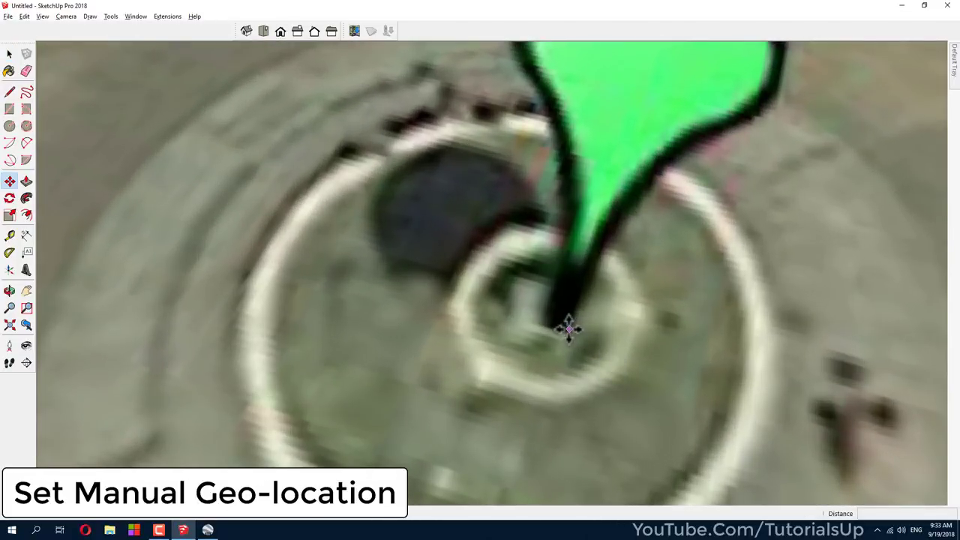
{"action": "scroll", "coordinate": [593, 278], "scroll_direction": "down", "scroll_amount": 3}
{"action": "scroll", "coordinate": [611, 244], "scroll_direction": "down", "scroll_amount": 3}
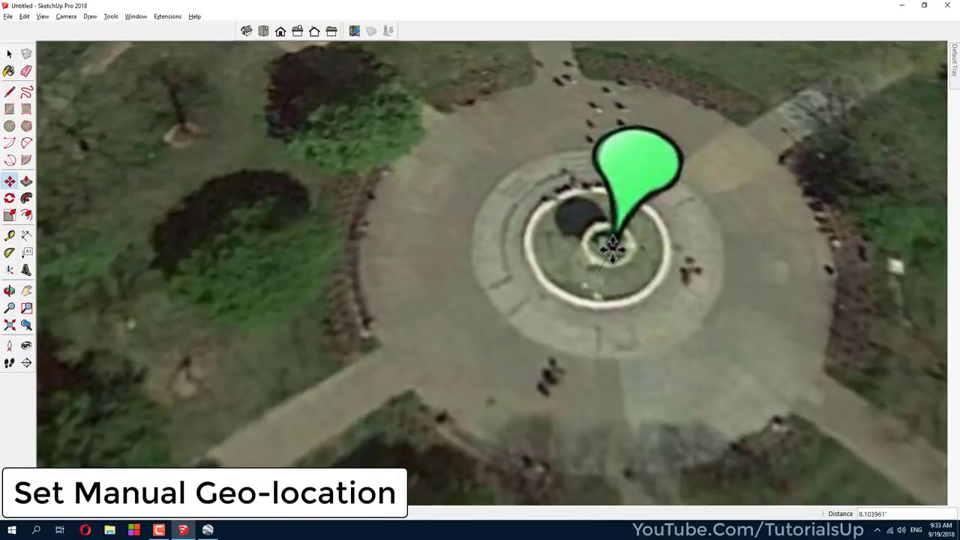
{"action": "scroll", "coordinate": [613, 239], "scroll_direction": "down", "scroll_amount": 3}
{"action": "scroll", "coordinate": [613, 247], "scroll_direction": "down", "scroll_amount": 3}
{"action": "scroll", "coordinate": [612, 248], "scroll_direction": "down", "scroll_amount": 3}
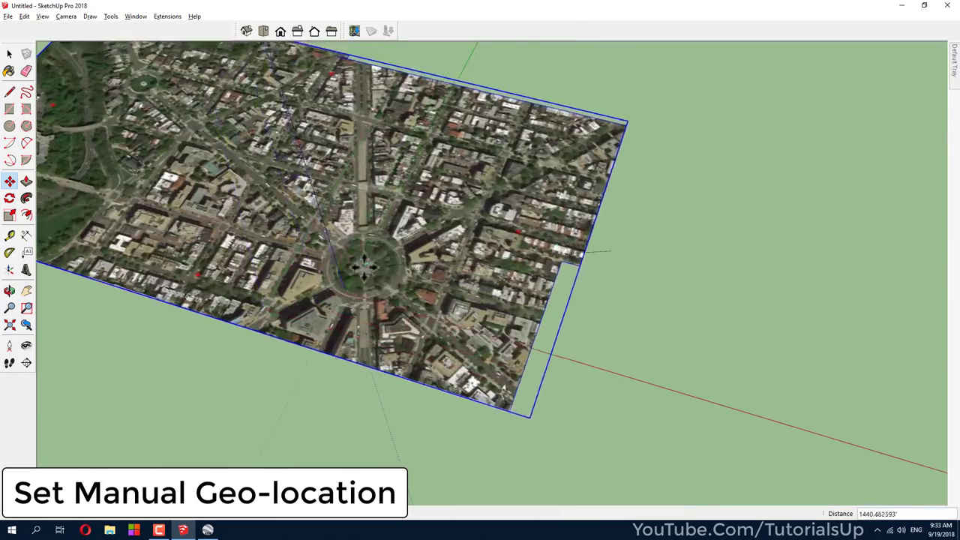
{"action": "scroll", "coordinate": [330, 315], "scroll_direction": "up", "scroll_amount": 3}
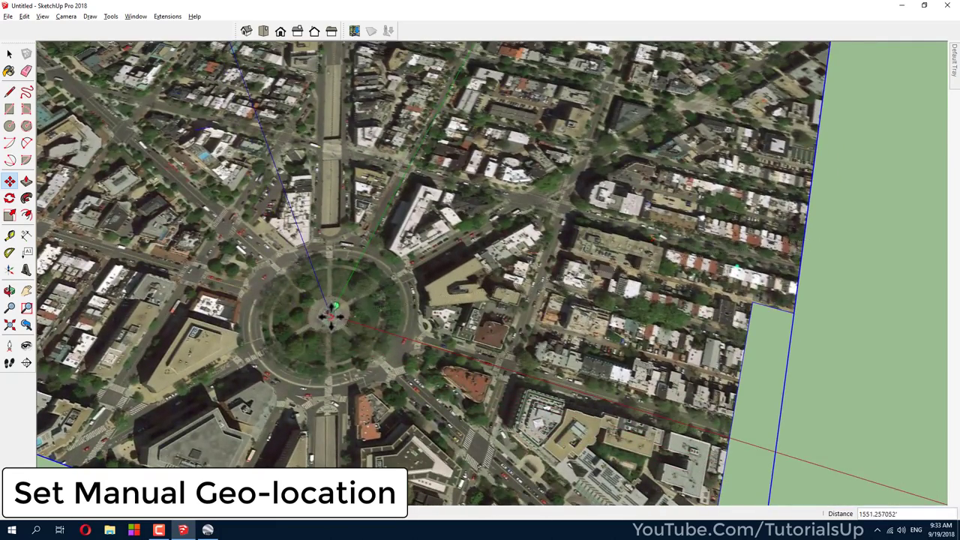
{"action": "scroll", "coordinate": [515, 350], "scroll_direction": "down", "scroll_amount": 5}
{"action": "middle_click_drag", "start_coordinate": [515, 350], "coordinate": [526, 316]}
{"action": "scroll", "coordinate": [525, 315], "scroll_direction": "up", "scroll_amount": 2}
{"action": "scroll", "coordinate": [525, 315], "scroll_direction": "up", "scroll_amount": 2}
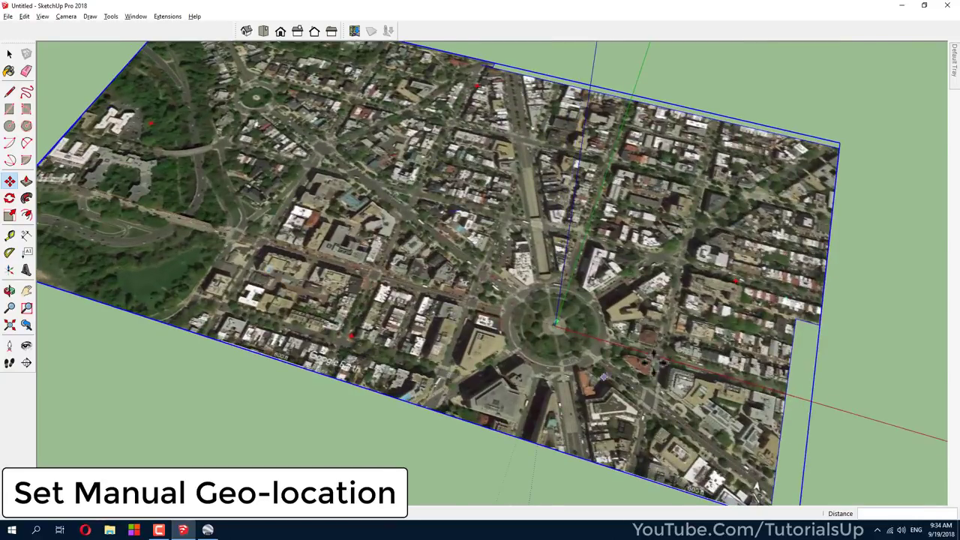
{"action": "middle_click_drag", "start_coordinate": [604, 378], "coordinate": [624, 345]}
{"action": "key", "text": "space"}
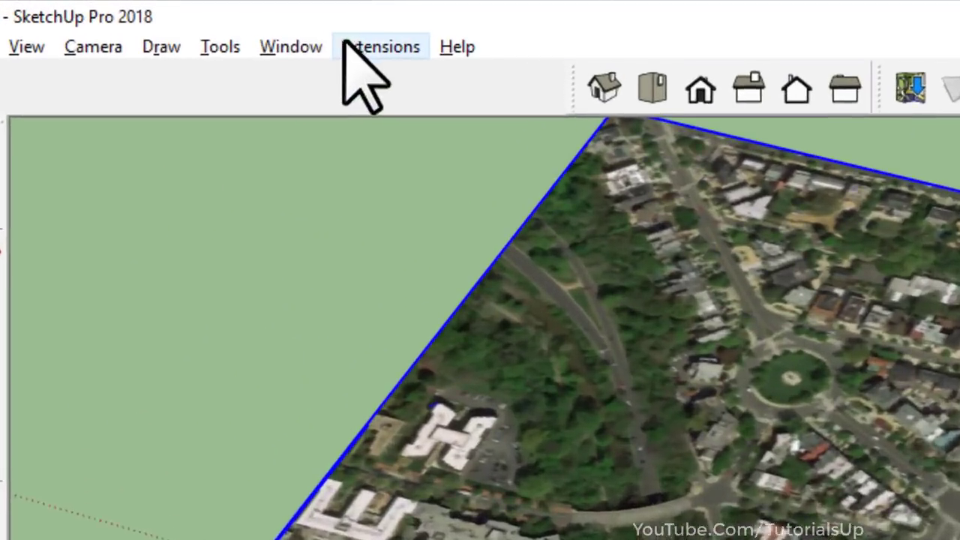
Open Model Info Geo-location's manual entry and select the Boulder latitude and longitude values
{"action": "left_click", "coordinate": [139, 15]}
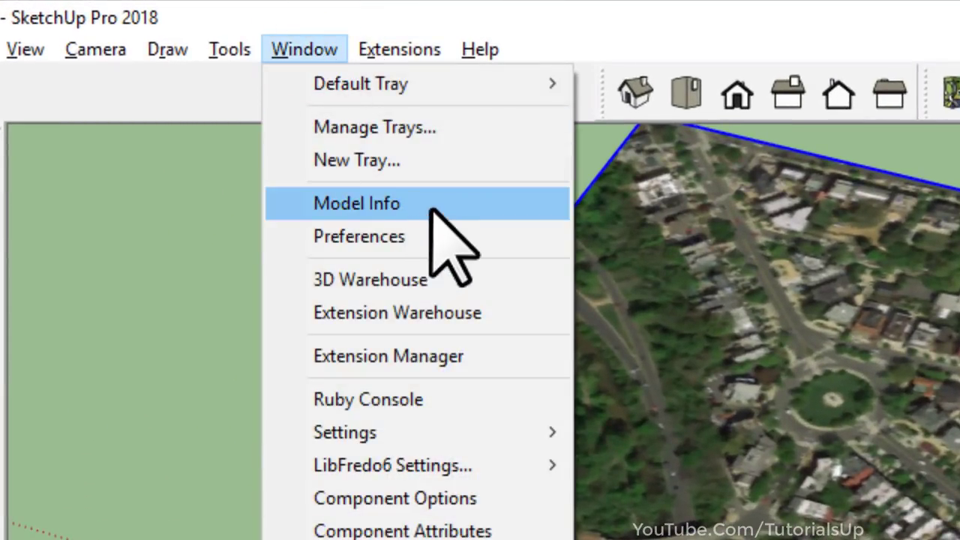
{"action": "left_click", "coordinate": [450, 203]}
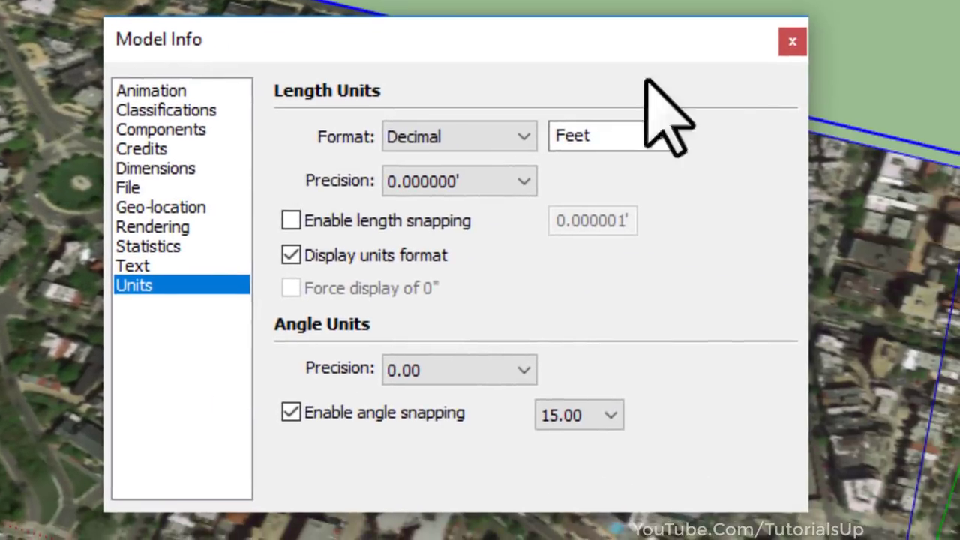
{"action": "left_click", "coordinate": [196, 210]}
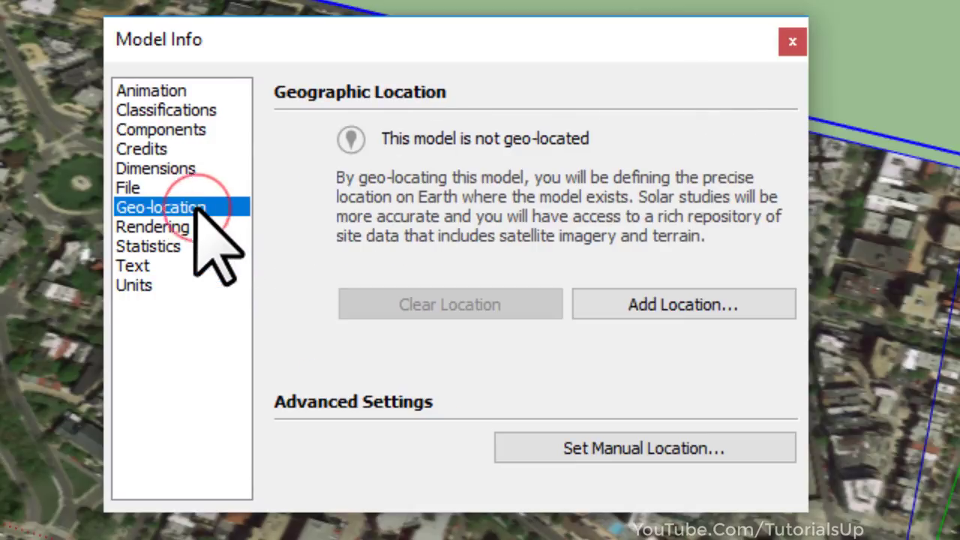
{"action": "left_click", "coordinate": [660, 442]}
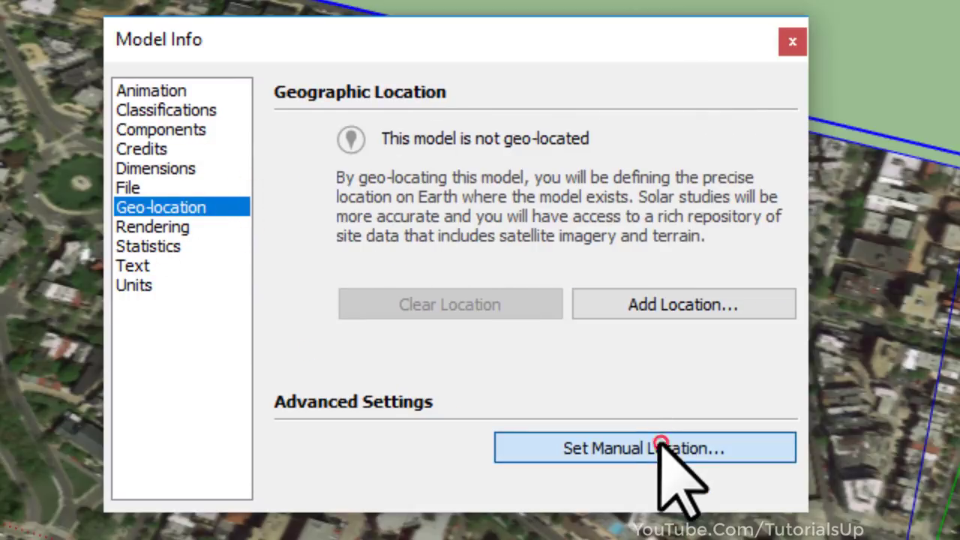
{"action": "left_click_drag", "start_coordinate": [535, 291], "coordinate": [298, 293]}
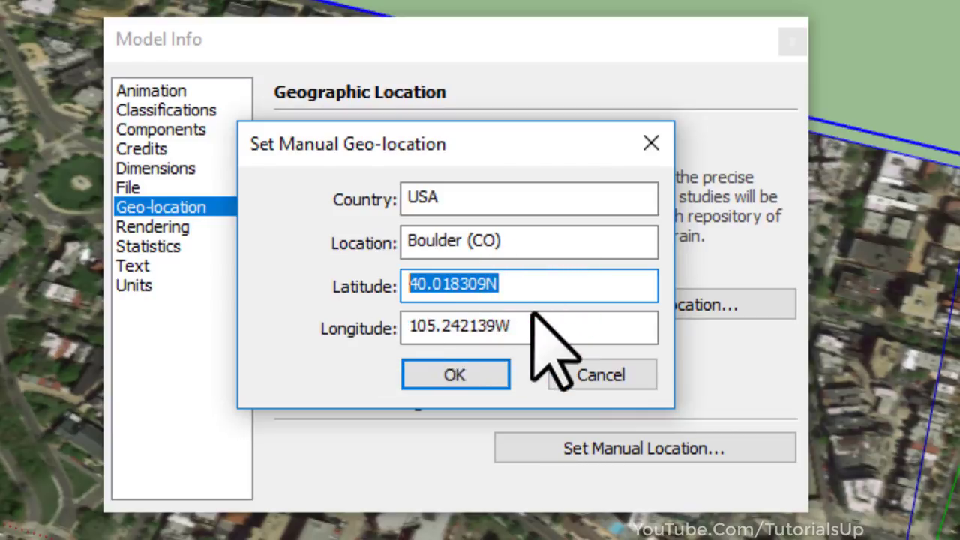
{"action": "left_click_drag", "start_coordinate": [549, 326], "coordinate": [255, 332]}
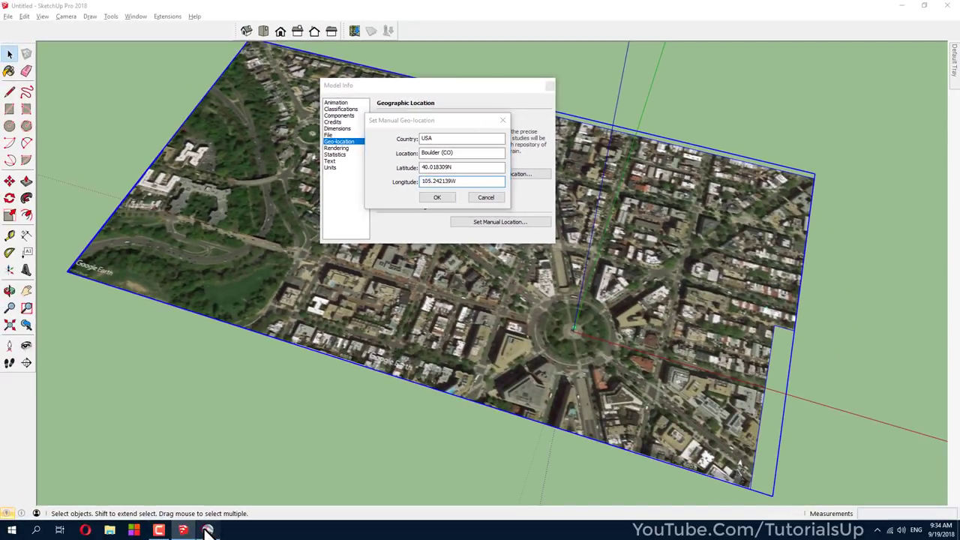
In Google Earth Pro, inspect the green placemark's latitude and longitude in its Properties
{"action": "left_click", "coordinate": [208, 530]}
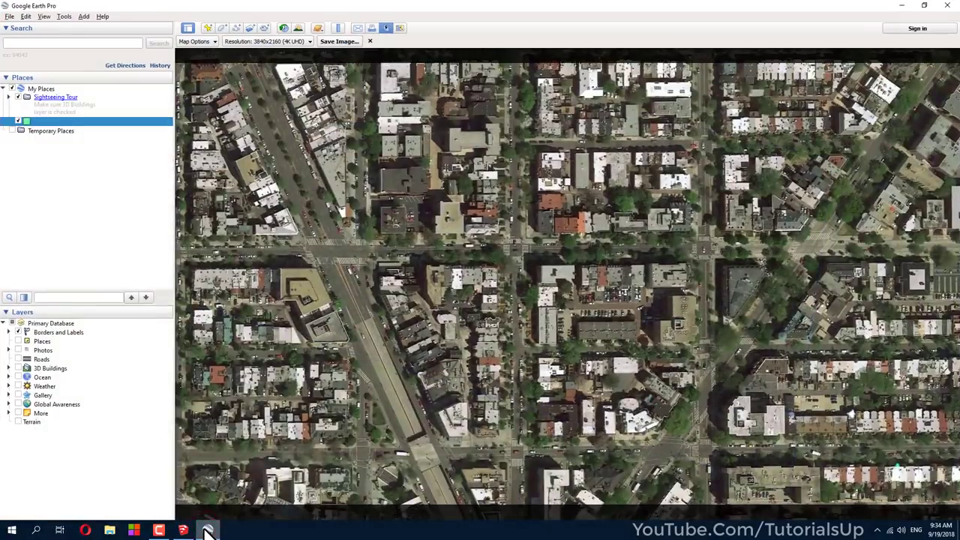
{"action": "scroll", "coordinate": [382, 398], "scroll_direction": "down", "scroll_amount": 5}
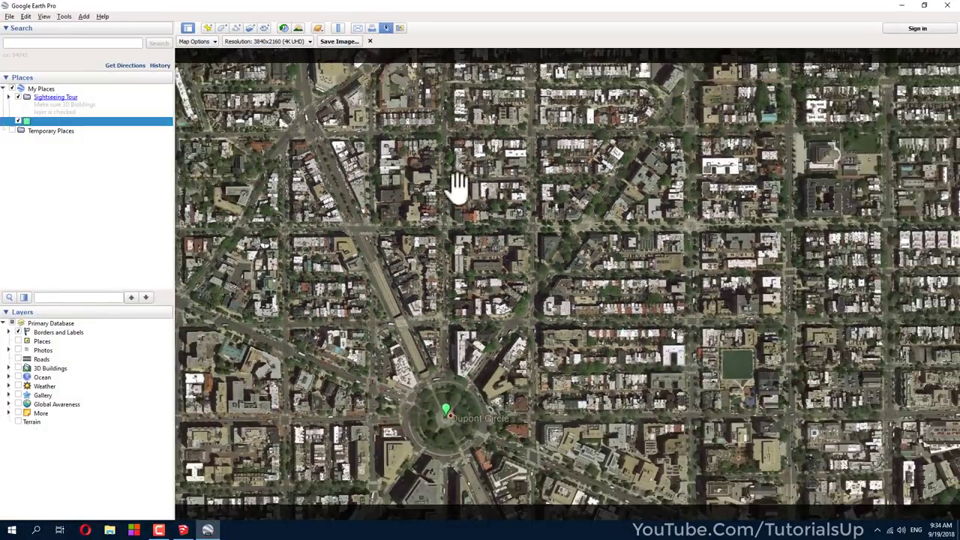
{"action": "scroll", "coordinate": [434, 384], "scroll_direction": "up", "scroll_amount": 5}
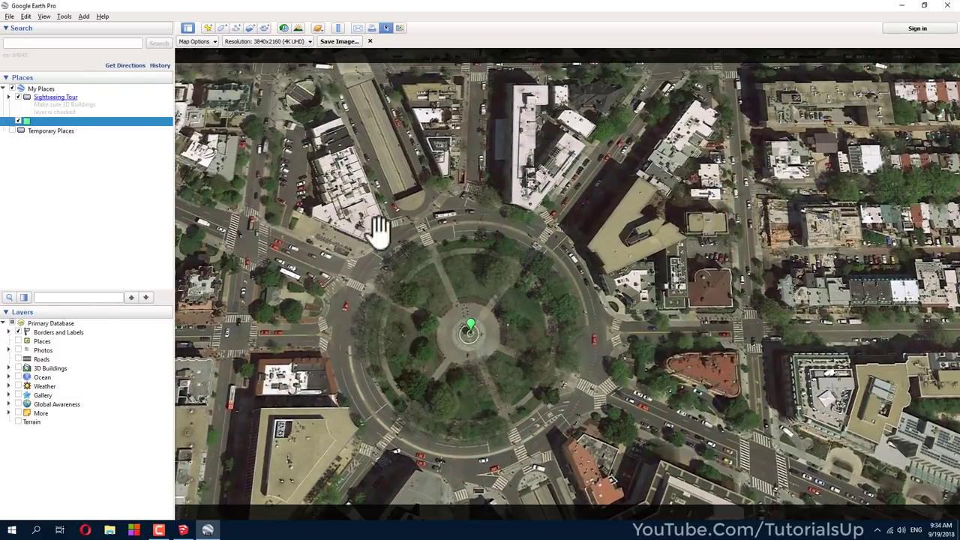
{"action": "right_click", "coordinate": [470, 324]}
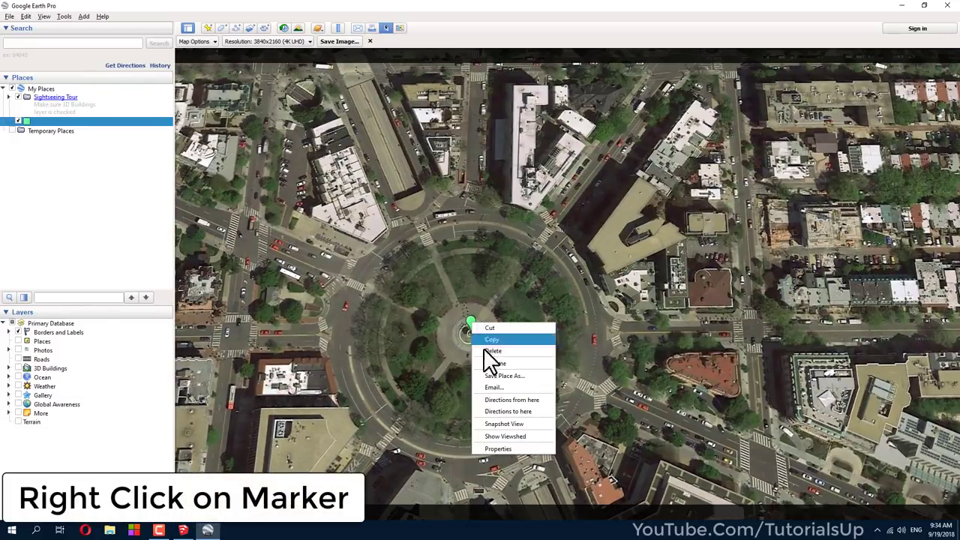
{"action": "left_click", "coordinate": [509, 451]}
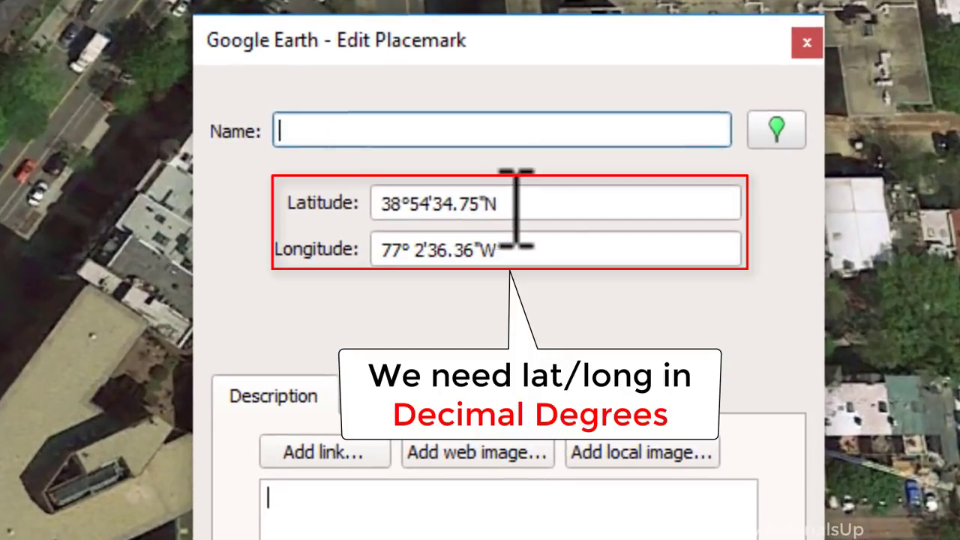
{"action": "triple_click", "coordinate": [517, 204]}
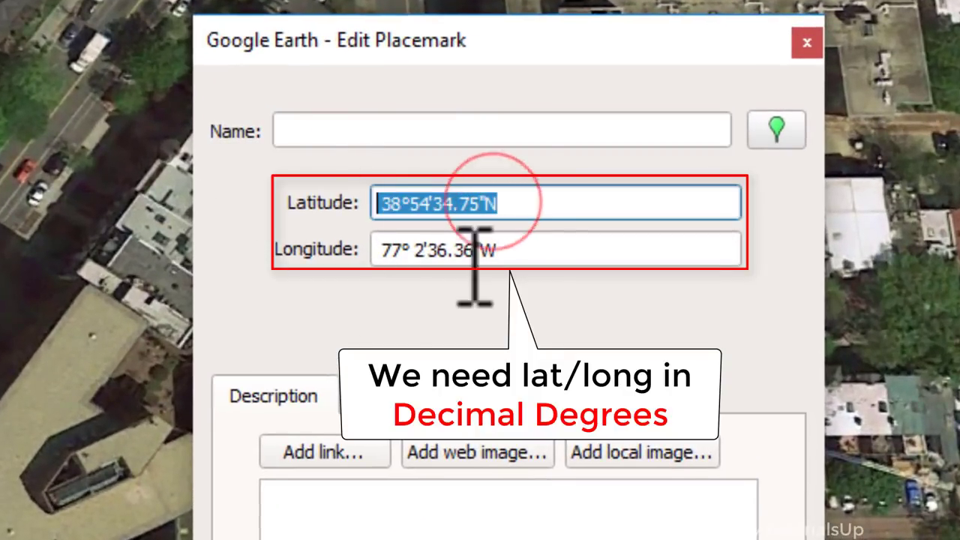
{"action": "left_click", "coordinate": [595, 257]}
{"action": "left_click_drag", "start_coordinate": [537, 256], "coordinate": [322, 255]}
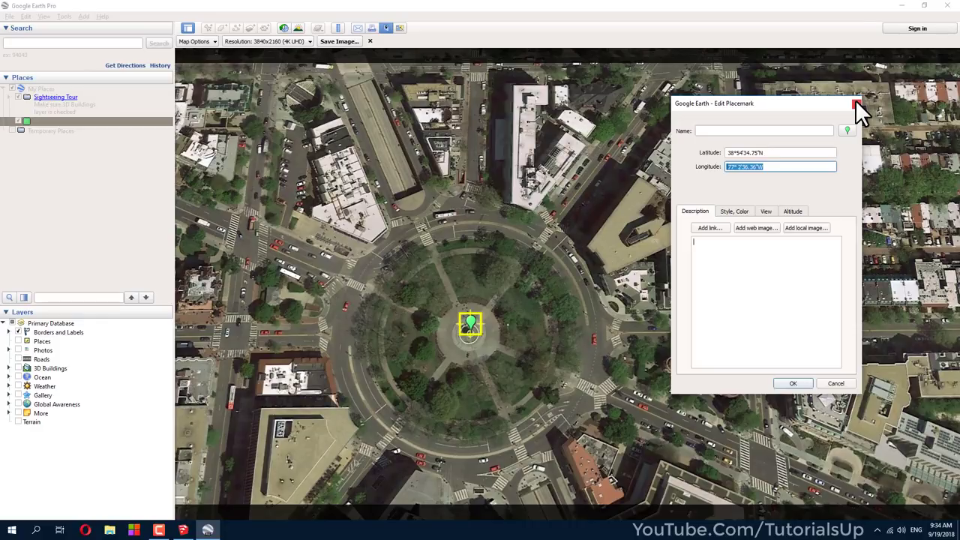
{"action": "left_click", "coordinate": [856, 102]}
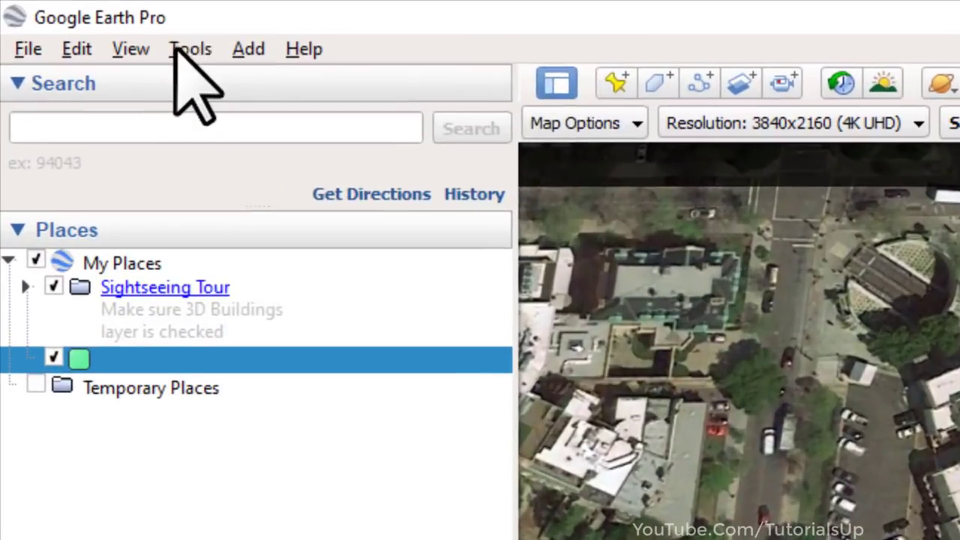
Set Google Earth's Show Lat/Long option to Decimal Degrees
{"action": "left_click", "coordinate": [63, 15]}
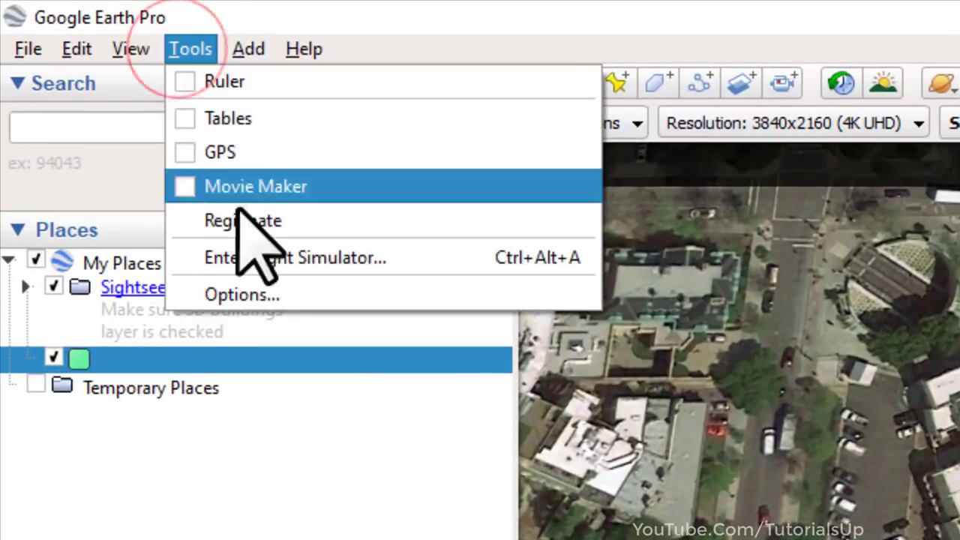
{"action": "left_click", "coordinate": [252, 295]}
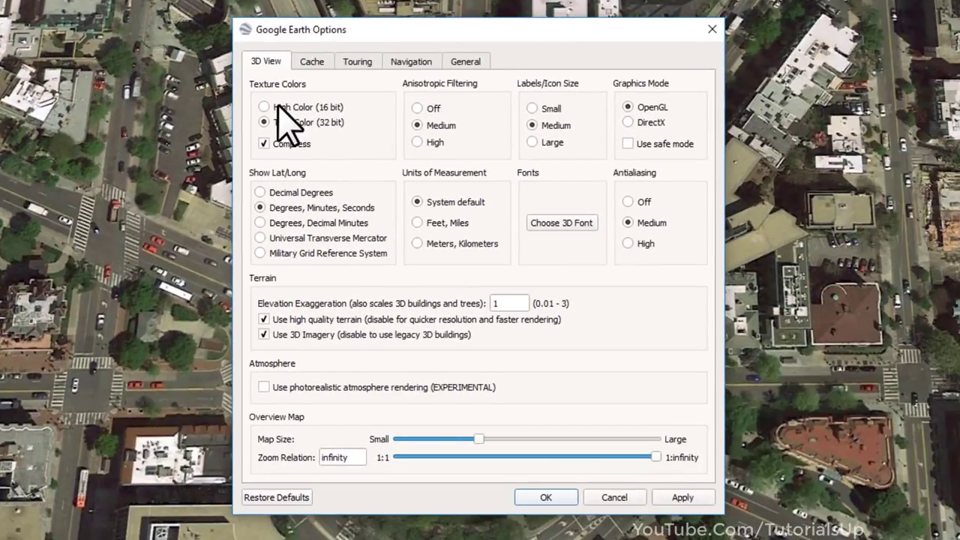
{"action": "left_click", "coordinate": [565, 503]}
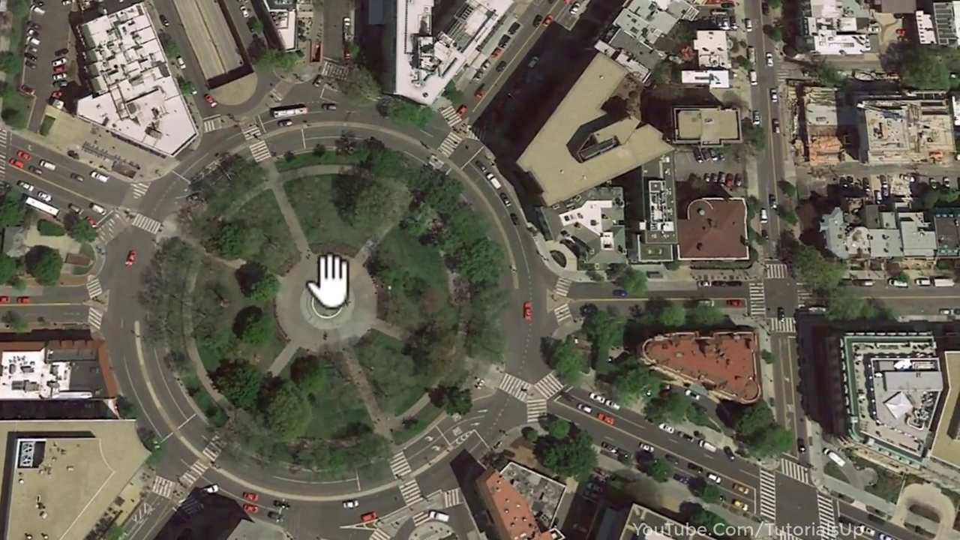
Copy the placemark's latitude 38.909652 from its Properties
{"action": "right_click", "coordinate": [331, 281]}
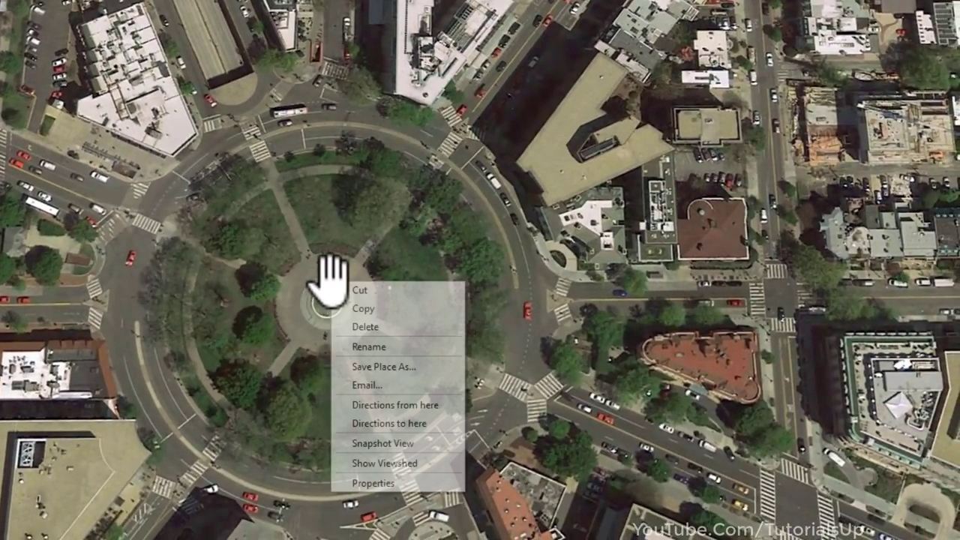
{"action": "left_click", "coordinate": [405, 483]}
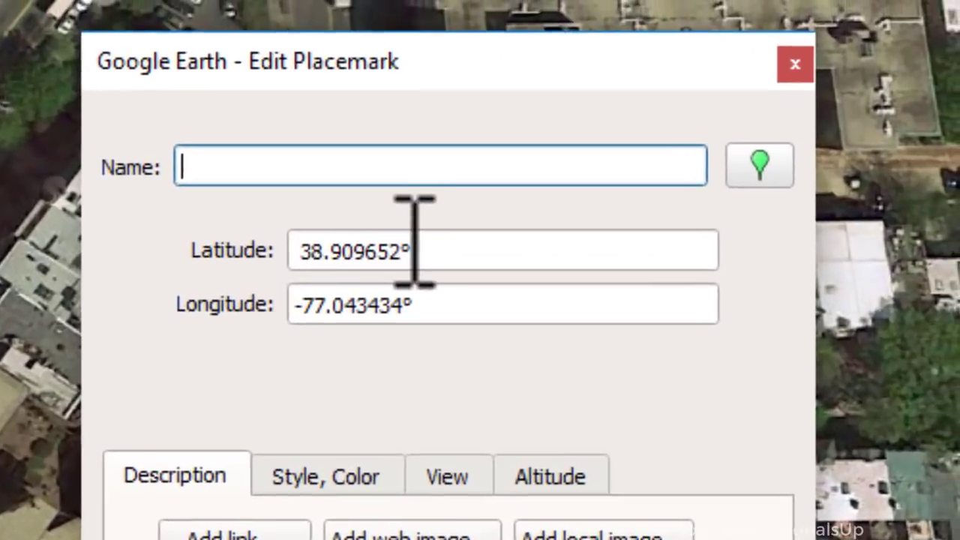
{"action": "left_click_drag", "start_coordinate": [533, 172], "coordinate": [363, 160]}
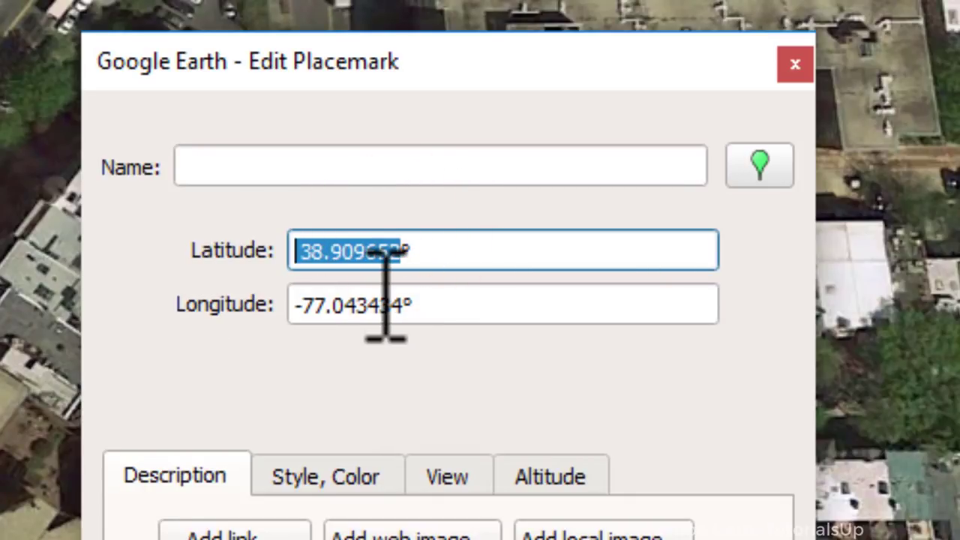
{"action": "right_click", "coordinate": [341, 252]}
{"action": "left_click", "coordinate": [439, 407]}
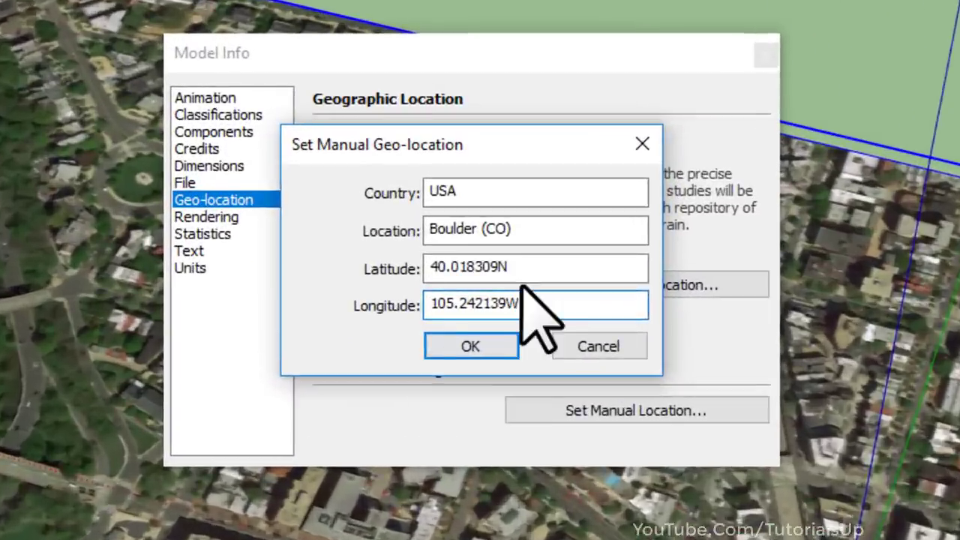
Replace SketchUp's old latitude 40.018309N with the pasted 38.909652
{"action": "left_click_drag", "start_coordinate": [527, 270], "coordinate": [431, 267]}
{"action": "key", "text": "Delete"}
{"action": "right_click", "coordinate": [440, 269]}
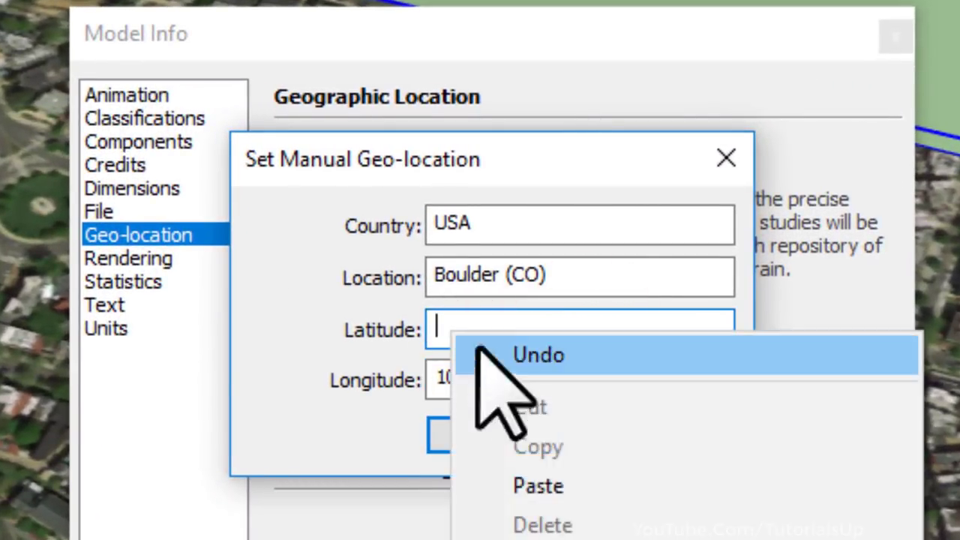
{"action": "left_click", "coordinate": [596, 486]}
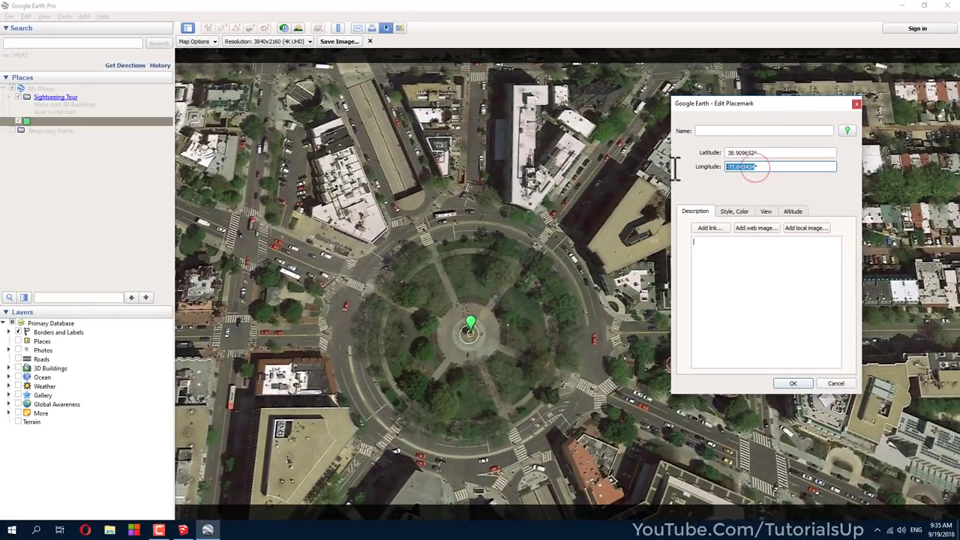
Copy the longitude -77.043434 from Google Earth and paste it over 105.242139W
{"action": "right_click", "coordinate": [736, 168]}
{"action": "left_click", "coordinate": [763, 204]}
{"action": "left_click", "coordinate": [183, 529]}
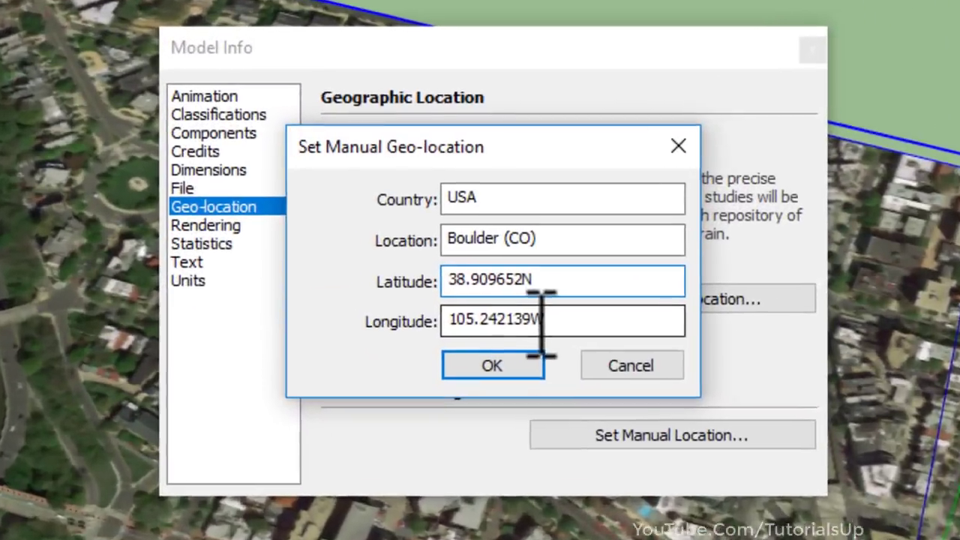
{"action": "left_click_drag", "start_coordinate": [470, 198], "coordinate": [372, 204]}
{"action": "key", "text": "BackSpace"}
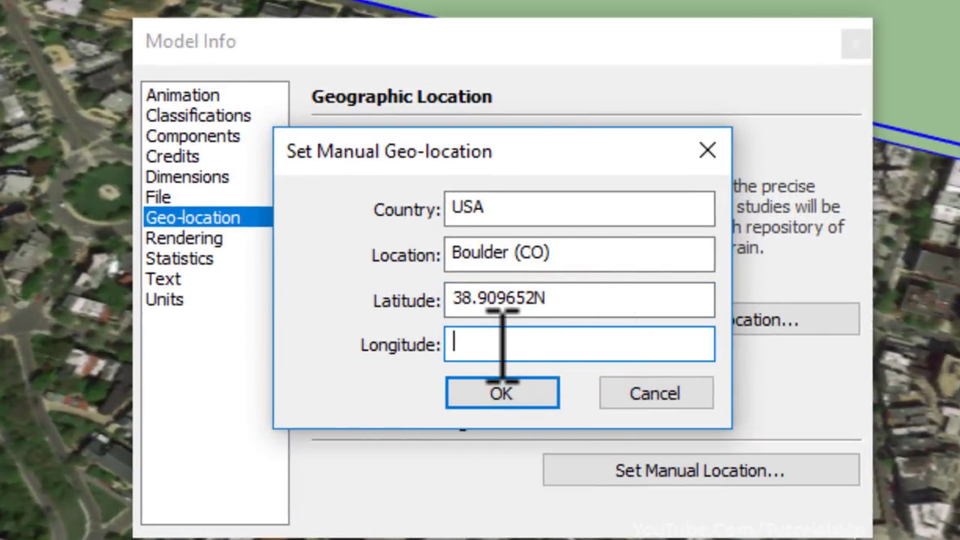
{"action": "right_click", "coordinate": [500, 343]}
{"action": "left_click", "coordinate": [607, 529]}
Confirm the manual geo-location and close Model Info
{"action": "left_click", "coordinate": [498, 392]}
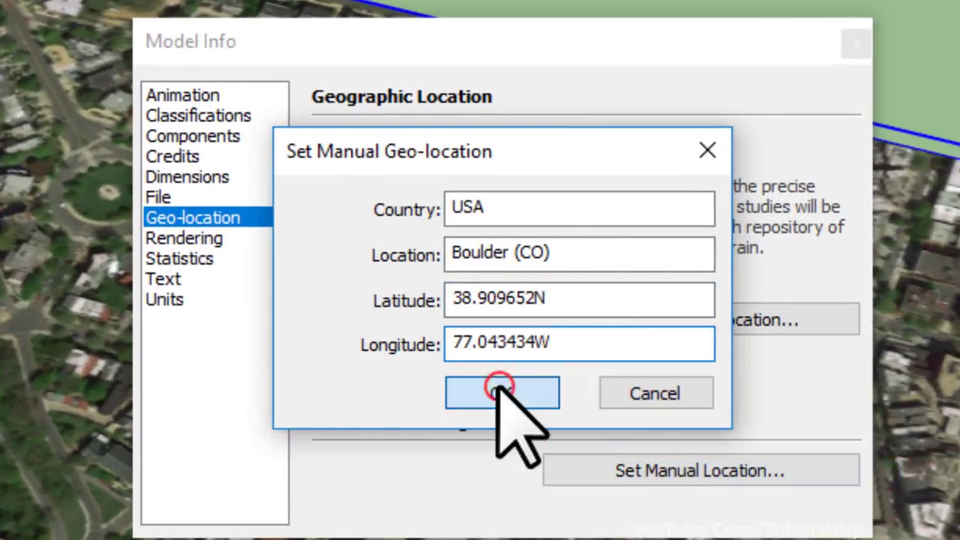
{"action": "left_click", "coordinate": [855, 44]}
{"action": "left_click_drag", "start_coordinate": [506, 189], "coordinate": [526, 199]}
{"action": "key", "text": "space"}
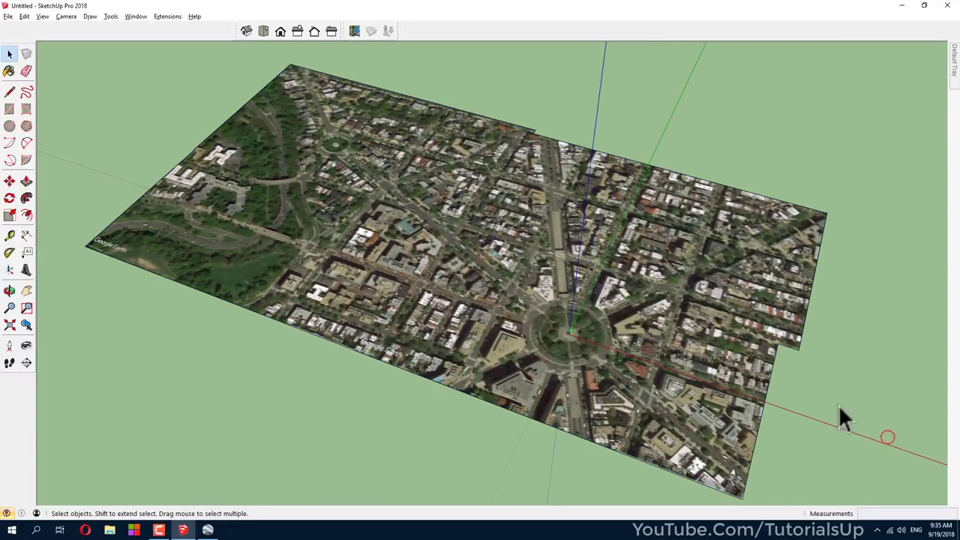
Draw a circle on the Dupont Circle roundabout's outer edge
{"action": "scroll", "coordinate": [590, 351], "scroll_direction": "up", "scroll_amount": 10}
{"action": "key", "text": "o"}
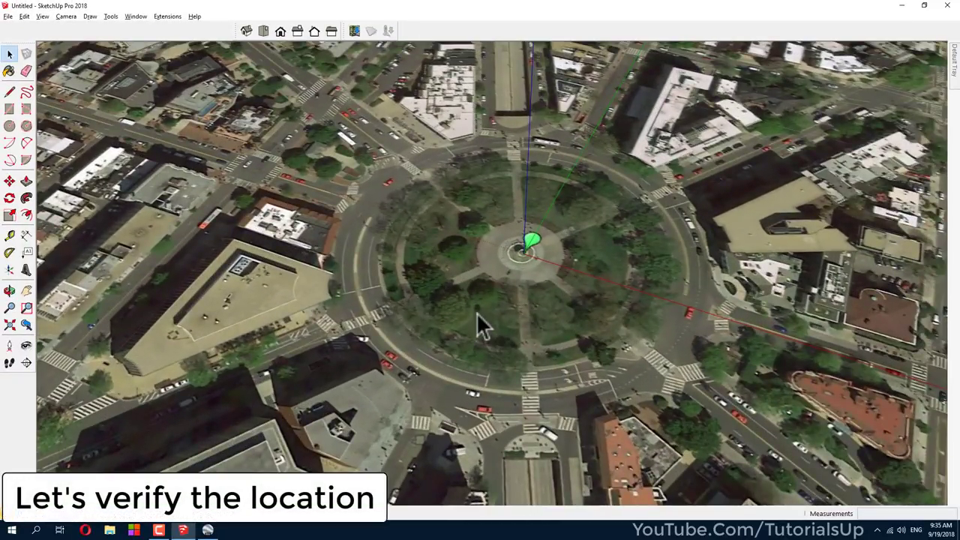
{"action": "left_click_drag", "start_coordinate": [482, 322], "coordinate": [491, 330]}
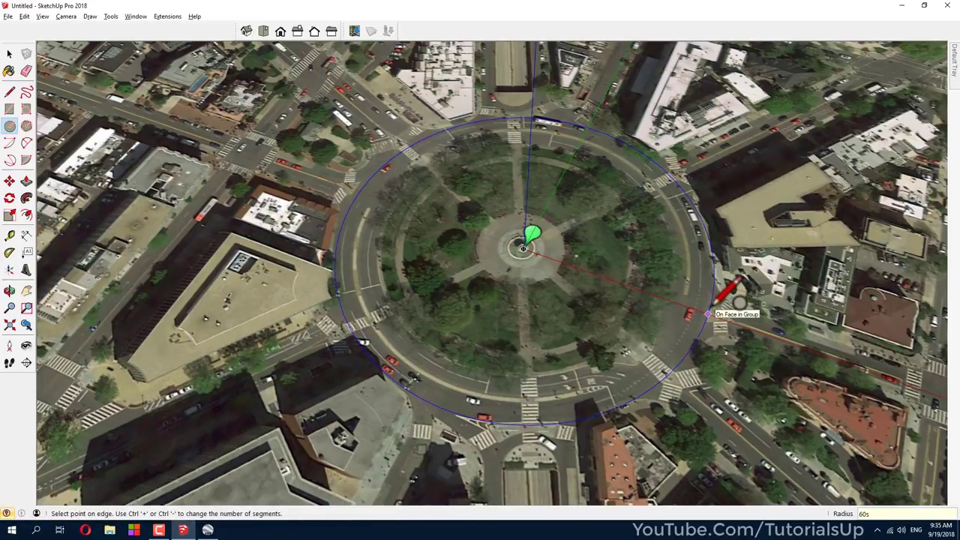
{"action": "left_click", "coordinate": [708, 313]}
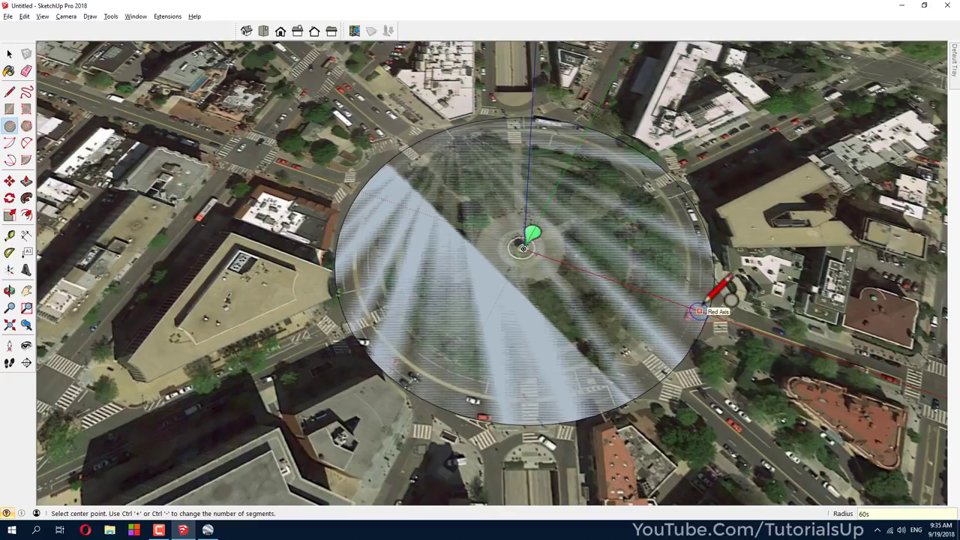
Offset the circle inward to form the roadway ring
{"action": "key", "text": "p"}
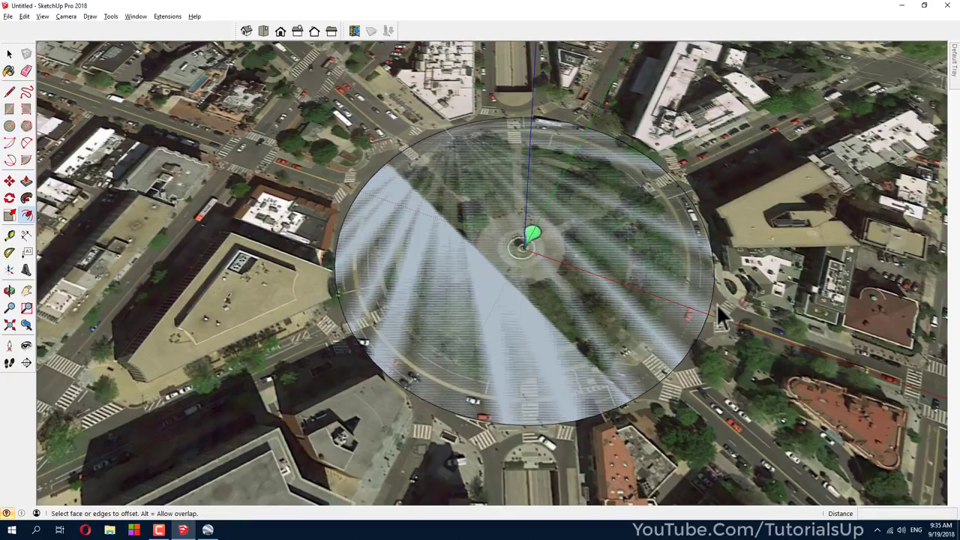
{"action": "left_click", "coordinate": [711, 308]}
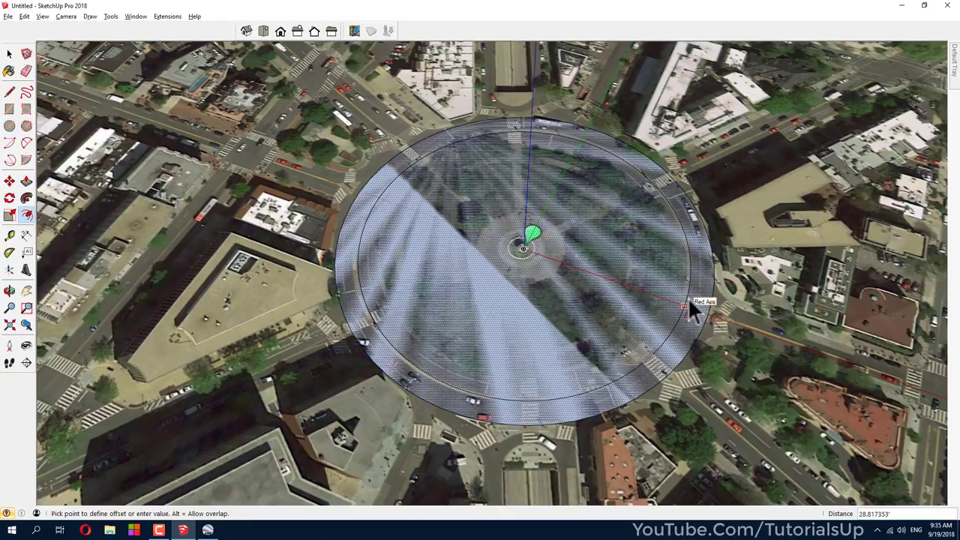
{"action": "left_click", "coordinate": [688, 297]}
{"action": "key", "text": "space"}
Push/Pull the ring upward into a wall and zoom out to see it on the map
{"action": "key", "text": "p"}
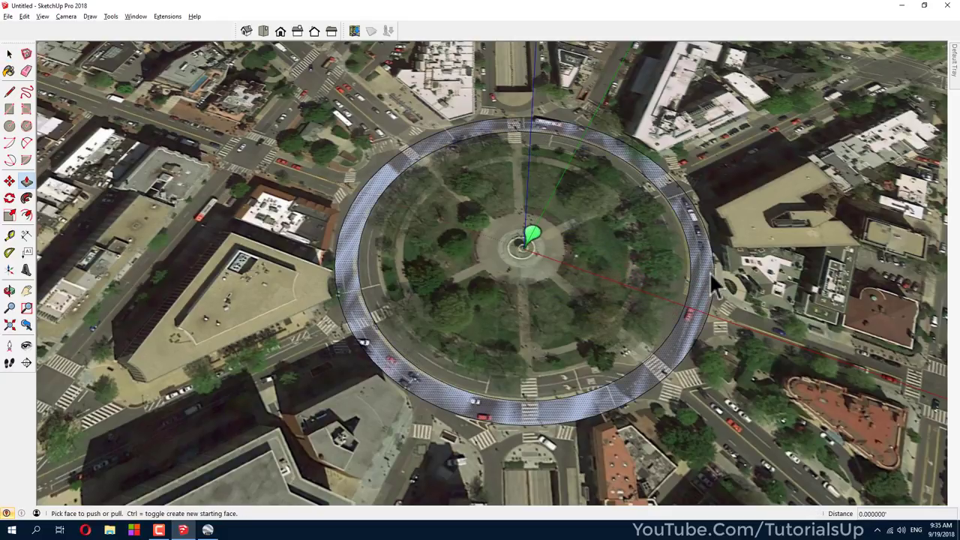
{"action": "left_click_drag", "start_coordinate": [713, 284], "coordinate": [719, 259]}
{"action": "left_click", "coordinate": [720, 244]}
{"action": "key", "text": "space"}
{"action": "scroll", "coordinate": [622, 225], "scroll_direction": "down", "scroll_amount": 5}
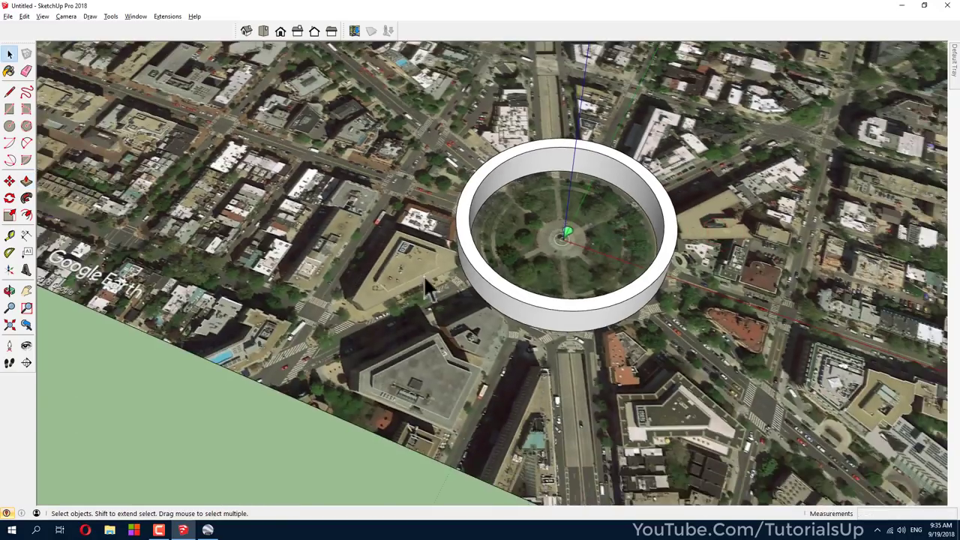
{"action": "scroll", "coordinate": [424, 277], "scroll_direction": "down", "scroll_amount": 3}
{"action": "scroll", "coordinate": [604, 457], "scroll_direction": "down", "scroll_amount": 3}
{"action": "middle_click_drag", "start_coordinate": [526, 386], "coordinate": [496, 323]}
{"action": "left_click", "coordinate": [17, 37]}
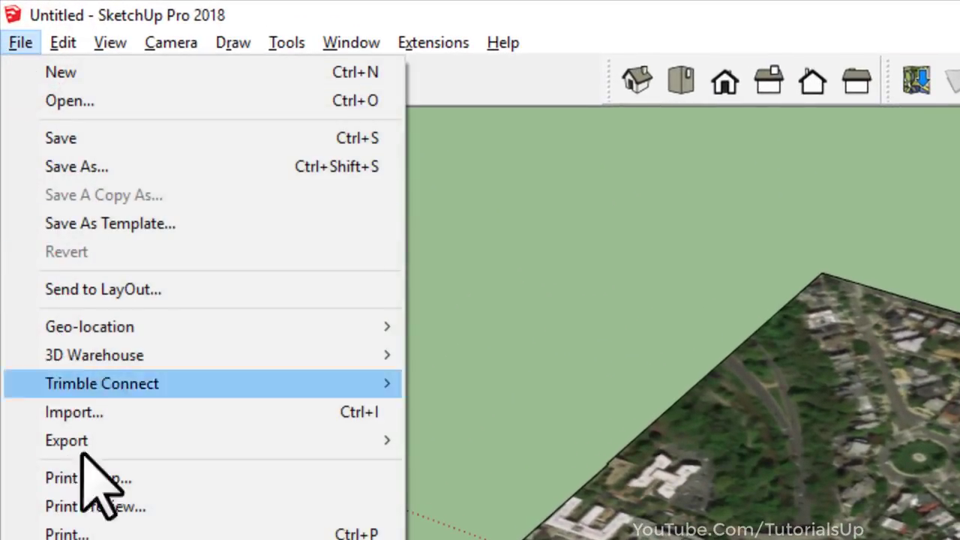
{"action": "mouse_move", "coordinate": [67, 440]}
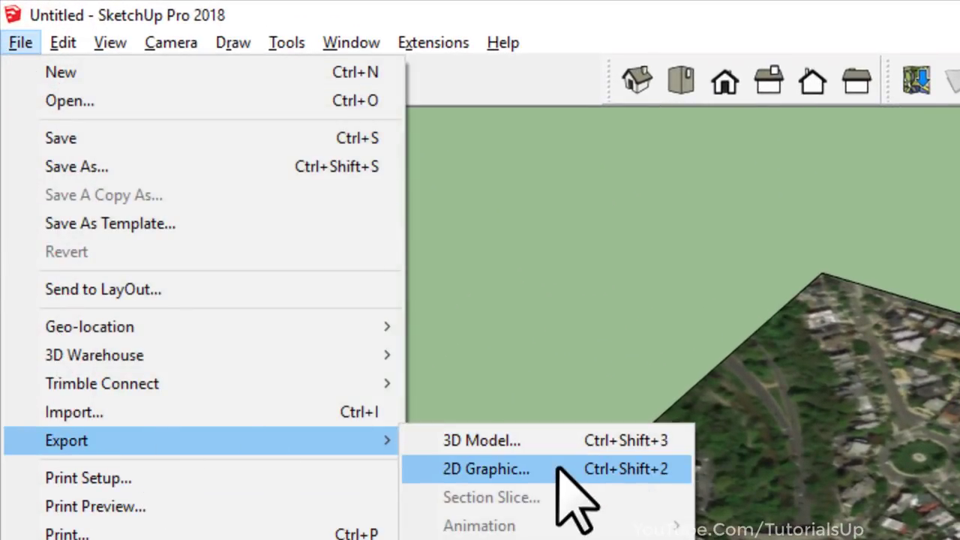
Export the model as a Google Earth File, Untitled.kmz
{"action": "left_click", "coordinate": [558, 443]}
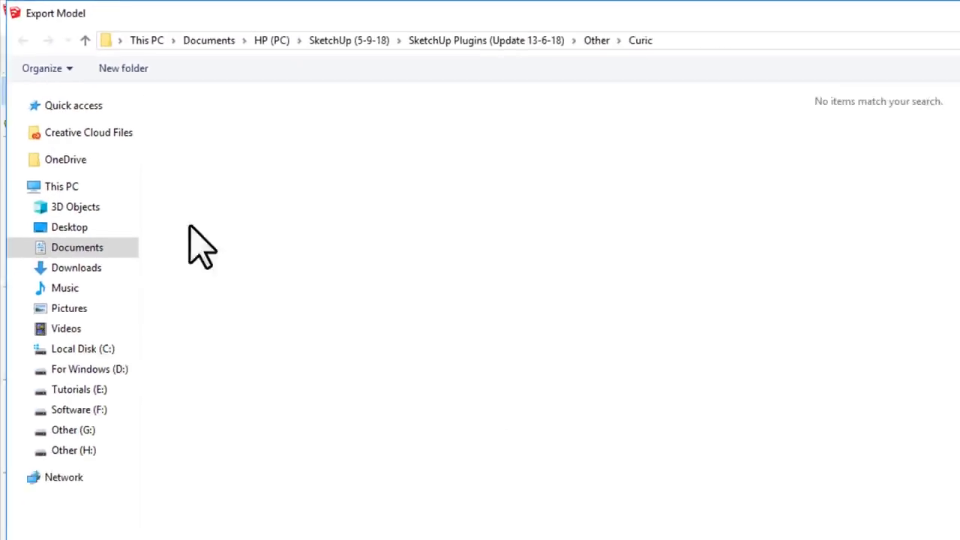
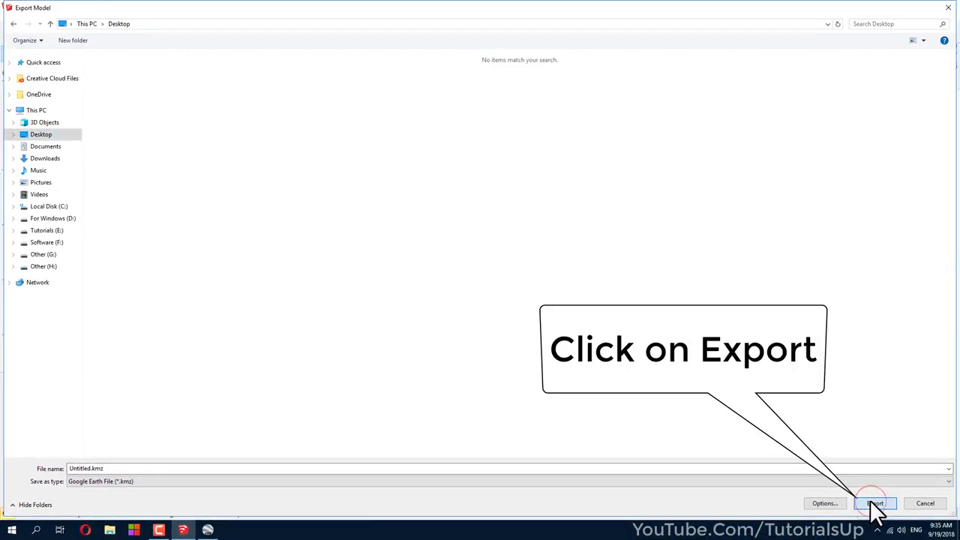
Export the model to the Desktop as the Google Earth file Untitled.kmz
{"action": "left_click", "coordinate": [875, 504]}
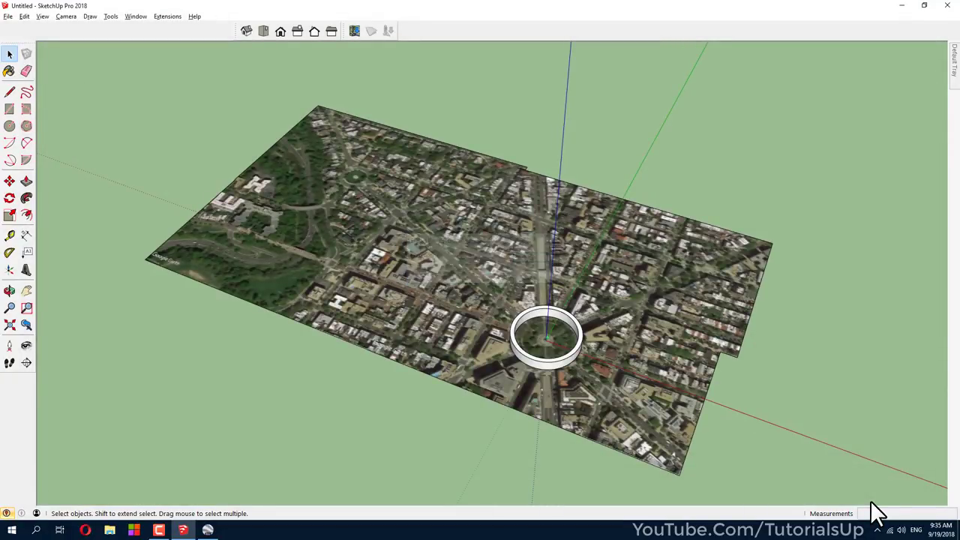
{"action": "left_click", "coordinate": [903, 16]}
Dismiss the leftover Google Earth dialogs and open Untitled.kmz from the desktop
{"action": "left_click", "coordinate": [856, 111]}
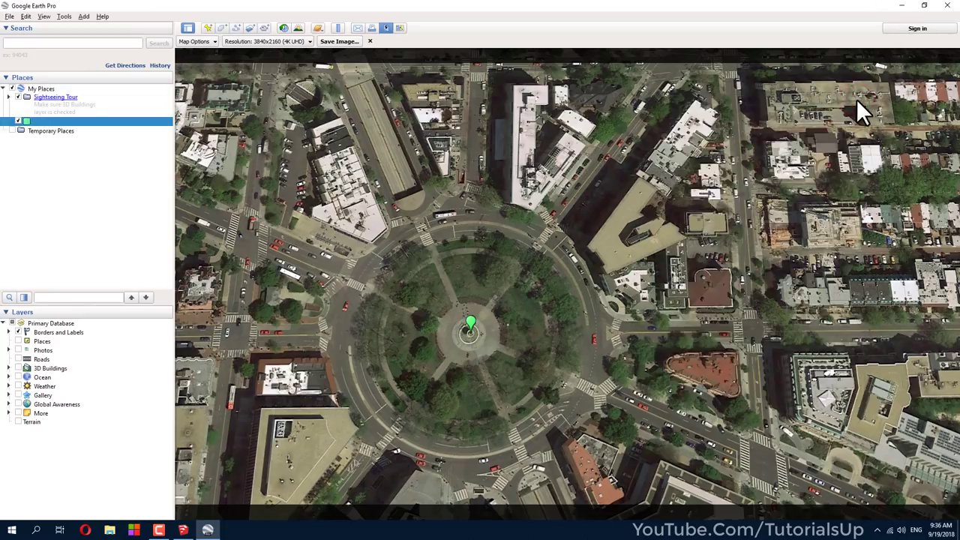
{"action": "left_click", "coordinate": [371, 41]}
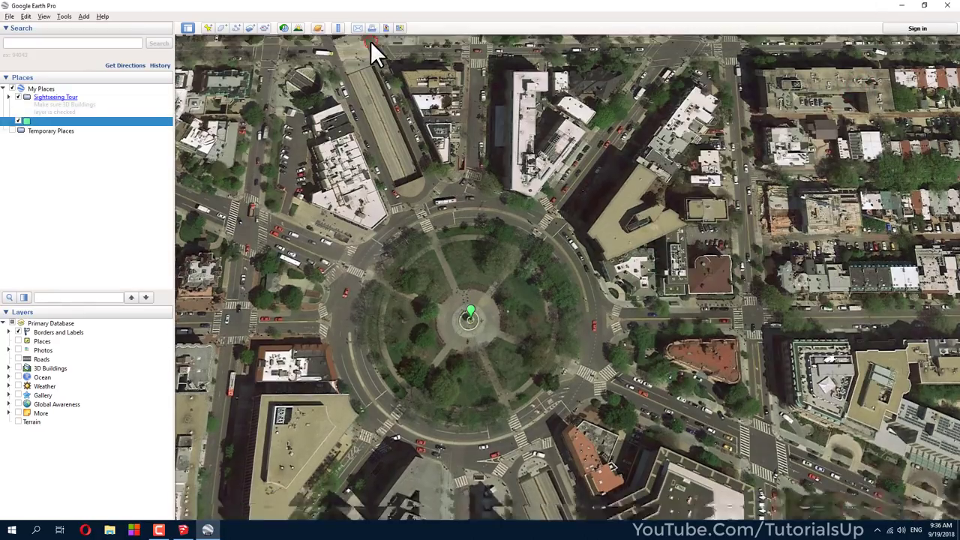
{"action": "left_click", "coordinate": [902, 6]}
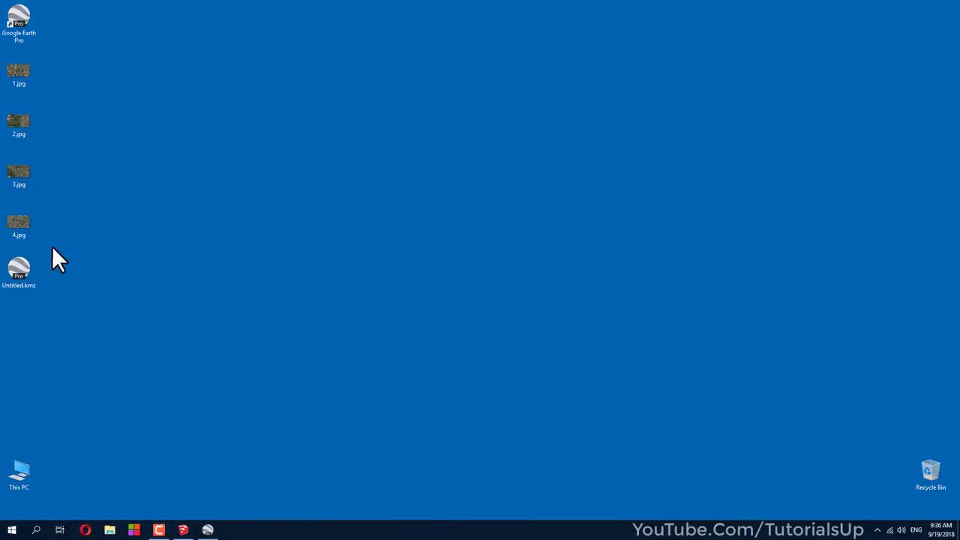
{"action": "double_click", "coordinate": [24, 272]}
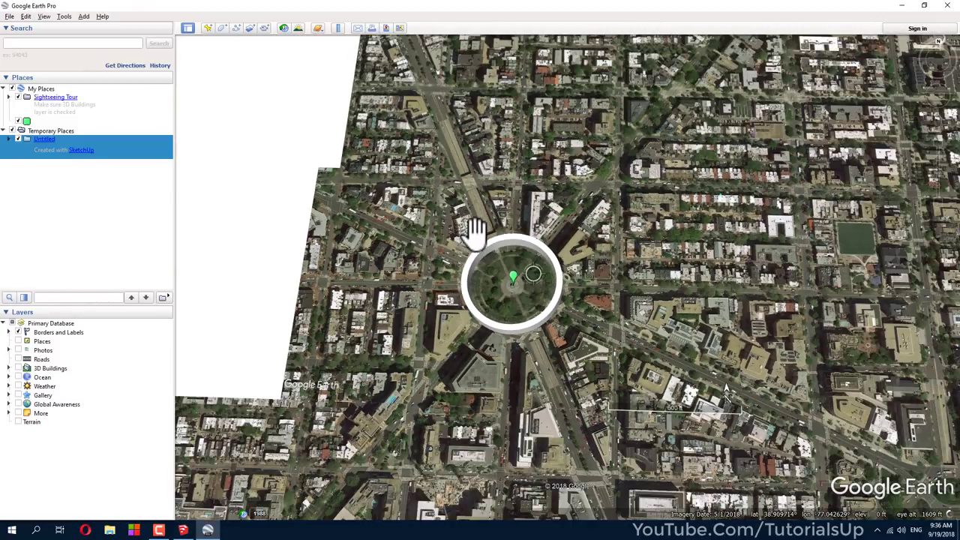
Zoom in and tilt the Google Earth view around the white ring at Dupont Circle
{"action": "scroll", "coordinate": [510, 287], "scroll_direction": "down", "scroll_amount": 2}
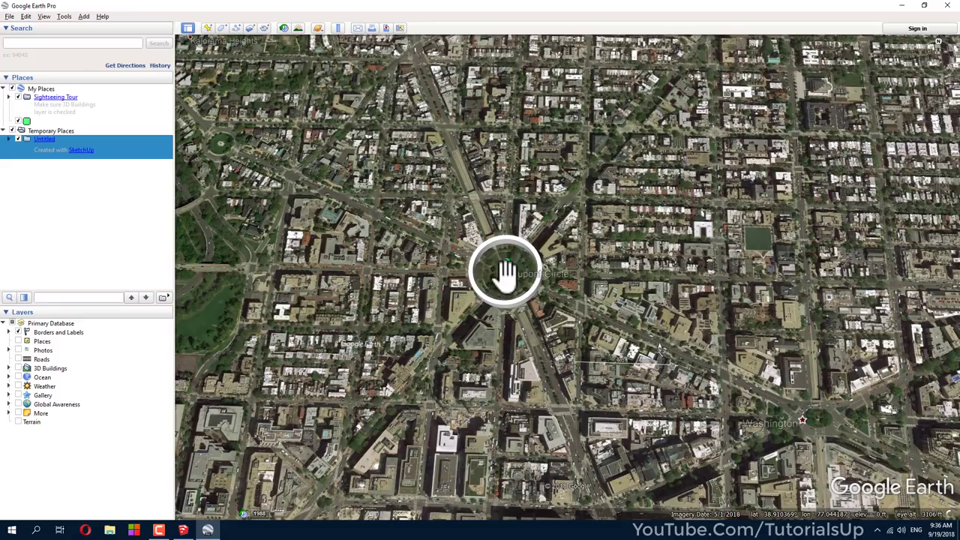
{"action": "double_click", "coordinate": [504, 271]}
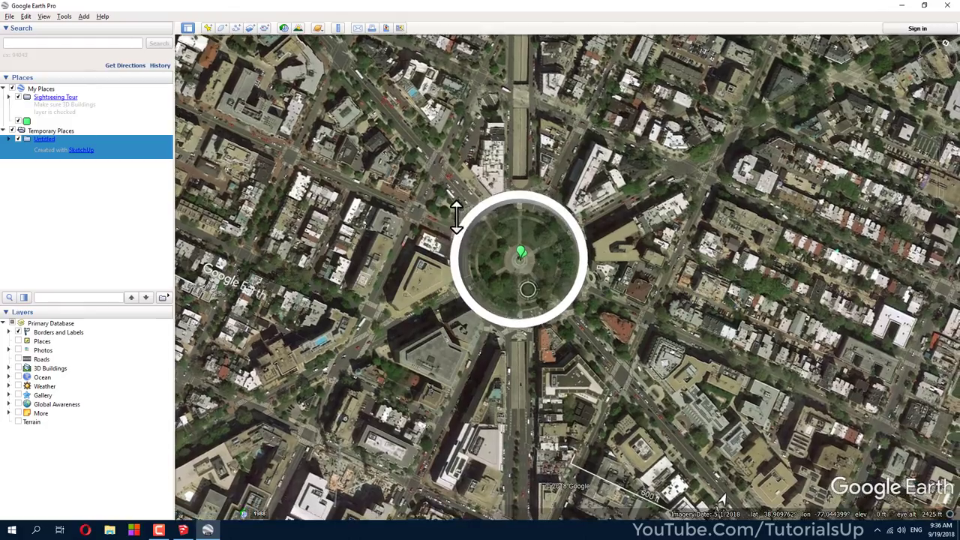
{"action": "mouse_move", "coordinate": [458, 225]}
{"action": "middle_mouse_down"}
{"action": "mouse_move", "coordinate": [590, 444]}
{"action": "mouse_move", "coordinate": [417, 450]}
{"action": "middle_mouse_up"}
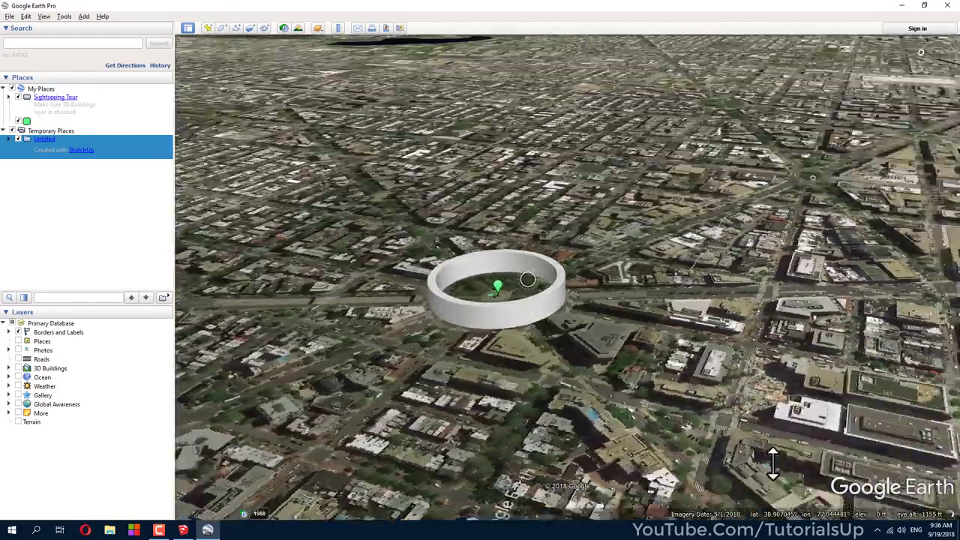
{"action": "scroll", "coordinate": [545, 358], "scroll_direction": "up", "scroll_amount": 3}
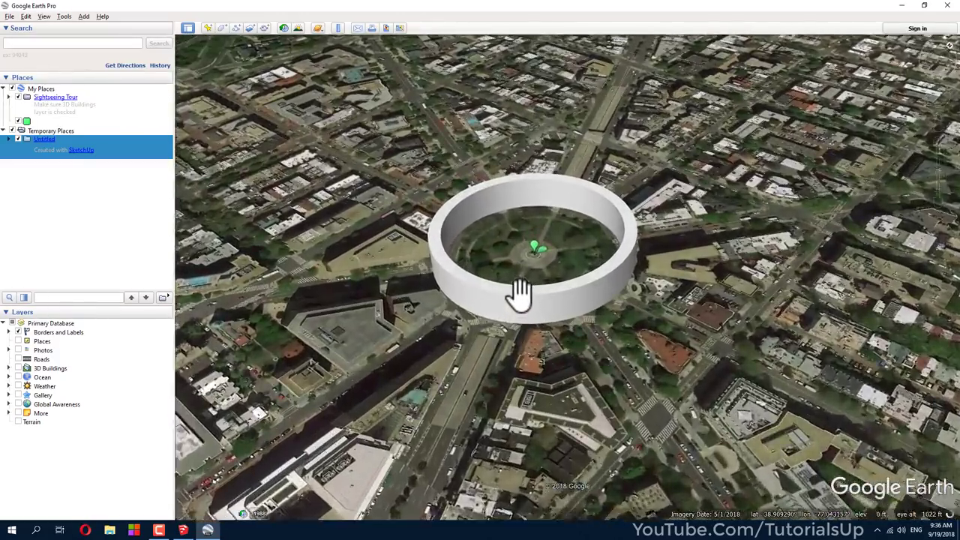
{"action": "scroll", "coordinate": [535, 257], "scroll_direction": "up", "scroll_amount": 3}
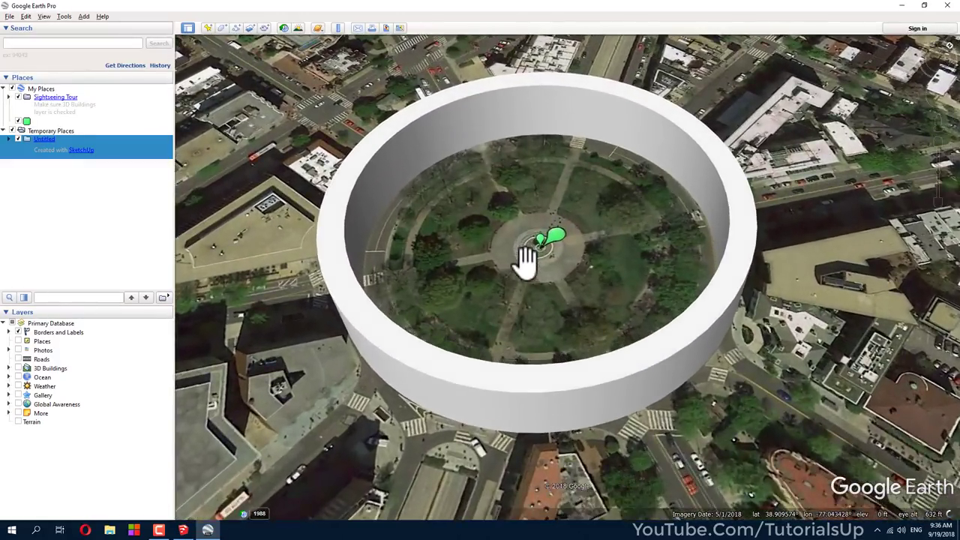
{"action": "middle_click_drag", "start_coordinate": [526, 258], "coordinate": [718, 229]}
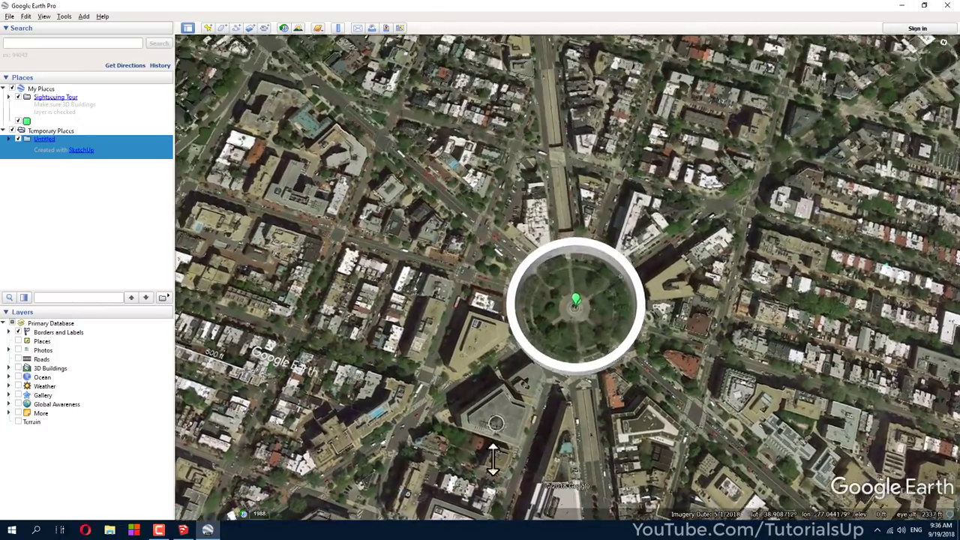
{"action": "middle_click_drag", "start_coordinate": [498, 426], "coordinate": [190, 482]}
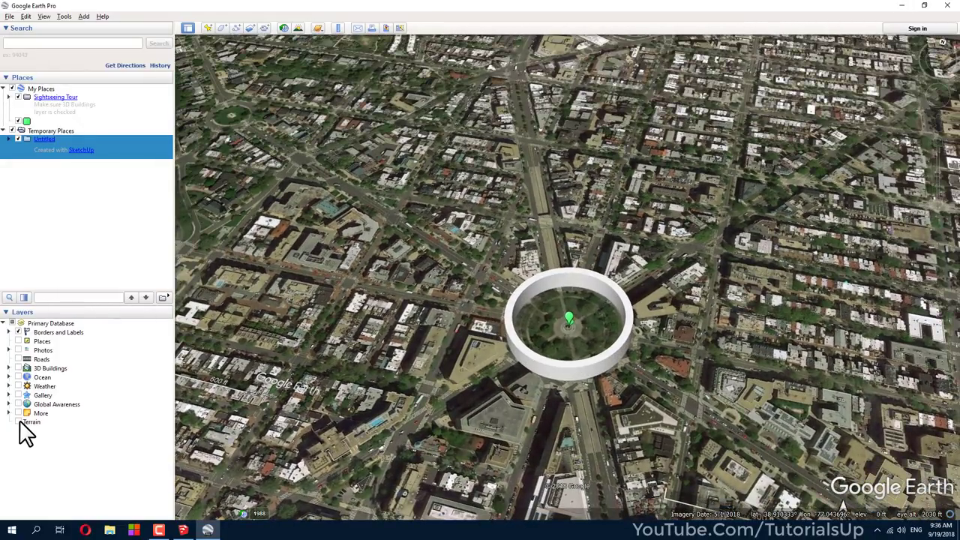
Turn on the Terrain and 3D Buildings layers, tilt the city view, then minimize Google Earth
{"action": "left_click", "coordinate": [19, 422]}
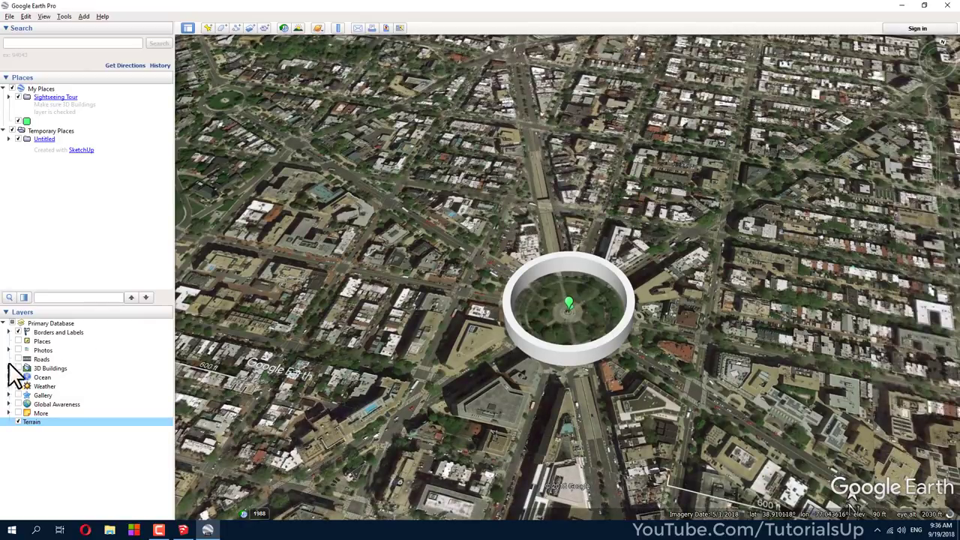
{"action": "left_click", "coordinate": [17, 359]}
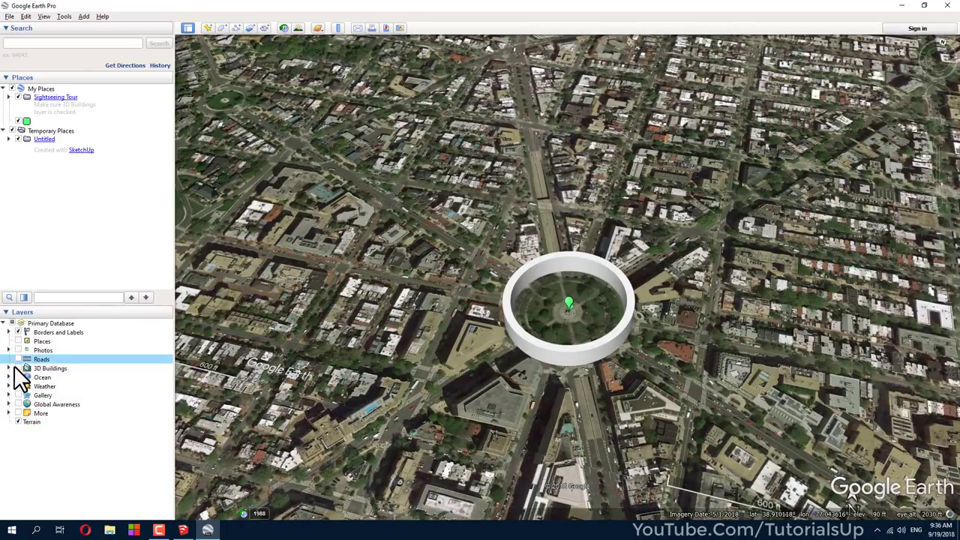
{"action": "left_click", "coordinate": [18, 369]}
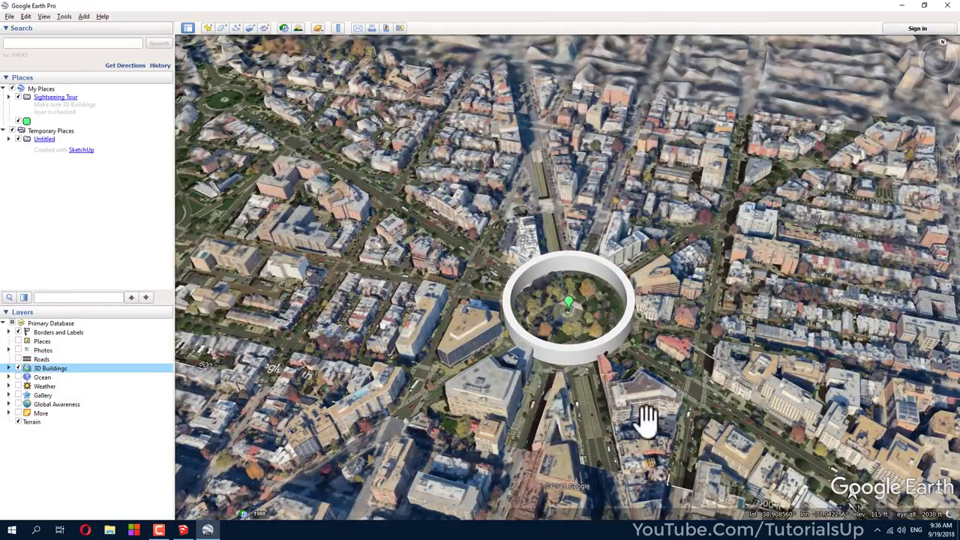
{"action": "middle_click_drag", "start_coordinate": [645, 420], "coordinate": [579, 349]}
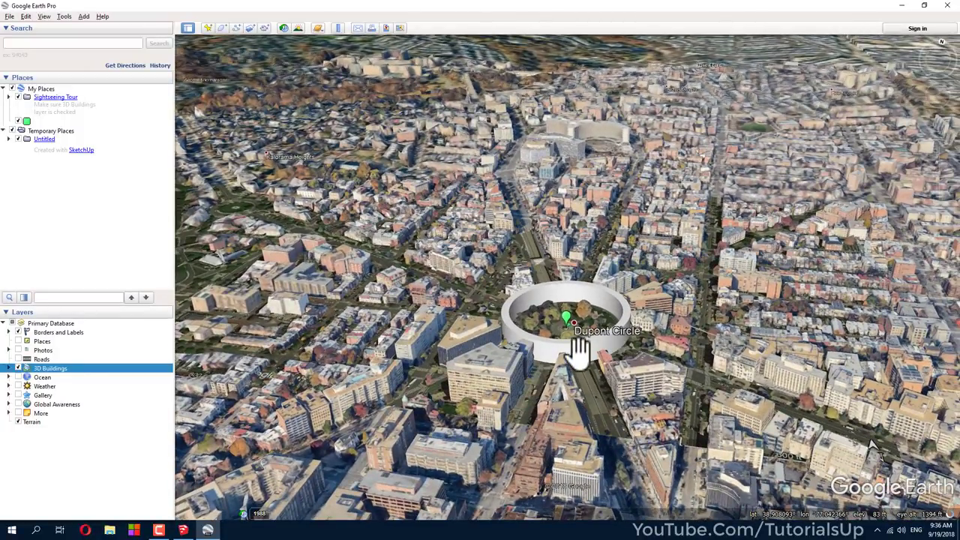
{"action": "scroll", "coordinate": [580, 349], "scroll_direction": "up", "scroll_amount": 3}
{"action": "scroll", "coordinate": [568, 338], "scroll_direction": "up", "scroll_amount": 2}
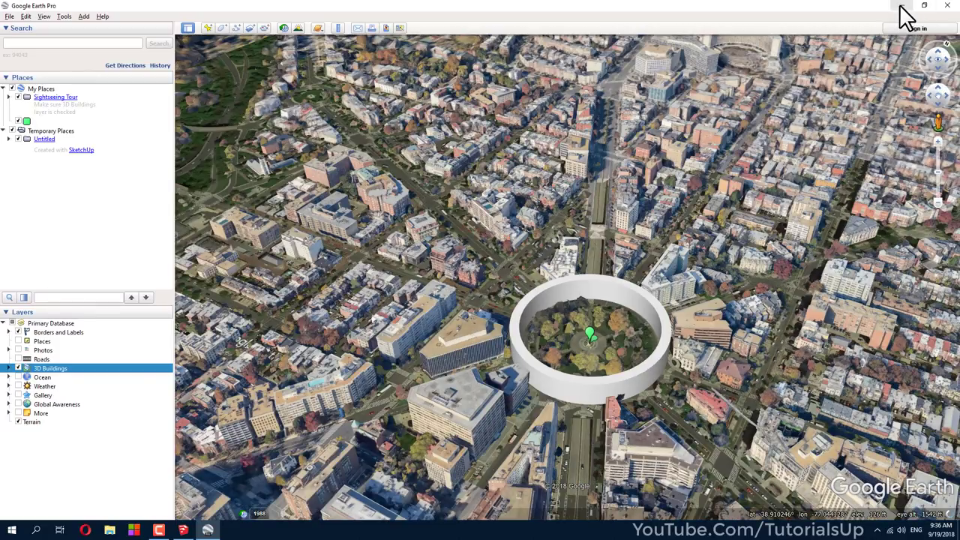
{"action": "left_click", "coordinate": [902, 6]}
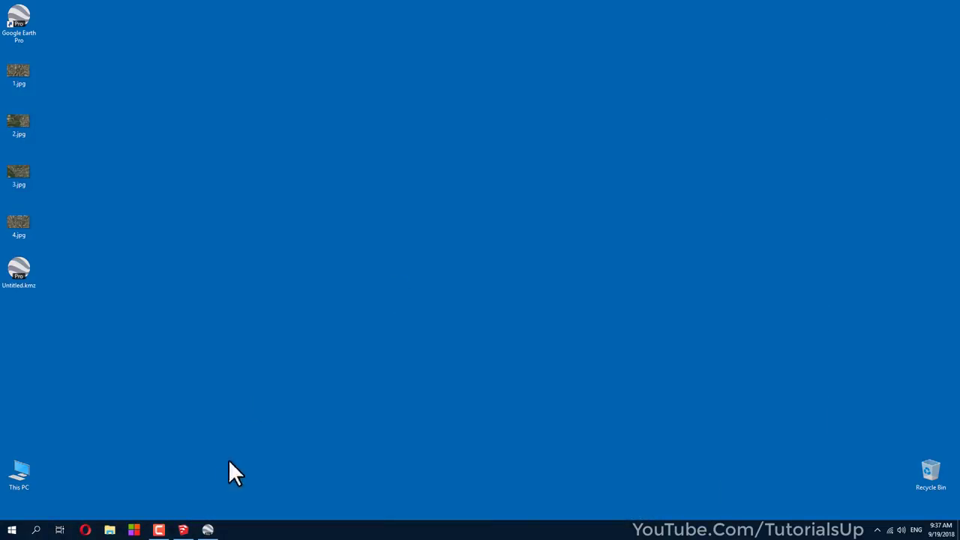
Back in SketchUp, delete the white ring from the map and bring up Add Location
{"action": "left_click", "coordinate": [185, 529]}
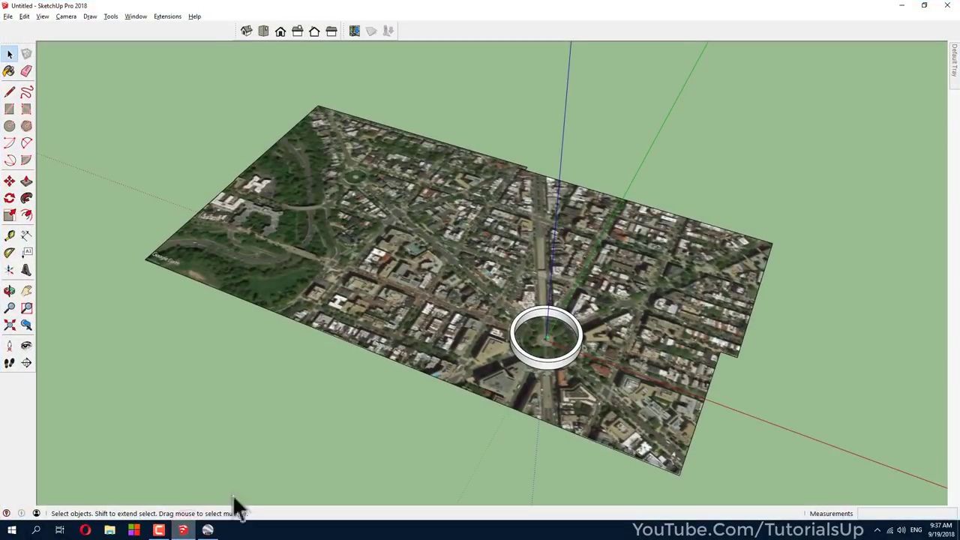
{"action": "left_click", "coordinate": [556, 363]}
{"action": "key", "text": "Delete"}
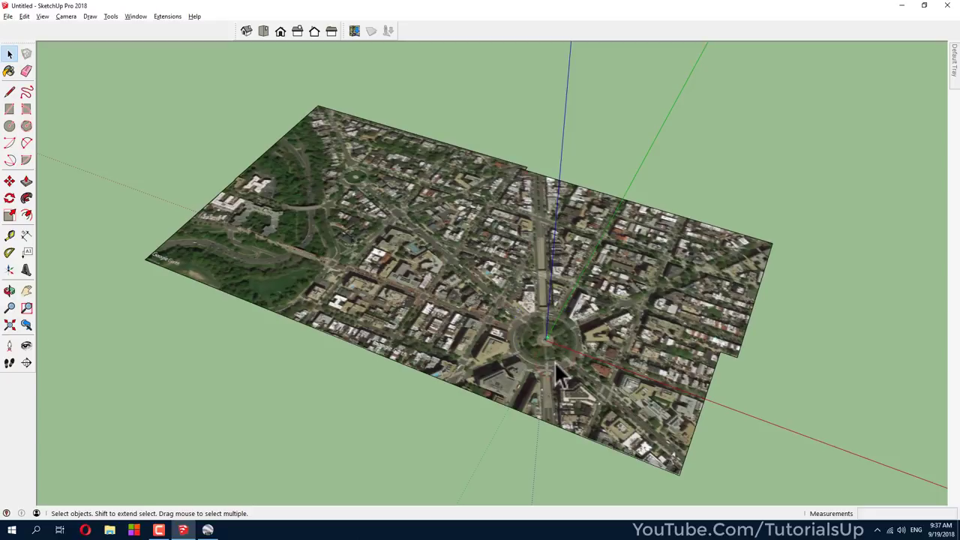
{"action": "left_click", "coordinate": [357, 33]}
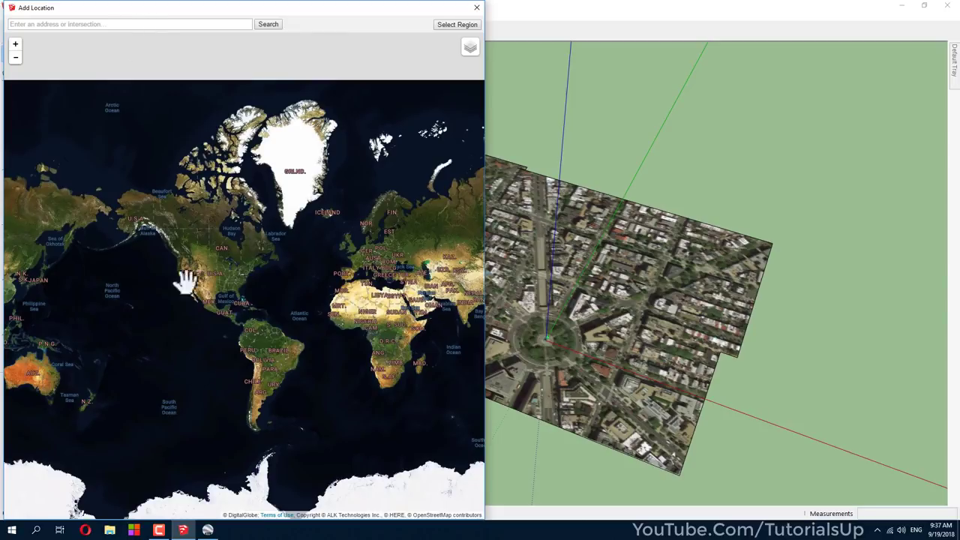
Copy the green placemark's latitude from Google Earth into the Add Location search box
{"action": "left_click", "coordinate": [208, 529]}
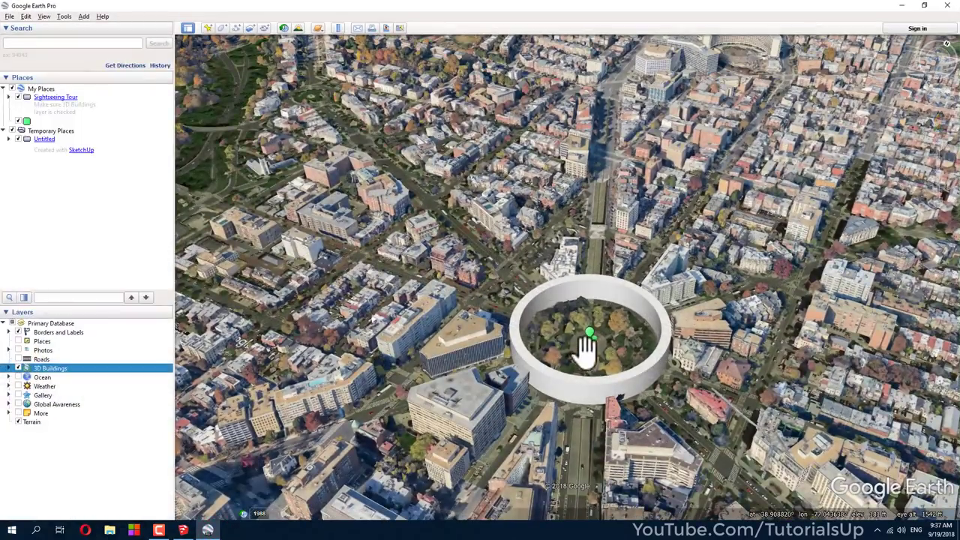
{"action": "right_click", "coordinate": [589, 332]}
{"action": "left_click", "coordinate": [616, 460]}
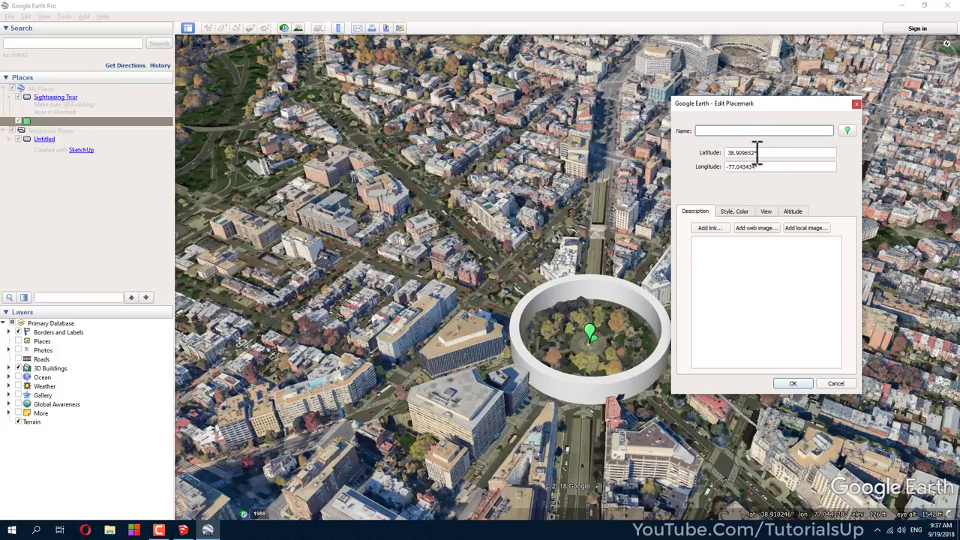
{"action": "left_click_drag", "start_coordinate": [758, 154], "coordinate": [692, 155]}
{"action": "key", "text": "ctrl+c"}
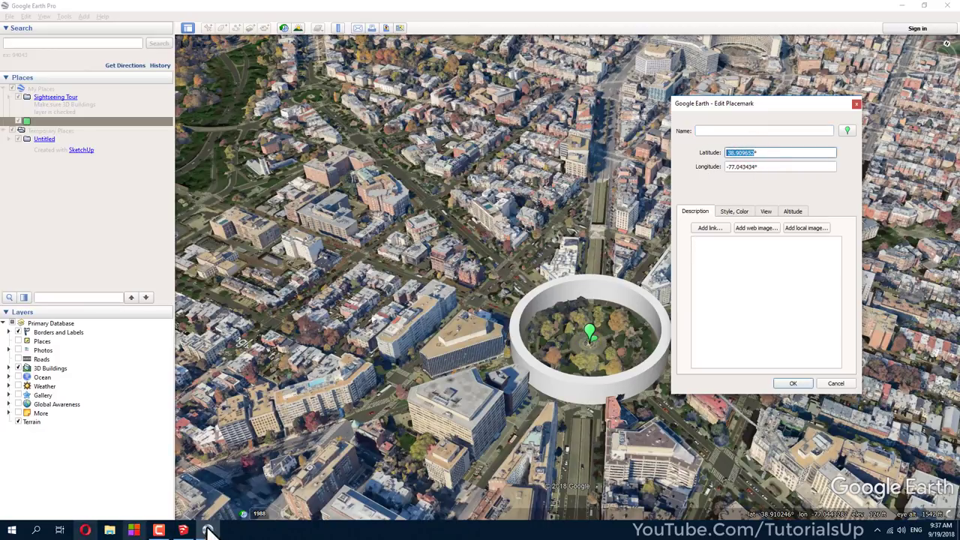
{"action": "left_click", "coordinate": [208, 531]}
{"action": "left_click", "coordinate": [120, 25]}
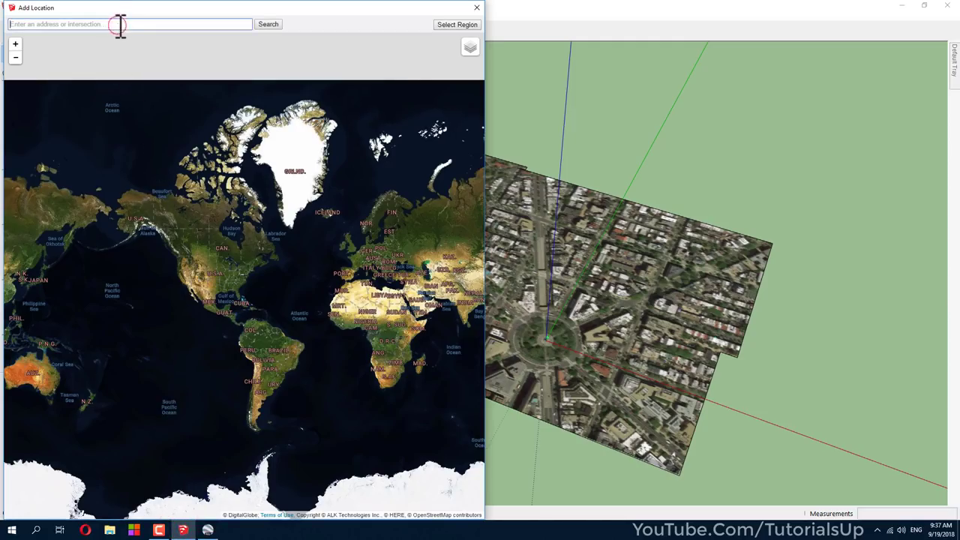
{"action": "key", "text": "ctrl+v"}
Append the longitude and search for 38.909652, -77.043434
{"action": "left_click", "coordinate": [208, 531]}
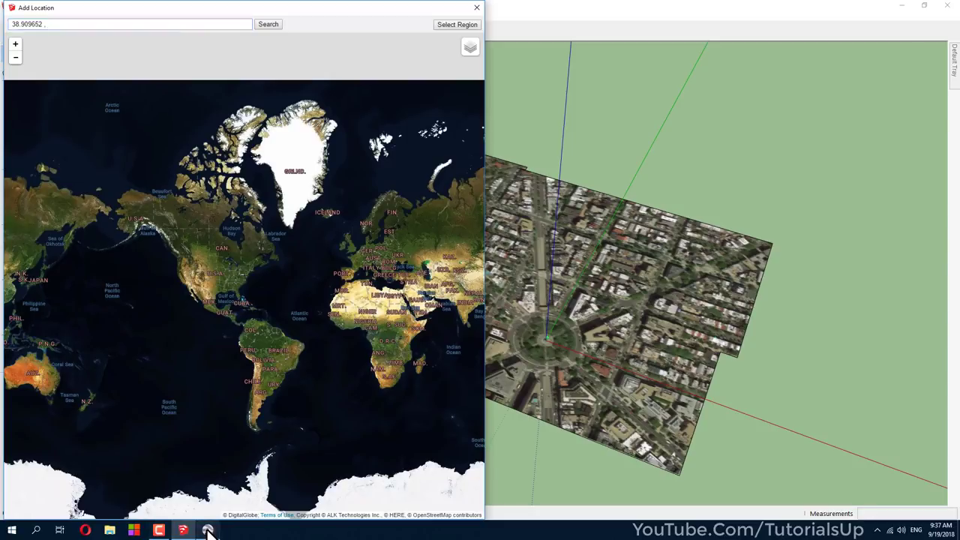
{"action": "double_click", "coordinate": [759, 168]}
{"action": "key", "text": "ctrl+c"}
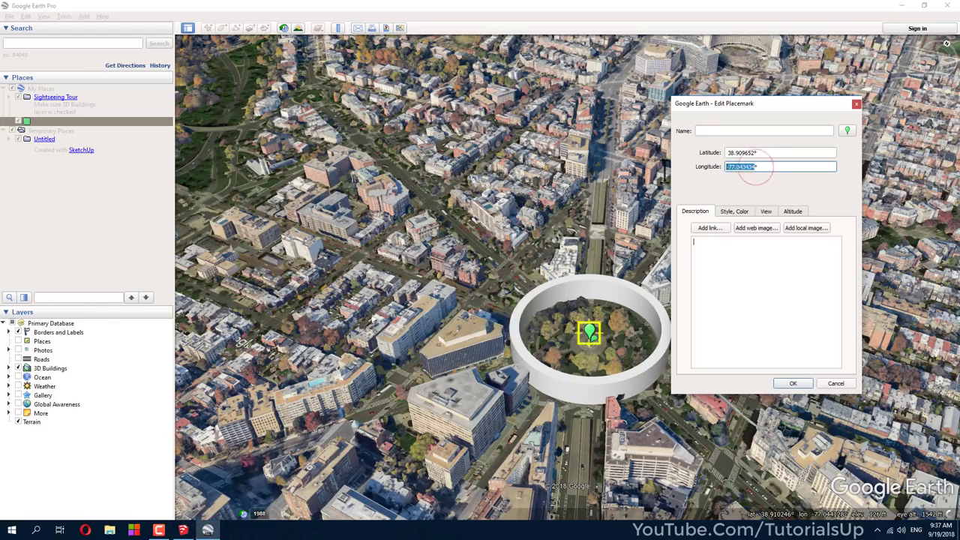
{"action": "left_click", "coordinate": [183, 531]}
{"action": "left_click", "coordinate": [90, 26]}
{"action": "type", "text": ","}
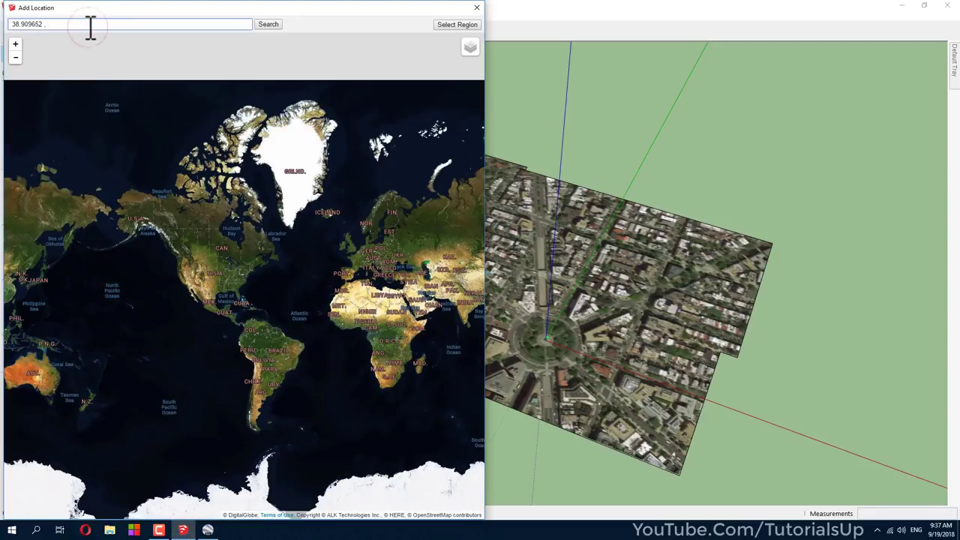
{"action": "key", "text": "ctrl+v"}
{"action": "left_click", "coordinate": [268, 26]}
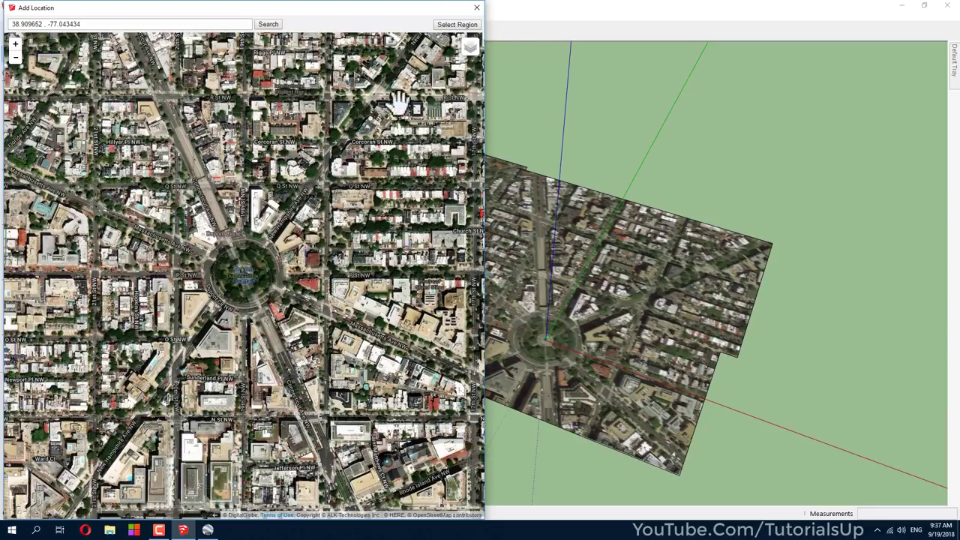
Resize and reposition the Add Location window over the model
{"action": "mouse_move", "coordinate": [426, 9]}
{"action": "left_mouse_down"}
{"action": "mouse_move", "coordinate": [385, 182]}
{"action": "mouse_move", "coordinate": [501, 45]}
{"action": "left_mouse_up"}
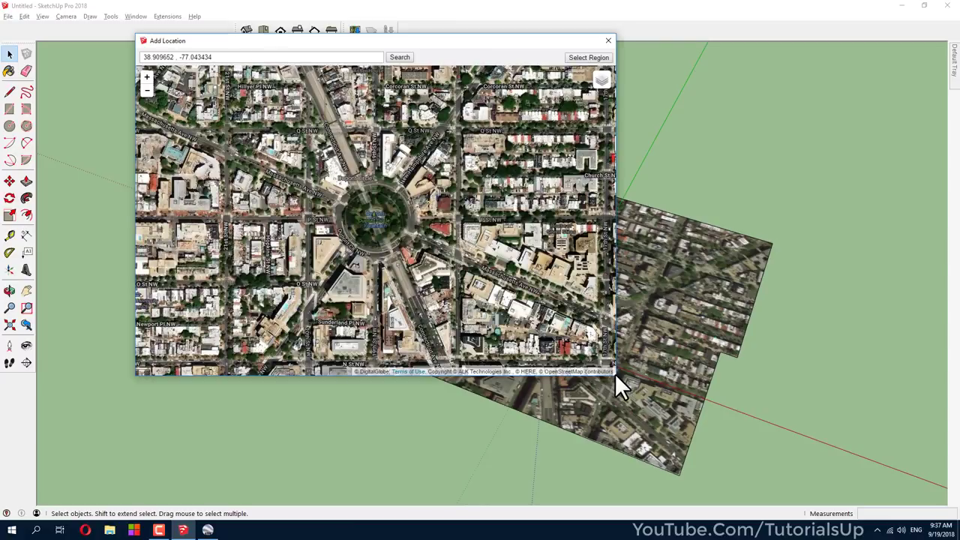
{"action": "left_click_drag", "start_coordinate": [615, 374], "coordinate": [703, 428]}
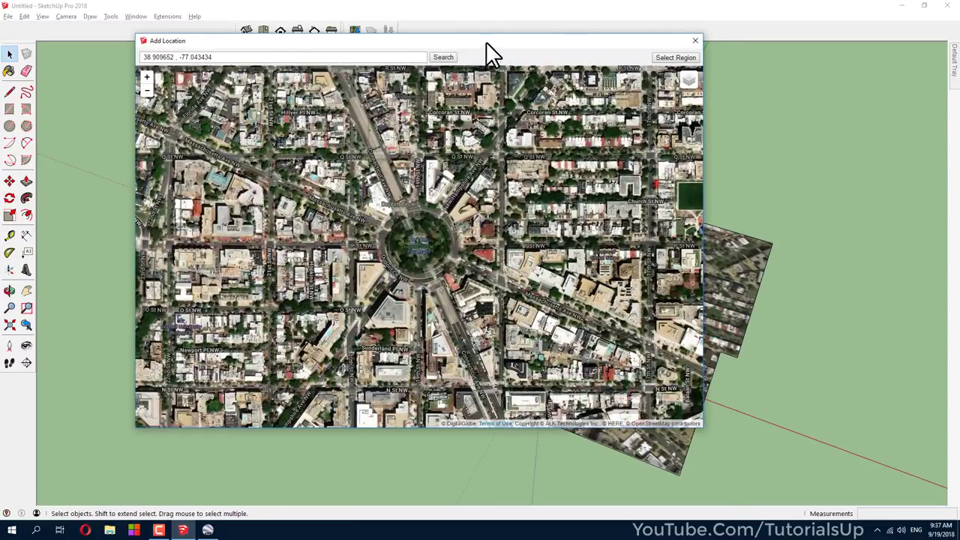
{"action": "mouse_move", "coordinate": [487, 41]}
{"action": "left_mouse_down"}
{"action": "mouse_move", "coordinate": [500, 450]}
{"action": "mouse_move", "coordinate": [483, 63]}
{"action": "left_mouse_up"}
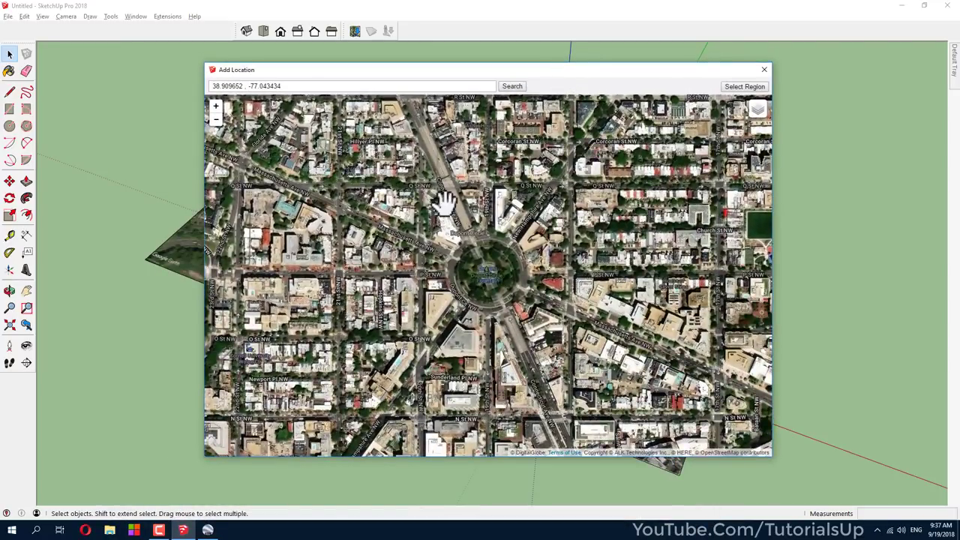
Zoom the map to frame Dupont Circle and the park to its west, then grab that region
{"action": "scroll", "coordinate": [553, 279], "scroll_direction": "down", "scroll_amount": 2}
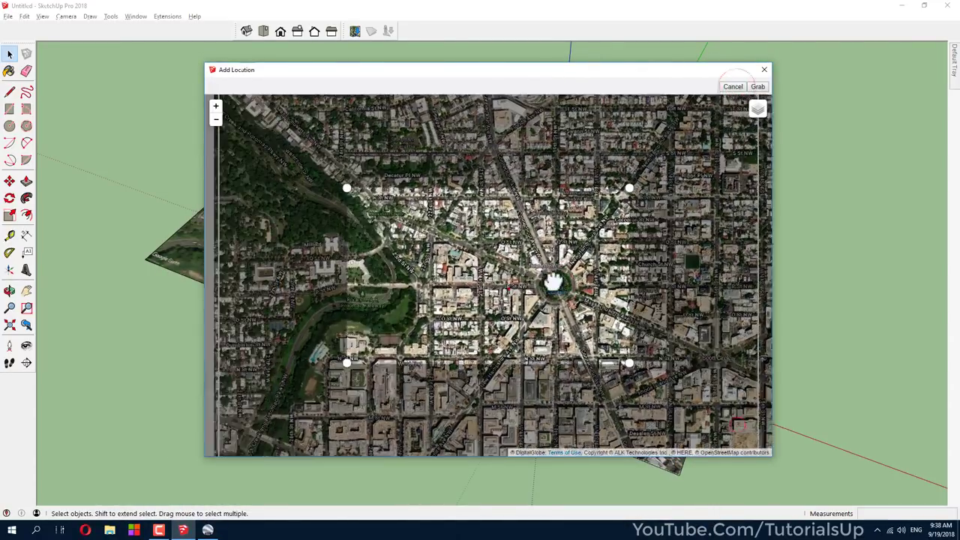
{"action": "scroll", "coordinate": [525, 307], "scroll_direction": "up", "scroll_amount": 2}
{"action": "scroll", "coordinate": [544, 332], "scroll_direction": "down", "scroll_amount": 2}
{"action": "scroll", "coordinate": [537, 321], "scroll_direction": "up", "scroll_amount": 1}
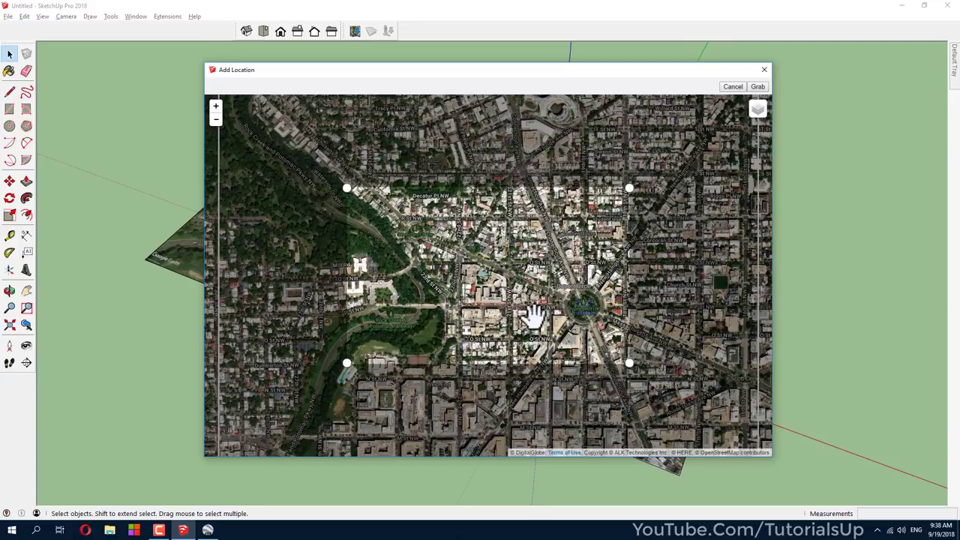
{"action": "scroll", "coordinate": [534, 315], "scroll_direction": "down", "scroll_amount": 1}
{"action": "scroll", "coordinate": [510, 321], "scroll_direction": "up", "scroll_amount": 1}
{"action": "scroll", "coordinate": [544, 328], "scroll_direction": "up", "scroll_amount": 1}
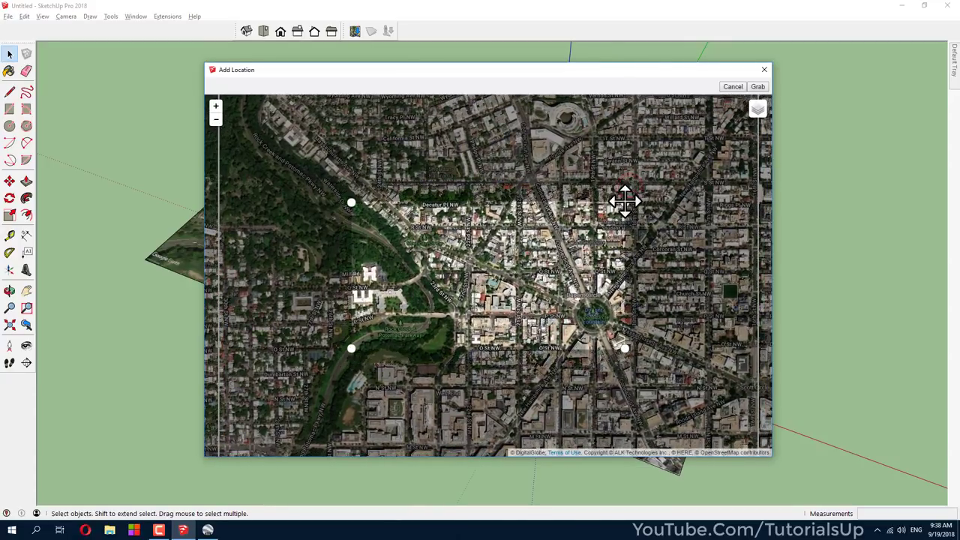
{"action": "scroll", "coordinate": [570, 247], "scroll_direction": "down", "scroll_amount": 1}
{"action": "scroll", "coordinate": [566, 248], "scroll_direction": "up", "scroll_amount": 1}
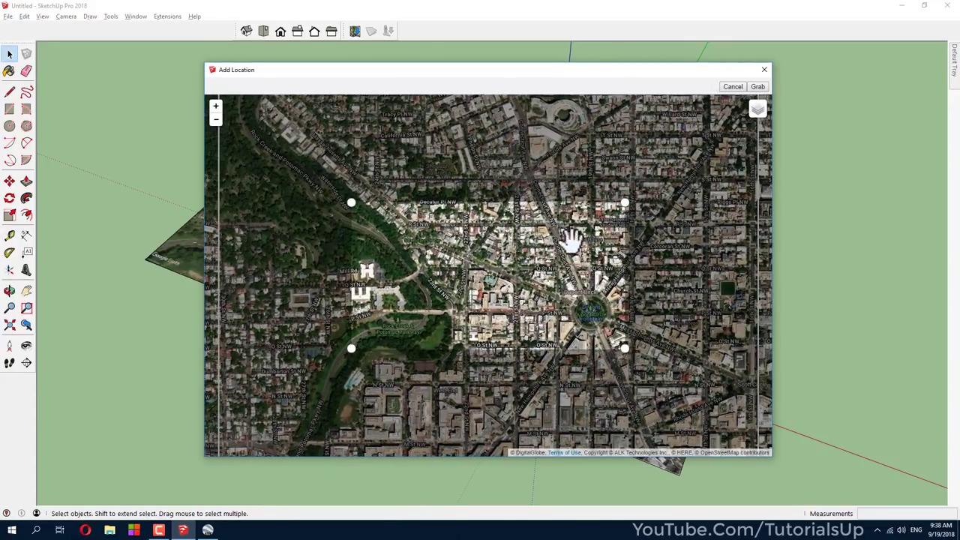
{"action": "left_click", "coordinate": [759, 88]}
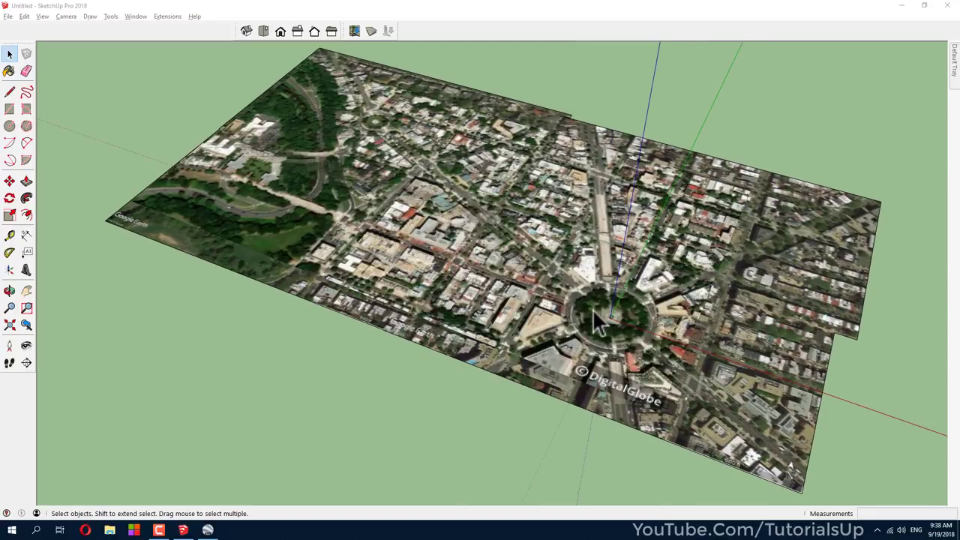
Select the imported aerial map and move it a short distance with Move (M)
{"action": "middle_click_drag", "start_coordinate": [593, 308], "coordinate": [621, 308]}
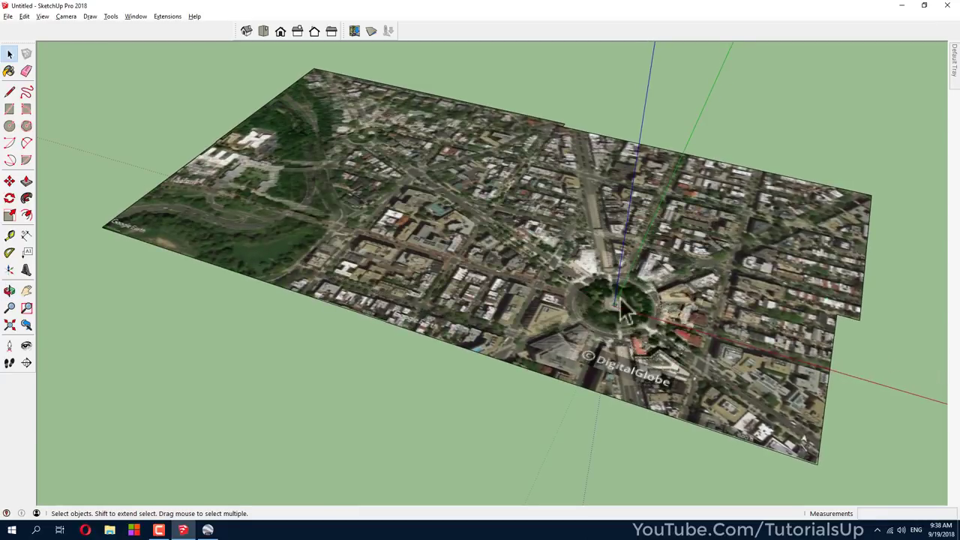
{"action": "left_click", "coordinate": [760, 345]}
{"action": "middle_click_drag", "start_coordinate": [695, 346], "coordinate": [643, 247]}
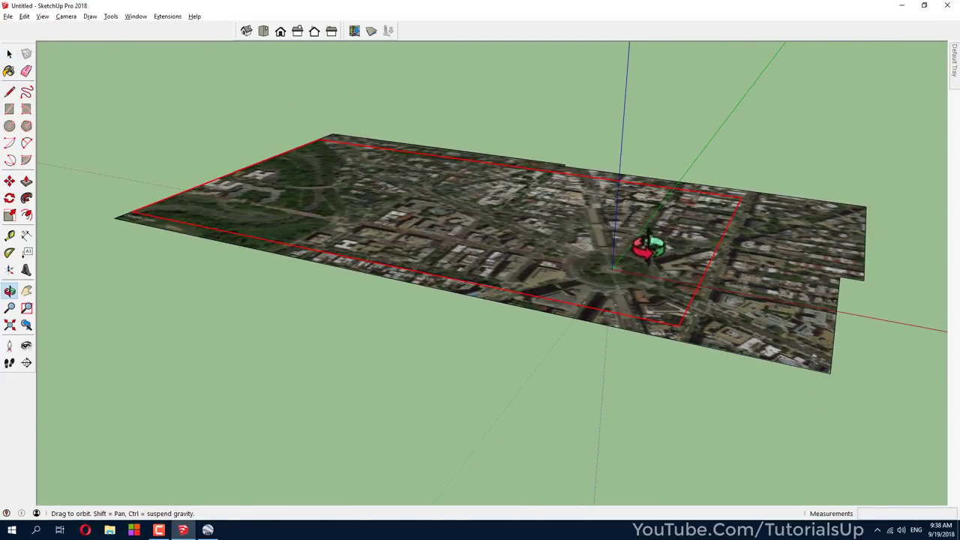
{"action": "mouse_move", "coordinate": [745, 316]}
{"action": "middle_mouse_down"}
{"action": "mouse_move", "coordinate": [741, 326]}
{"action": "mouse_move", "coordinate": [761, 290]}
{"action": "middle_mouse_up"}
{"action": "key", "text": "m"}
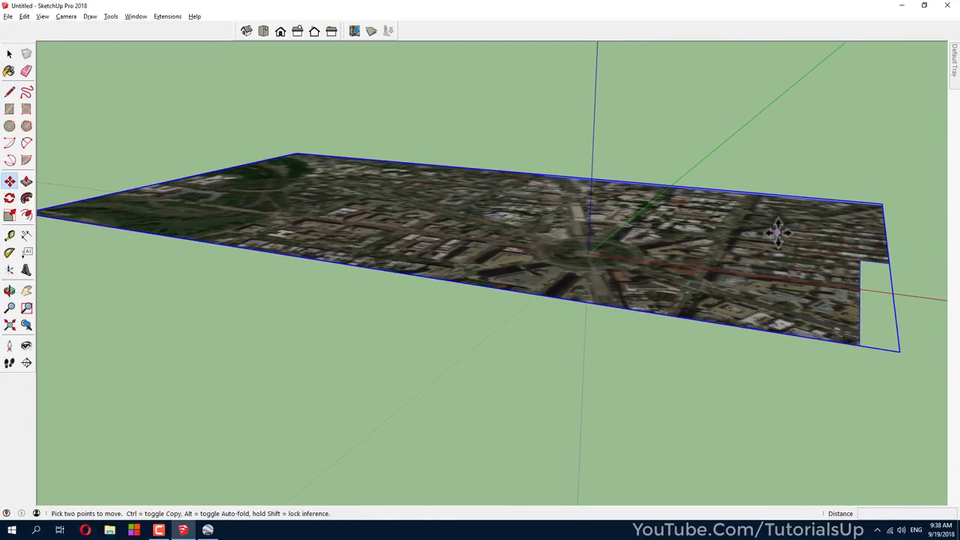
{"action": "left_click", "coordinate": [777, 221]}
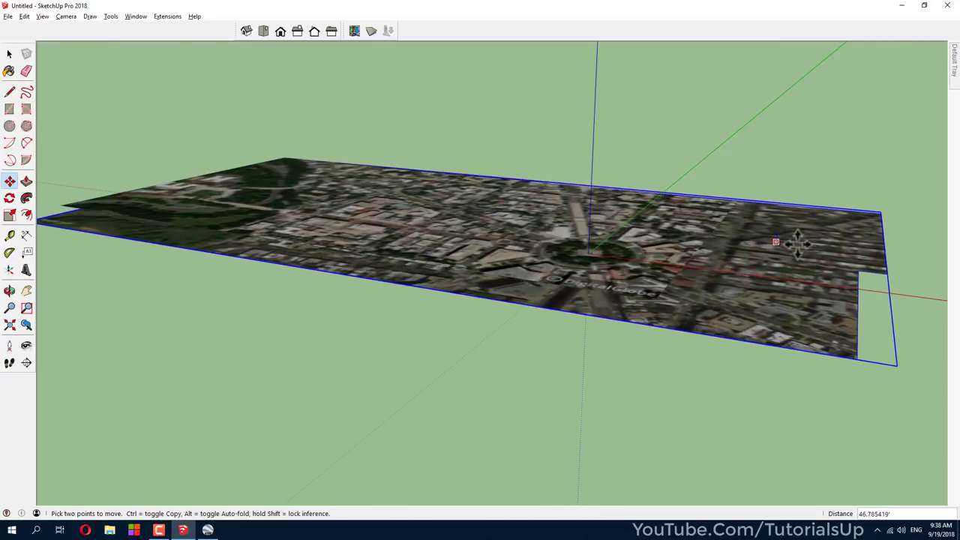
{"action": "left_click", "coordinate": [799, 237]}
Orbit and zoom to a top-down view of the repositioned map
{"action": "mouse_move", "coordinate": [799, 237]}
{"action": "middle_mouse_down"}
{"action": "mouse_move", "coordinate": [675, 317]}
{"action": "mouse_move", "coordinate": [681, 454]}
{"action": "middle_mouse_up"}
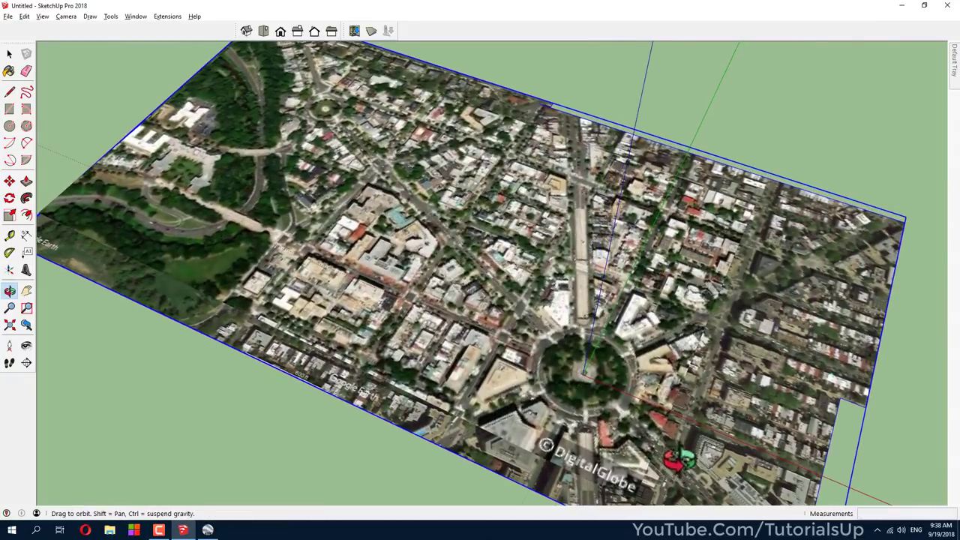
{"action": "key", "text": "space"}
{"action": "scroll", "coordinate": [645, 420], "scroll_direction": "down", "scroll_amount": 3}
{"action": "scroll", "coordinate": [609, 379], "scroll_direction": "up", "scroll_amount": 5}
{"action": "scroll", "coordinate": [608, 375], "scroll_direction": "down", "scroll_amount": 2}
{"action": "scroll", "coordinate": [570, 383], "scroll_direction": "down", "scroll_amount": 2}
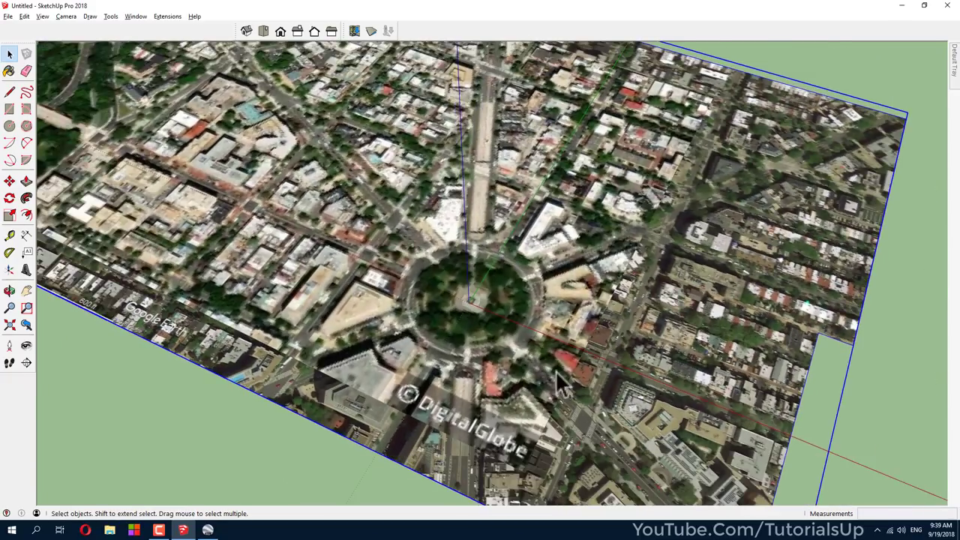
{"action": "scroll", "coordinate": [593, 379], "scroll_direction": "up", "scroll_amount": 2}
{"action": "scroll", "coordinate": [613, 334], "scroll_direction": "up", "scroll_amount": 3}
{"action": "middle_click_drag", "start_coordinate": [614, 334], "coordinate": [607, 382]}
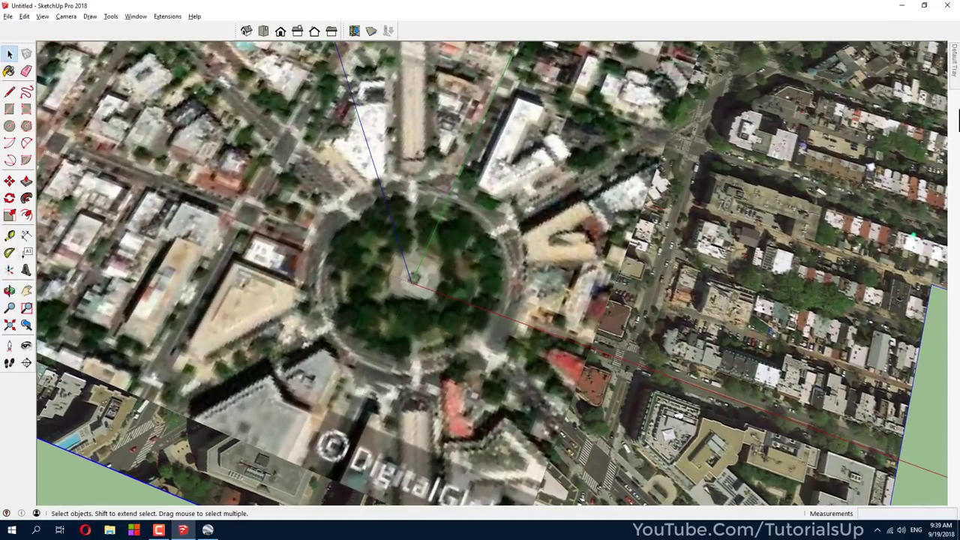
Pin the Layers panel open and toggle Location Snapshot off and on while zoomed in
{"action": "mouse_move", "coordinate": [954, 60]}
{"action": "left_click", "coordinate": [945, 45]}
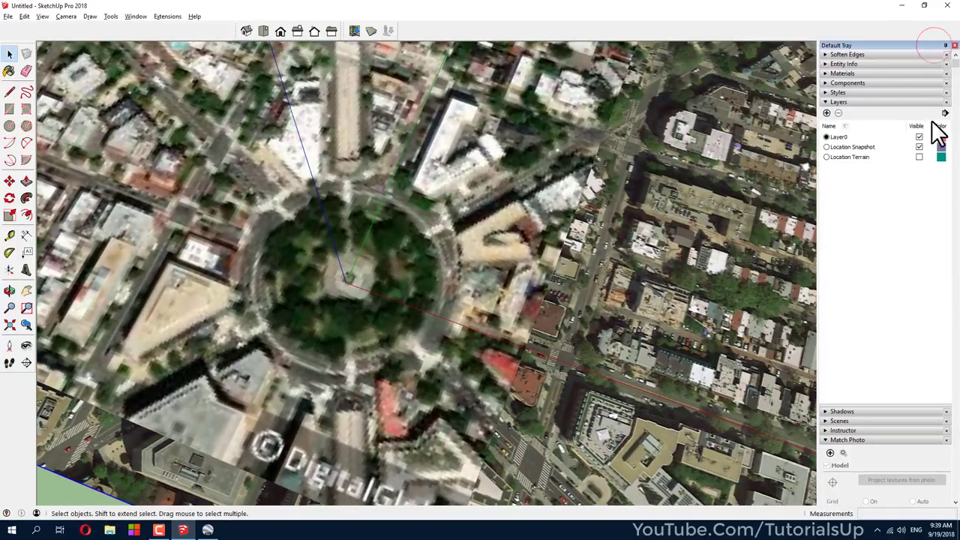
{"action": "left_click", "coordinate": [920, 147]}
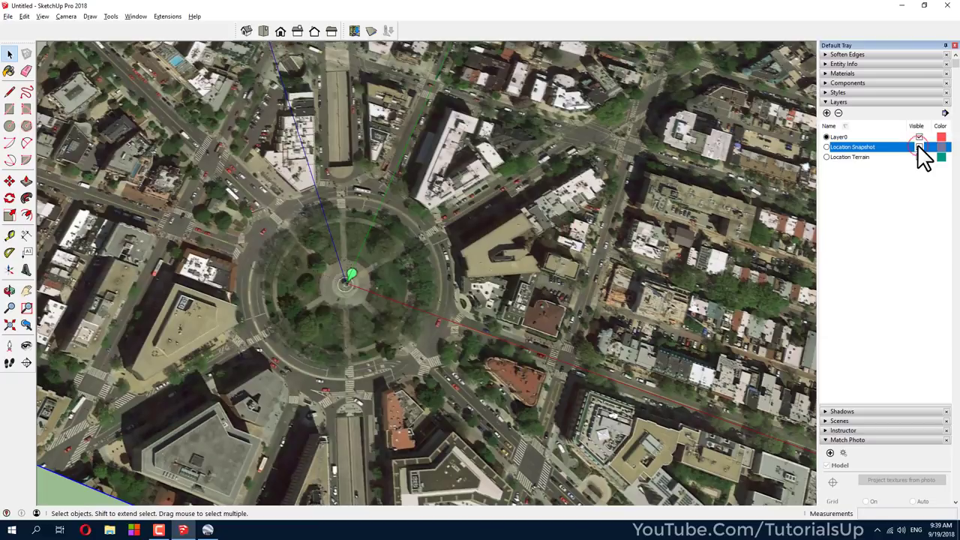
{"action": "scroll", "coordinate": [508, 223], "scroll_direction": "up", "scroll_amount": 3}
{"action": "scroll", "coordinate": [454, 306], "scroll_direction": "up", "scroll_amount": 2}
{"action": "scroll", "coordinate": [455, 306], "scroll_direction": "up", "scroll_amount": 1}
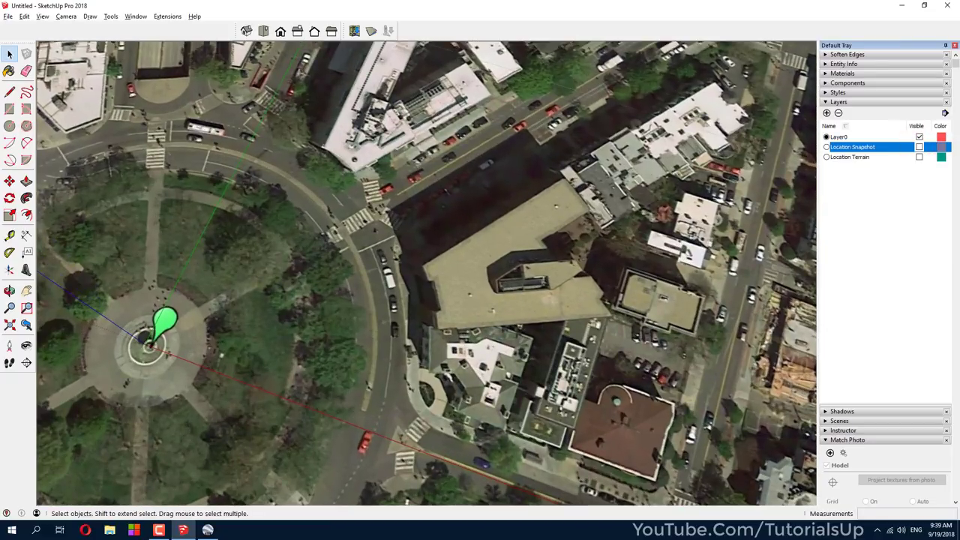
{"action": "left_click", "coordinate": [921, 149]}
Zoom out and back in, again toggling Location Snapshot to compare blurry and sharp imagery
{"action": "scroll", "coordinate": [330, 279], "scroll_direction": "down", "scroll_amount": 2}
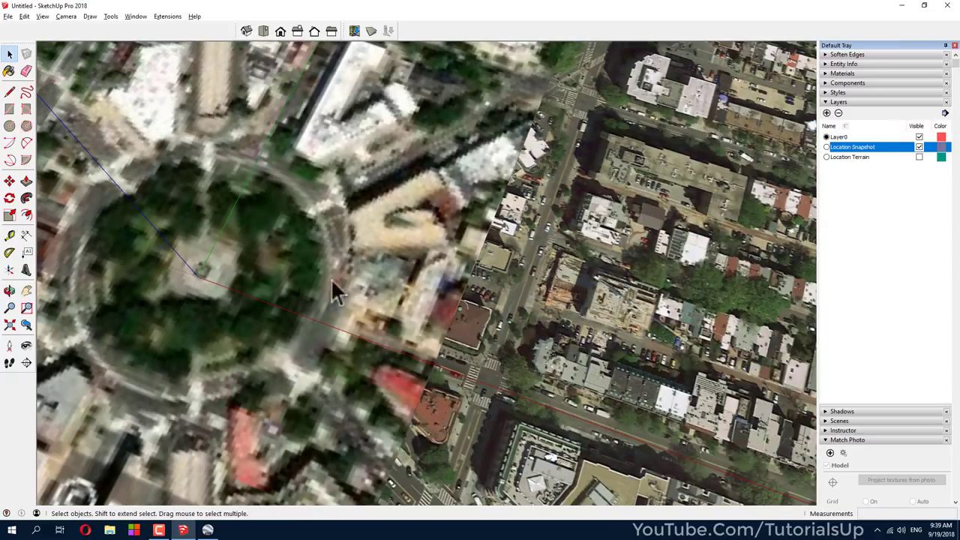
{"action": "scroll", "coordinate": [435, 369], "scroll_direction": "down", "scroll_amount": 3}
{"action": "scroll", "coordinate": [552, 358], "scroll_direction": "down", "scroll_amount": 2}
{"action": "scroll", "coordinate": [610, 383], "scroll_direction": "down", "scroll_amount": 1}
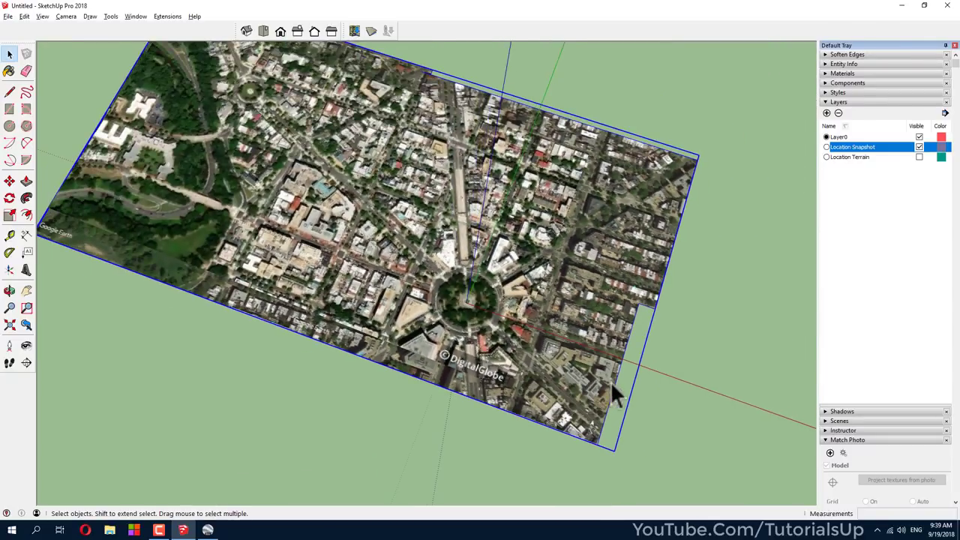
{"action": "scroll", "coordinate": [515, 341], "scroll_direction": "down", "scroll_amount": 1}
{"action": "scroll", "coordinate": [298, 148], "scroll_direction": "up", "scroll_amount": 2}
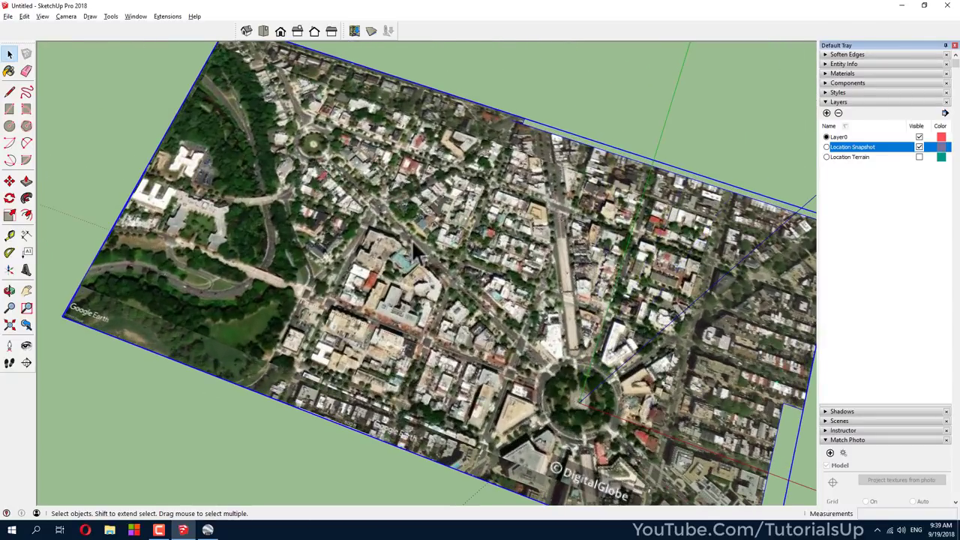
{"action": "scroll", "coordinate": [604, 387], "scroll_direction": "up", "scroll_amount": 1}
{"action": "scroll", "coordinate": [586, 338], "scroll_direction": "up", "scroll_amount": 1}
{"action": "scroll", "coordinate": [549, 214], "scroll_direction": "up", "scroll_amount": 2}
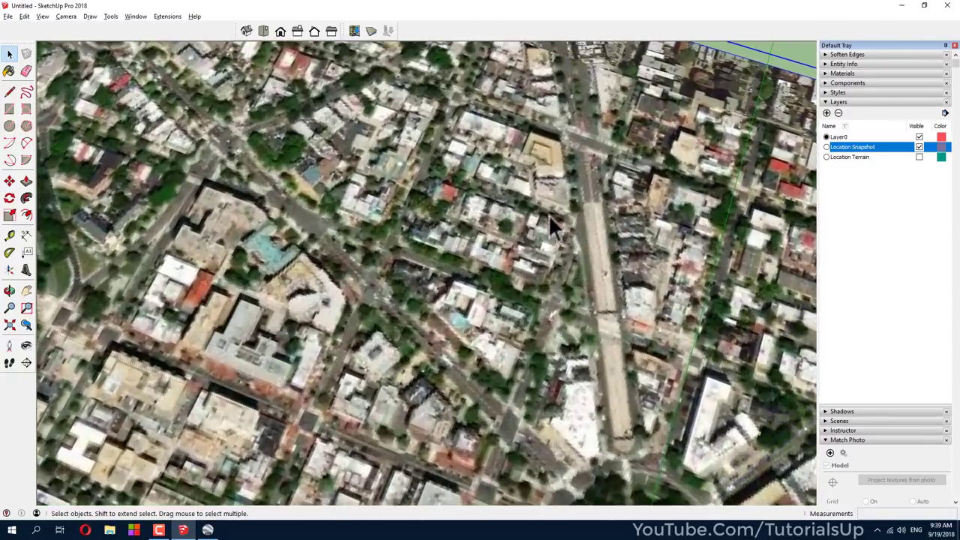
{"action": "scroll", "coordinate": [489, 254], "scroll_direction": "up", "scroll_amount": 3}
{"action": "scroll", "coordinate": [643, 173], "scroll_direction": "up", "scroll_amount": 1}
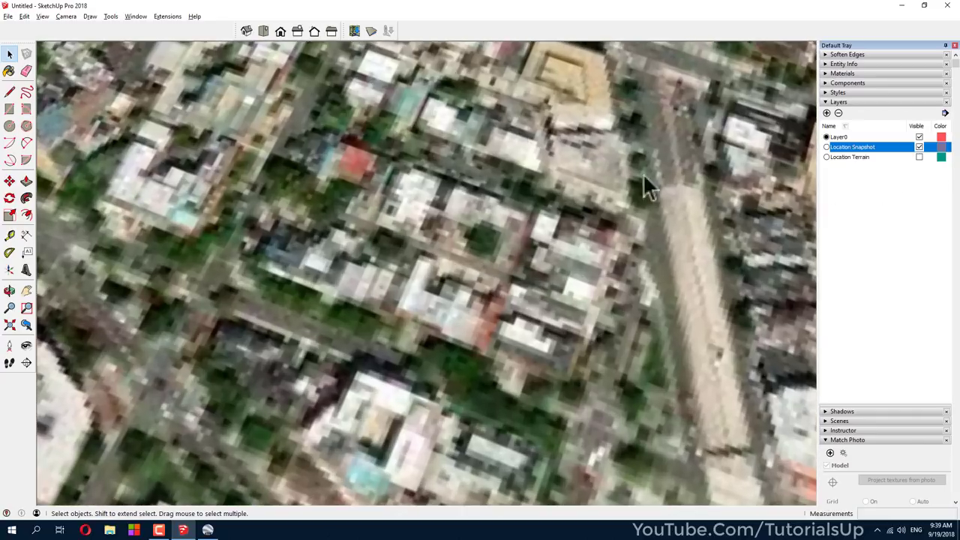
{"action": "left_click", "coordinate": [919, 147]}
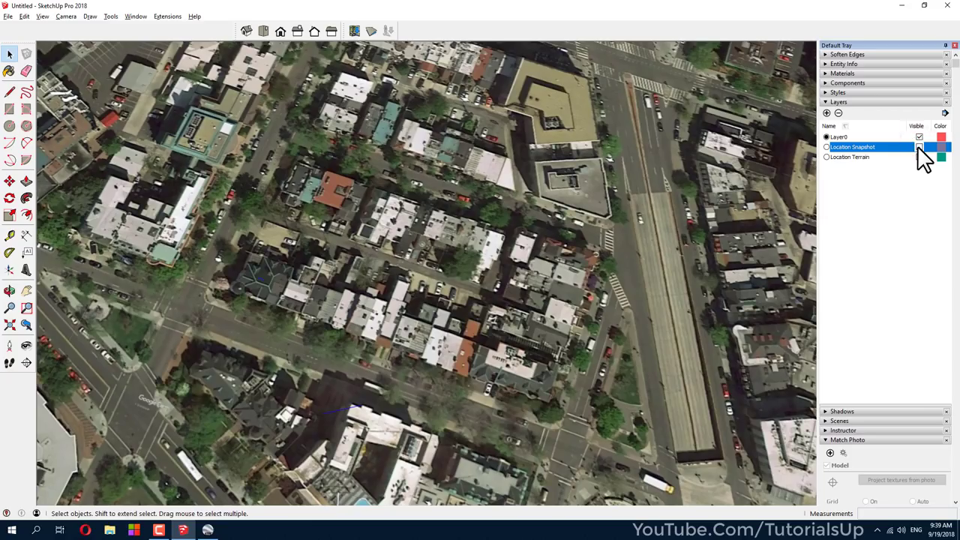
{"action": "left_click", "coordinate": [919, 147]}
Orbit to a tilted view of the whole area and hide the Location Snapshot layer
{"action": "scroll", "coordinate": [288, 288], "scroll_direction": "down", "scroll_amount": 2}
{"action": "scroll", "coordinate": [285, 207], "scroll_direction": "down", "scroll_amount": 3}
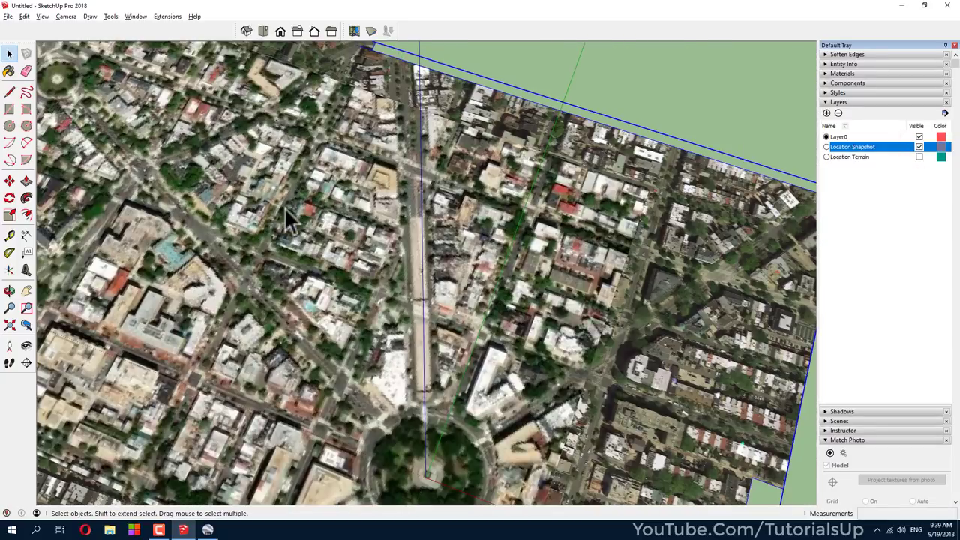
{"action": "scroll", "coordinate": [289, 217], "scroll_direction": "down", "scroll_amount": 2}
{"action": "mouse_move", "coordinate": [334, 225]}
{"action": "middle_mouse_down"}
{"action": "mouse_move", "coordinate": [443, 214]}
{"action": "mouse_move", "coordinate": [319, 266]}
{"action": "middle_mouse_up"}
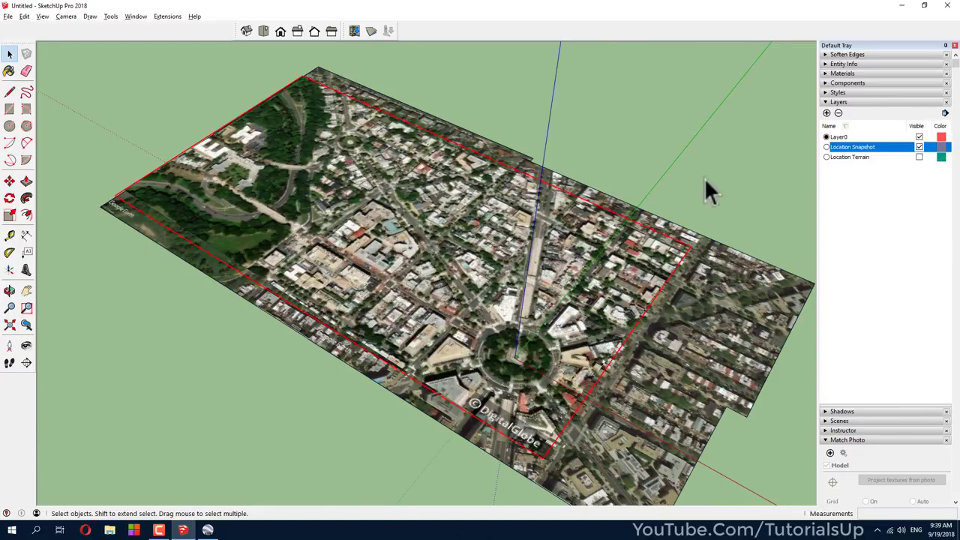
{"action": "left_click", "coordinate": [919, 147]}
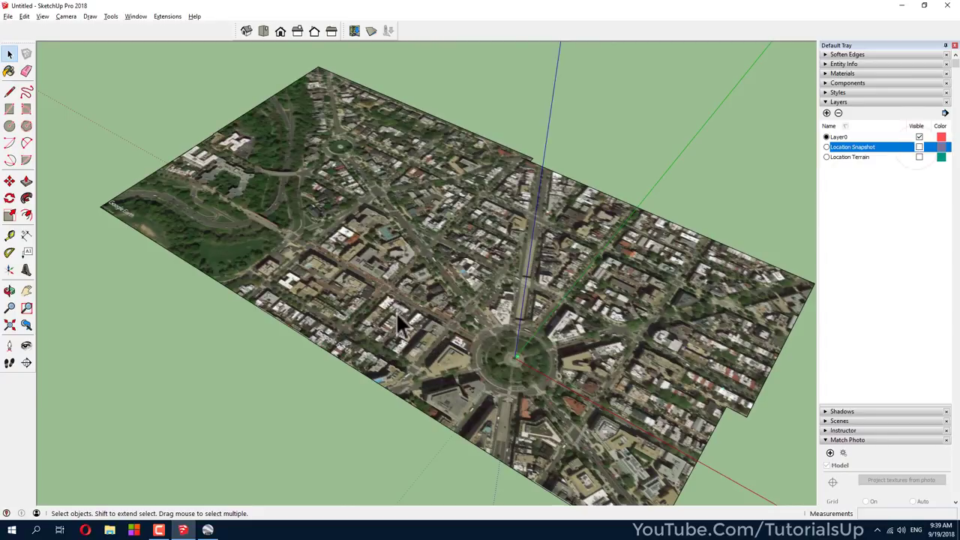
Select the terrain imagery face and turn it into a group with Make Group
{"action": "middle_click_drag", "start_coordinate": [396, 313], "coordinate": [453, 379]}
{"action": "scroll", "coordinate": [448, 368], "scroll_direction": "up", "scroll_amount": 3}
{"action": "scroll", "coordinate": [371, 291], "scroll_direction": "up", "scroll_amount": 2}
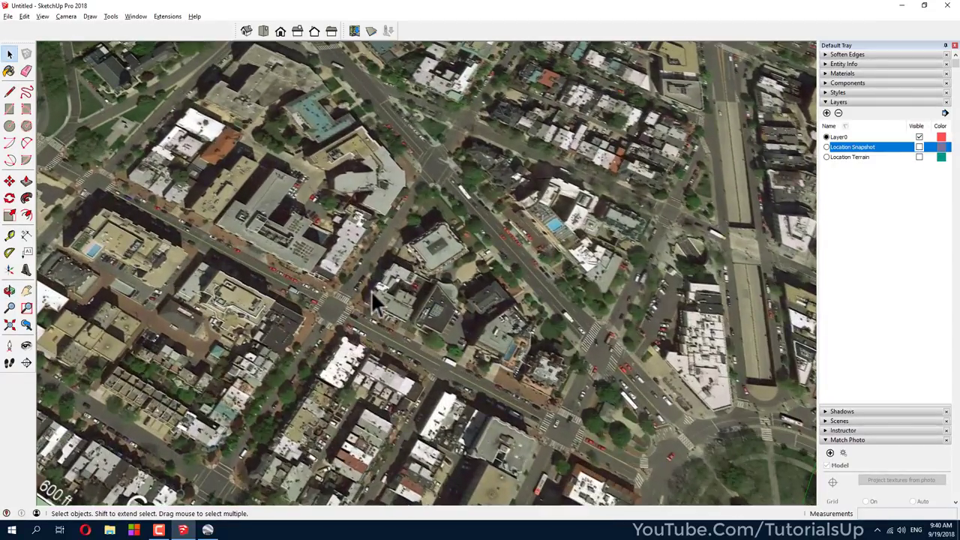
{"action": "scroll", "coordinate": [380, 292], "scroll_direction": "down", "scroll_amount": 5}
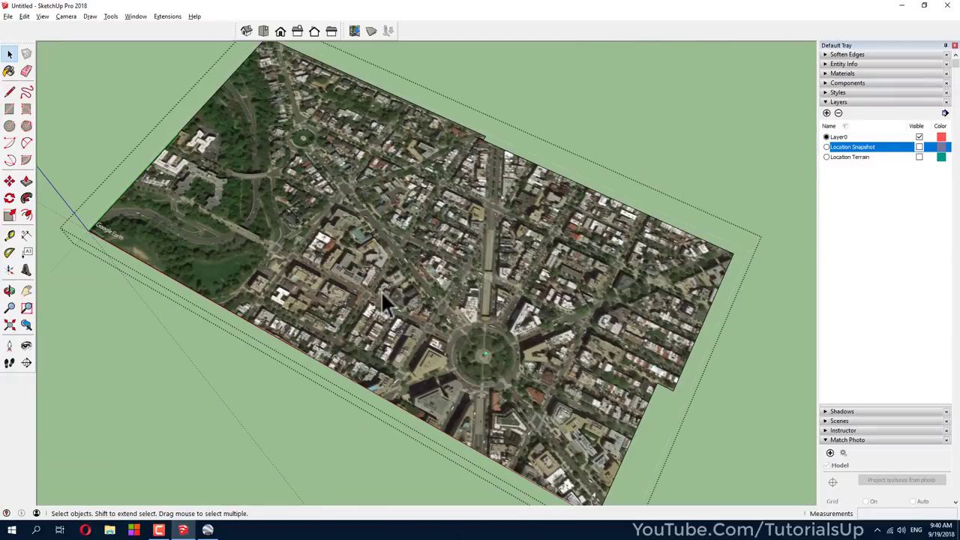
{"action": "right_click", "coordinate": [382, 289]}
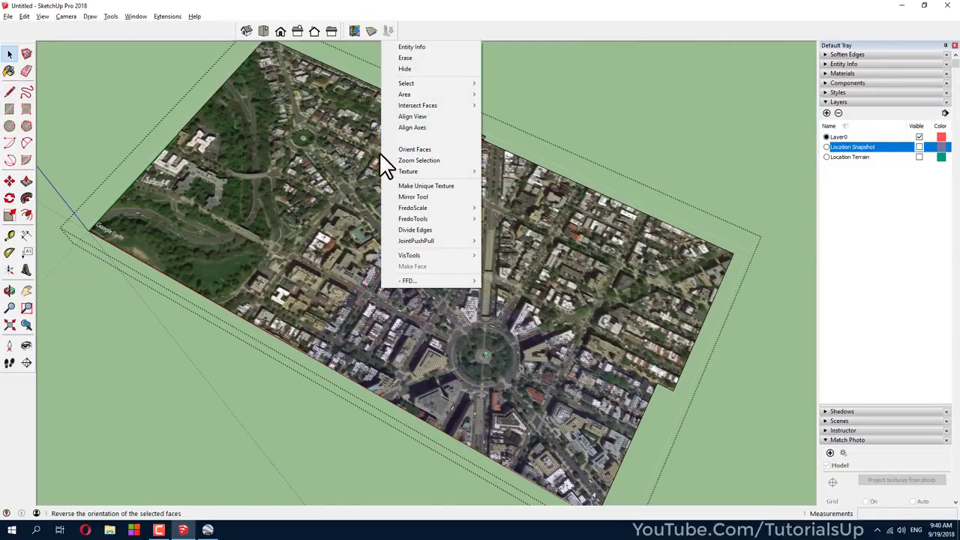
{"action": "left_click", "coordinate": [302, 264]}
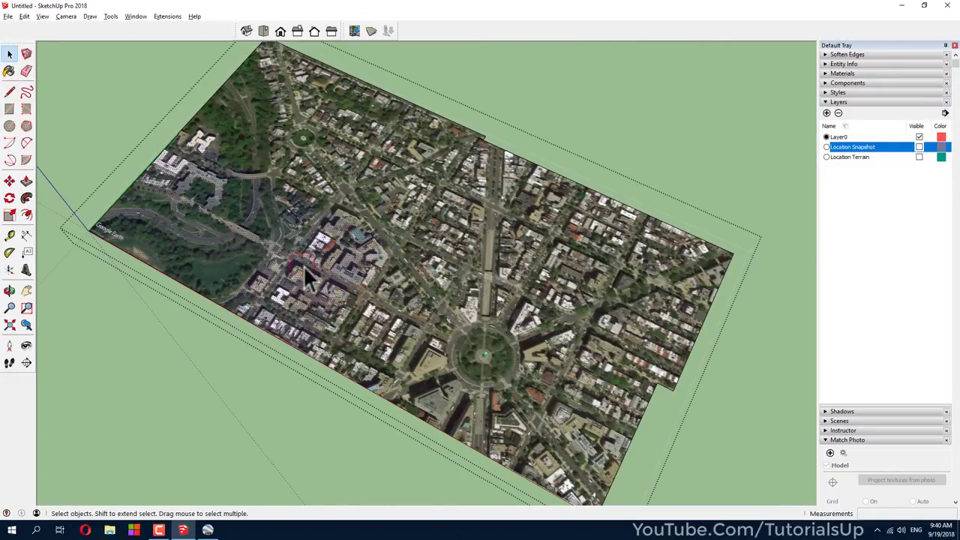
{"action": "right_click", "coordinate": [262, 259]}
{"action": "left_click", "coordinate": [318, 341]}
Zoom in on a building rooftop near the parking lot
{"action": "scroll", "coordinate": [344, 240], "scroll_direction": "up", "scroll_amount": 5}
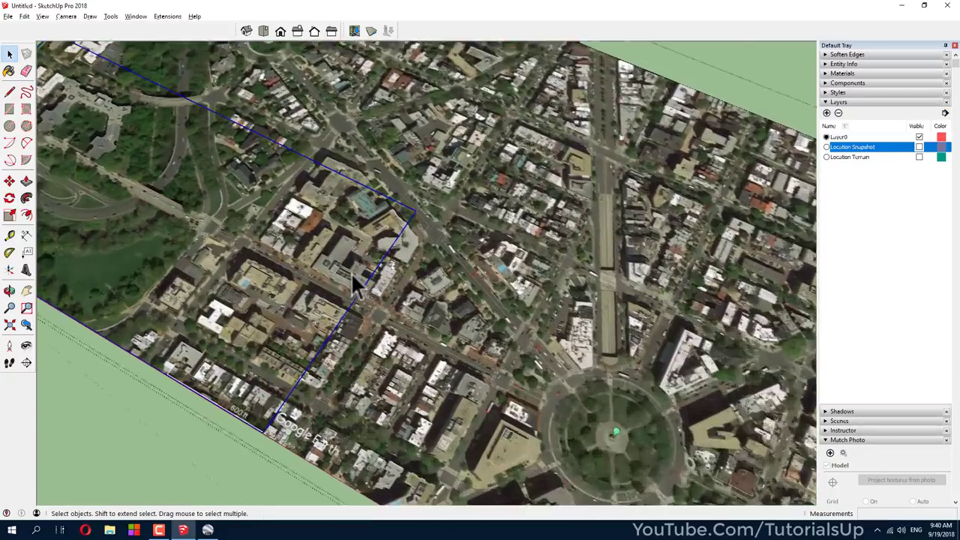
{"action": "scroll", "coordinate": [344, 240], "scroll_direction": "up", "scroll_amount": 5}
{"action": "scroll", "coordinate": [345, 240], "scroll_direction": "up", "scroll_amount": 3}
{"action": "scroll", "coordinate": [348, 242], "scroll_direction": "up", "scroll_amount": 3}
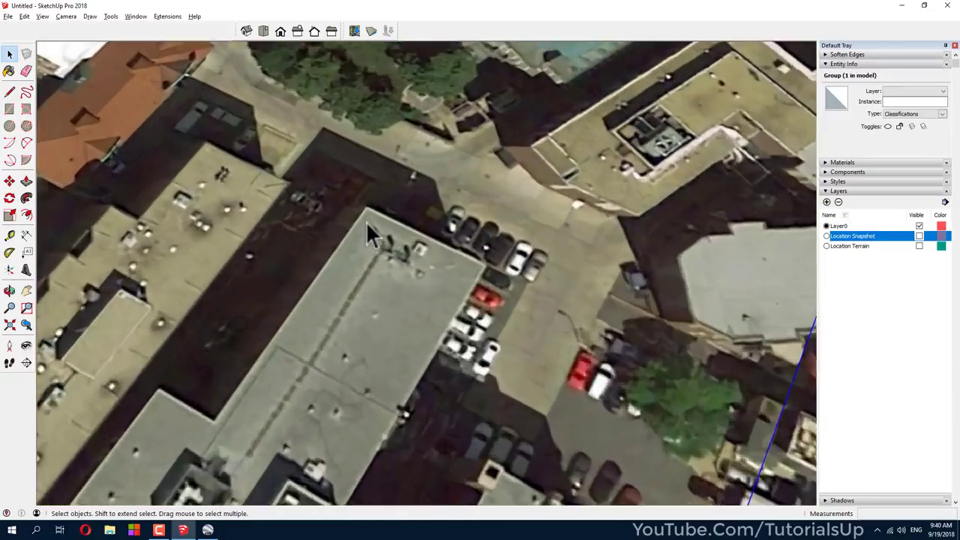
{"action": "scroll", "coordinate": [366, 221], "scroll_direction": "up", "scroll_amount": 2}
Draw a rectangle (R) covering the rooftop beside the parking lot
{"action": "key", "text": "r"}
{"action": "scroll", "coordinate": [366, 219], "scroll_direction": "up", "scroll_amount": 2}
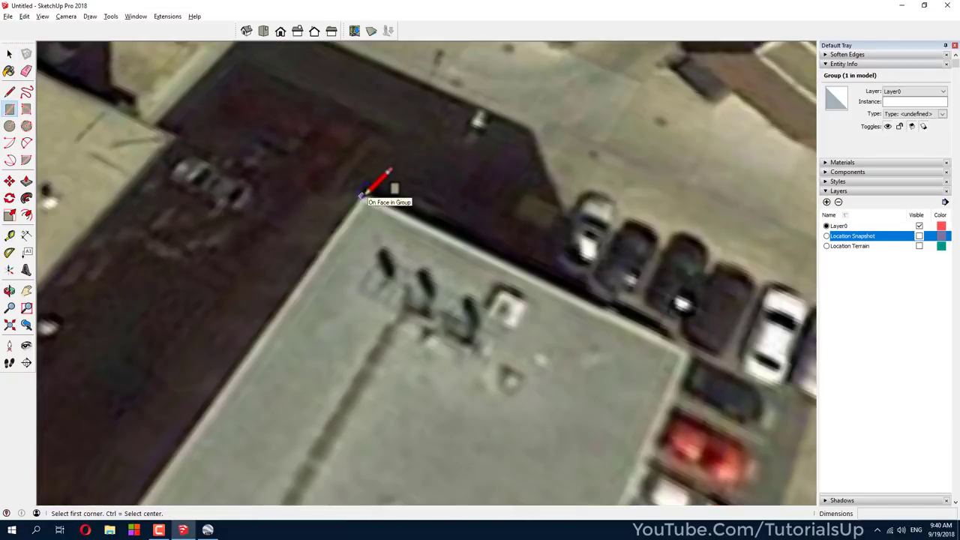
{"action": "left_click", "coordinate": [364, 200]}
{"action": "scroll", "coordinate": [363, 199], "scroll_direction": "down", "scroll_amount": 4}
{"action": "scroll", "coordinate": [405, 319], "scroll_direction": "up", "scroll_amount": 3}
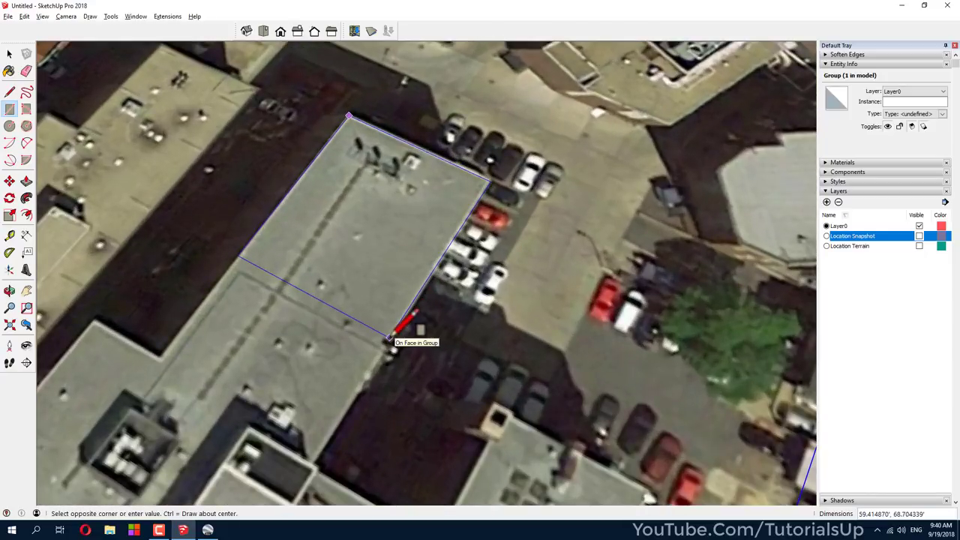
{"action": "left_click", "coordinate": [392, 332]}
{"action": "scroll", "coordinate": [407, 308], "scroll_direction": "down", "scroll_amount": 3}
Push/pull (P) the rooftop rectangle upward into a white box
{"action": "key", "text": "p"}
{"action": "left_click", "coordinate": [409, 272]}
{"action": "left_click", "coordinate": [375, 210]}
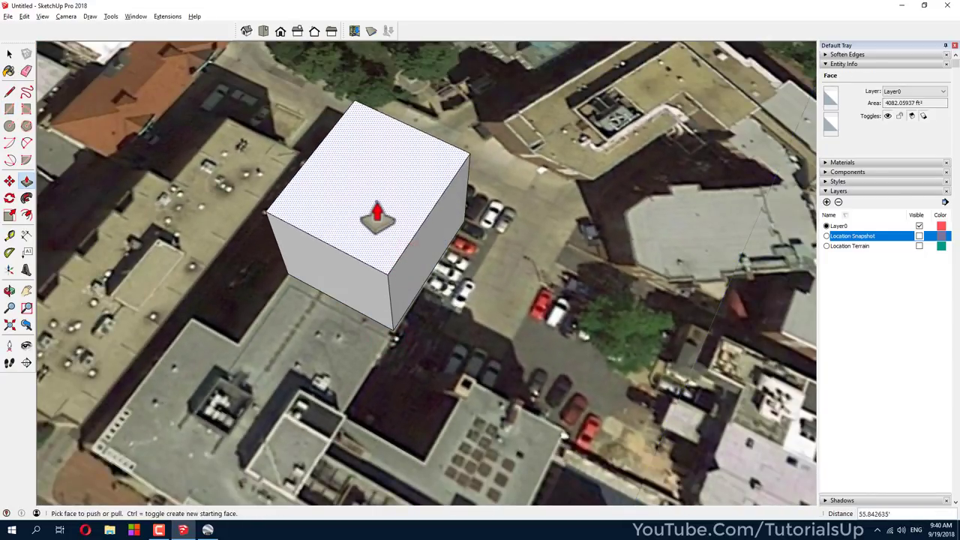
{"action": "key", "text": "space"}
{"action": "scroll", "coordinate": [417, 312], "scroll_direction": "down", "scroll_amount": 3}
{"action": "scroll", "coordinate": [427, 330], "scroll_direction": "down", "scroll_amount": 4}
{"action": "scroll", "coordinate": [424, 326], "scroll_direction": "up", "scroll_amount": 3}
{"action": "scroll", "coordinate": [433, 307], "scroll_direction": "up", "scroll_amount": 3}
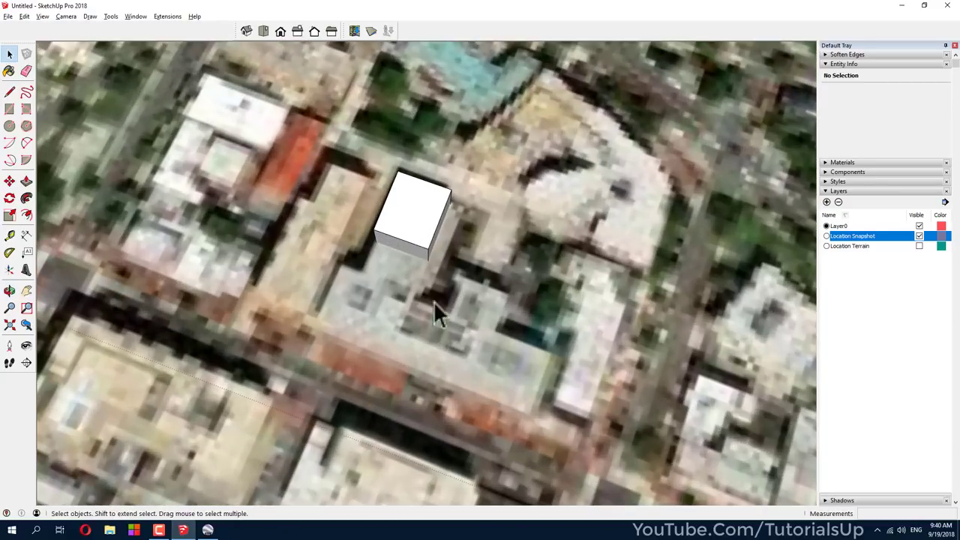
{"action": "scroll", "coordinate": [453, 349], "scroll_direction": "up", "scroll_amount": 1}
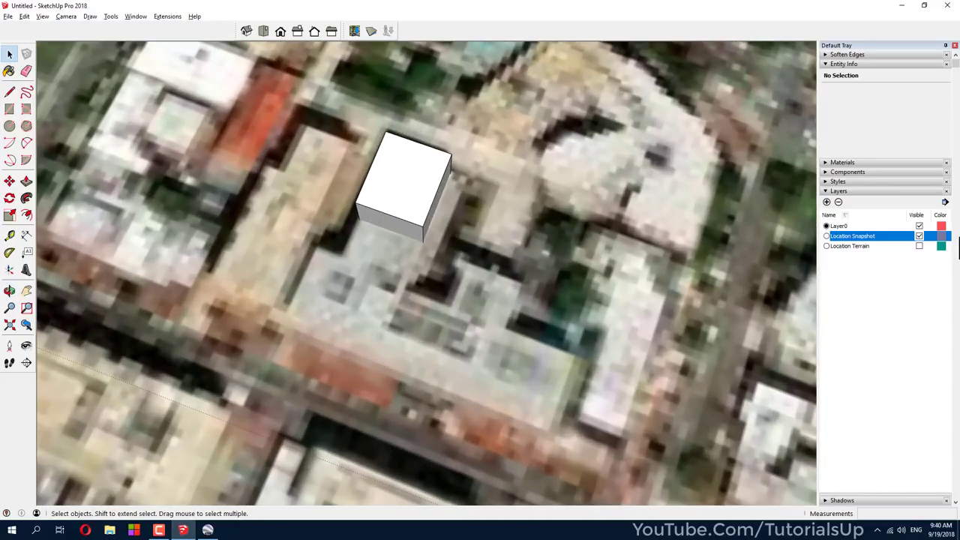
Toggle Location Snapshot repeatedly to compare imagery, leaving the layer hidden
{"action": "left_click", "coordinate": [919, 236]}
{"action": "left_click", "coordinate": [920, 237]}
{"action": "left_click", "coordinate": [919, 236]}
{"action": "left_click", "coordinate": [919, 236]}
{"action": "left_click", "coordinate": [919, 236]}
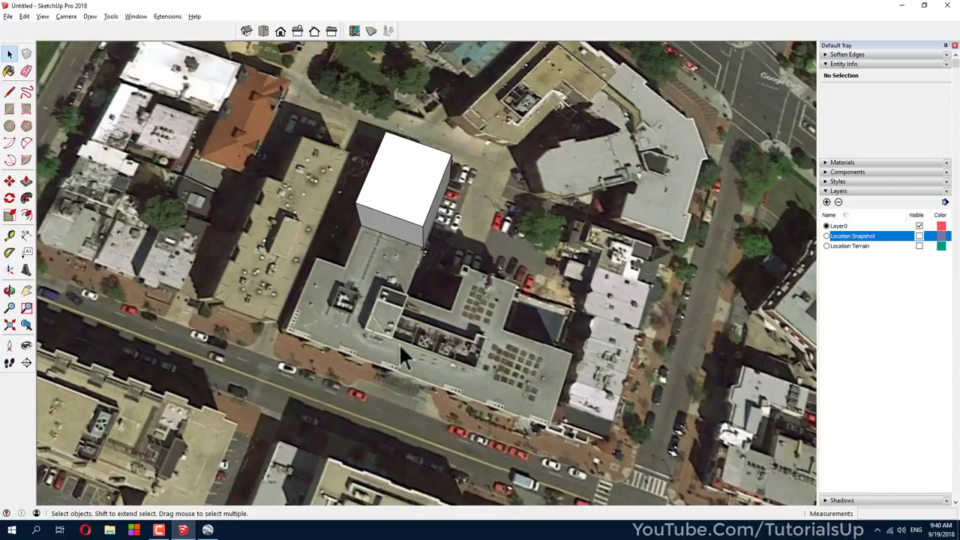
{"action": "scroll", "coordinate": [399, 345], "scroll_direction": "up", "scroll_amount": 2}
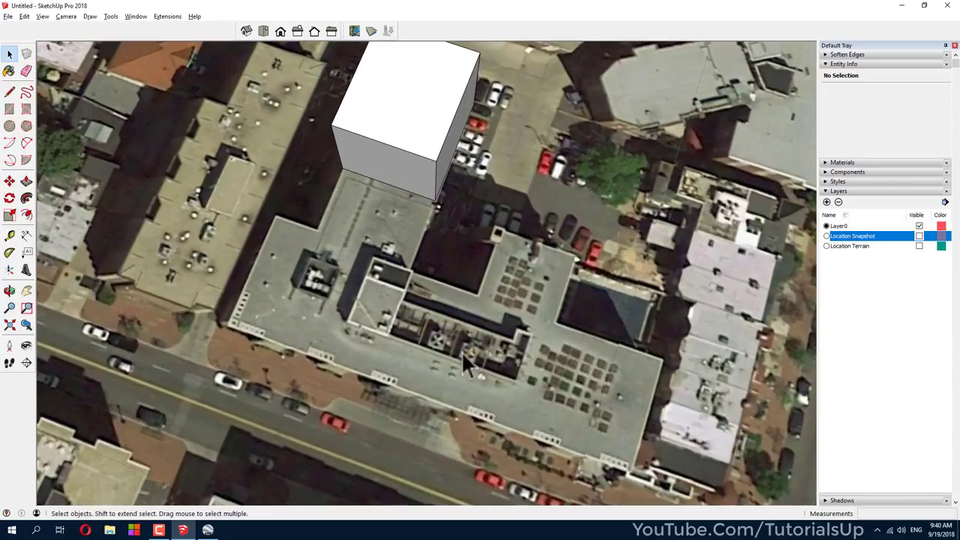
{"action": "left_click", "coordinate": [919, 236]}
{"action": "left_click", "coordinate": [920, 236]}
Zoom out and orbit to an oblique view of the box and surrounding area
{"action": "scroll", "coordinate": [387, 248], "scroll_direction": "down", "scroll_amount": 2}
{"action": "scroll", "coordinate": [381, 259], "scroll_direction": "down", "scroll_amount": 4}
{"action": "scroll", "coordinate": [381, 259], "scroll_direction": "down", "scroll_amount": 3}
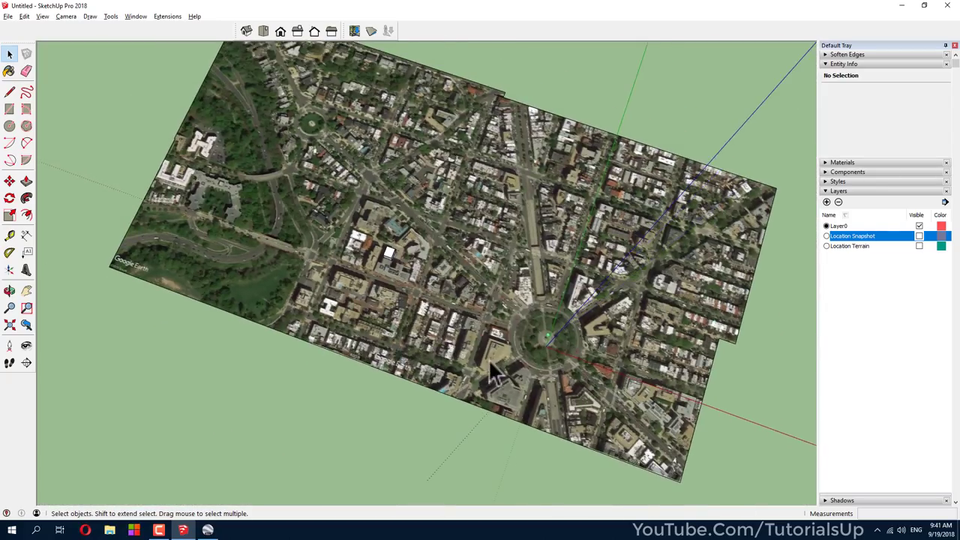
{"action": "middle_click_drag", "start_coordinate": [488, 364], "coordinate": [465, 191]}
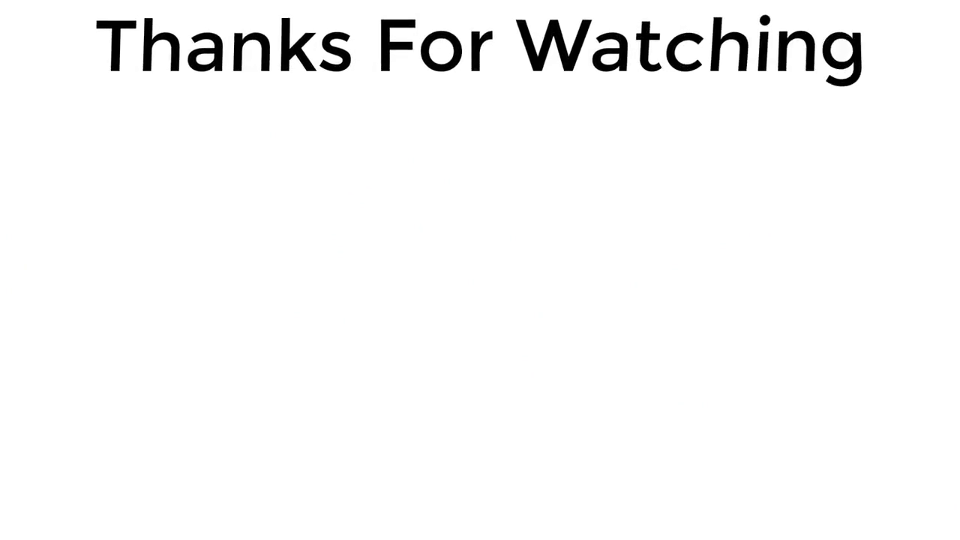